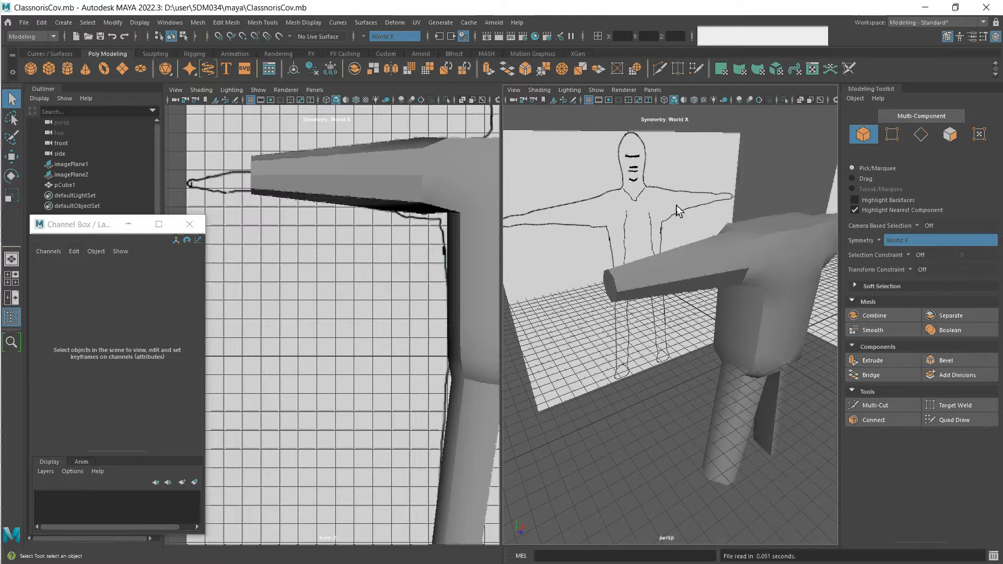
# - Select the body mesh and set the component selection mode to Drag
pyautogui.click(788, 268)
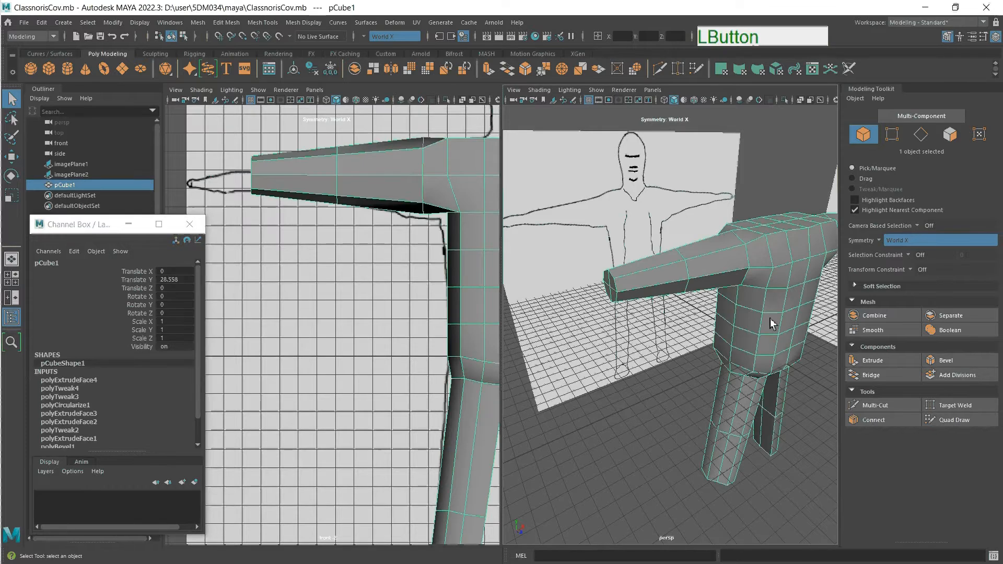
pyautogui.click(853, 179)
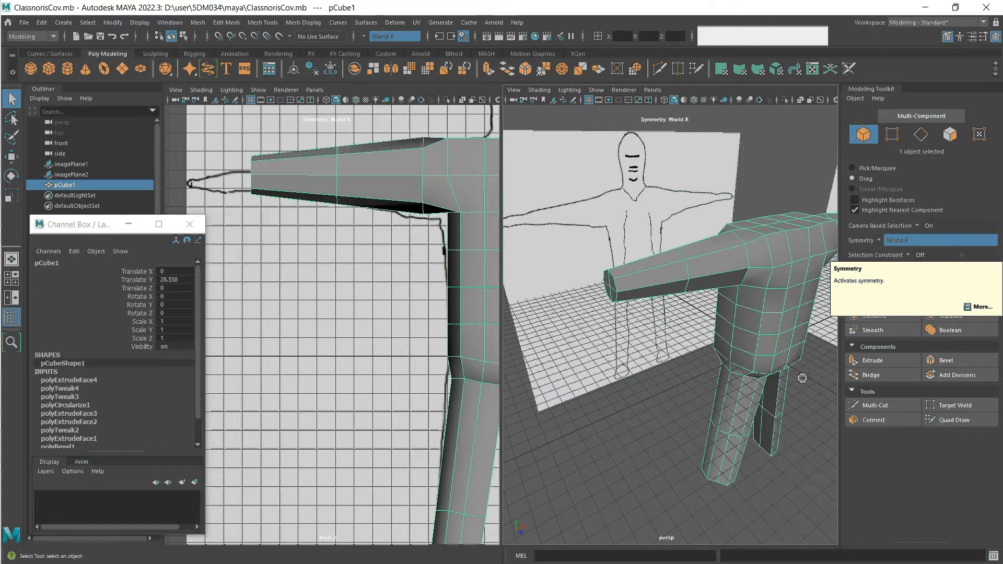
pyautogui.press('alt')
pyautogui.keyDown('alt'); pyautogui.moveTo(794, 405); pyautogui.dragTo(758, 397); pyautogui.keyUp('alt')
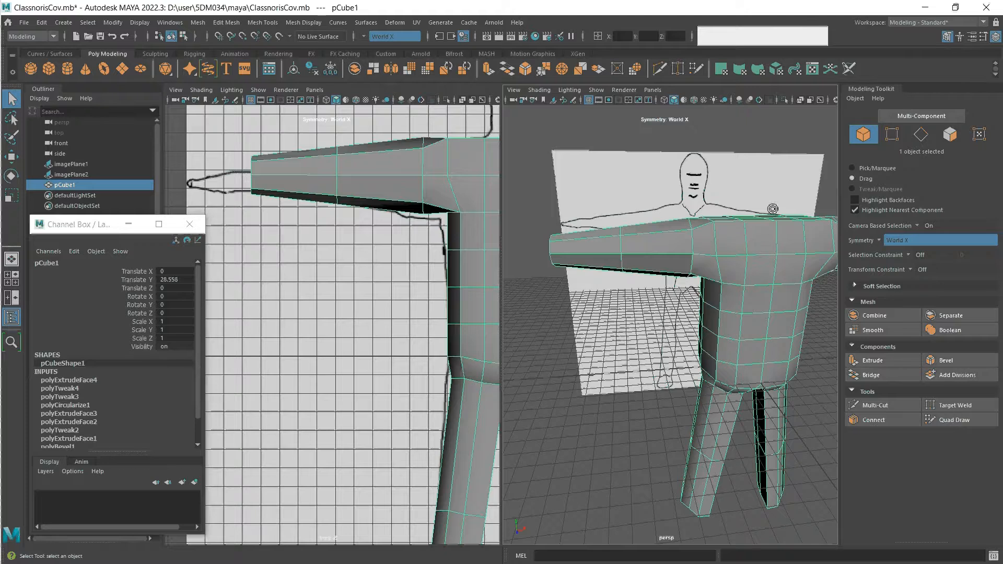
pyautogui.keyDown('alt'); pyautogui.moveTo(773, 209); pyautogui.dragTo(777, 322); pyautogui.keyUp('alt')
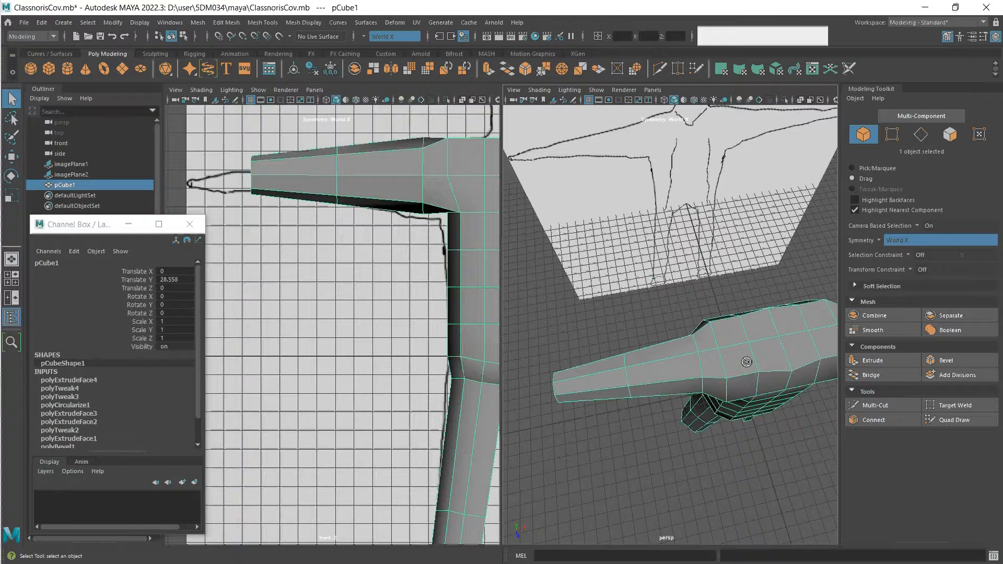
pyautogui.keyDown('alt'); pyautogui.moveTo(724, 411); pyautogui.dragTo(752, 304); pyautogui.keyUp('alt')
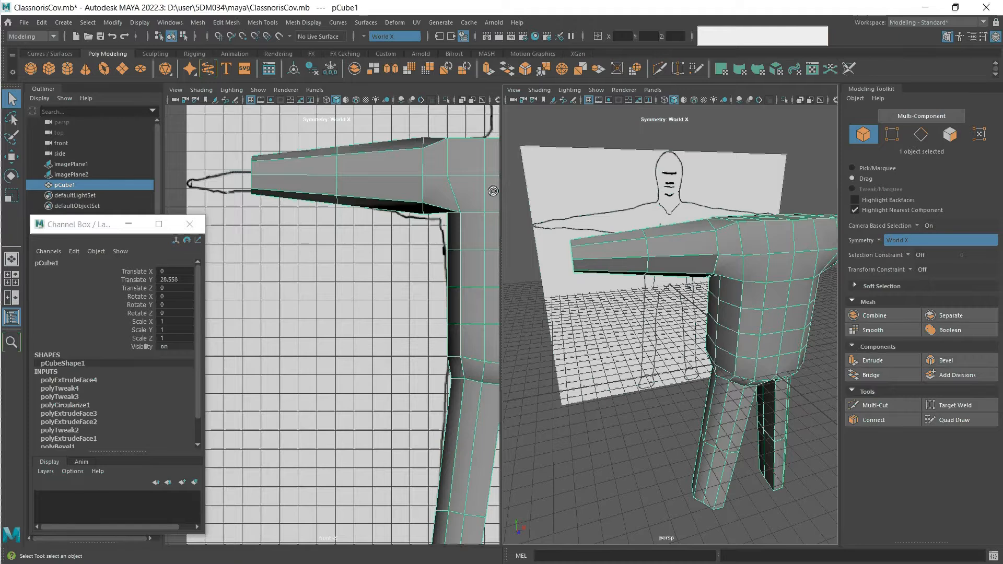
# - Widen the perspective viewport and turn on the ViewCube display
pyautogui.moveTo(501, 191); pyautogui.dragTo(451, 193)
pyautogui.keyDown('alt'); pyautogui.moveTo(700, 326); pyautogui.dragTo(666, 339, button='middle'); pyautogui.keyUp('alt')
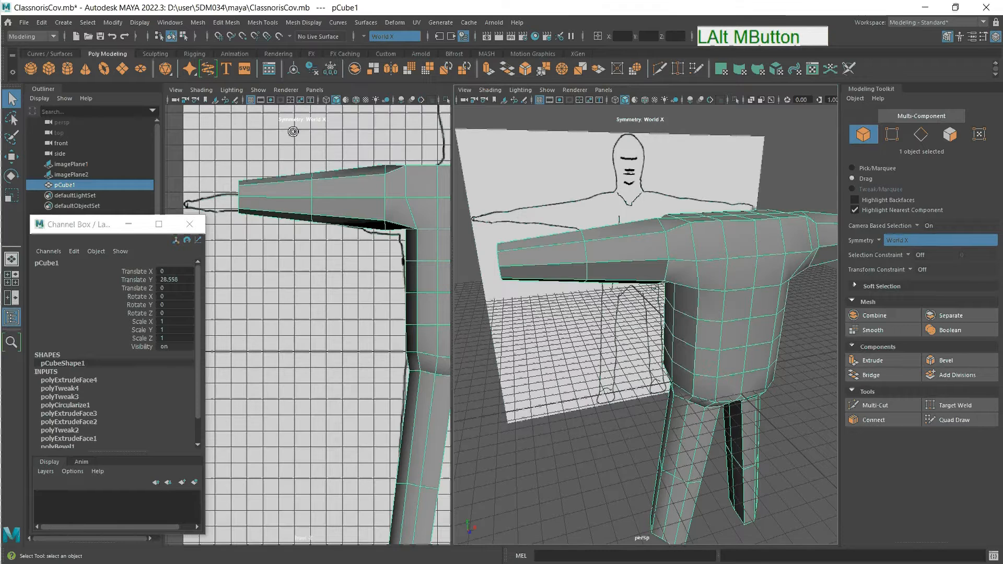
pyautogui.click(140, 23)
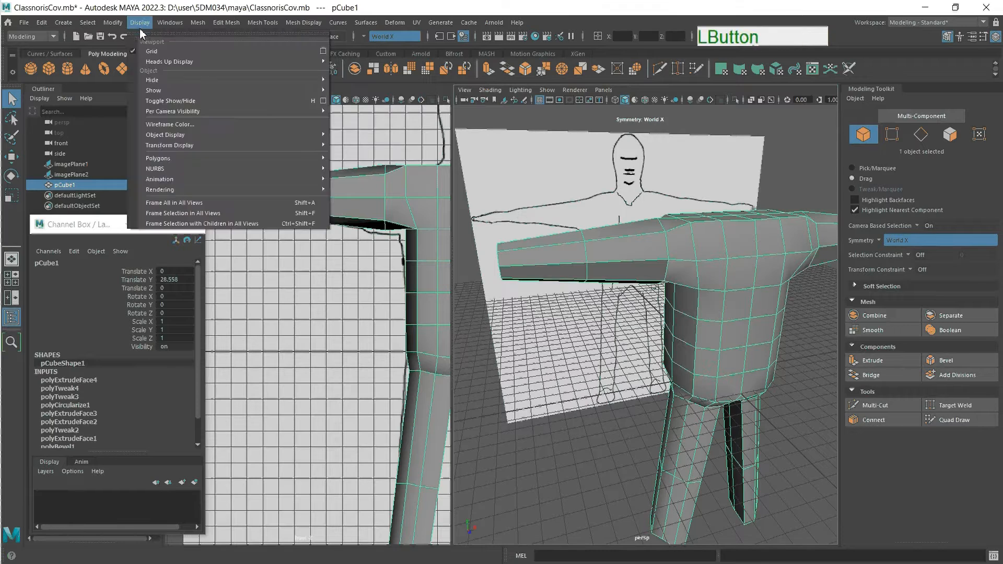
pyautogui.moveTo(252, 63)
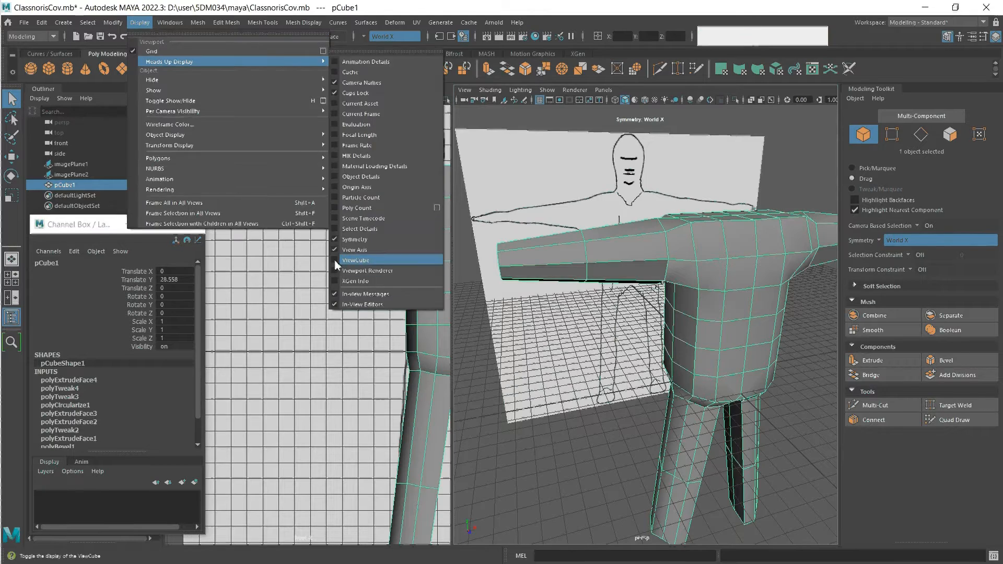
pyautogui.click(447, 242)
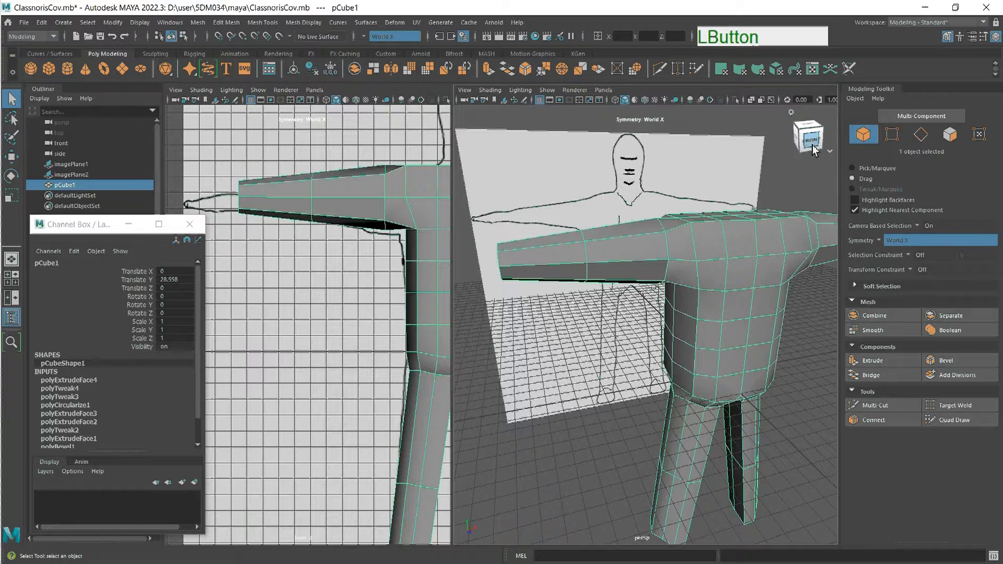
# - View the figure straight from the front with the ViewCube and from a low angle in the perspective viewport
pyautogui.click(809, 142)
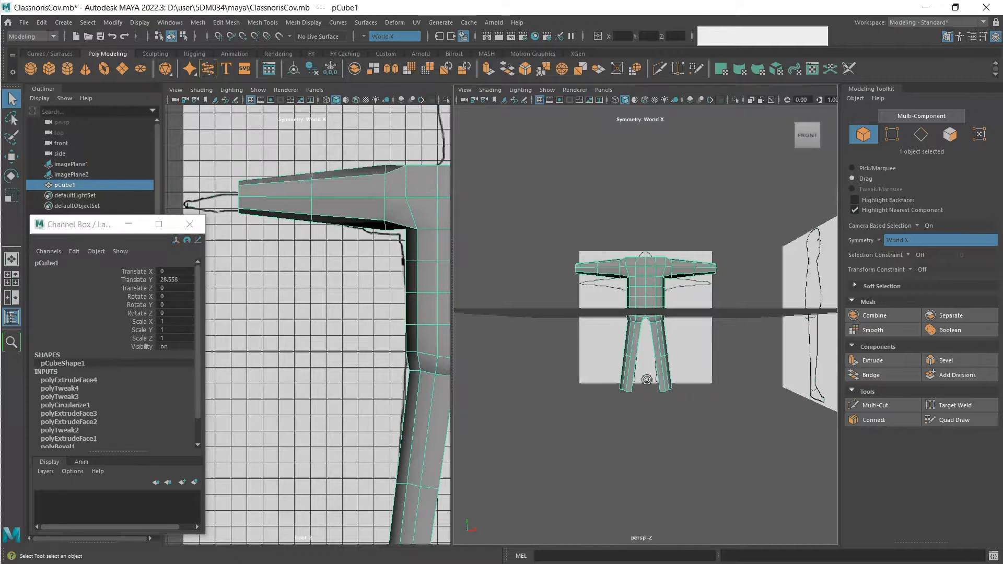
pyautogui.moveTo(815, 144)
pyautogui.scroll(5, 595, 295)
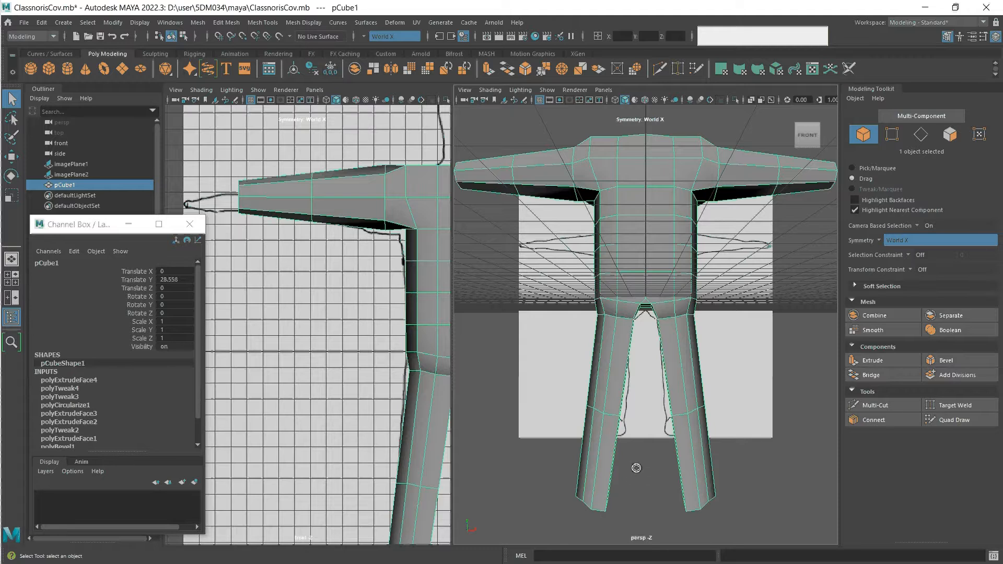
pyautogui.keyDown('alt'); pyautogui.moveTo(636, 477); pyautogui.dragTo(649, 461); pyautogui.keyUp('alt')
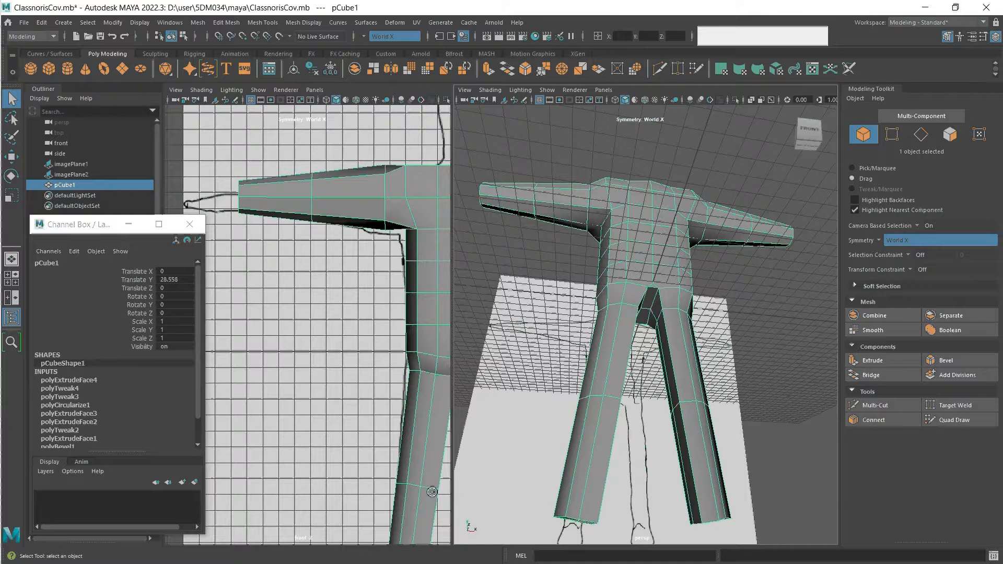
# - In face selection mode, select all the cap faces at the lower ends of both legs
pyautogui.keyDown('alt'); pyautogui.moveTo(410, 441); pyautogui.dragTo(359, 264, button='middle'); pyautogui.keyUp('alt')
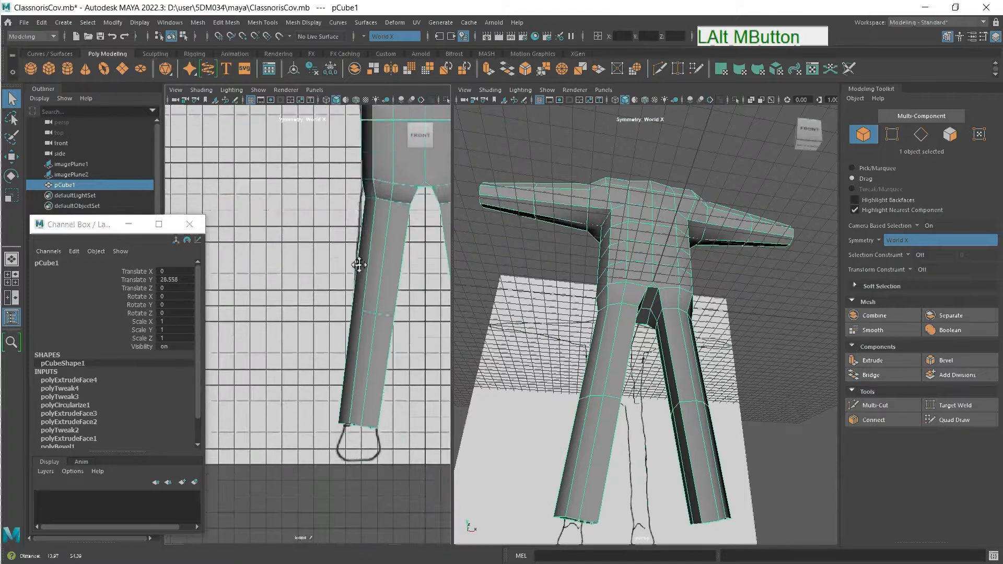
pyautogui.scroll(2, 358, 266)
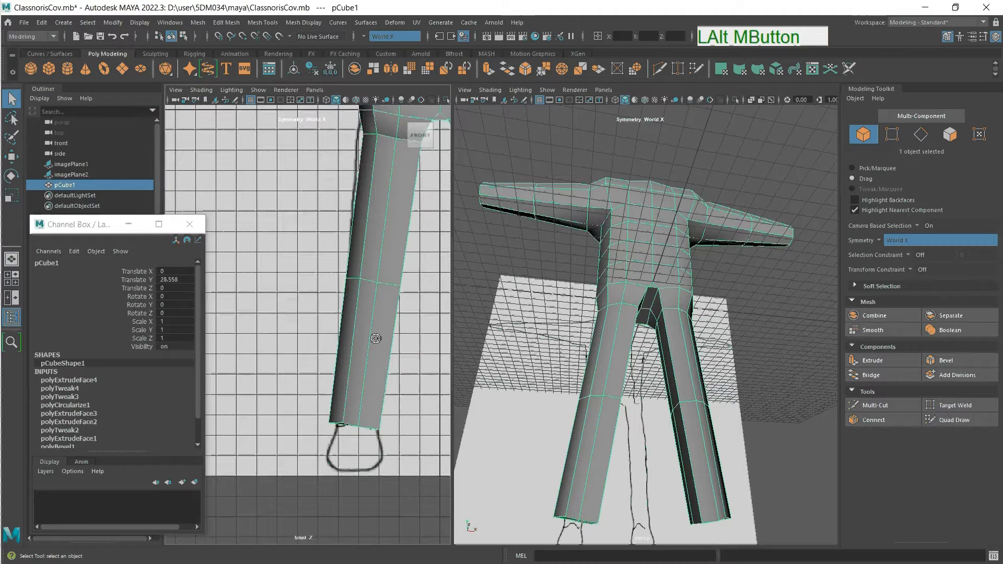
pyautogui.keyDown('alt'); pyautogui.moveTo(403, 363); pyautogui.dragTo(354, 368, button='middle'); pyautogui.keyUp('alt')
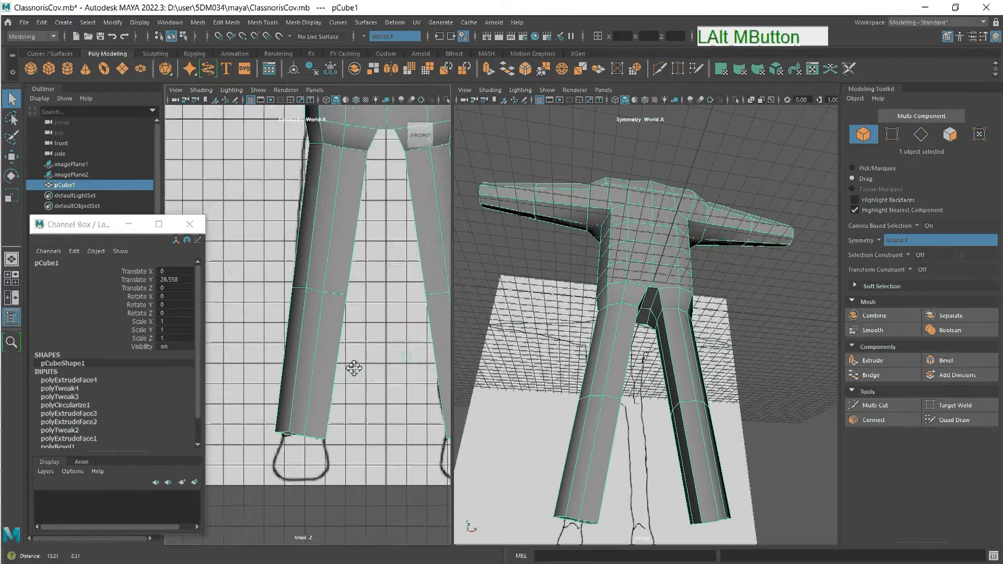
pyautogui.scroll(3, 353, 368)
pyautogui.keyDown('alt'); pyautogui.moveTo(291, 509); pyautogui.dragTo(302, 421, button='middle'); pyautogui.keyUp('alt')
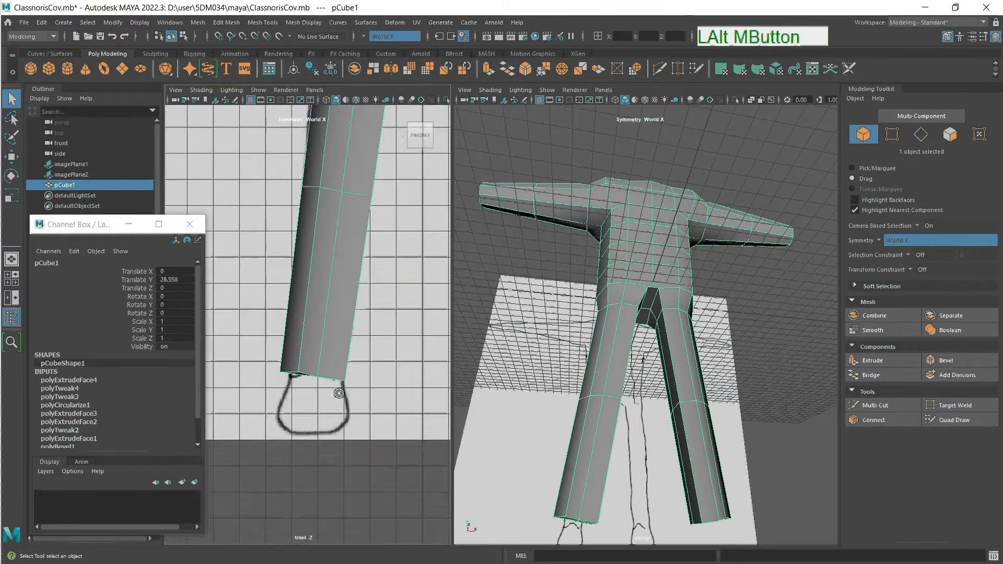
pyautogui.scroll(1, 367, 360)
pyautogui.scroll(-1, 368, 360)
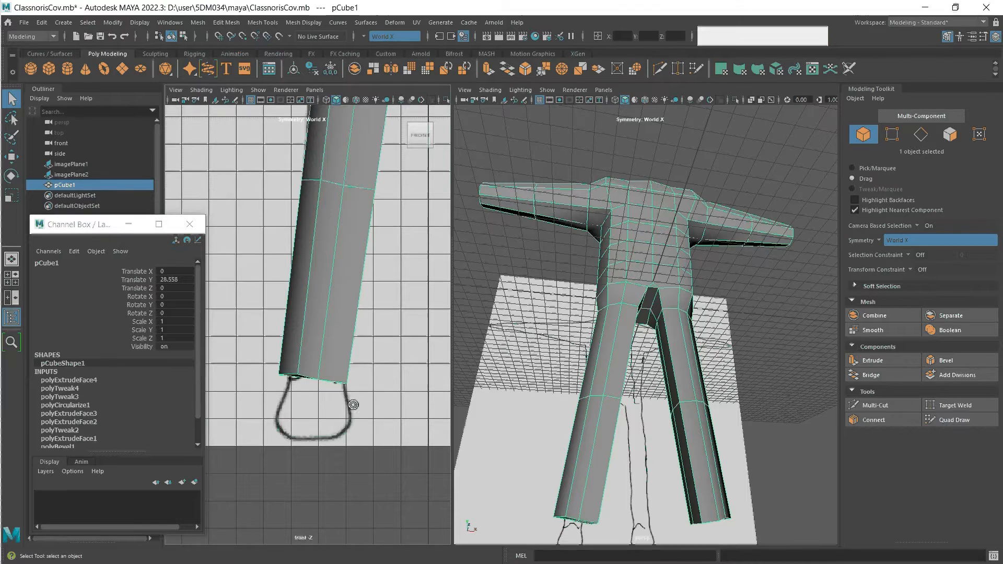
pyautogui.press('alt')
pyautogui.keyDown('alt'); pyautogui.moveTo(592, 449); pyautogui.dragTo(810, 340); pyautogui.keyUp('alt')
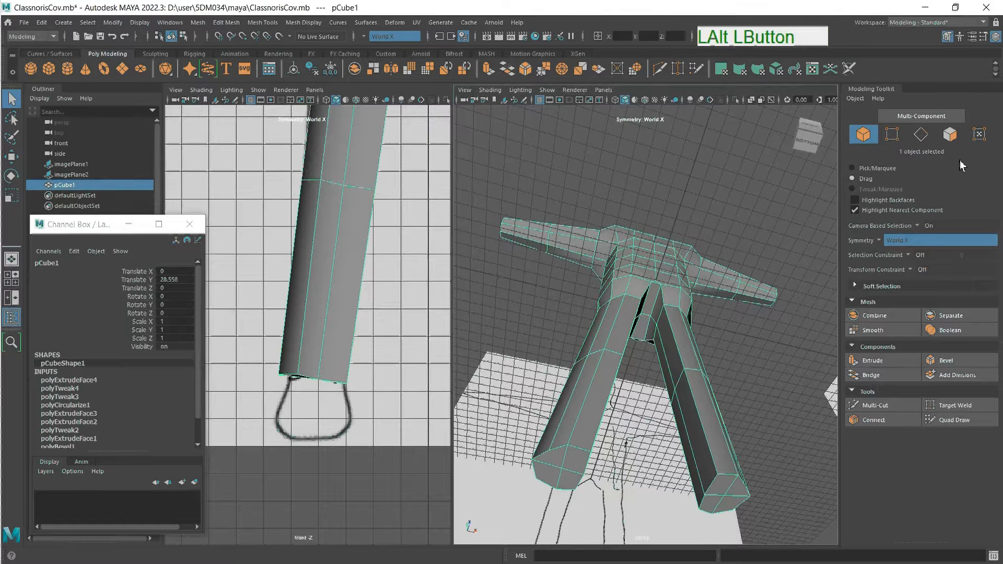
pyautogui.click(952, 137)
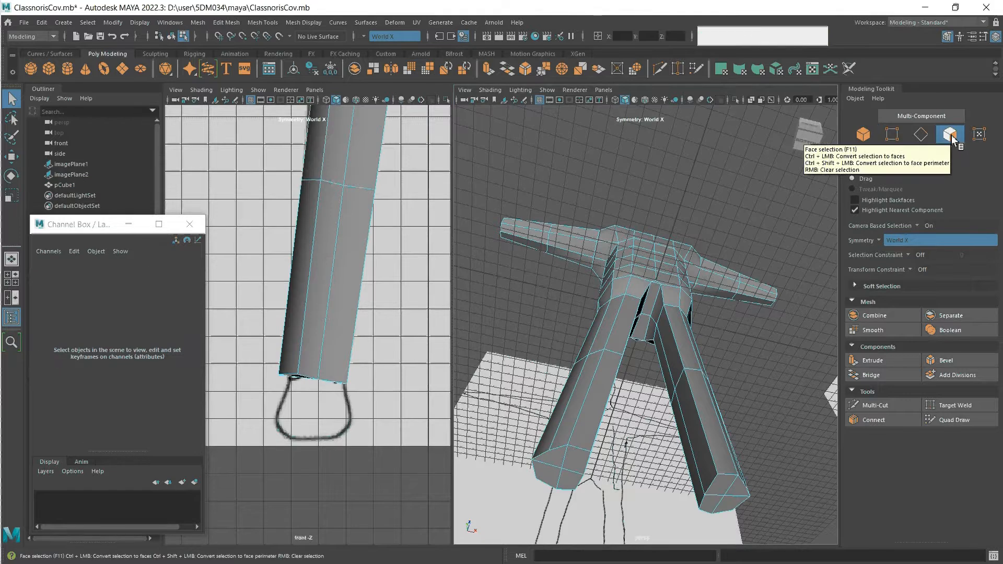
pyautogui.click(561, 460)
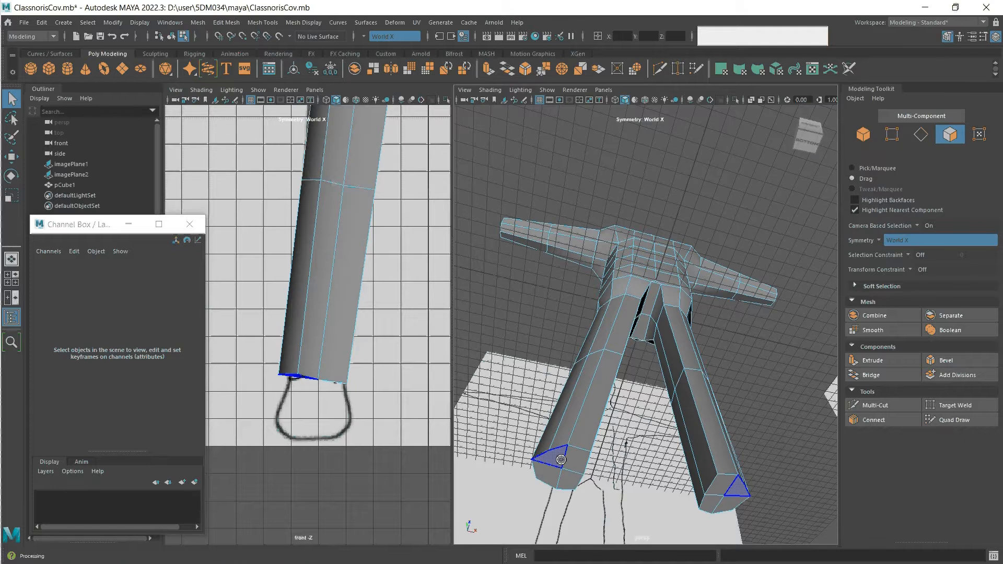
pyautogui.click(564, 466)
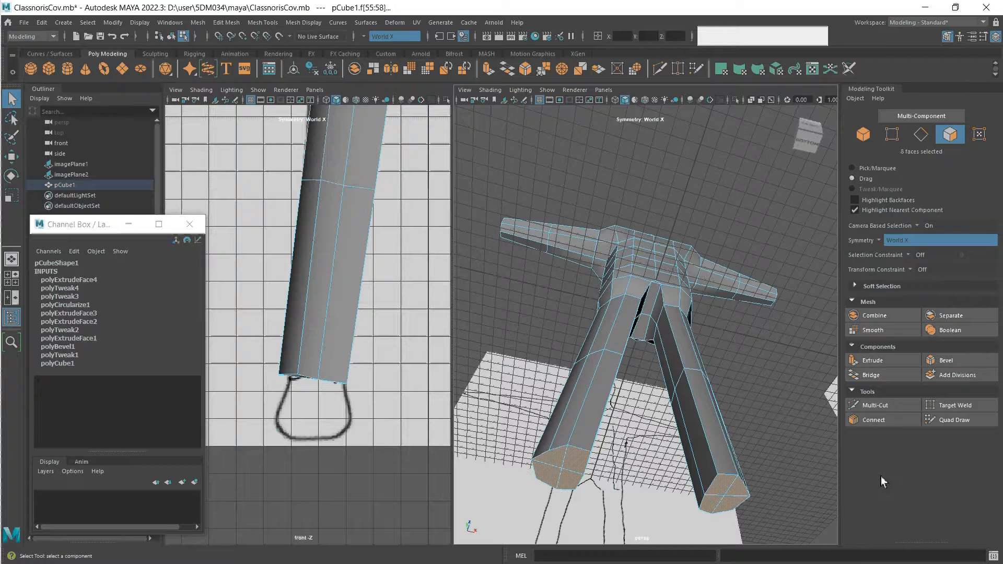
# - Flatten the leg end caps by moving all their faces to the absolute Y position -77.74
pyautogui.press('w')
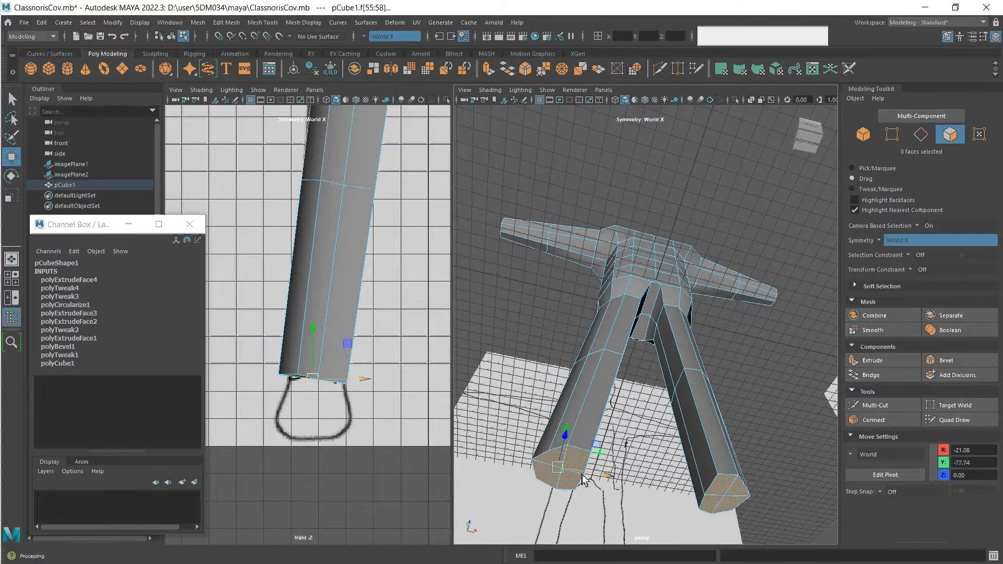
pyautogui.click(978, 462)
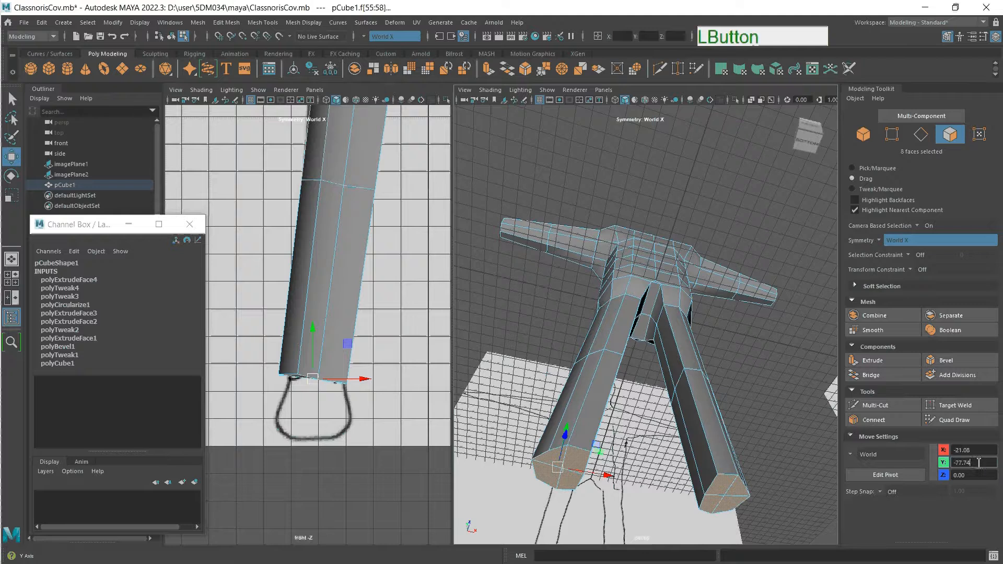
pyautogui.press('Return')
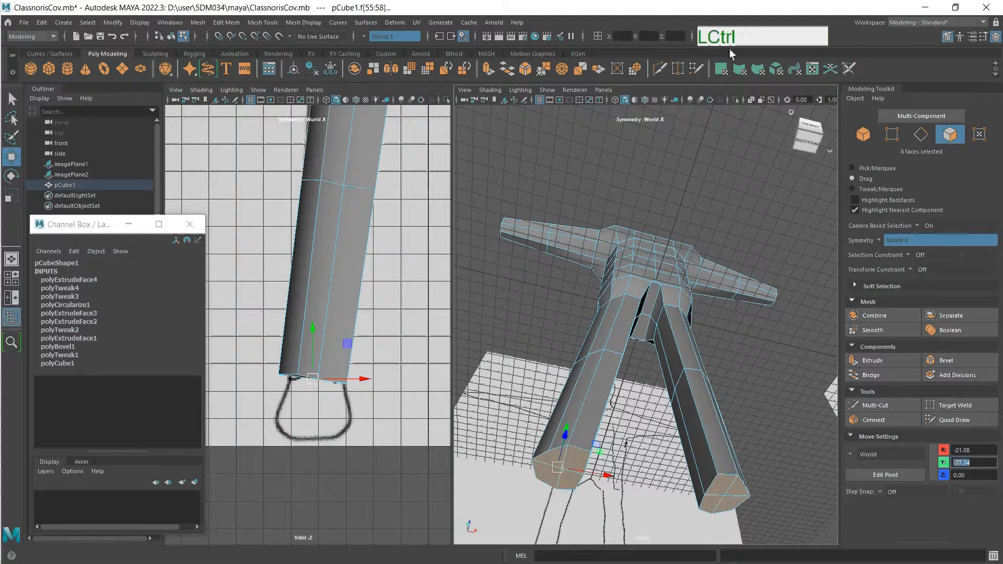
pyautogui.hotkey('ctrl', 'c')
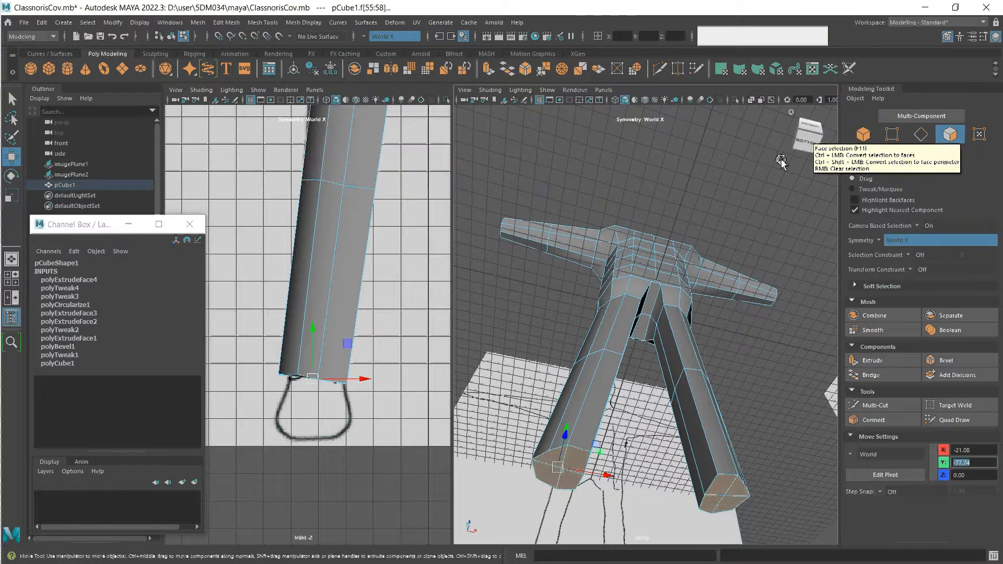
pyautogui.click(649, 38)
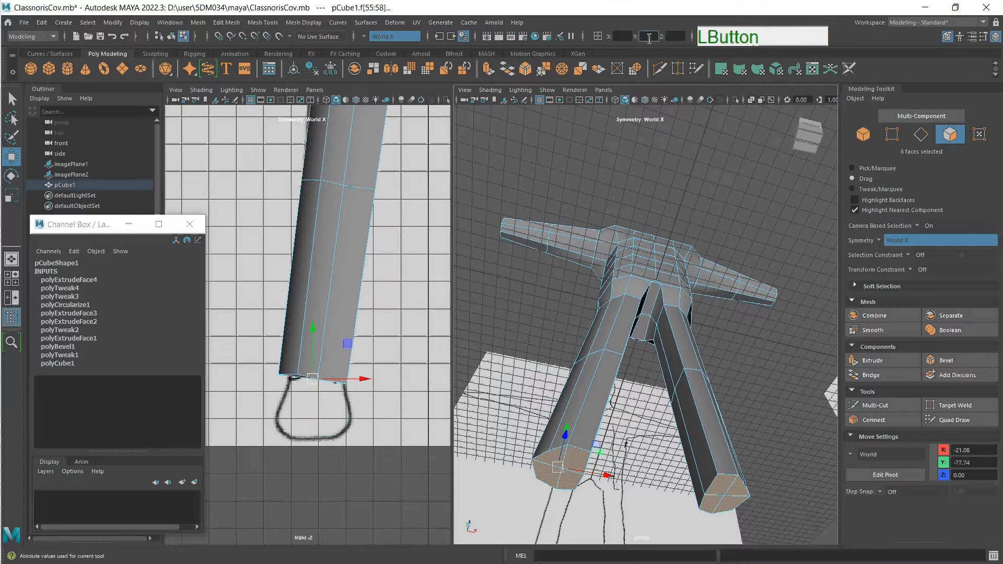
pyautogui.rightClick(650, 38)
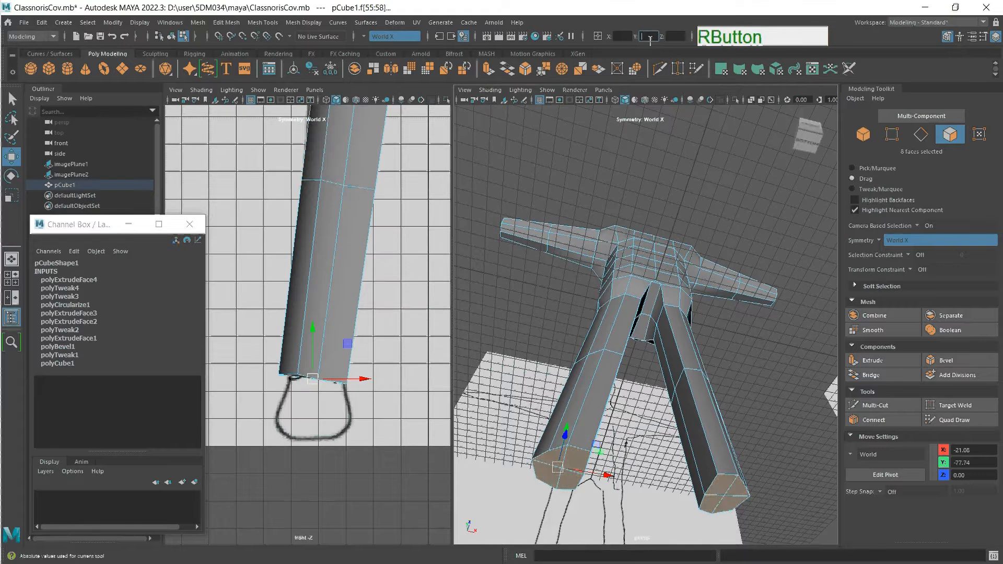
pyautogui.press('ctrl')
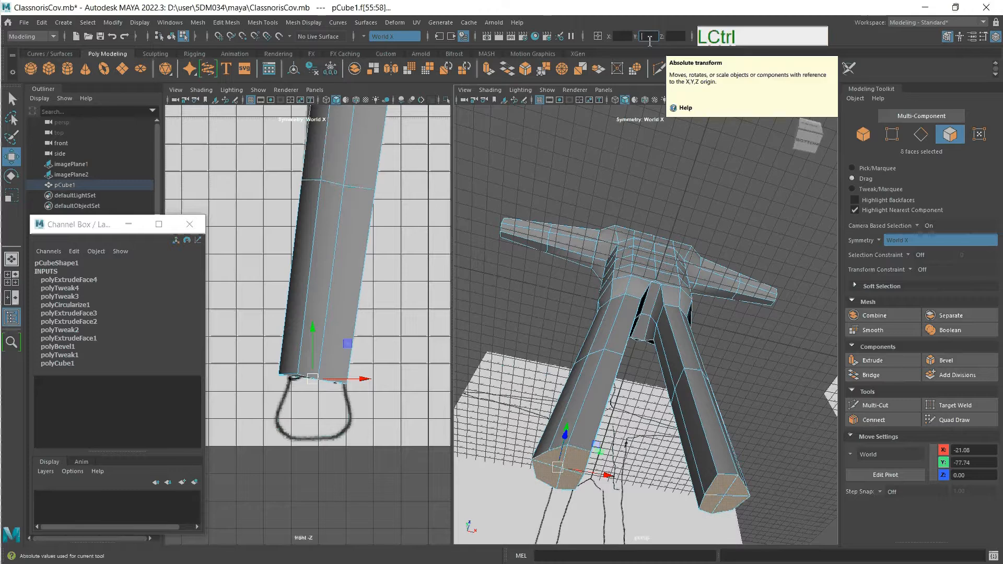
pyautogui.hotkey('ctrl', 'v')
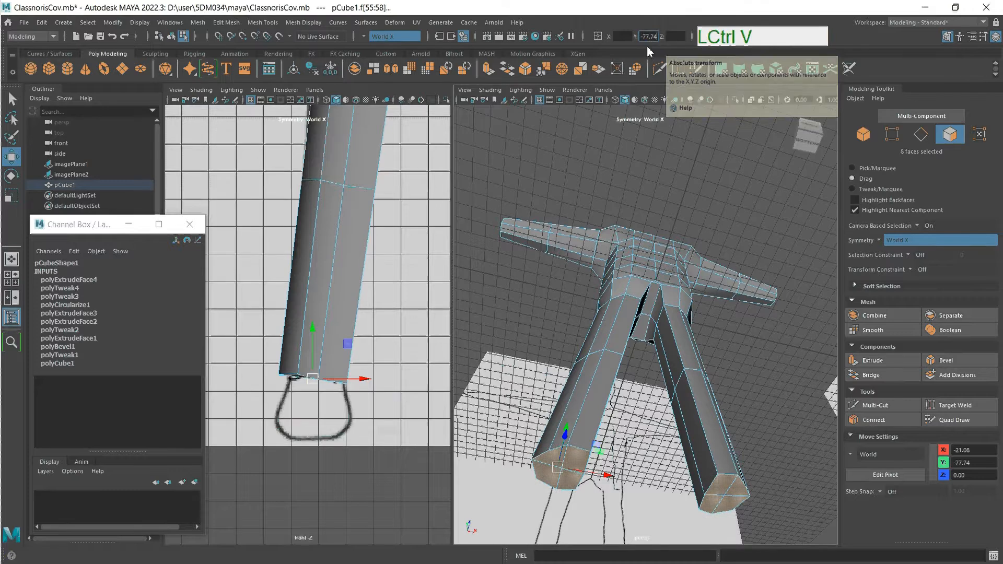
pyautogui.press('Return')
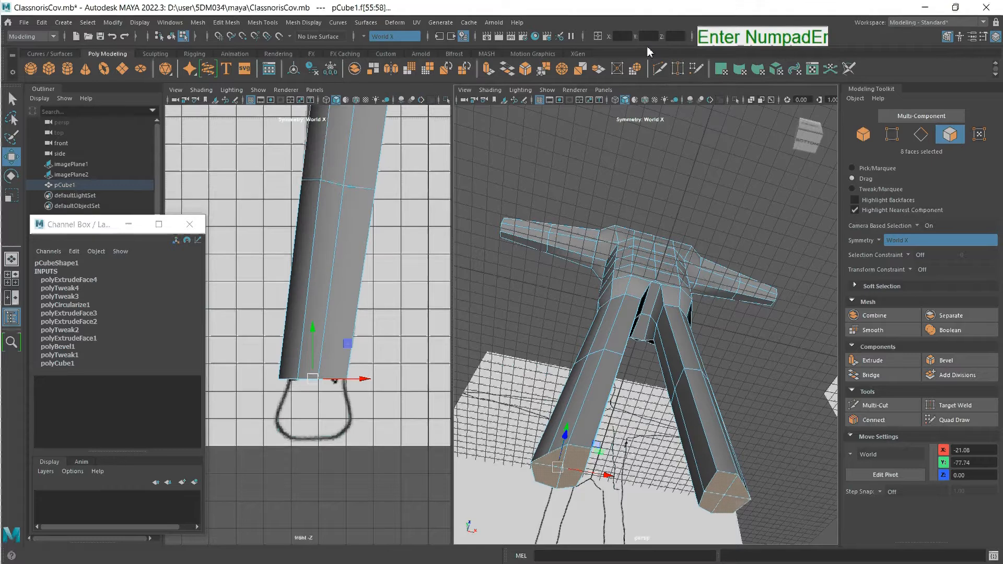
# - Convert the cap face selection to vertices and pick a single vertex on the leg's lower rim to check its Y position
pyautogui.scroll(3, 313, 386)
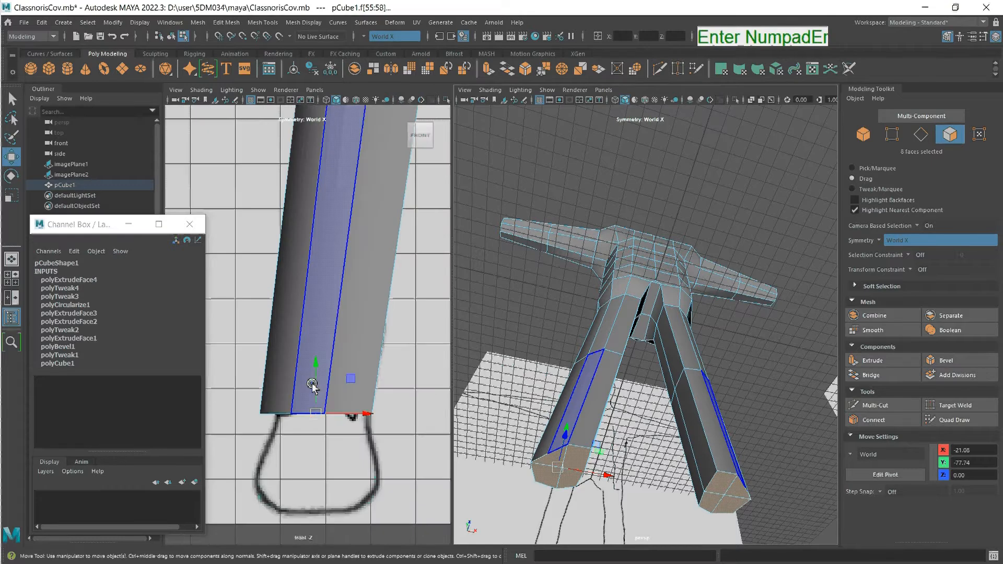
pyautogui.scroll(3, 313, 386)
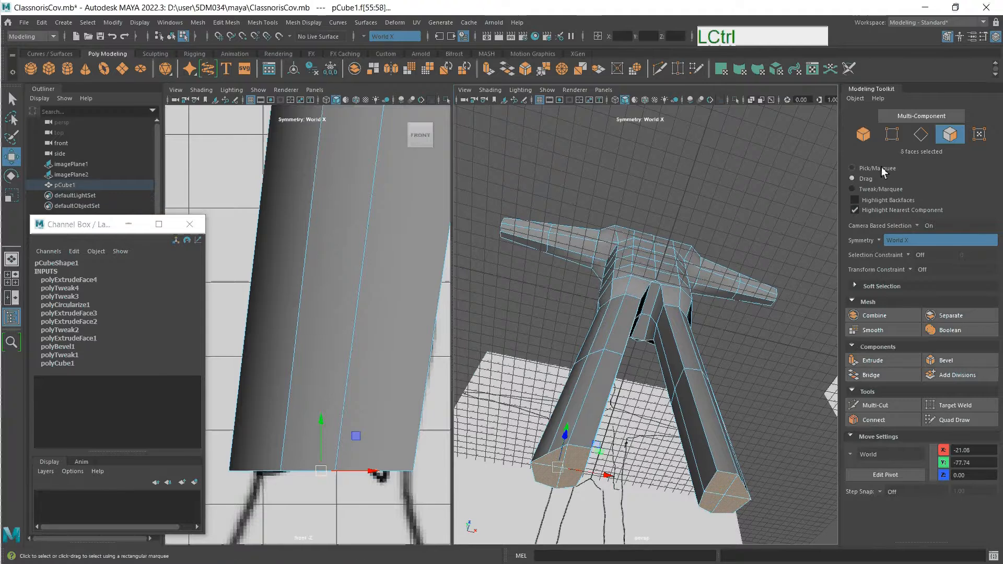
pyautogui.keyDown('ctrl'); pyautogui.click(893, 135); pyautogui.keyUp('ctrl')
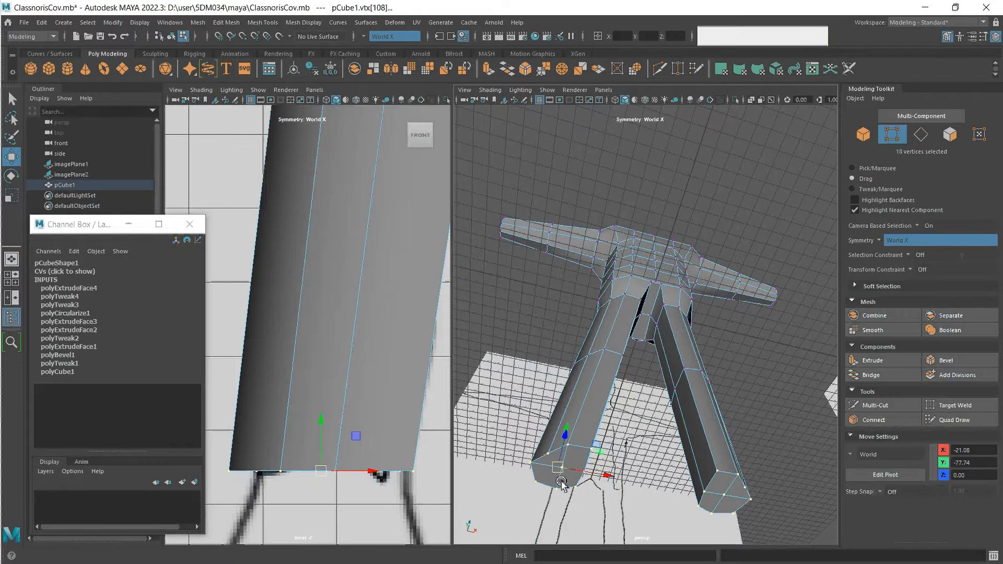
pyautogui.click(551, 455)
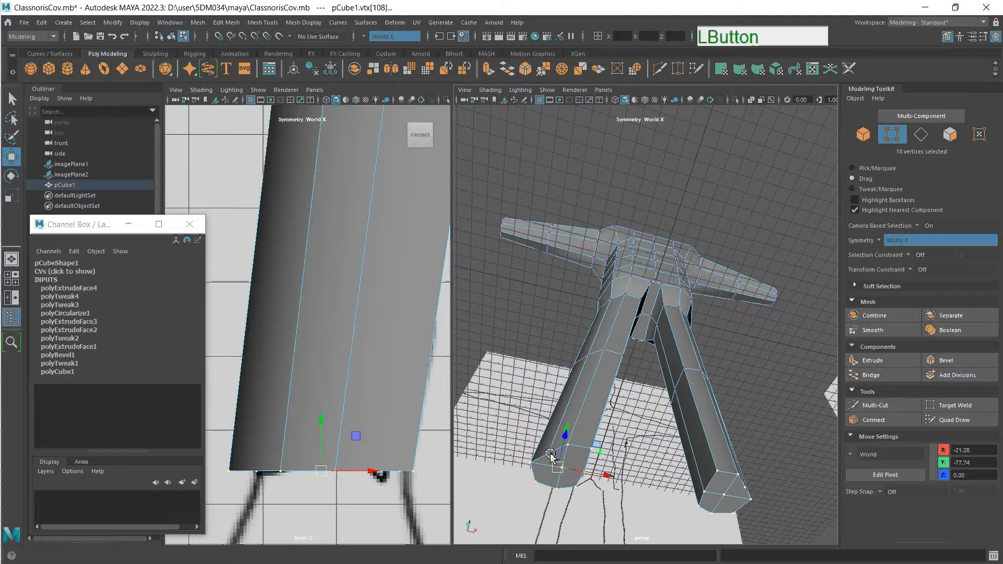
pyautogui.click(548, 453)
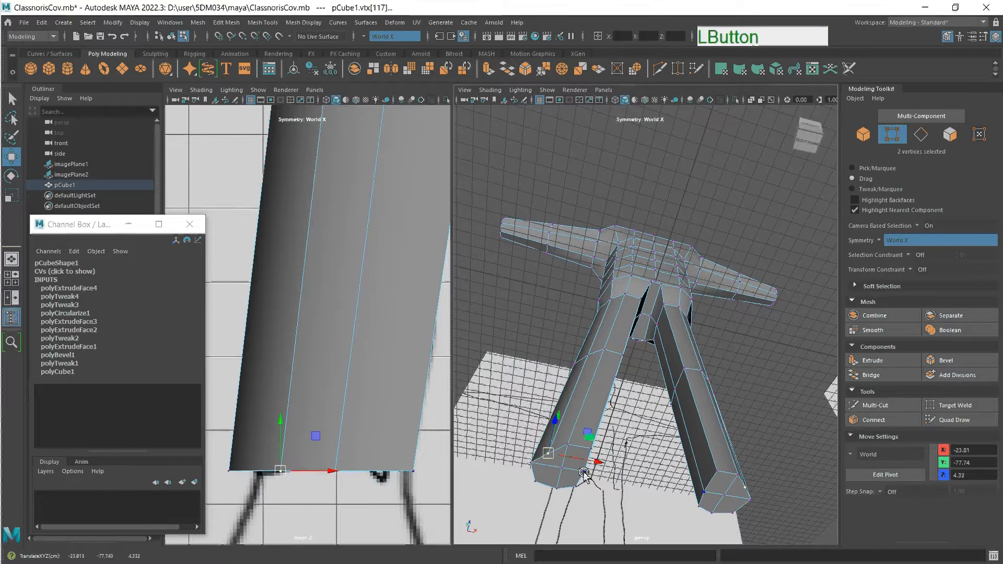
# - Reposition two front rim vertices of the leg end, one to about X -25.65, Z 7.91, the other to about Z 7.48
pyautogui.moveTo(599, 467); pyautogui.dragTo(544, 414)
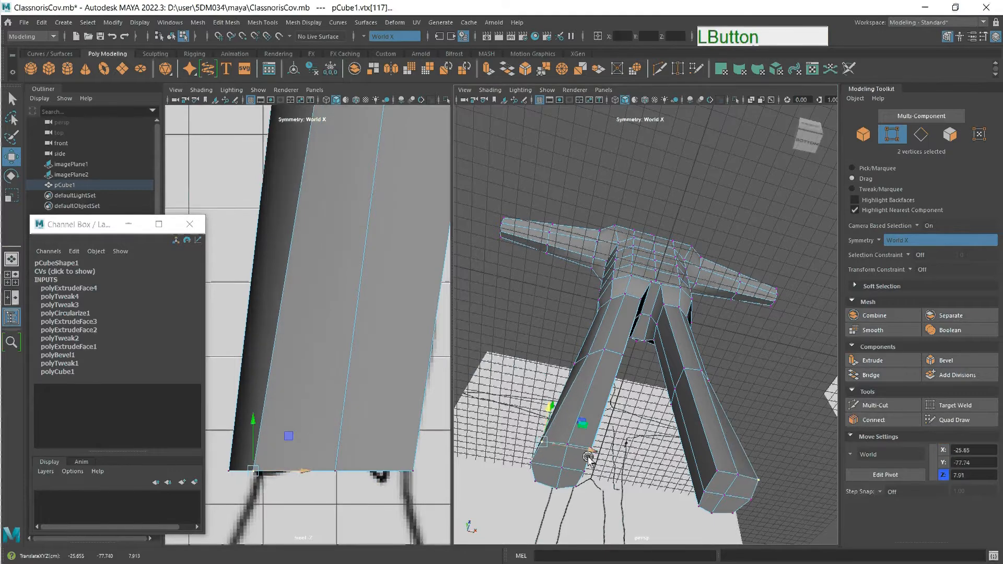
pyautogui.click(718, 473)
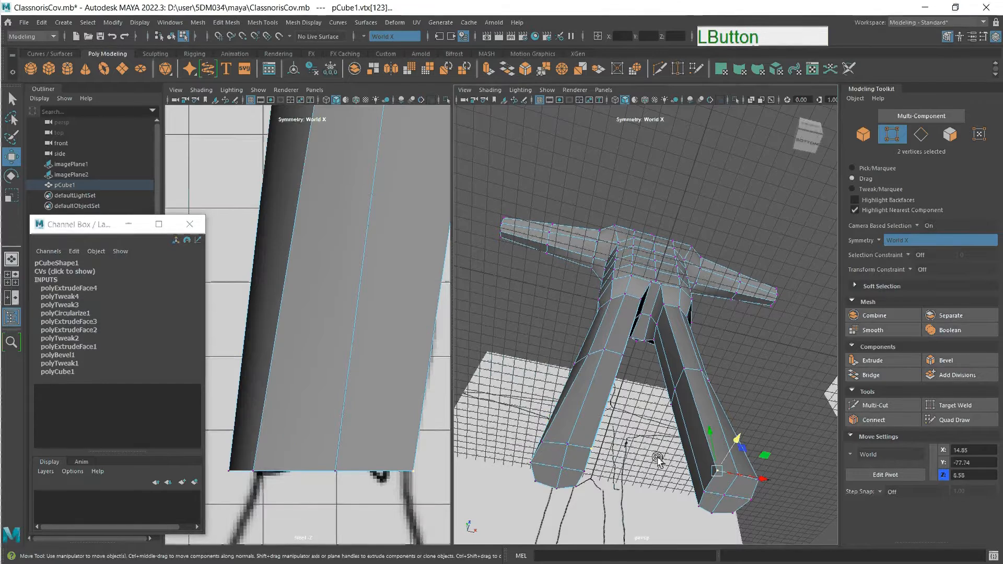
pyautogui.moveTo(738, 450); pyautogui.dragTo(735, 447)
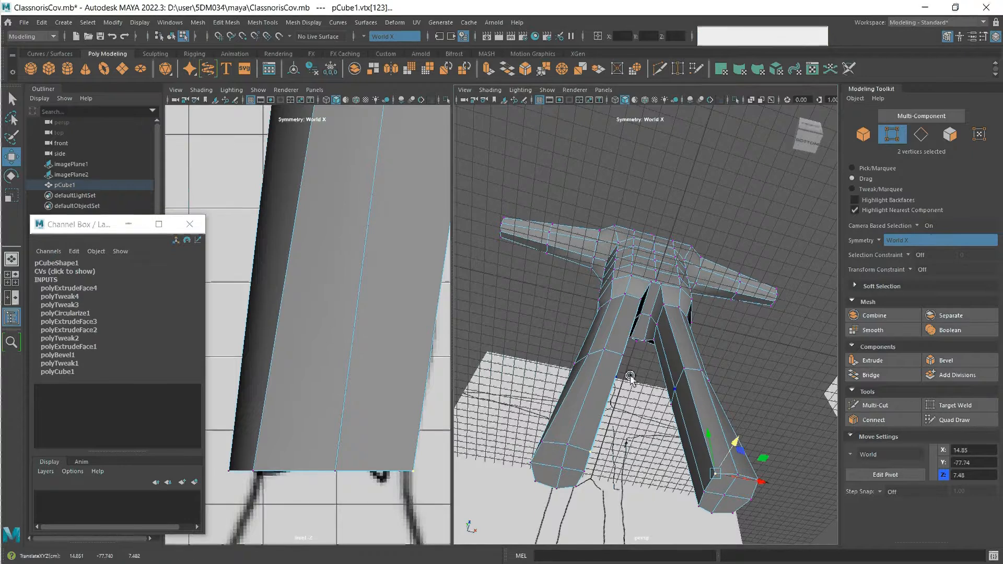
# - In edge mode, select a vertical edge on the inner upper leg and shift it horizontally to about X -8.42, Z 7.63
pyautogui.keyDown('alt'); pyautogui.moveTo(625, 377); pyautogui.dragTo(617, 401); pyautogui.keyUp('alt')
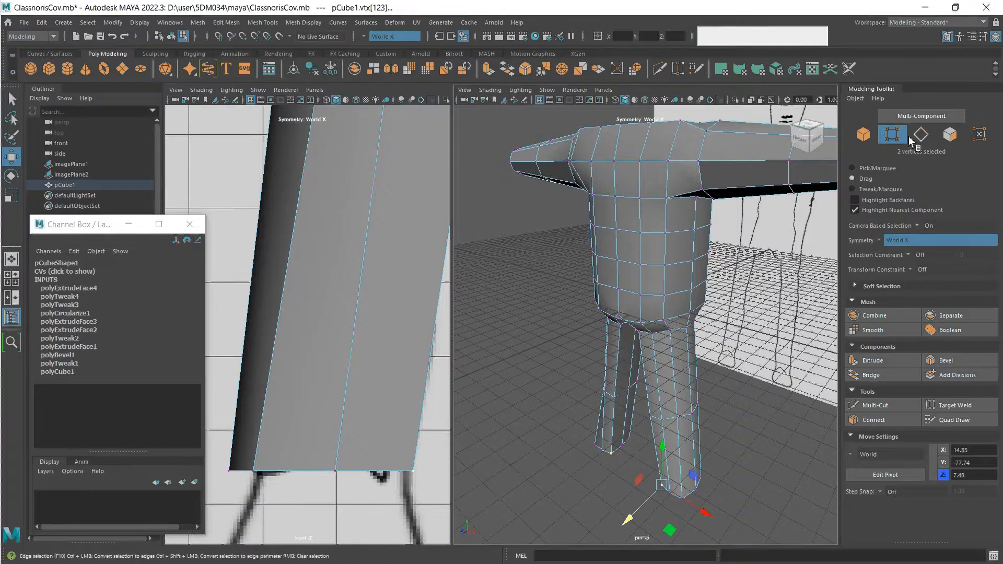
pyautogui.rightClick(619, 356)
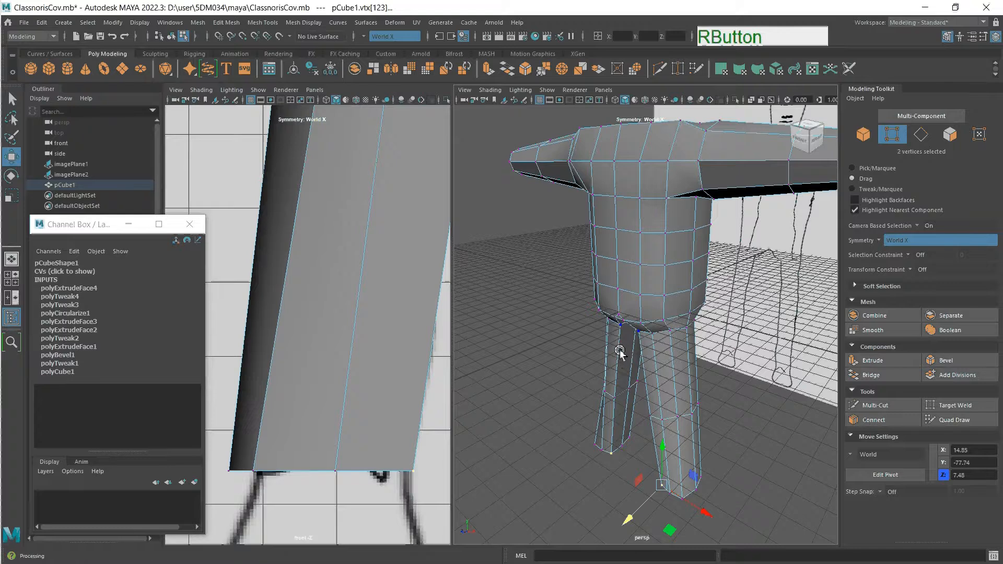
pyautogui.rightClick(623, 349)
pyautogui.moveTo(622, 312); pyautogui.dragTo(621, 245, button='right')
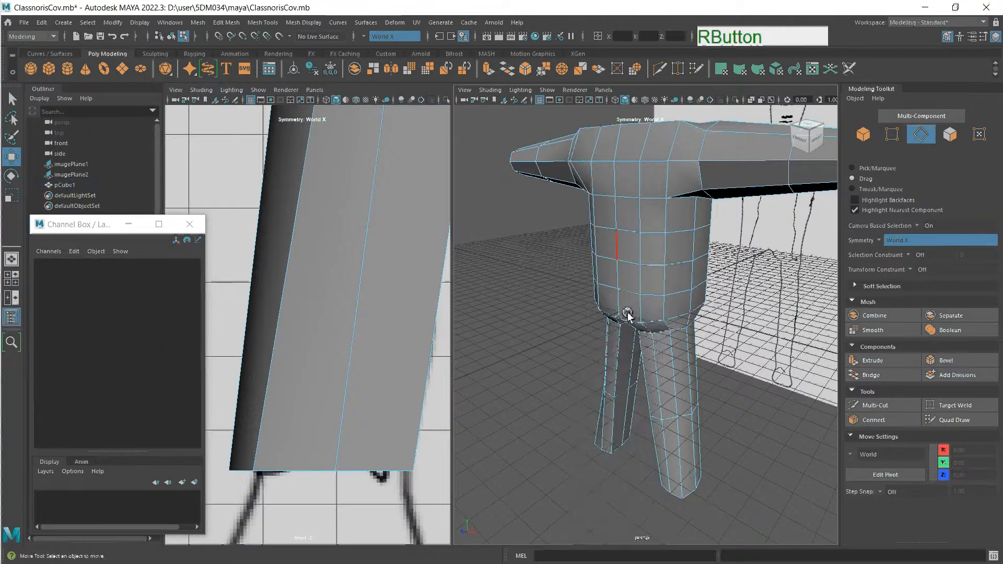
pyautogui.click(618, 360)
pyautogui.moveTo(623, 400); pyautogui.dragTo(622, 393)
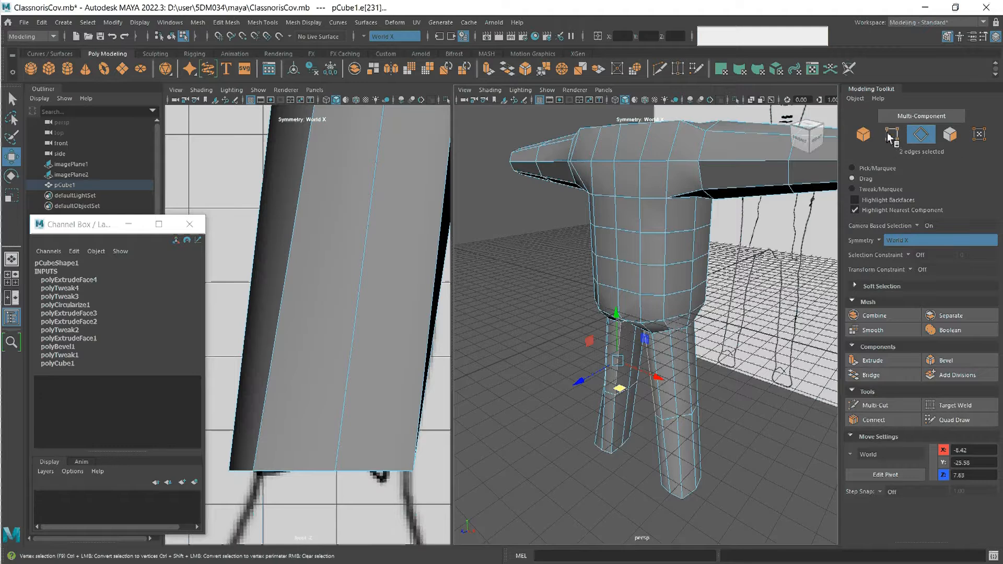
# - Select the cap faces at the lower ends of both legs and extrude them with a thickness of 12.1
pyautogui.keyDown('alt'); pyautogui.moveTo(622, 471); pyautogui.dragTo(697, 397); pyautogui.keyUp('alt')
pyautogui.click(950, 134)
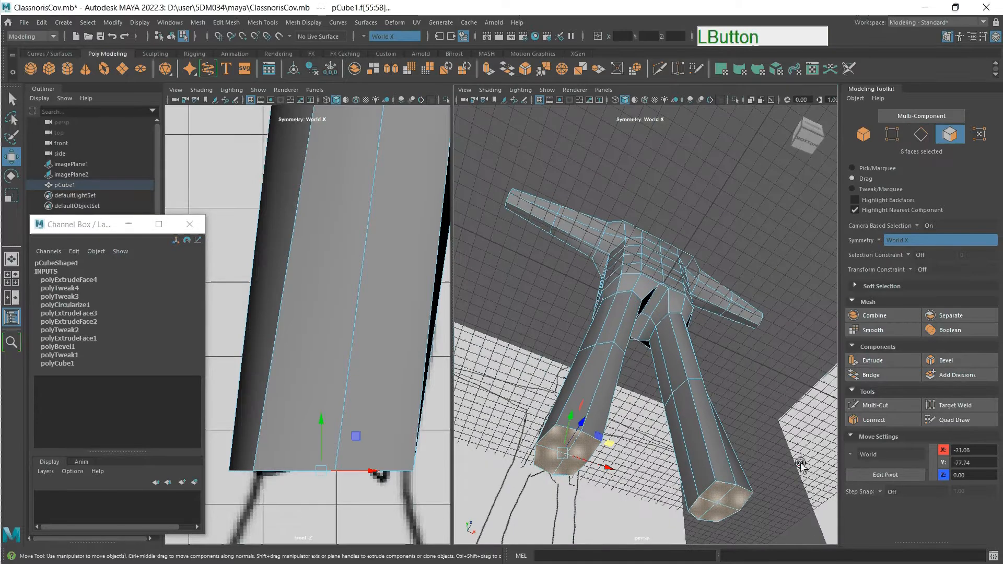
pyautogui.click(871, 361)
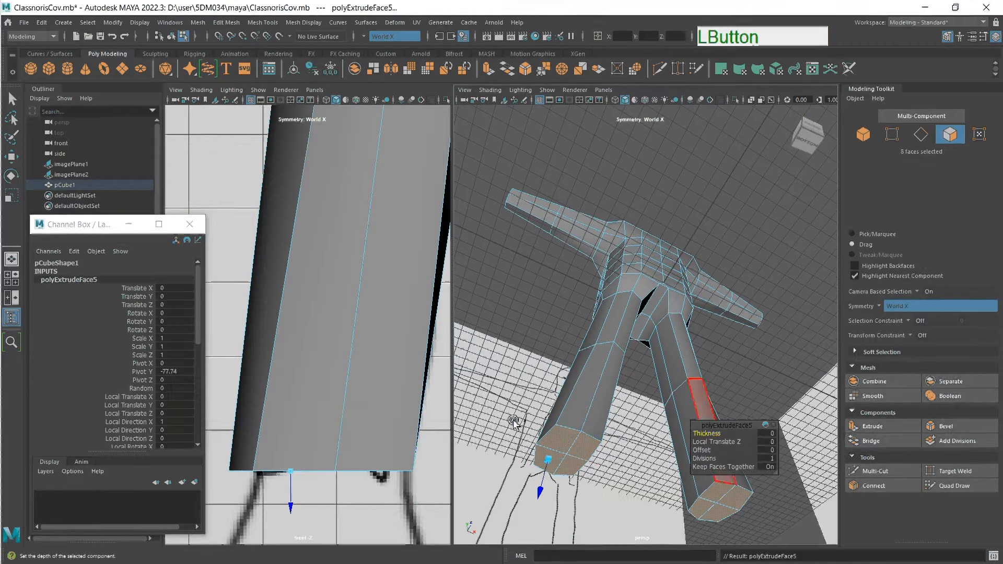
pyautogui.scroll(-2, 324, 415)
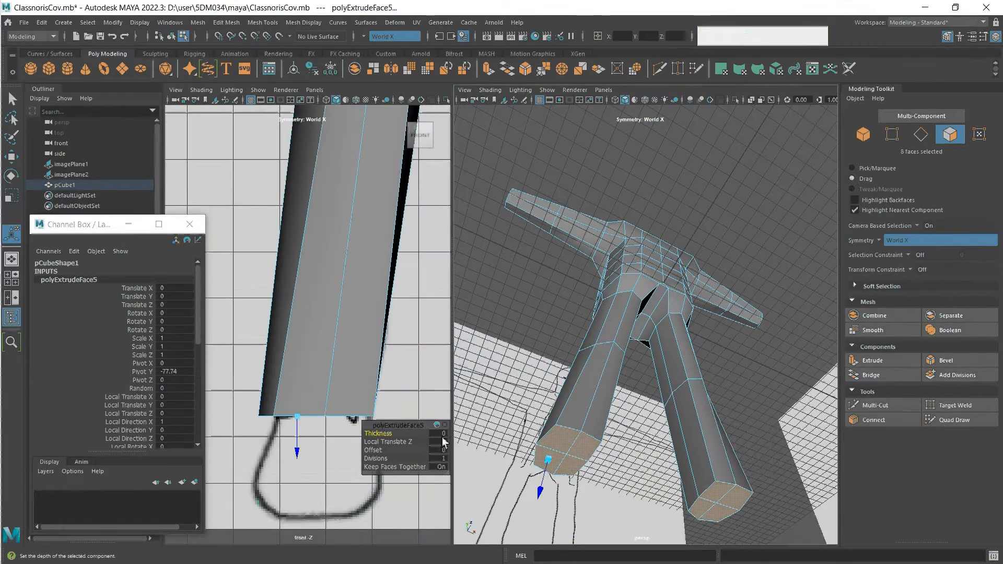
pyautogui.moveTo(412, 441); pyautogui.dragTo(514, 435, button='middle')
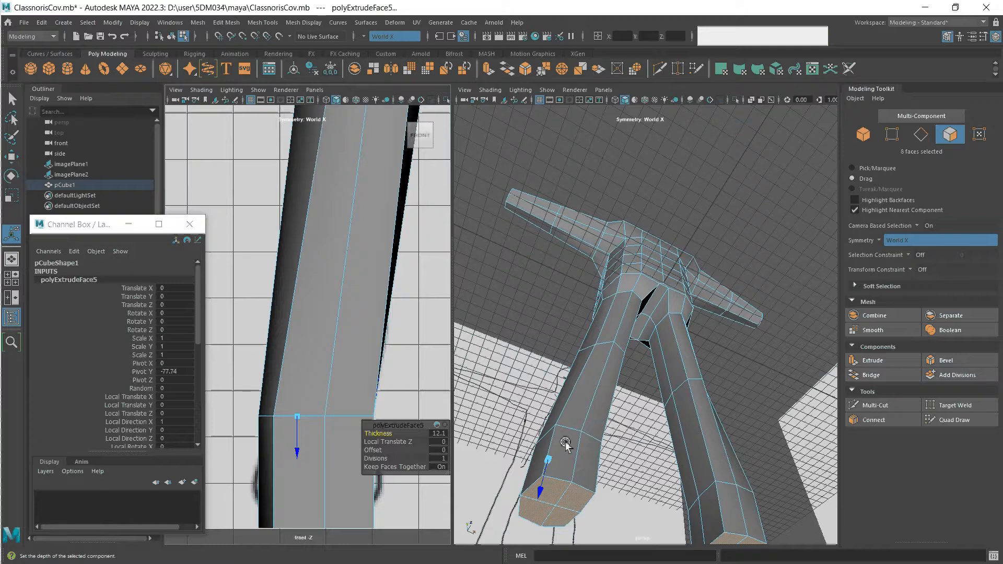
# - Extrude the front faces of both new ankle blocks forward with a thickness of 15.2 and 2 divisions to form the feet
pyautogui.press('q')
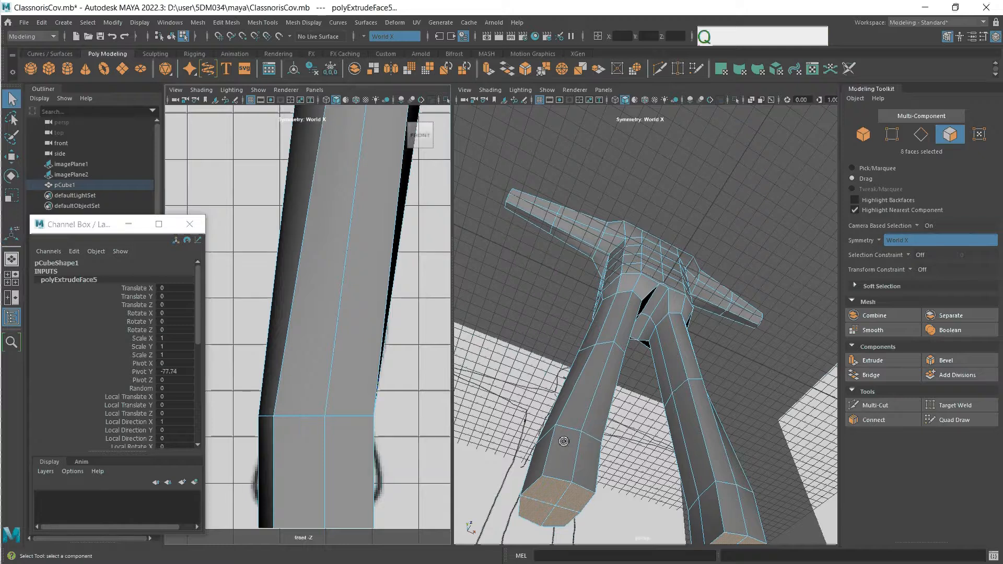
pyautogui.moveTo(564, 442); pyautogui.dragTo(642, 449)
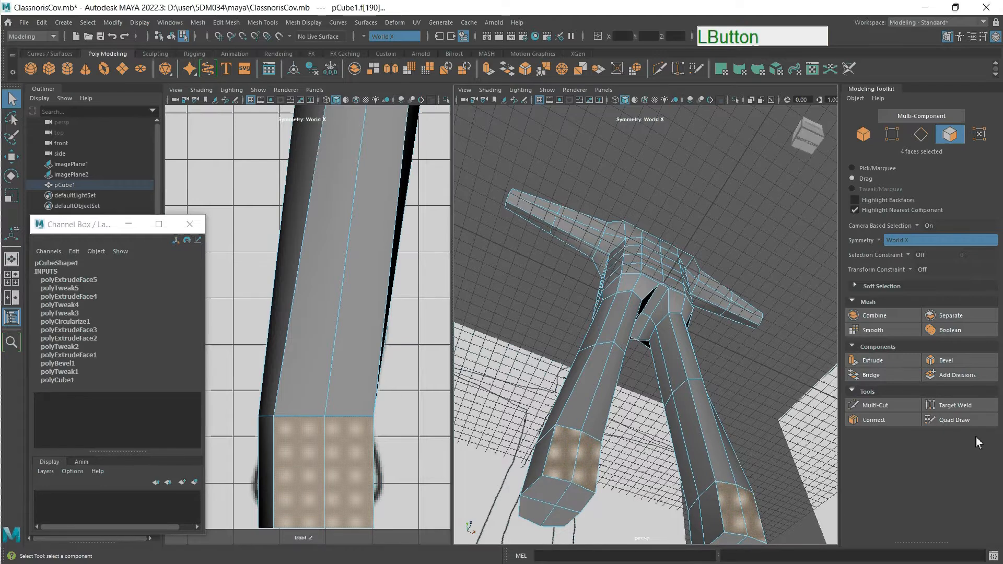
pyautogui.hotkey('ctrl', 'e')
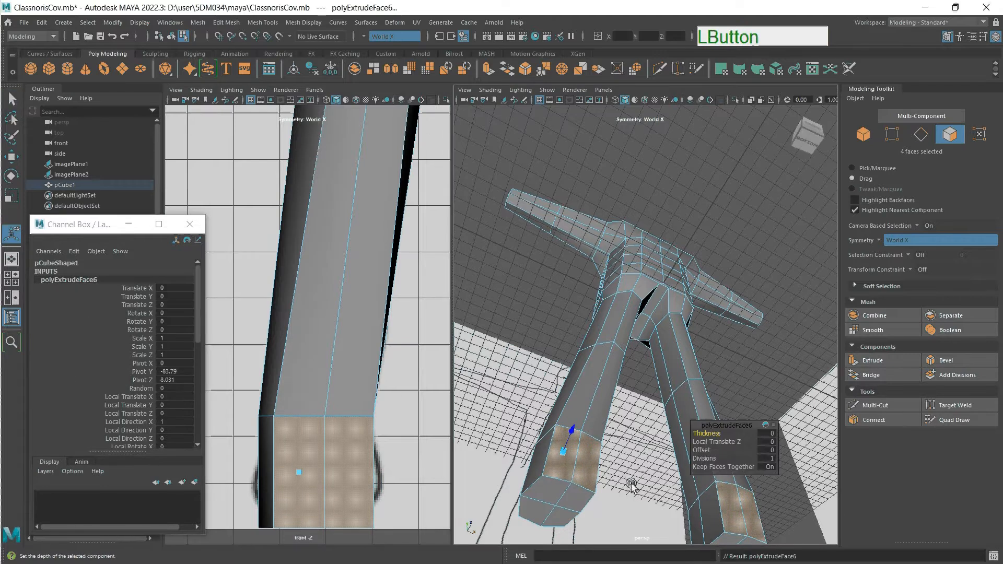
pyautogui.click(569, 436)
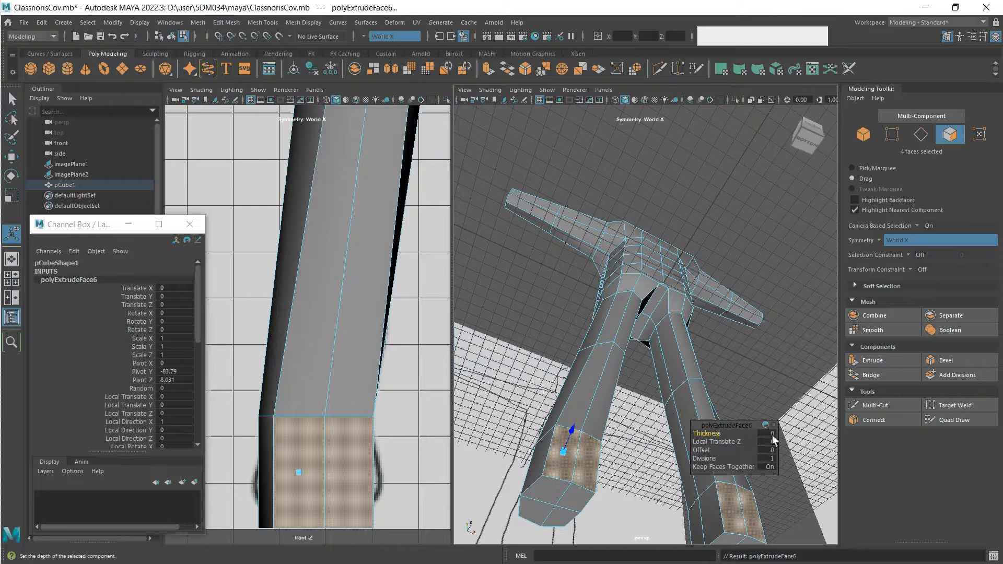
pyautogui.moveTo(773, 438); pyautogui.dragTo(853, 410, button='middle')
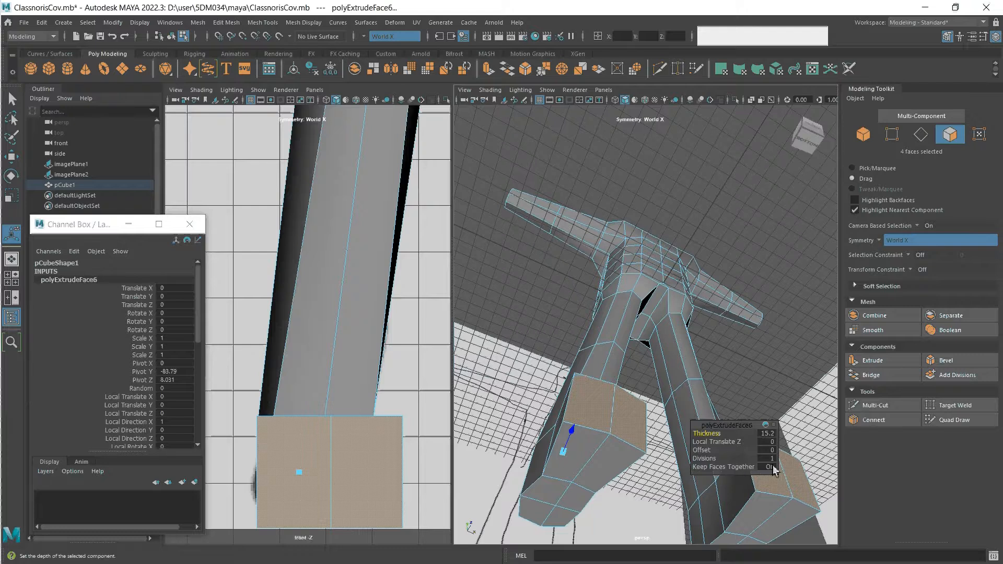
pyautogui.click(772, 459)
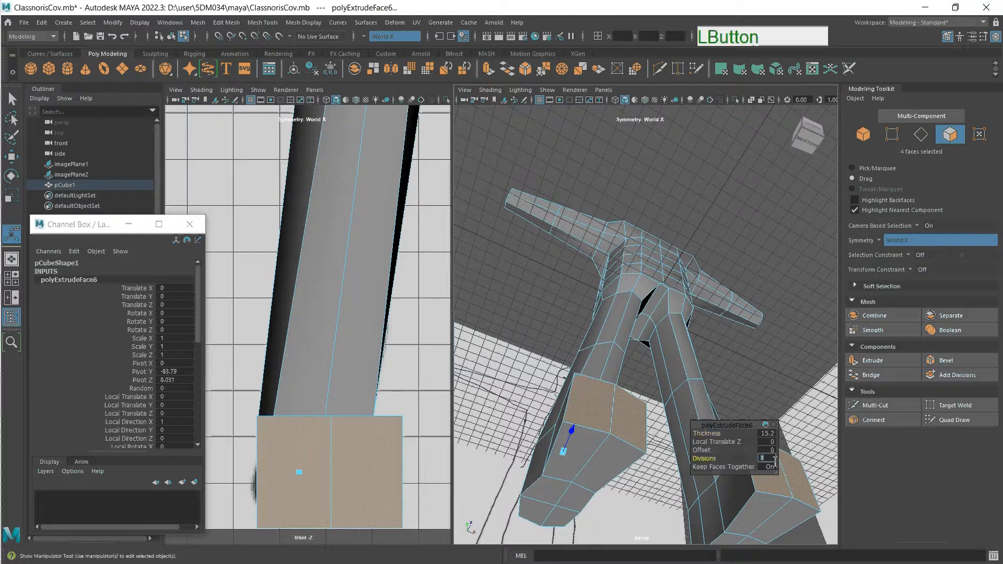
pyautogui.write('2')
pyautogui.press('KP_Enter')
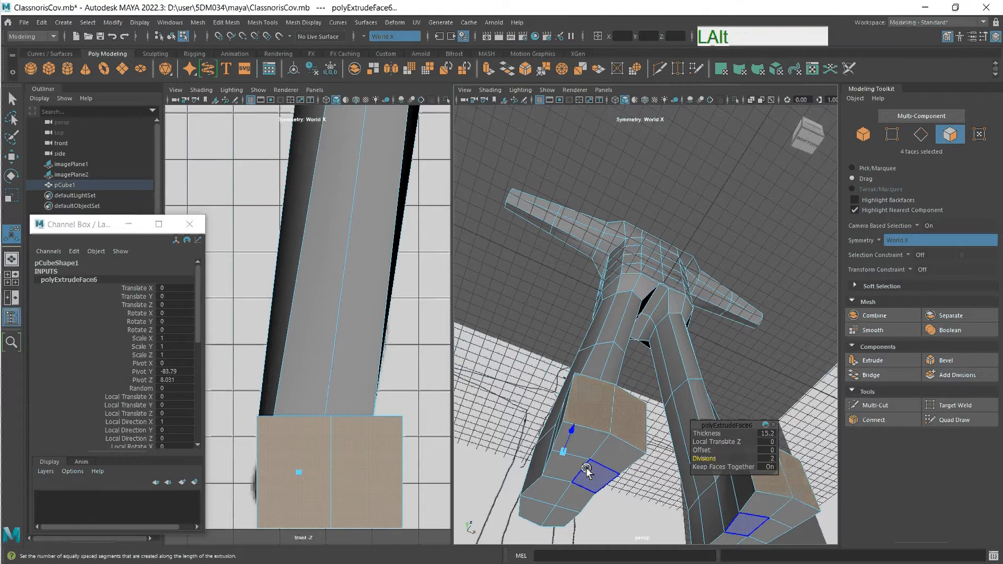
# - Select the top faces of both toe sections and lower them to about Y -82 to slope the feet
pyautogui.keyDown('alt'); pyautogui.moveTo(594, 471); pyautogui.dragTo(625, 486, button='middle'); pyautogui.keyUp('alt')
pyautogui.keyDown('alt'); pyautogui.moveTo(625, 486); pyautogui.dragTo(667, 522); pyautogui.keyUp('alt')
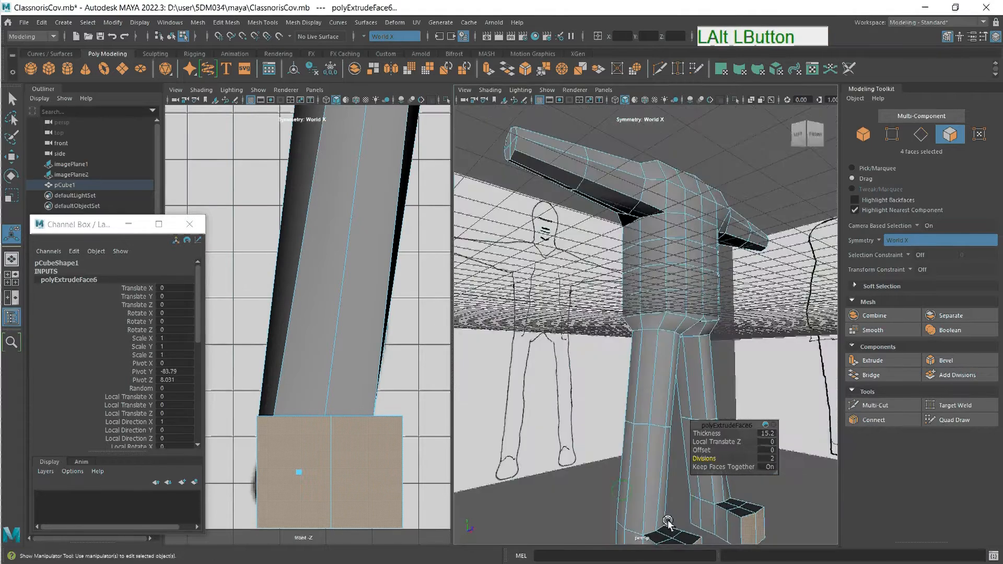
pyautogui.keyDown('alt'); pyautogui.moveTo(682, 488); pyautogui.dragTo(687, 441, button='middle'); pyautogui.keyUp('alt')
pyautogui.keyDown('alt'); pyautogui.moveTo(687, 441); pyautogui.dragTo(634, 439); pyautogui.keyUp('alt')
pyautogui.press('q')
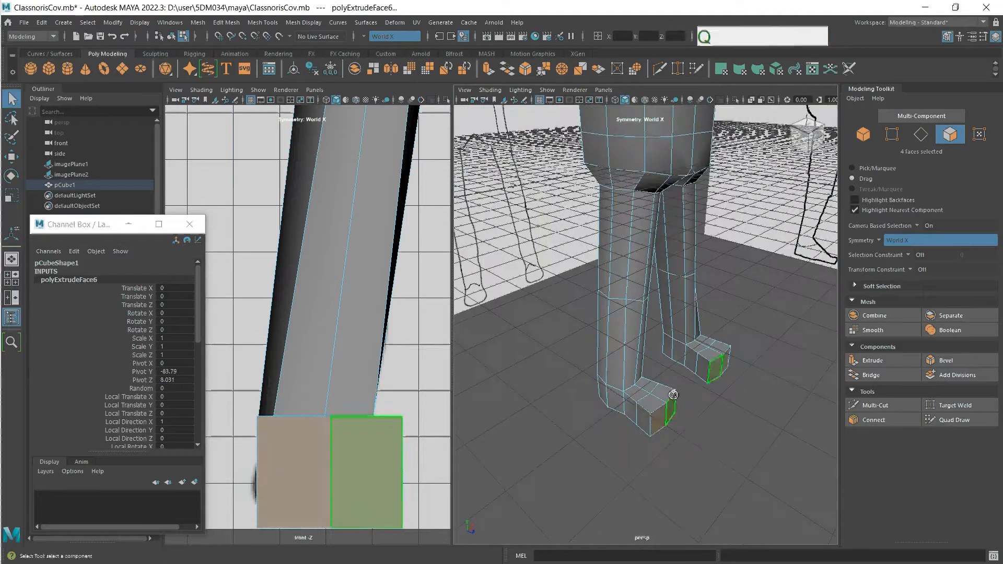
pyautogui.moveTo(670, 393); pyautogui.dragTo(649, 404)
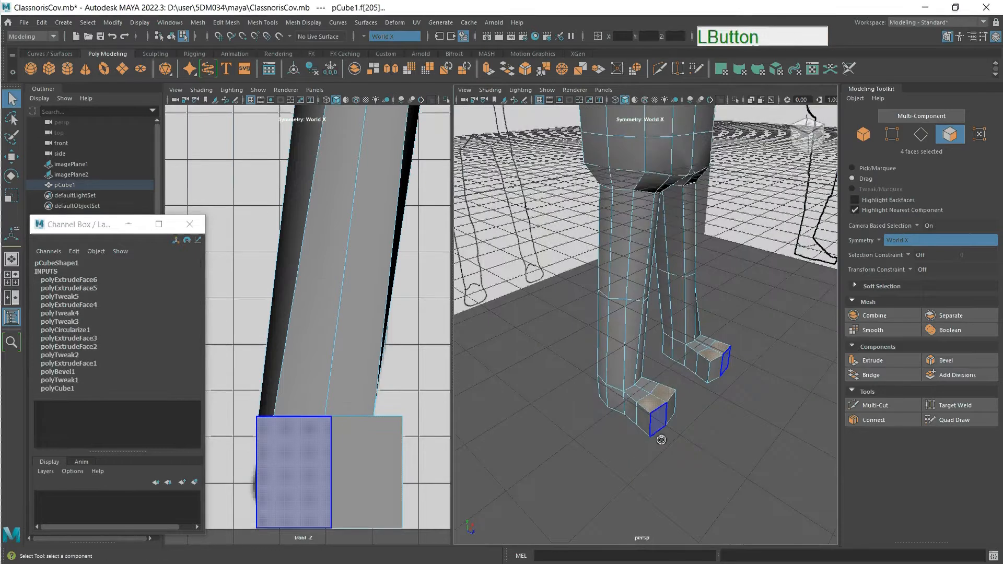
pyautogui.press('w')
pyautogui.moveTo(659, 358); pyautogui.dragTo(660, 365)
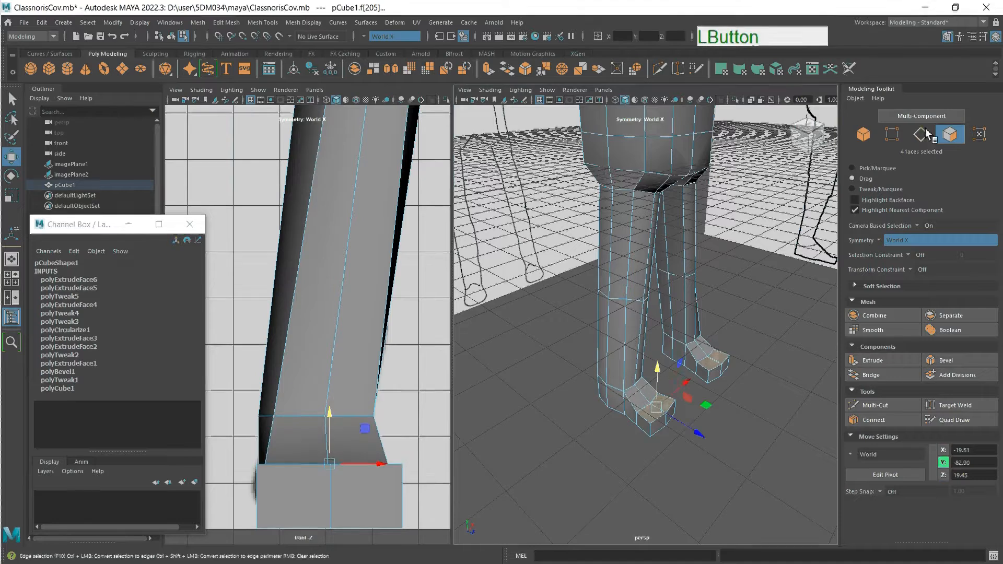
# - In edge mode, select the outer vertical corner edge of the toe end and pull it back to about Z 21
pyautogui.click(594, 539)
pyautogui.click(650, 429)
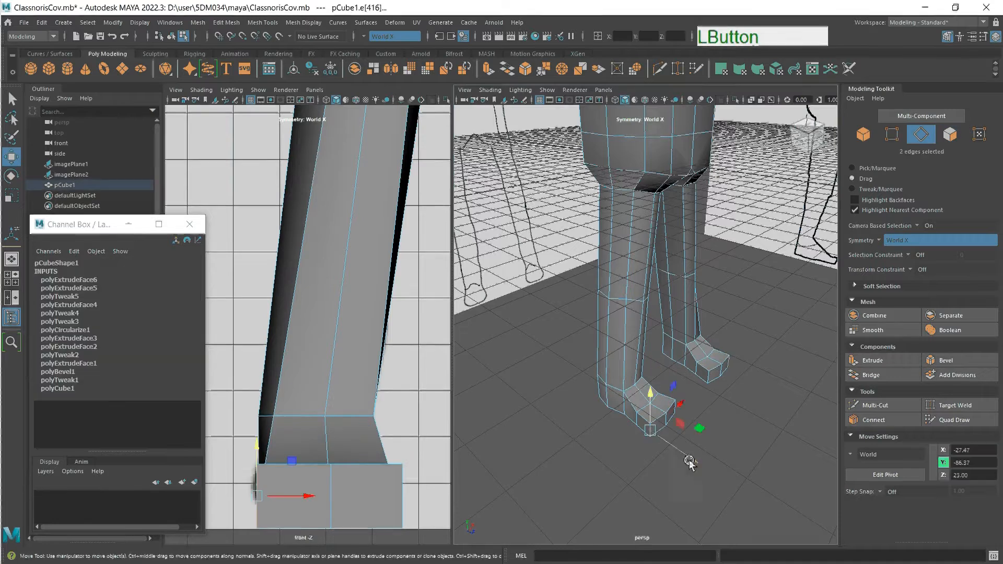
pyautogui.moveTo(692, 461); pyautogui.dragTo(683, 443)
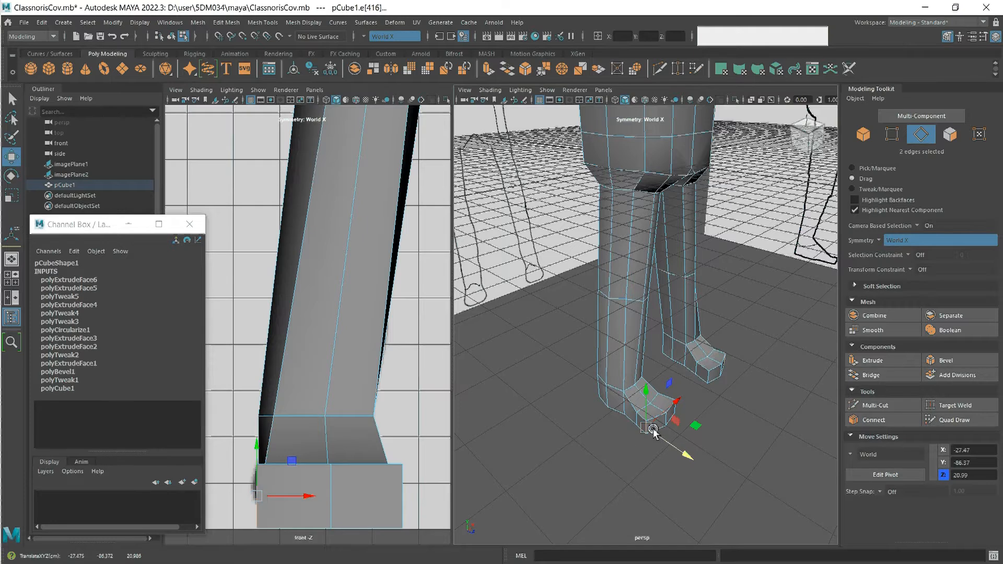
# - Lower the toe section's upper side edges, the outer one to about Y -84.9 and the inner one to about Y -84.4
pyautogui.scroll(2, 653, 428)
pyautogui.click(642, 454)
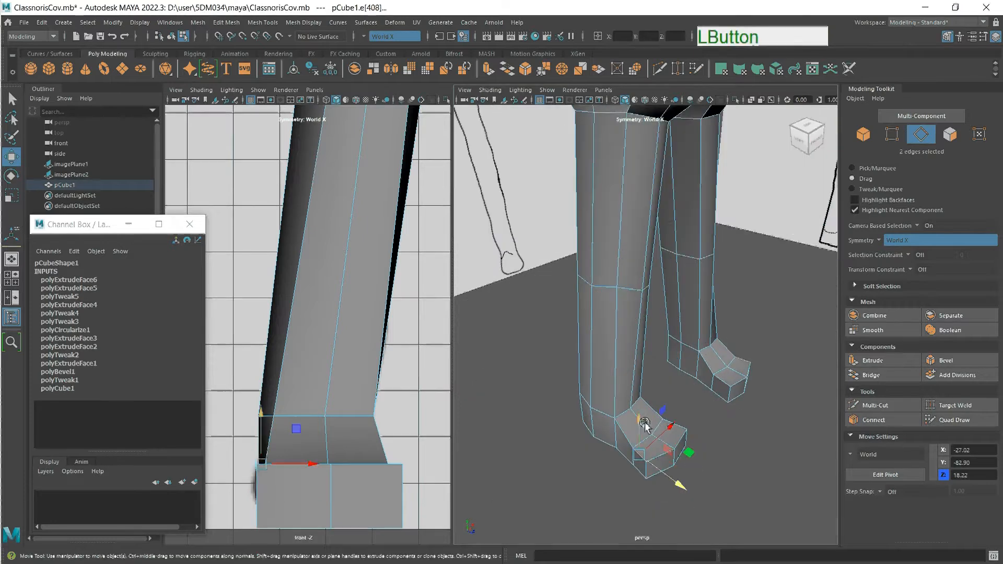
pyautogui.moveTo(640, 421); pyautogui.dragTo(640, 427)
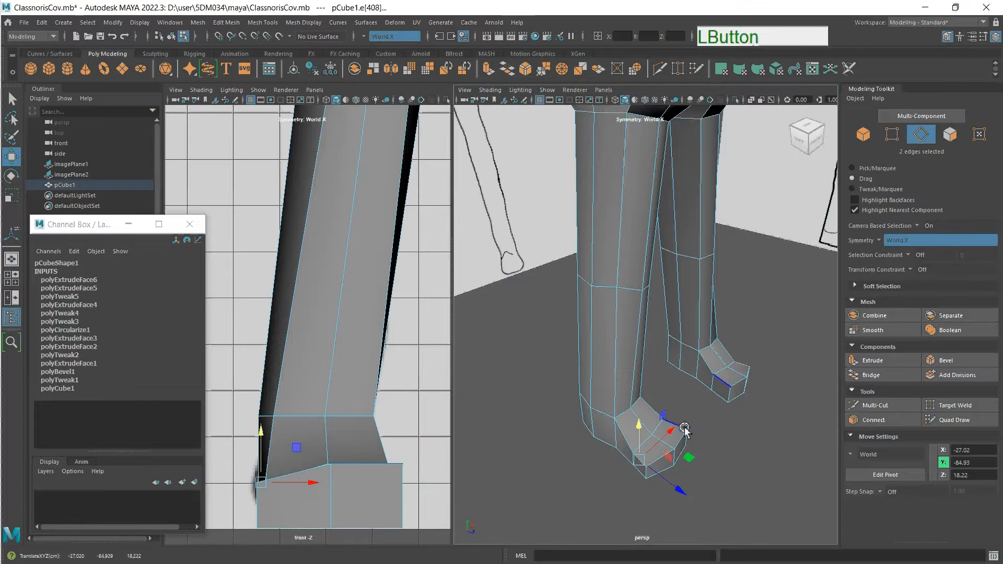
pyautogui.click(681, 426)
pyautogui.moveTo(678, 396); pyautogui.dragTo(677, 400)
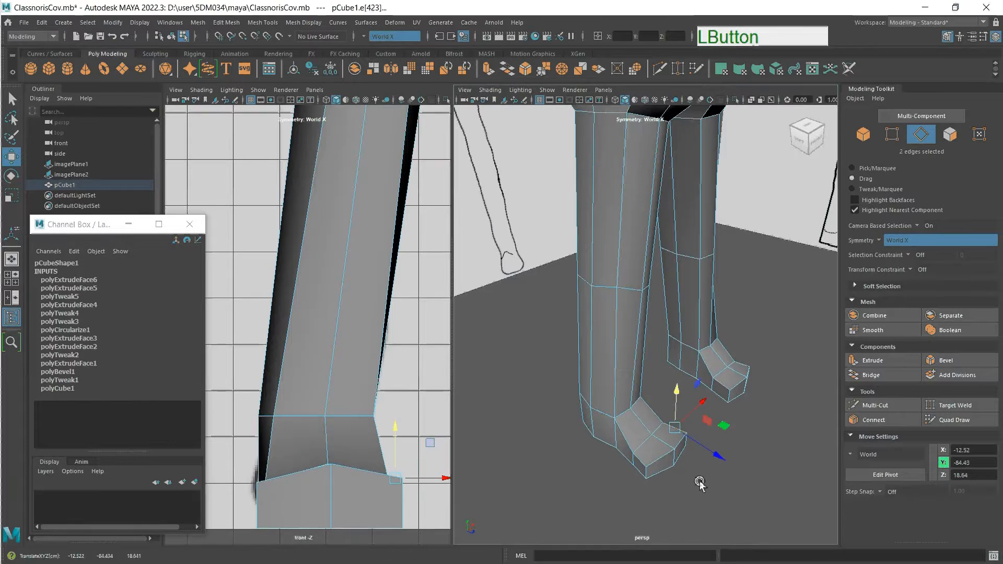
# - In face mode, select both front end faces of the toes and shift them outward to about X -20.5
pyautogui.keyDown('alt'); pyautogui.moveTo(717, 456); pyautogui.dragTo(641, 501); pyautogui.keyUp('alt')
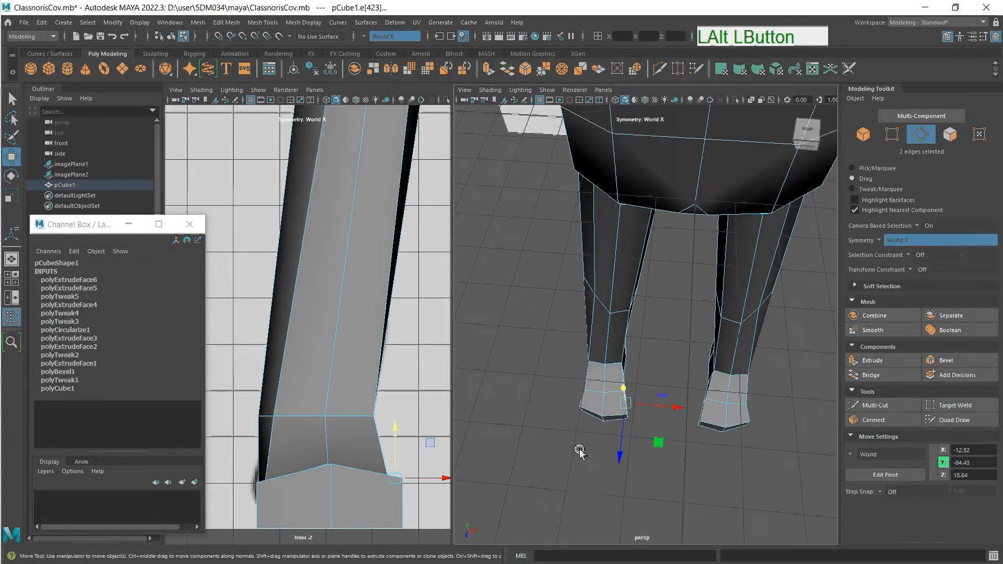
pyautogui.click(590, 407)
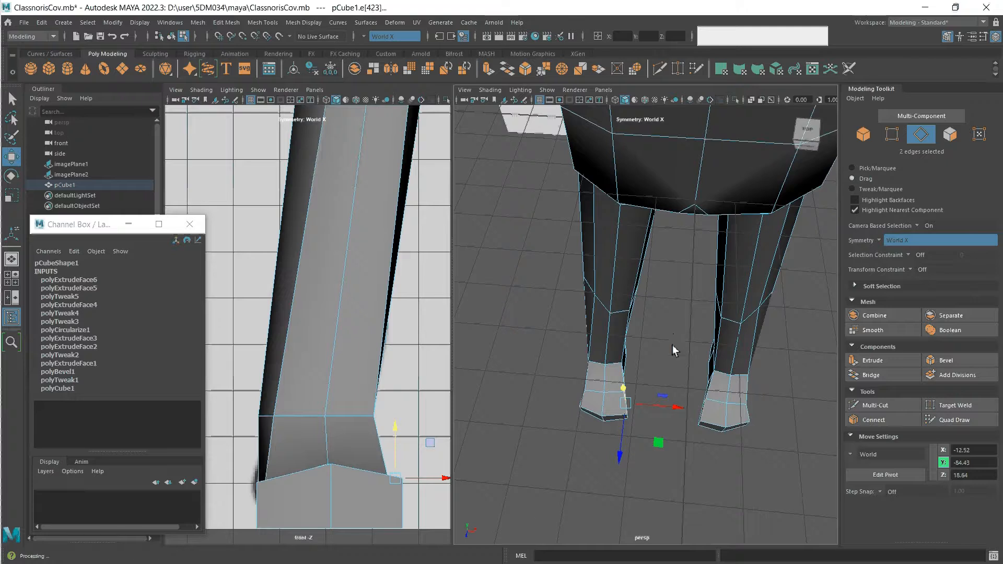
pyautogui.press('alt')
pyautogui.keyDown('alt'); pyautogui.moveTo(638, 318); pyautogui.dragTo(629, 284); pyautogui.keyUp('alt')
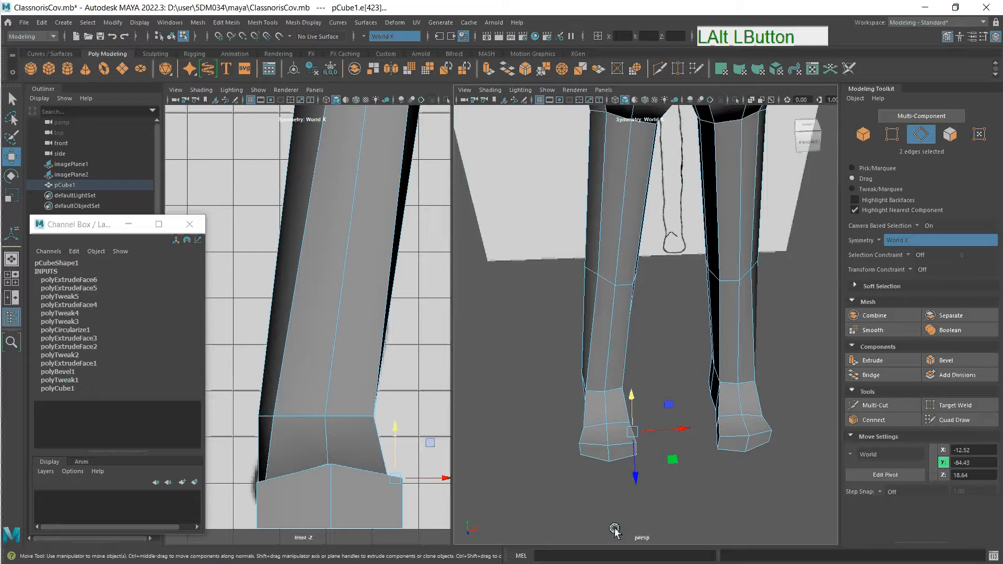
pyautogui.click(949, 134)
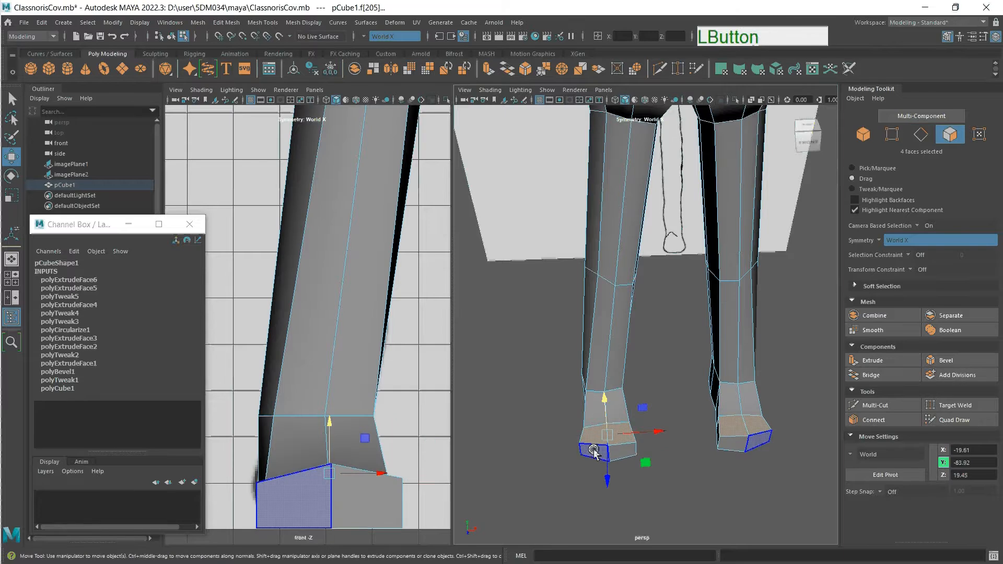
pyautogui.click(621, 453)
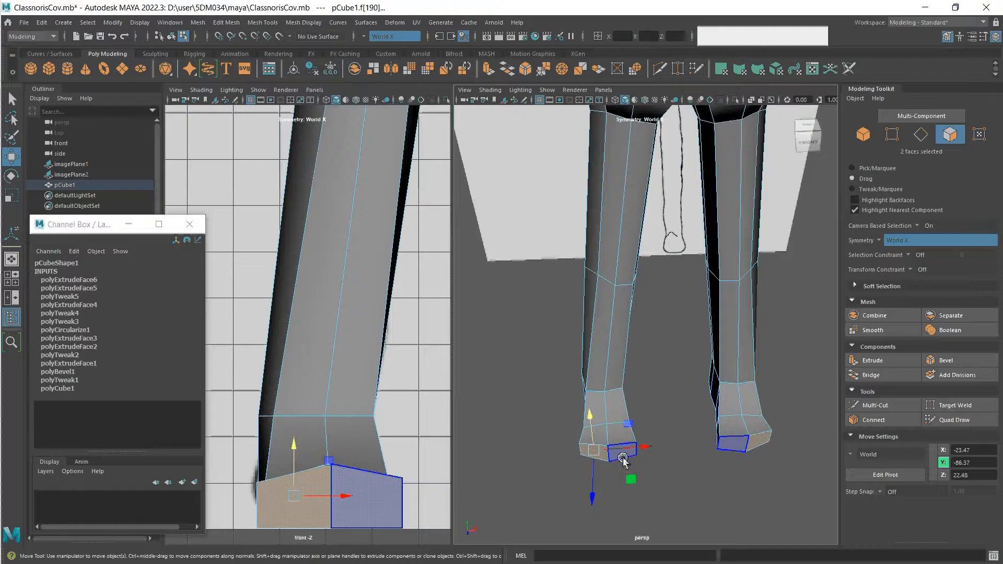
pyautogui.keyDown('shift'); pyautogui.click(621, 461); pyautogui.keyUp('shift')
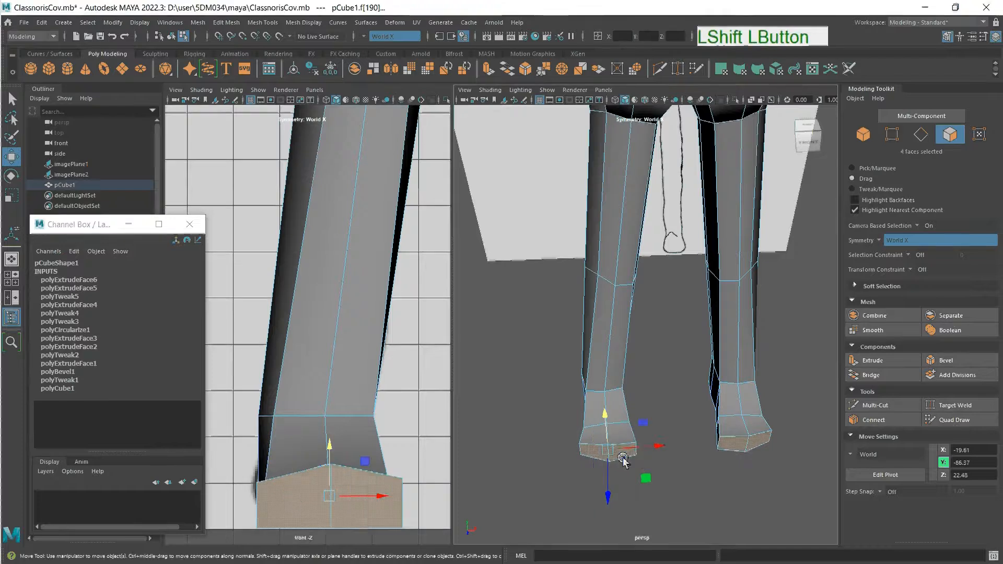
pyautogui.moveTo(651, 448); pyautogui.dragTo(649, 452)
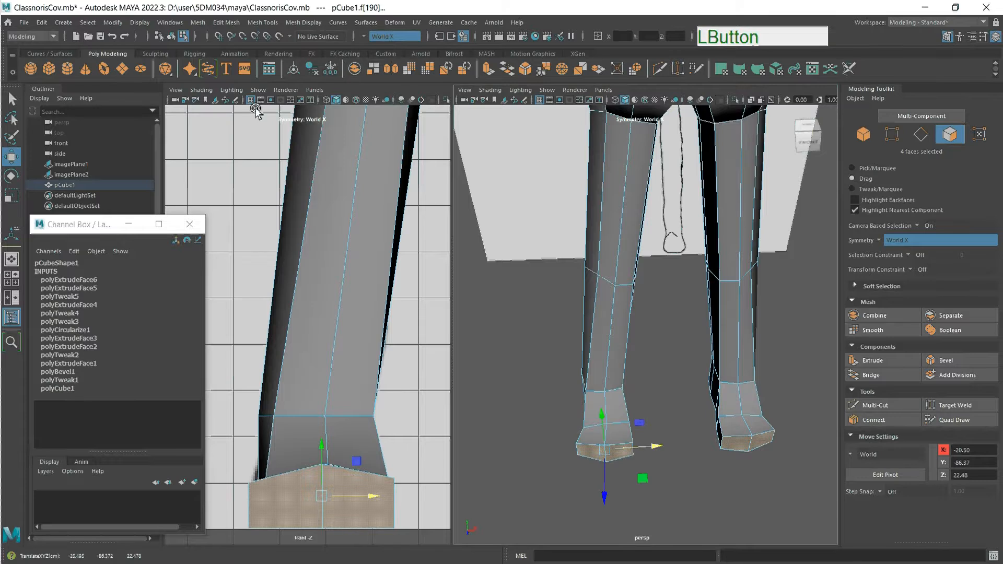
# - Grow the face selection to cover both whole toe sections and shift them outward to about X -22.1
pyautogui.click(87, 23)
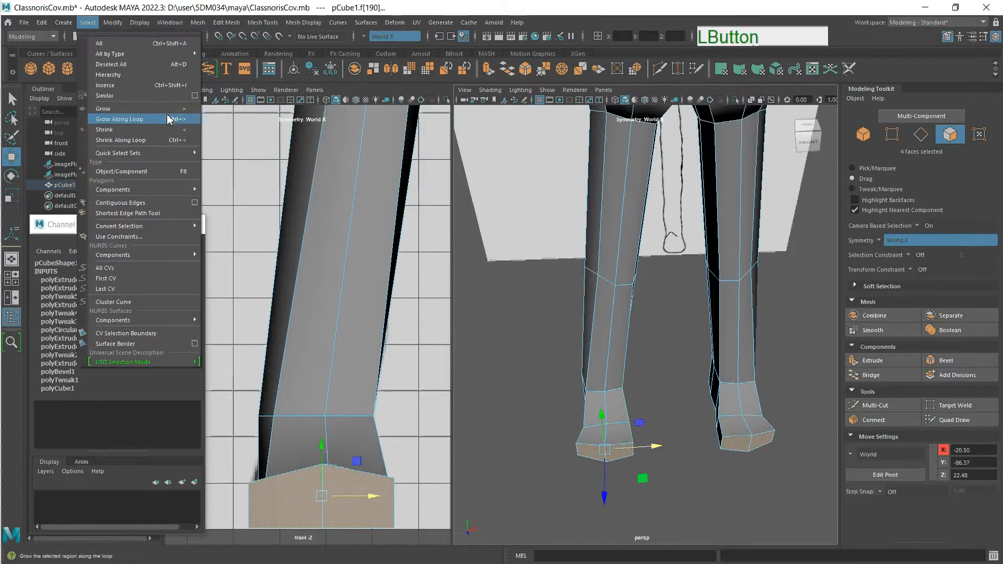
pyautogui.click(107, 108)
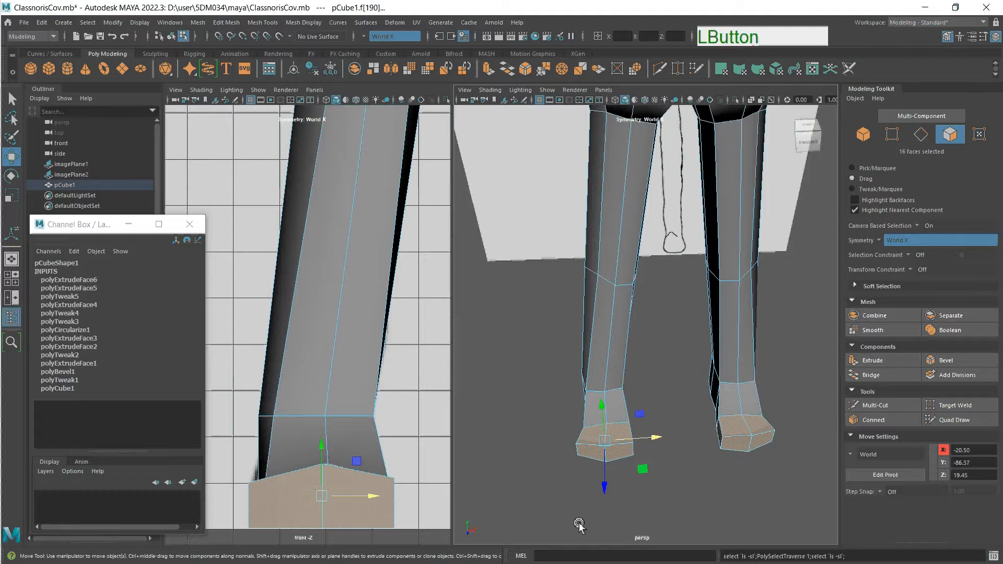
pyautogui.click(660, 443)
pyautogui.moveTo(660, 443); pyautogui.dragTo(653, 441)
pyautogui.scroll(-3, 678, 433)
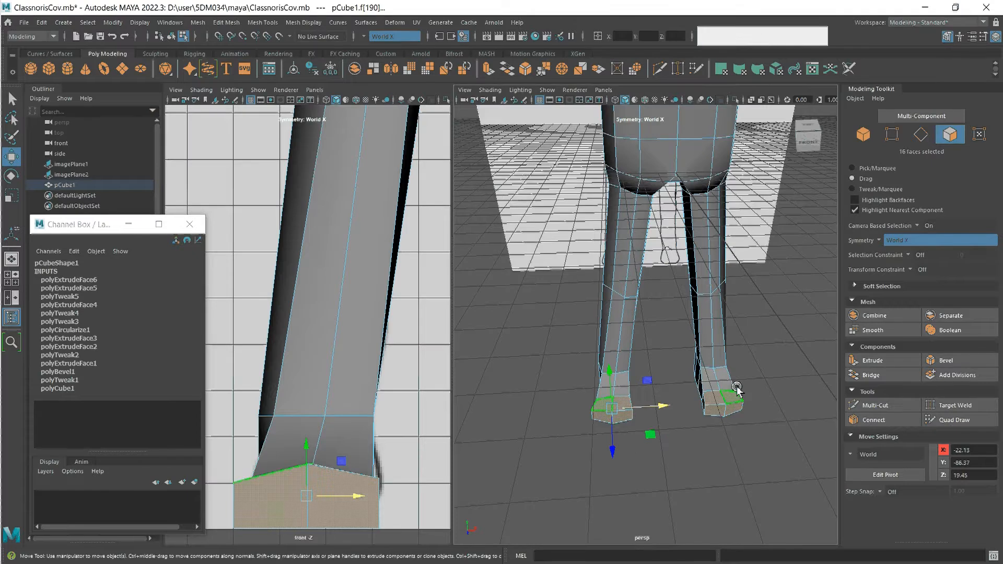
# - In edge mode, select the outer side edge behind the toe section and pull it outward to about X -27.4
pyautogui.moveTo(689, 449)
pyautogui.keyDown('alt'); pyautogui.mouseDown()
pyautogui.moveTo(663, 487)
pyautogui.moveTo(719, 464)
pyautogui.moveTo(707, 425)
pyautogui.moveTo(666, 463)
pyautogui.moveTo(722, 452)
pyautogui.moveTo(685, 472)
pyautogui.moveTo(710, 426)
pyautogui.moveTo(768, 421)
pyautogui.moveTo(768, 440)
pyautogui.moveTo(682, 457)
pyautogui.mouseUp(); pyautogui.keyUp('alt')
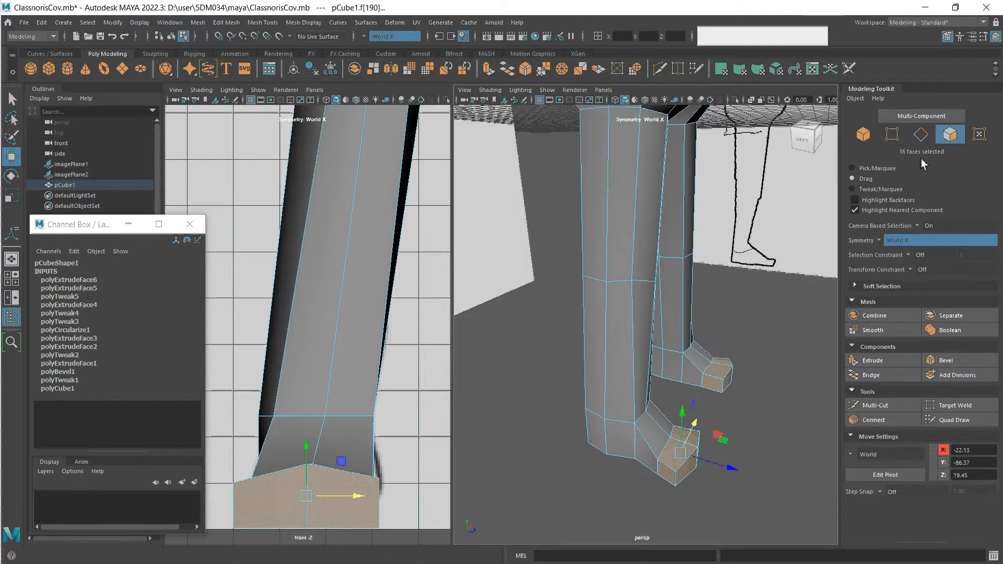
pyautogui.click(921, 134)
pyautogui.click(652, 469)
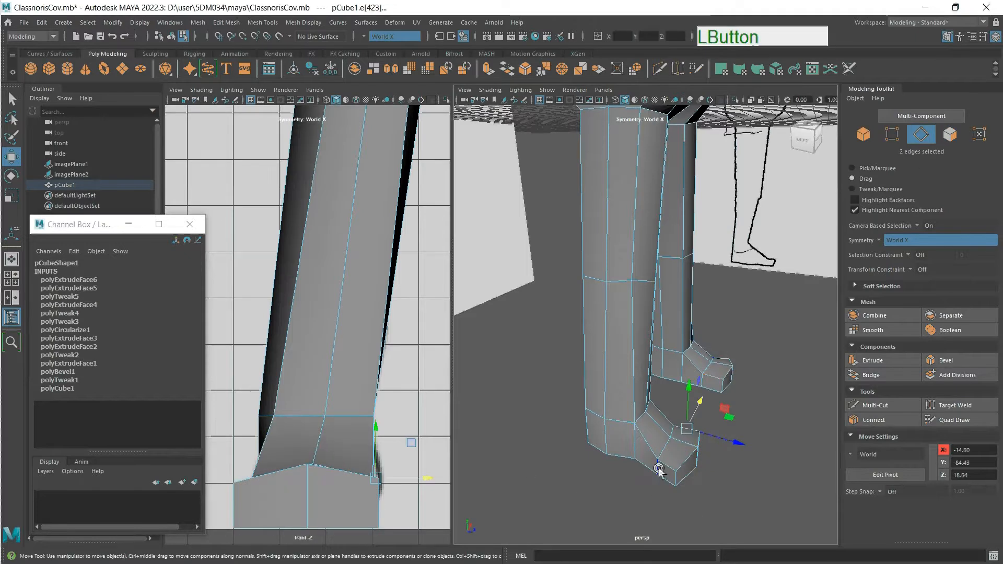
pyautogui.click(677, 434)
pyautogui.moveTo(677, 437); pyautogui.dragTo(703, 465)
pyautogui.click(639, 440)
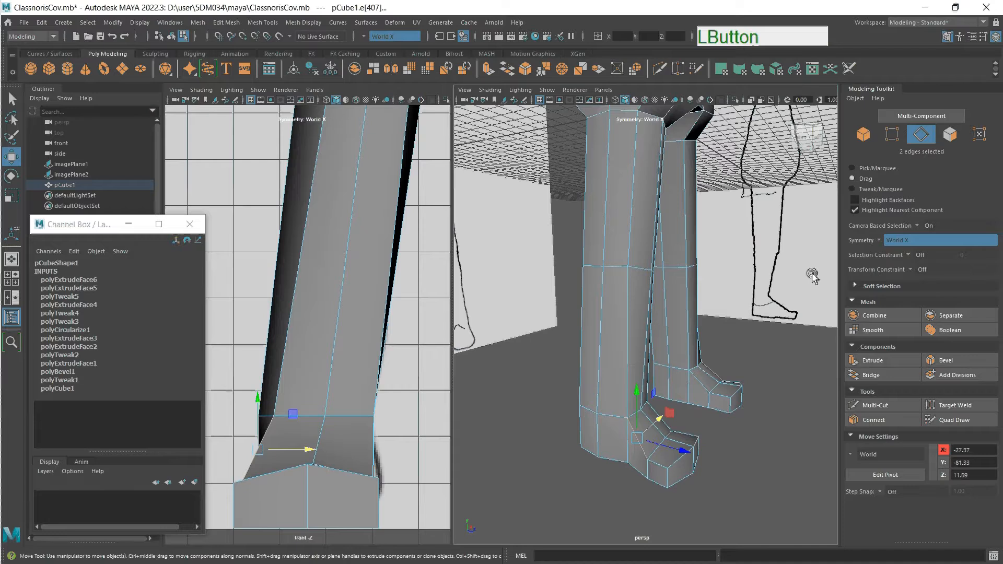
# - In vertex mode, lower the outer front ankle vertices and bring the inner front ankle vertices down to about Y -79
pyautogui.click(891, 134)
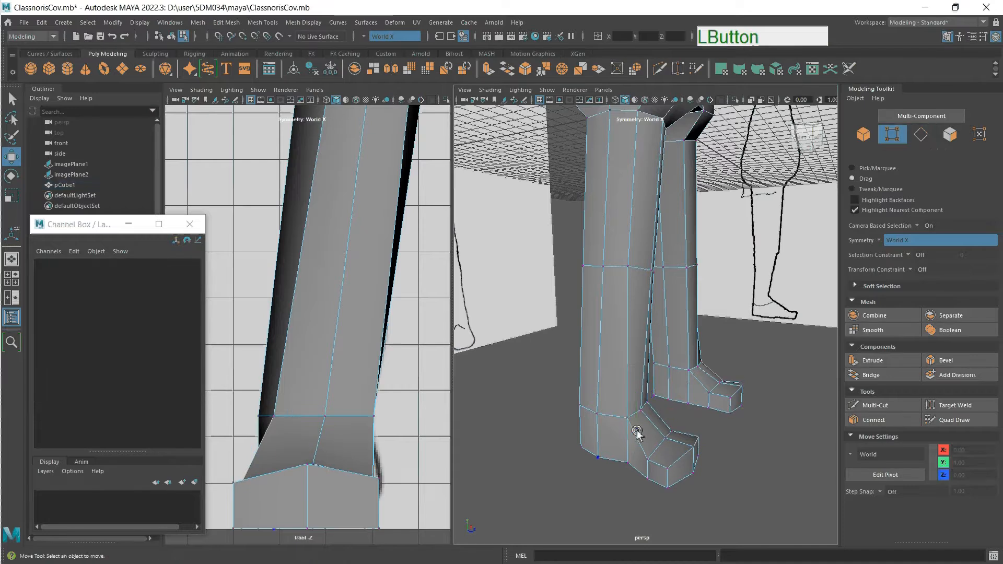
pyautogui.click(628, 417)
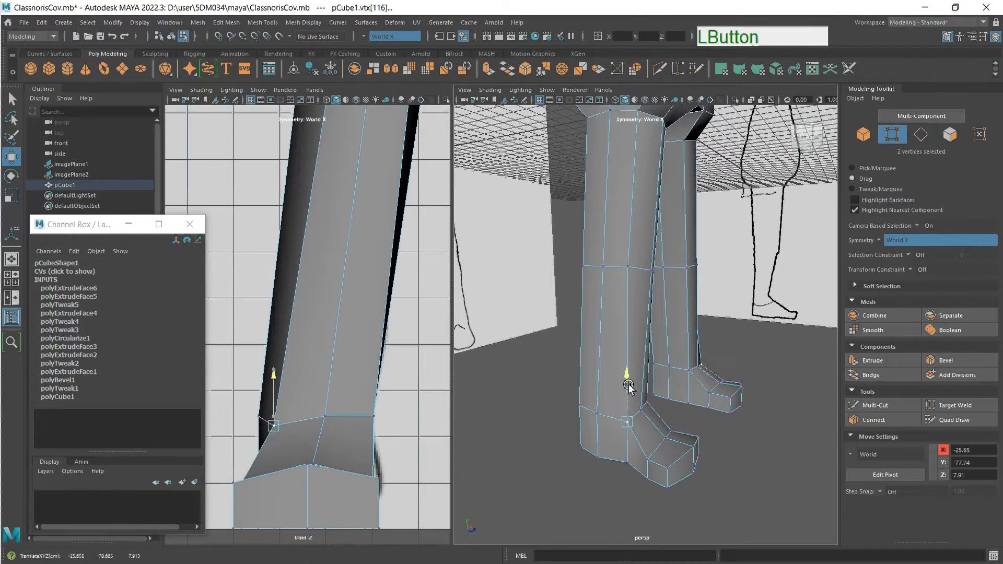
pyautogui.moveTo(629, 386); pyautogui.dragTo(589, 398)
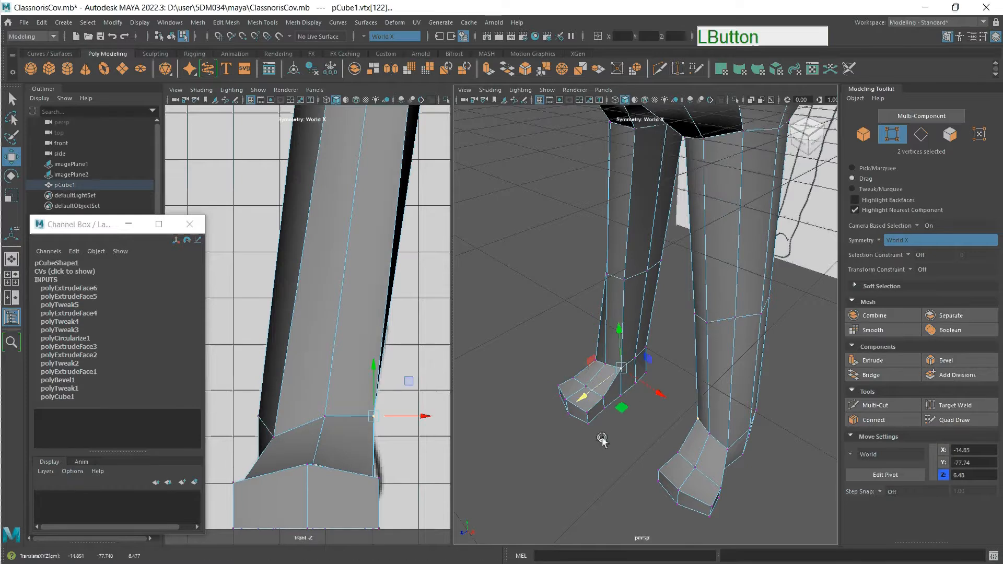
pyautogui.scroll(3, 599, 445)
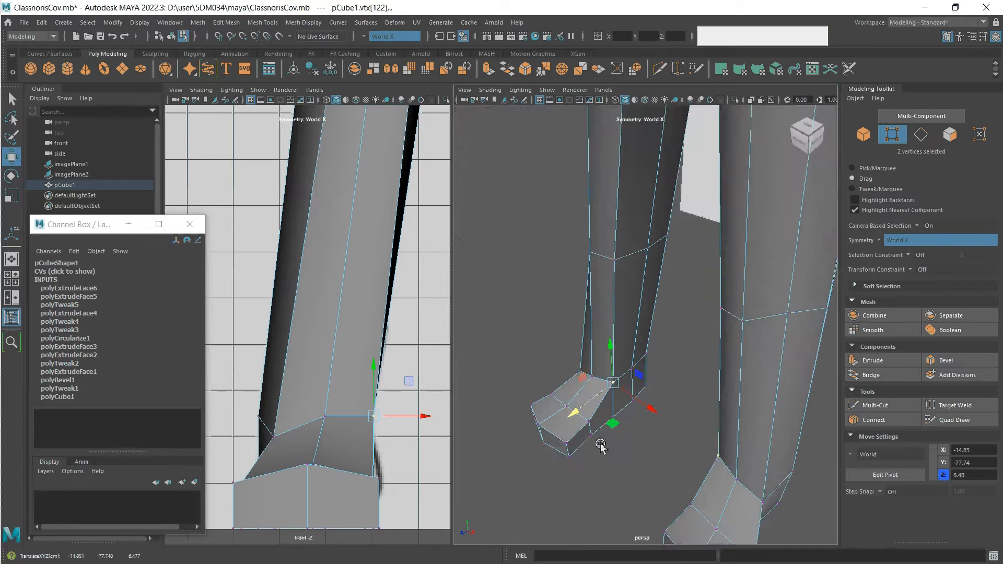
pyautogui.keyDown('alt'); pyautogui.moveTo(589, 475); pyautogui.dragTo(633, 443); pyautogui.keyUp('alt')
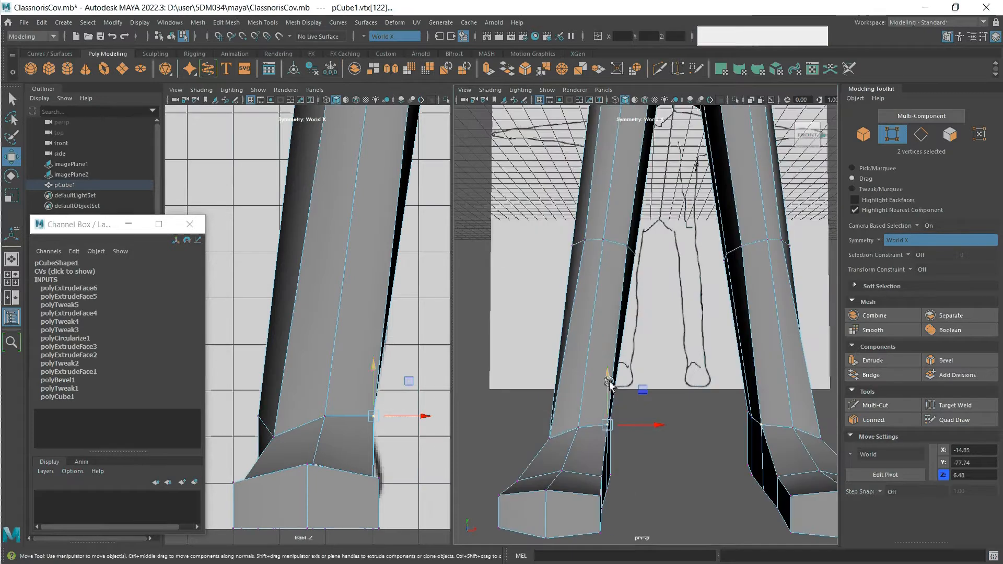
pyautogui.moveTo(607, 381); pyautogui.dragTo(607, 388)
# - With Multi-Cut, insert an edge loop across the lower torso, about midway between its two lowest edge rows
pyautogui.keyDown('alt'); pyautogui.moveTo(609, 442); pyautogui.dragTo(574, 435); pyautogui.keyUp('alt')
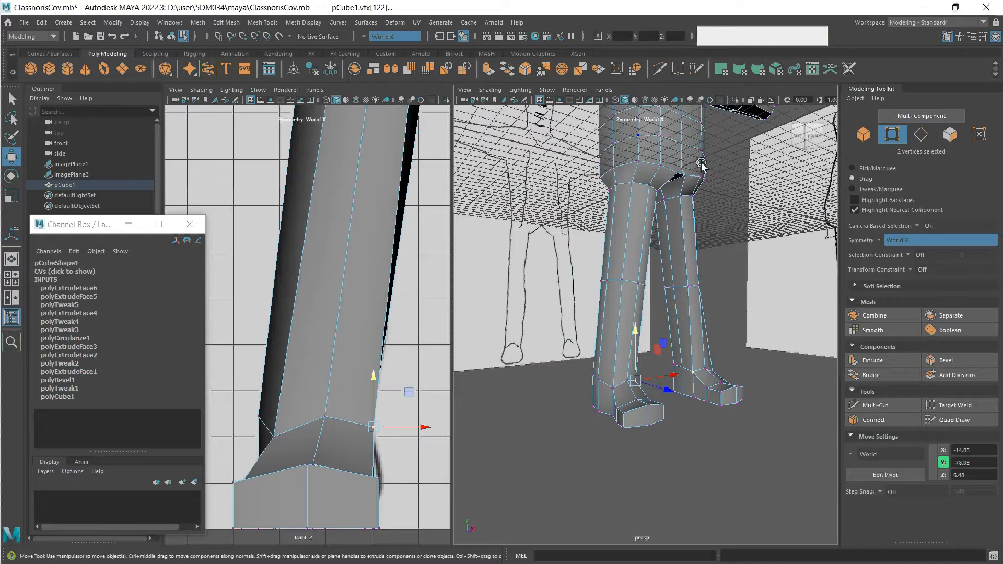
pyautogui.keyDown('alt'); pyautogui.moveTo(702, 165); pyautogui.dragTo(671, 316, button='middle'); pyautogui.keyUp('alt')
pyautogui.scroll(4, 669, 344)
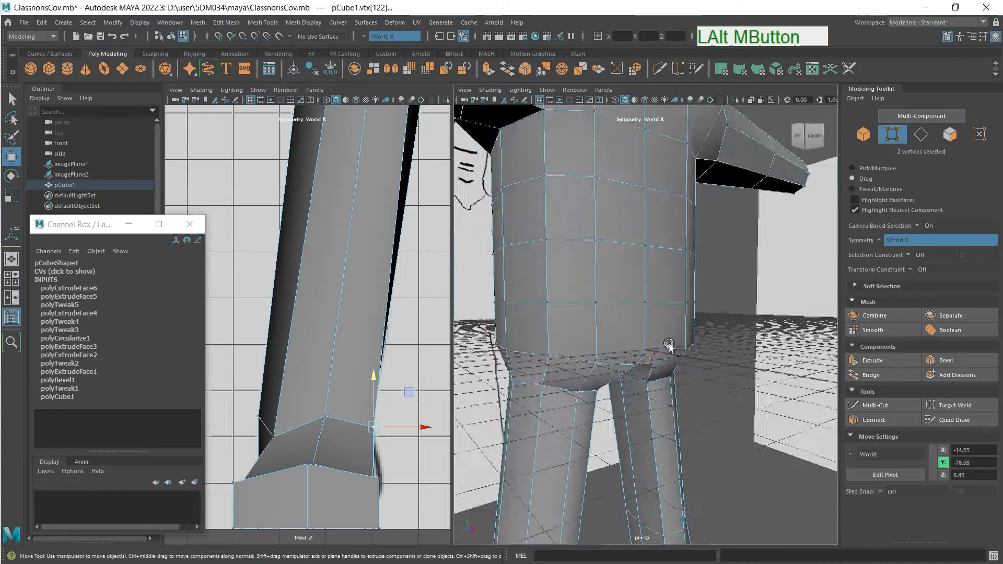
pyautogui.scroll(3, 668, 344)
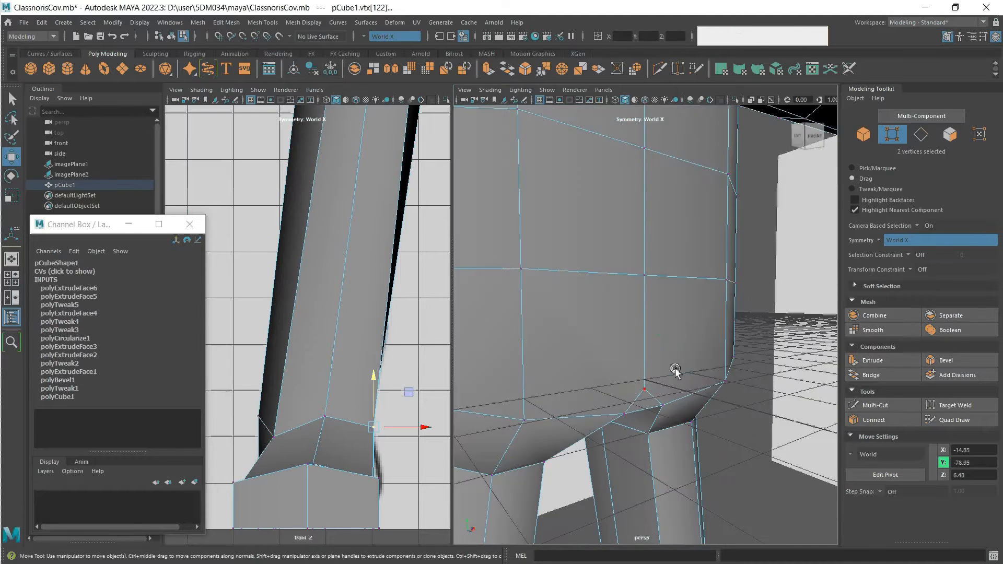
pyautogui.click(888, 406)
pyautogui.click(524, 419)
pyautogui.press('Return')
pyautogui.press('ctrl')
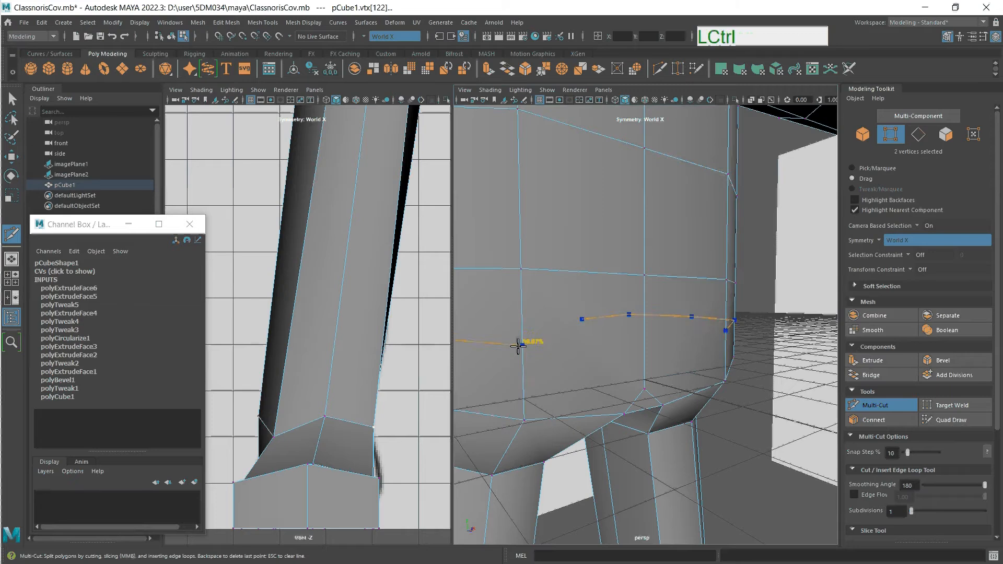
pyautogui.keyDown('ctrl'); pyautogui.click(518, 345); pyautogui.keyUp('ctrl')
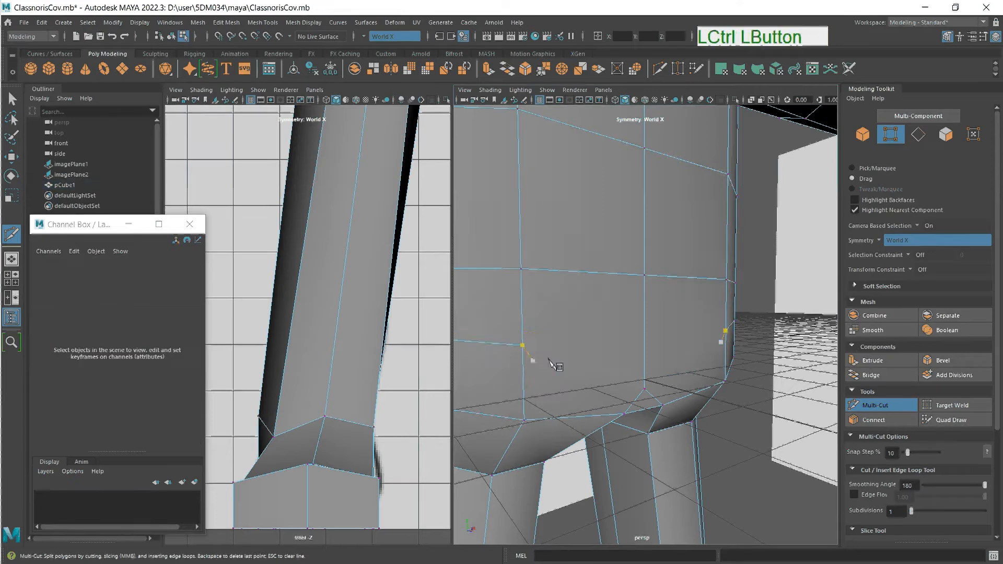
# - Connect the new loop's open ends to the lower torso's middle vertex above the legs, then leave Multi-Cut
pyautogui.click(645, 390)
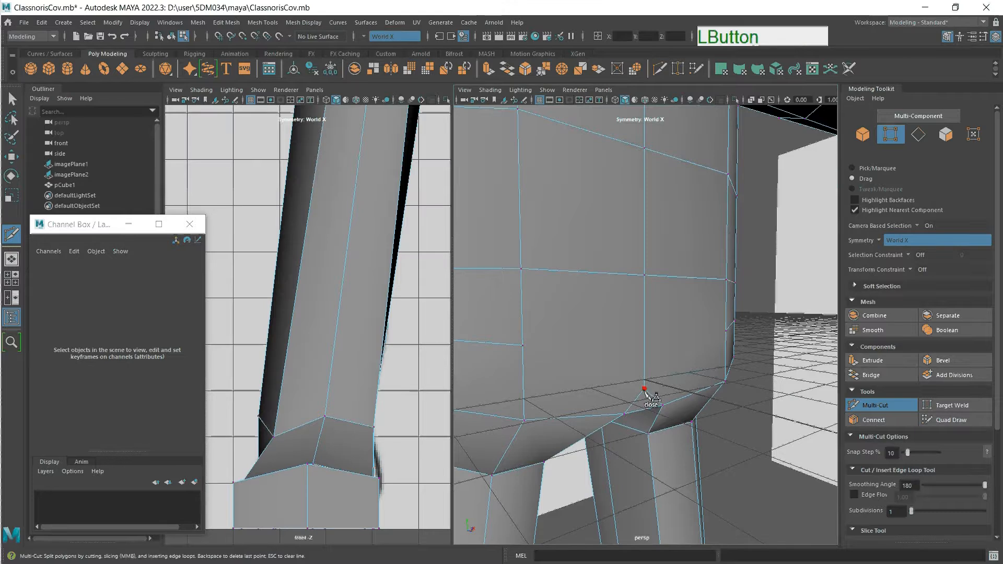
pyautogui.click(522, 345)
pyautogui.rightClick(554, 329)
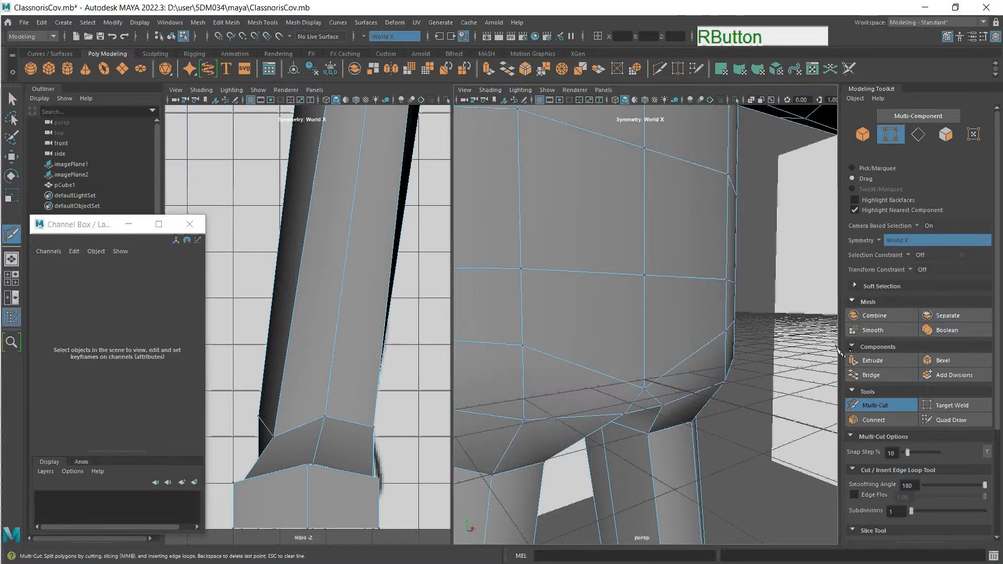
pyautogui.click(522, 345)
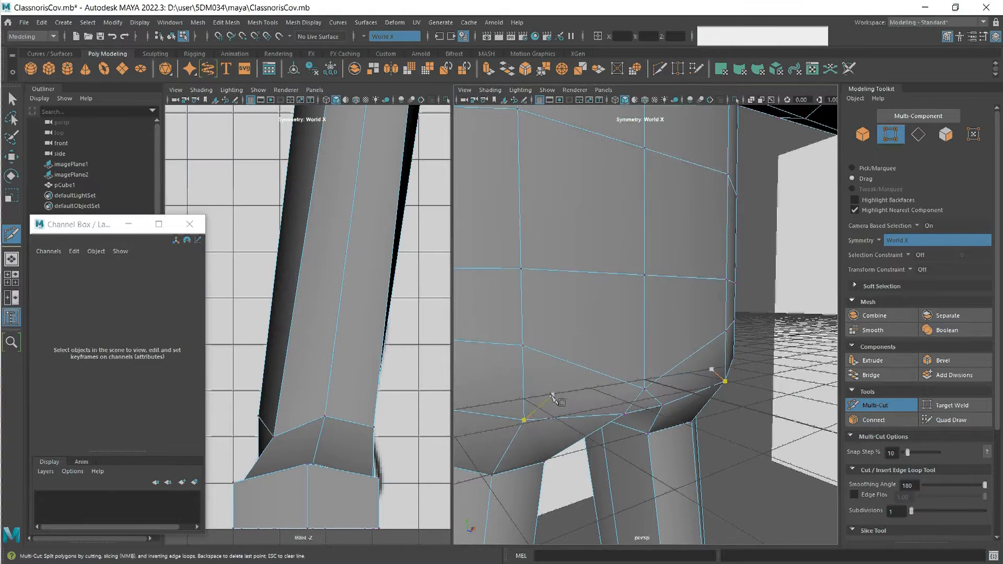
pyautogui.rightClick(581, 403)
pyautogui.click(871, 408)
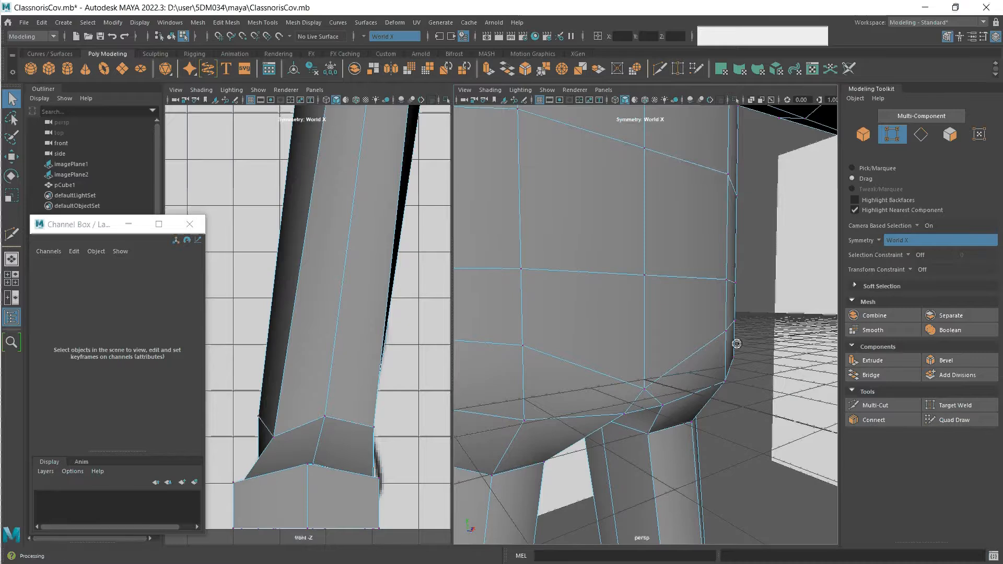
# - Try to insert an edge loop with Multi-Cut through the dark crotch faces between the legs
pyautogui.keyDown('alt'); pyautogui.moveTo(656, 387); pyautogui.dragTo(554, 205, button='middle'); pyautogui.keyUp('alt')
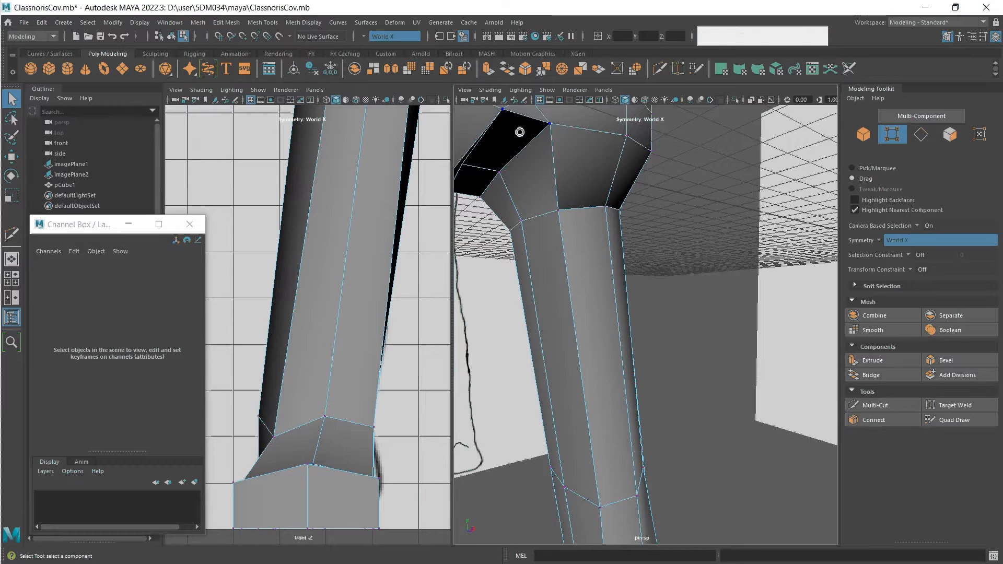
pyautogui.click(867, 405)
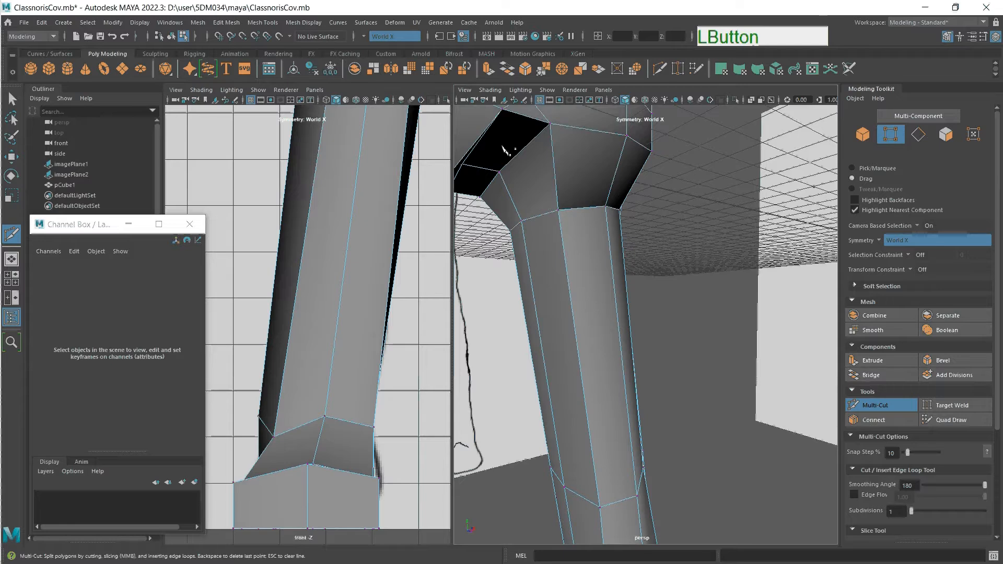
pyautogui.press('ctrl')
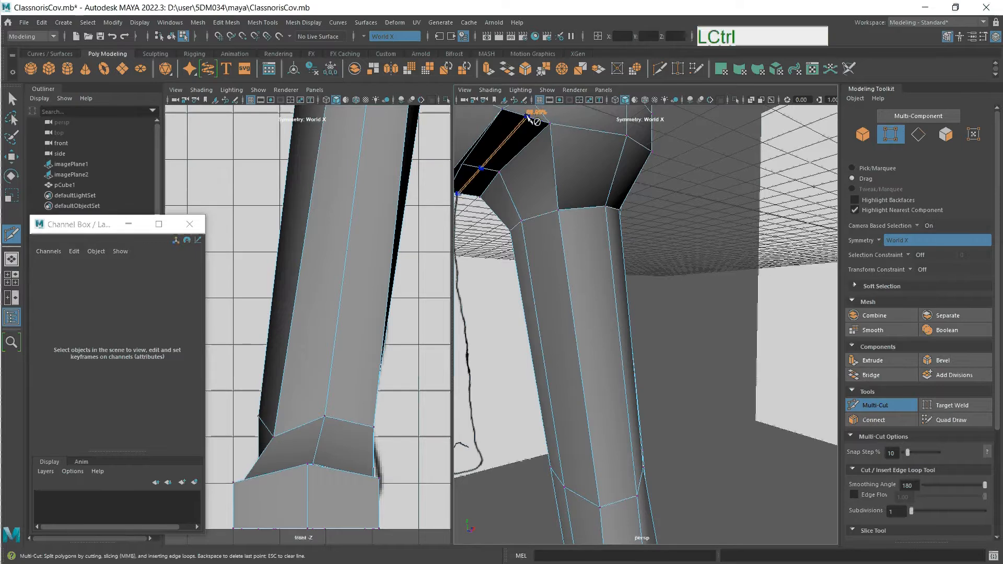
pyautogui.keyDown('ctrl'); pyautogui.click(527, 116); pyautogui.keyUp('ctrl')
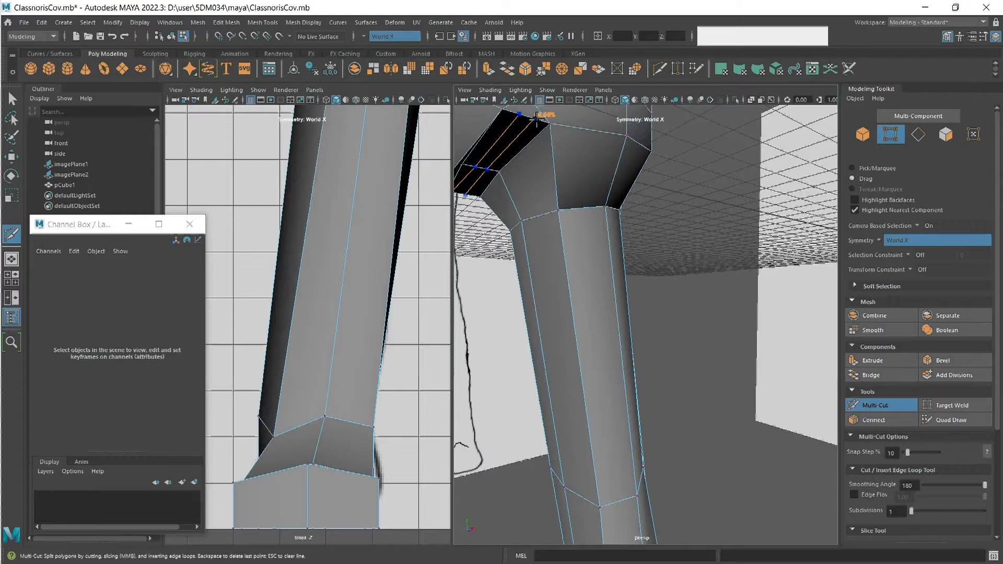
pyautogui.click(605, 207)
pyautogui.press('Escape')
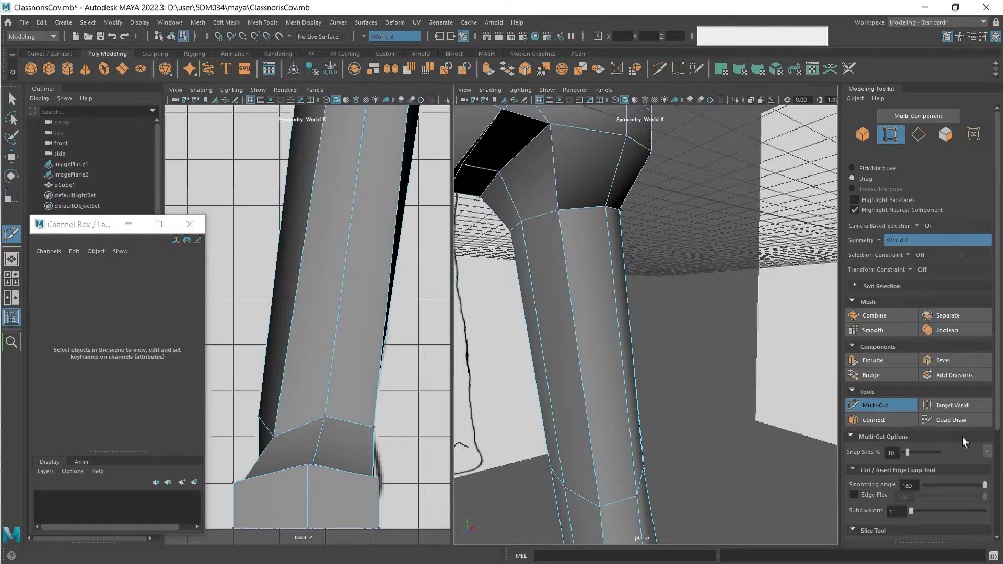
# - Restart Multi-Cut and review its edge loop and slice options
pyautogui.scroll(-5, 964, 440)
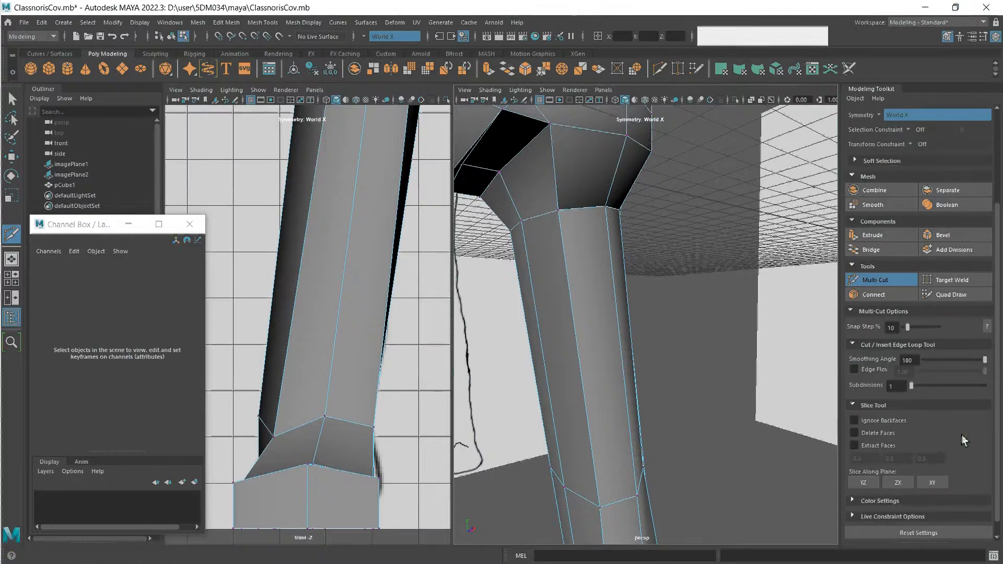
pyautogui.click(904, 278)
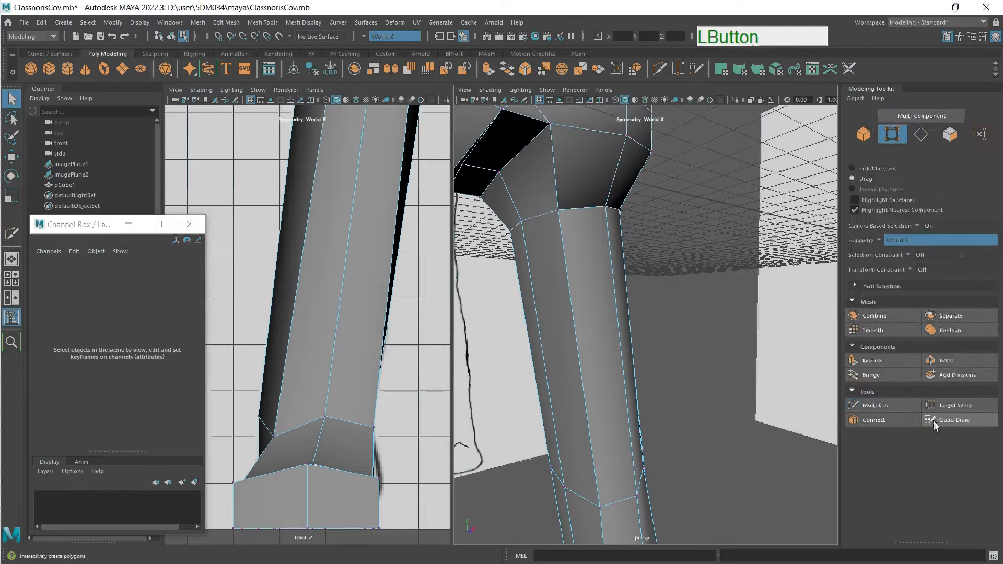
pyautogui.click(890, 405)
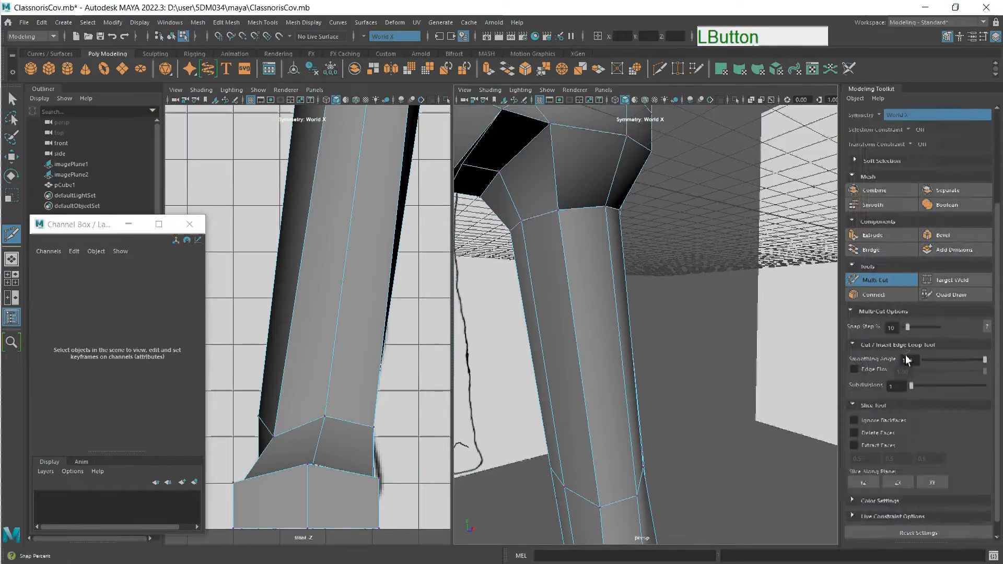
pyautogui.scroll(-5, 922, 391)
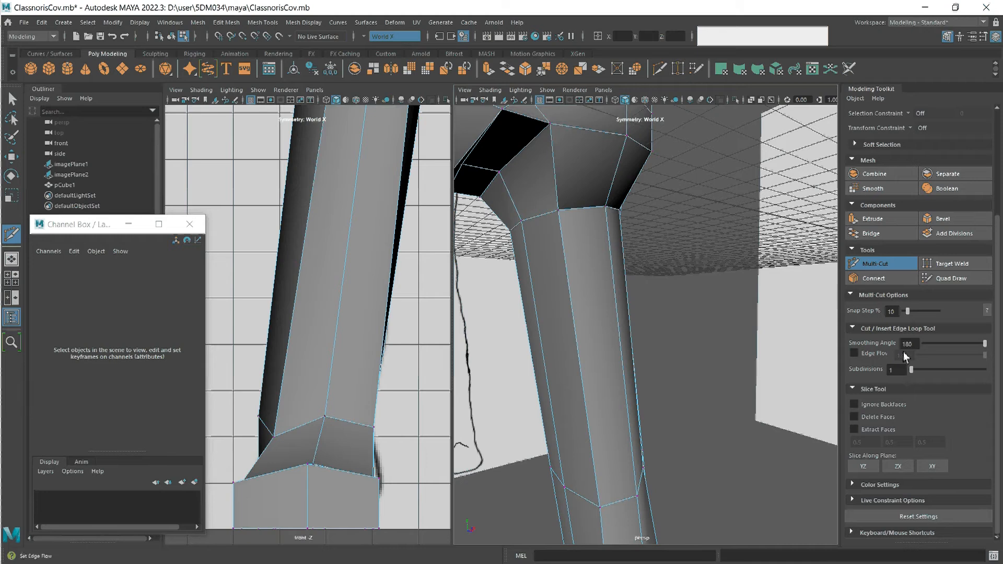
pyautogui.scroll(4, 919, 396)
pyautogui.scroll(-4, 939, 380)
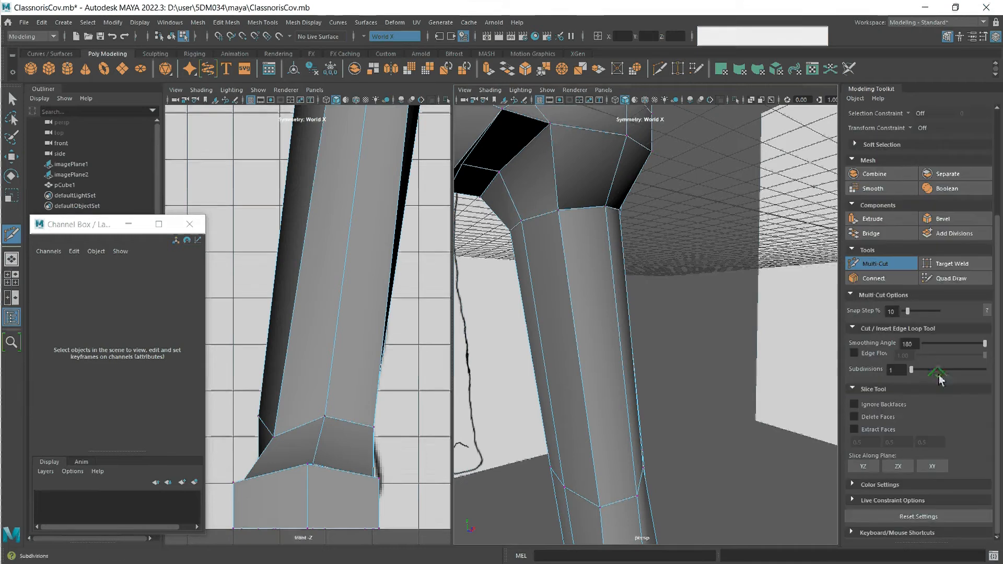
# - Try cutting with Multi-Cut from the crotch edge and the surrounding hip and leg-top vertices, then leave the tool
pyautogui.click(528, 116)
pyautogui.click(557, 210)
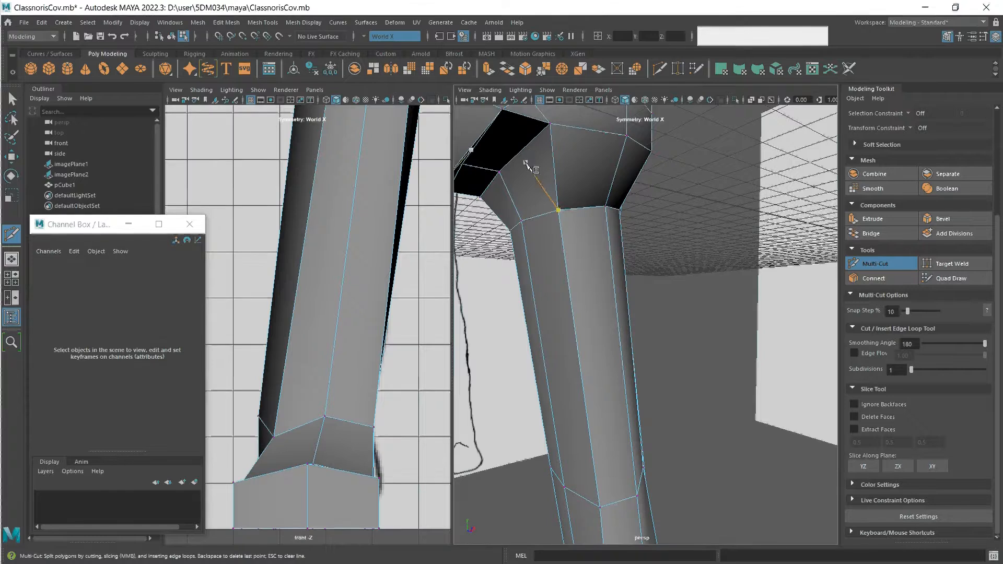
pyautogui.press('BackSpace')
pyautogui.click(626, 136)
pyautogui.press('BackSpace')
pyautogui.click(550, 124)
pyautogui.press('BackSpace')
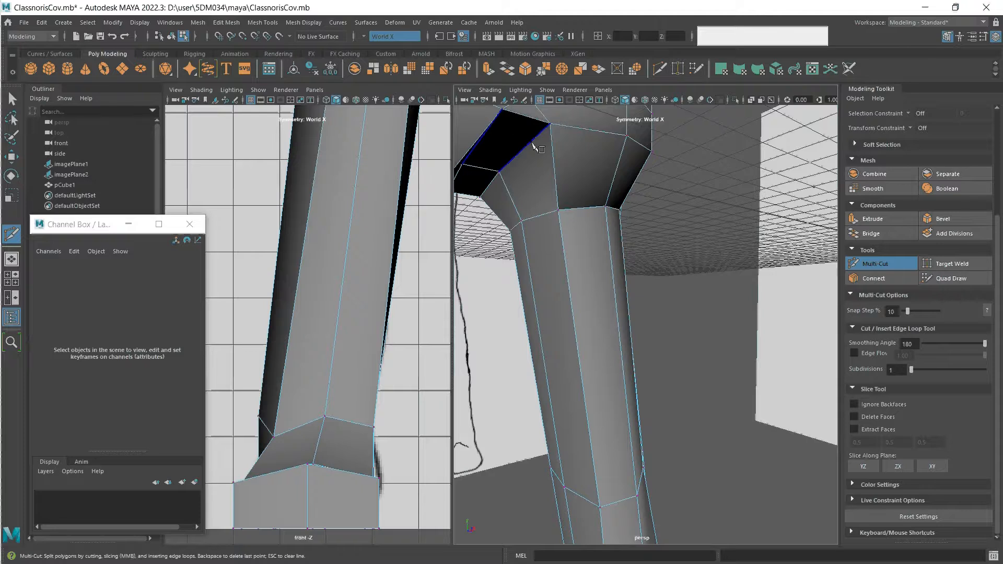
pyautogui.press('Escape')
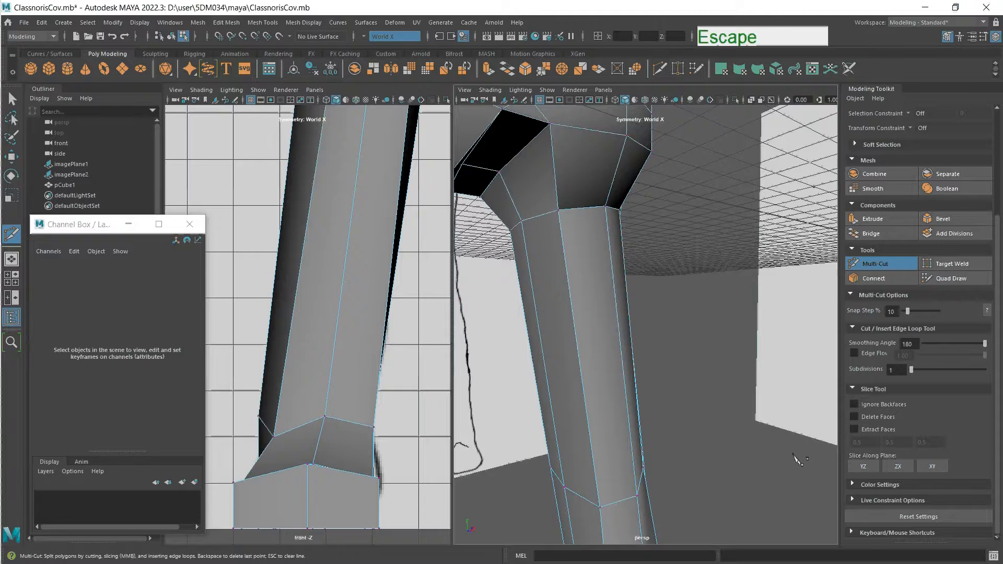
pyautogui.click(874, 261)
pyautogui.keyDown('alt'); pyautogui.moveTo(669, 205); pyautogui.dragTo(596, 320, button='middle'); pyautogui.keyUp('alt')
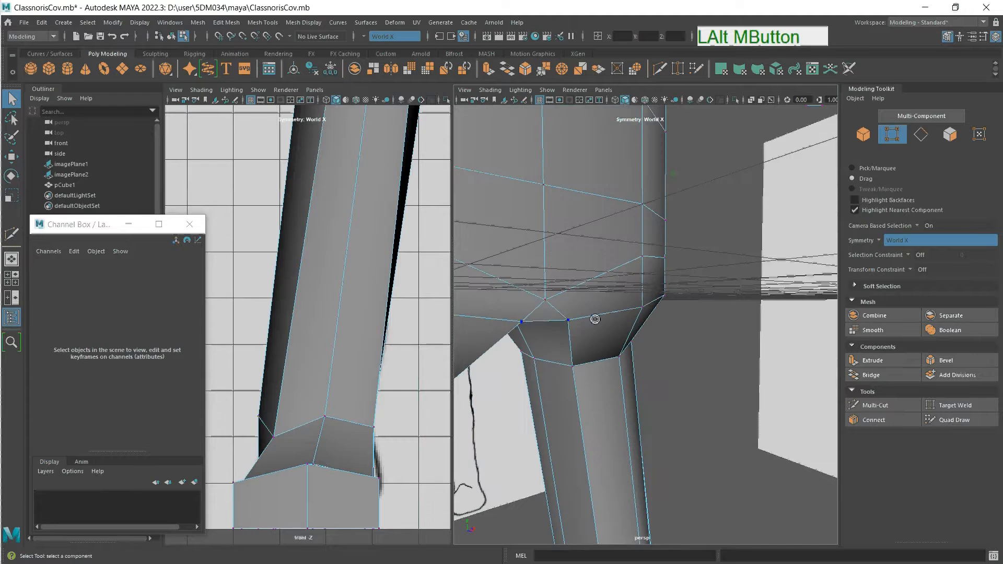
pyautogui.click(523, 320)
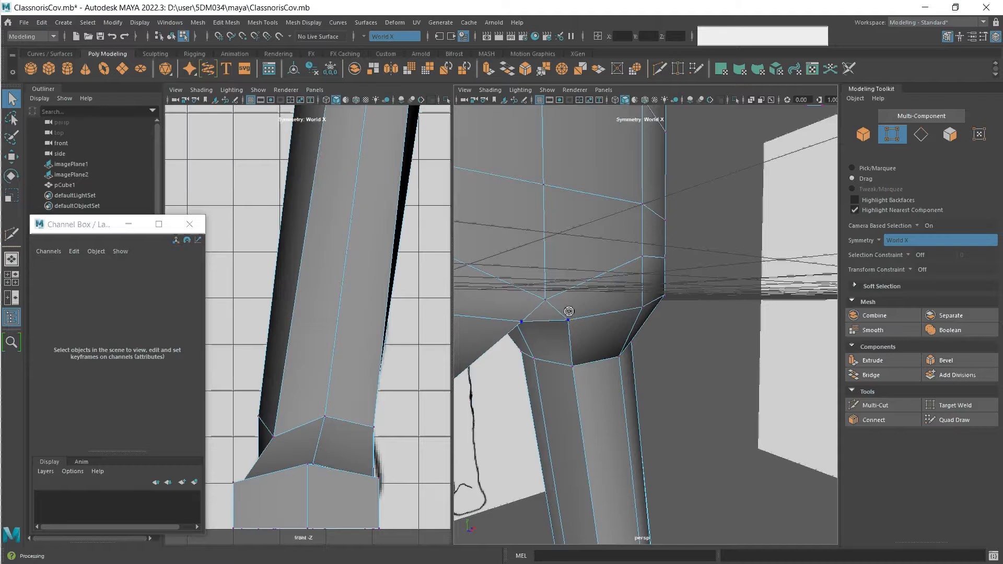
# - Connect the lower loop's open ends to the torso's middle vertex on the opposite side of the body with Multi-Cut
pyautogui.scroll(-3, 536, 299)
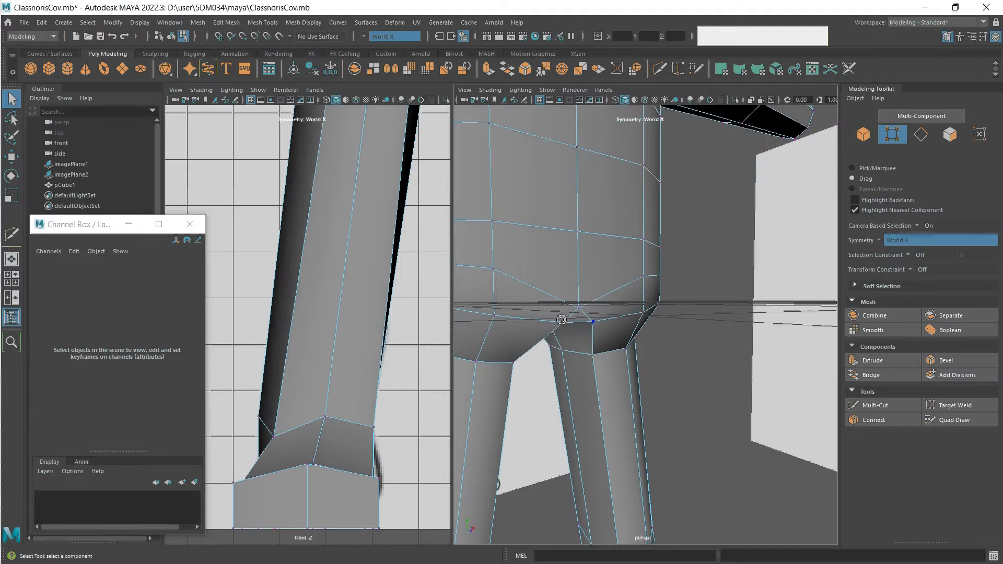
pyautogui.scroll(-10, 536, 269)
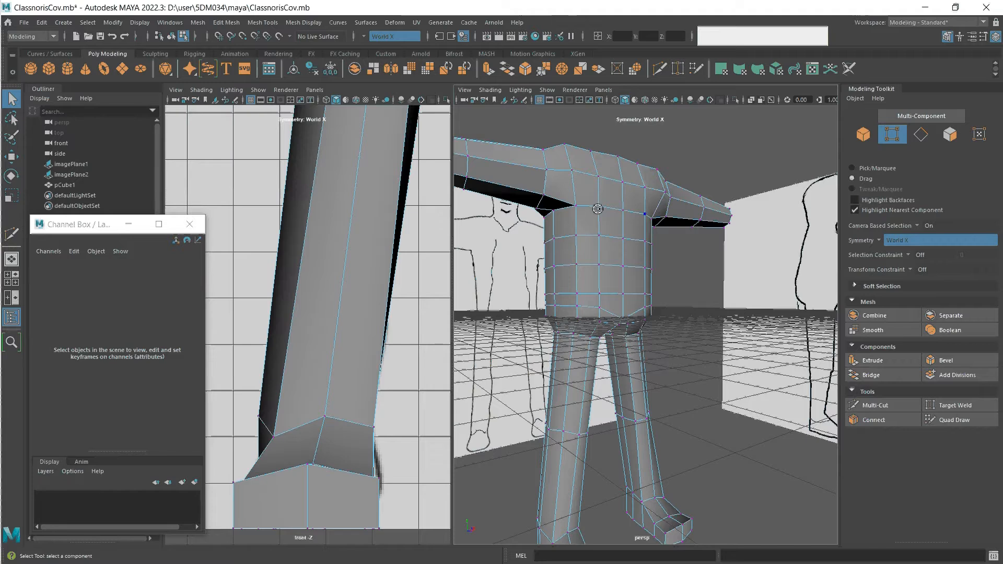
pyautogui.scroll(-3, 597, 208)
pyautogui.keyDown('alt'); pyautogui.moveTo(604, 256); pyautogui.dragTo(624, 334, button='middle'); pyautogui.keyUp('alt')
pyautogui.keyDown('alt'); pyautogui.moveTo(621, 336); pyautogui.dragTo(643, 353); pyautogui.keyUp('alt')
pyautogui.scroll(3, 590, 406)
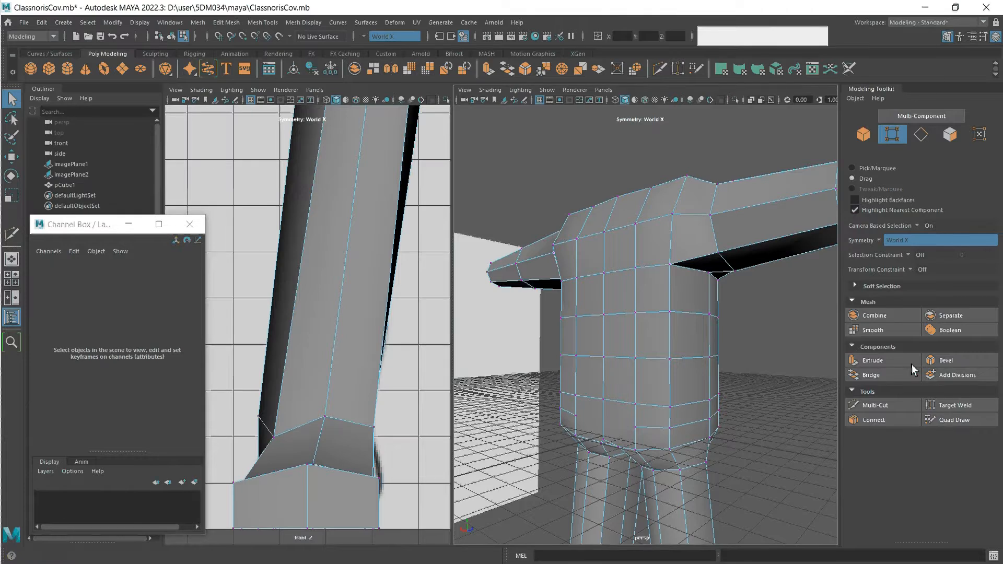
pyautogui.click(873, 405)
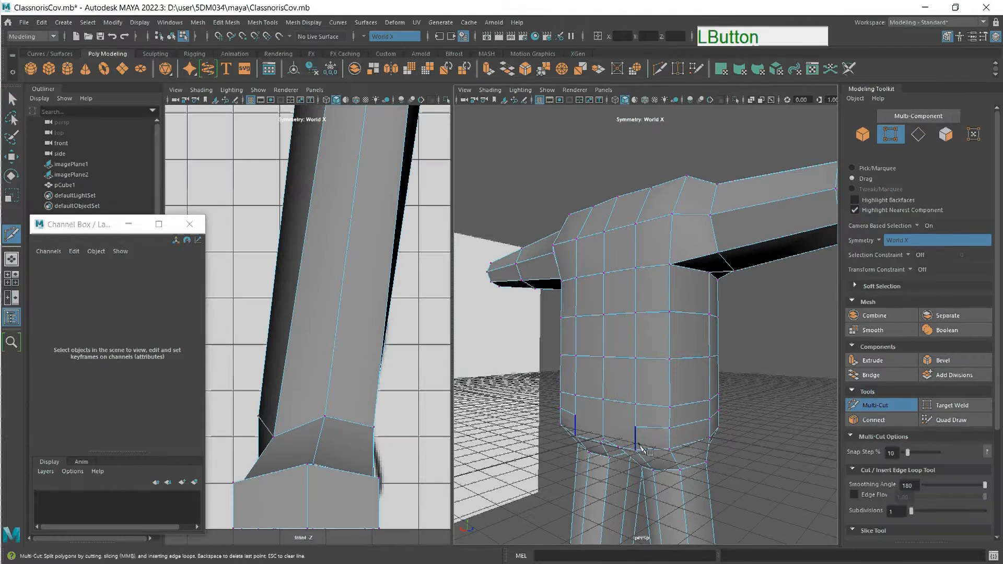
pyautogui.scroll(2, 641, 447)
pyautogui.keyDown('alt'); pyautogui.moveTo(633, 463); pyautogui.dragTo(667, 330, button='middle'); pyautogui.keyUp('alt')
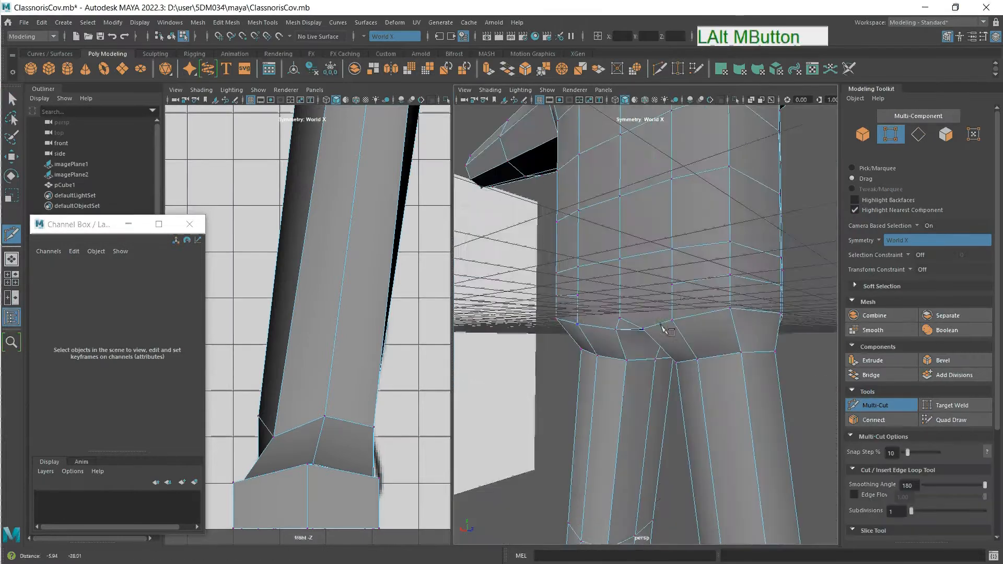
pyautogui.click(671, 285)
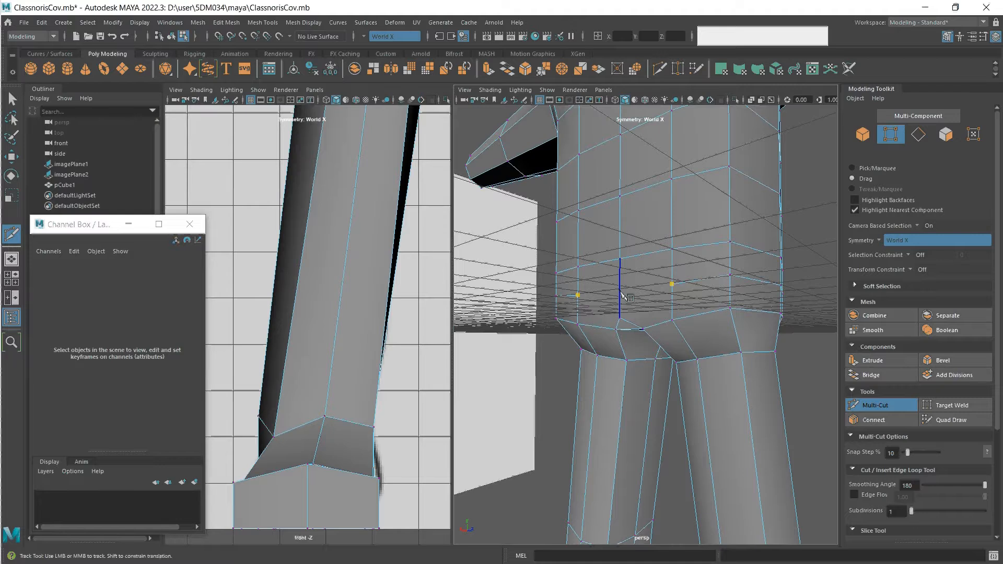
pyautogui.click(620, 259)
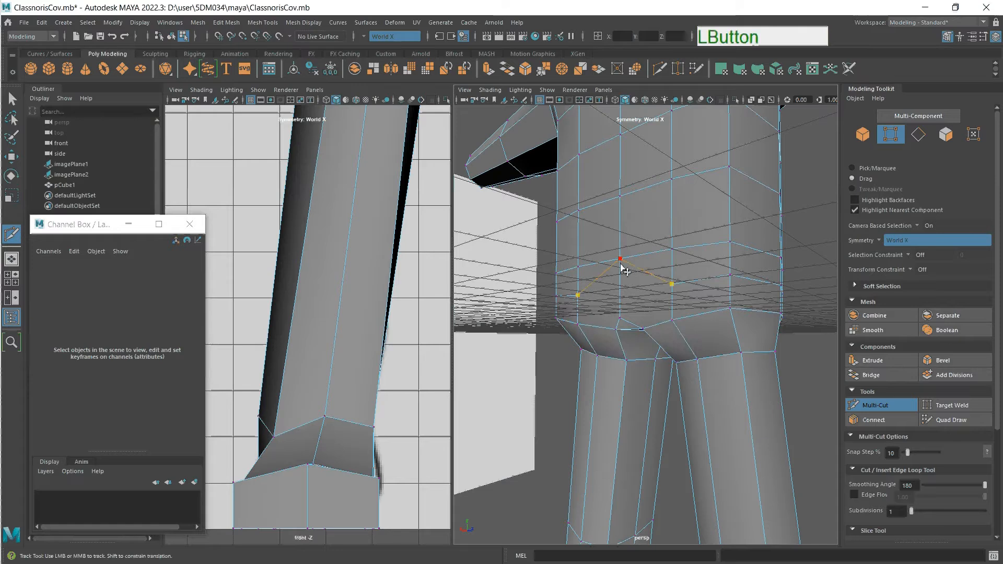
pyautogui.rightClick(625, 270)
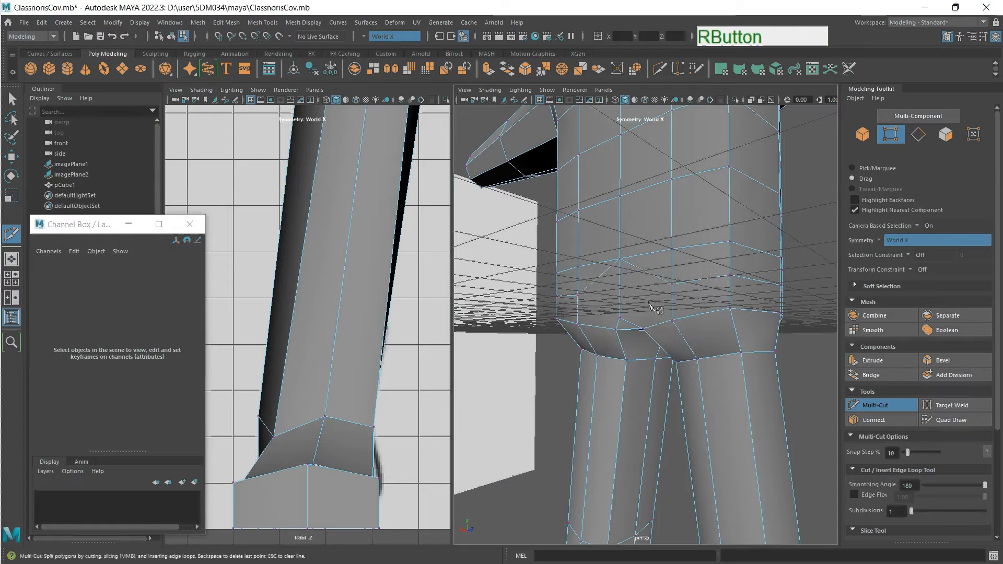
# - Cut mirrored edges from the vertices between the legs up to the middle of the new diagonal edges
pyautogui.click(643, 330)
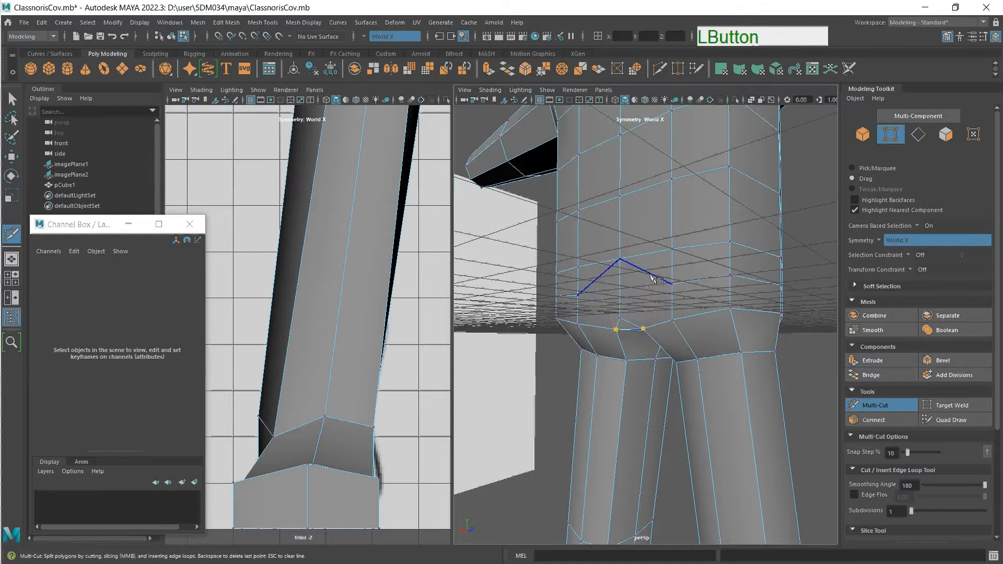
pyautogui.click(650, 276)
pyautogui.rightClick(661, 304)
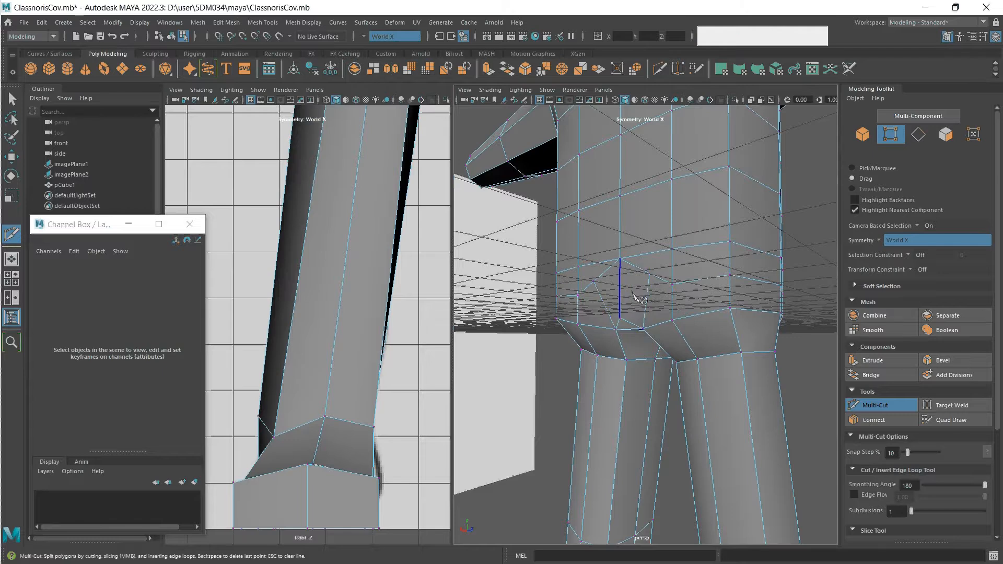
pyautogui.click(649, 274)
pyautogui.press('Escape')
pyautogui.click(729, 308)
pyautogui.press('Escape')
pyautogui.click(596, 356)
pyautogui.press('Escape')
pyautogui.click(655, 360)
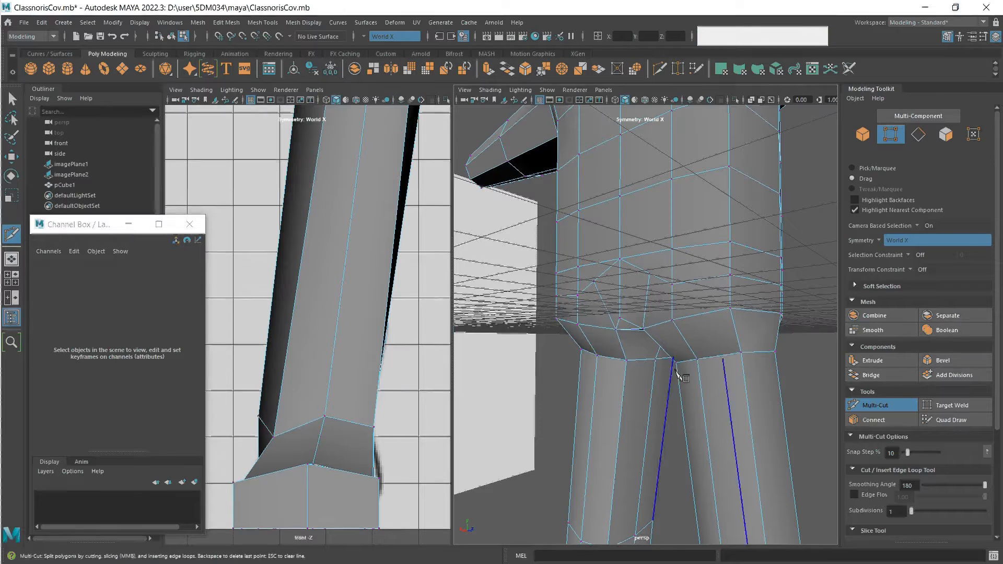
pyautogui.press('Escape')
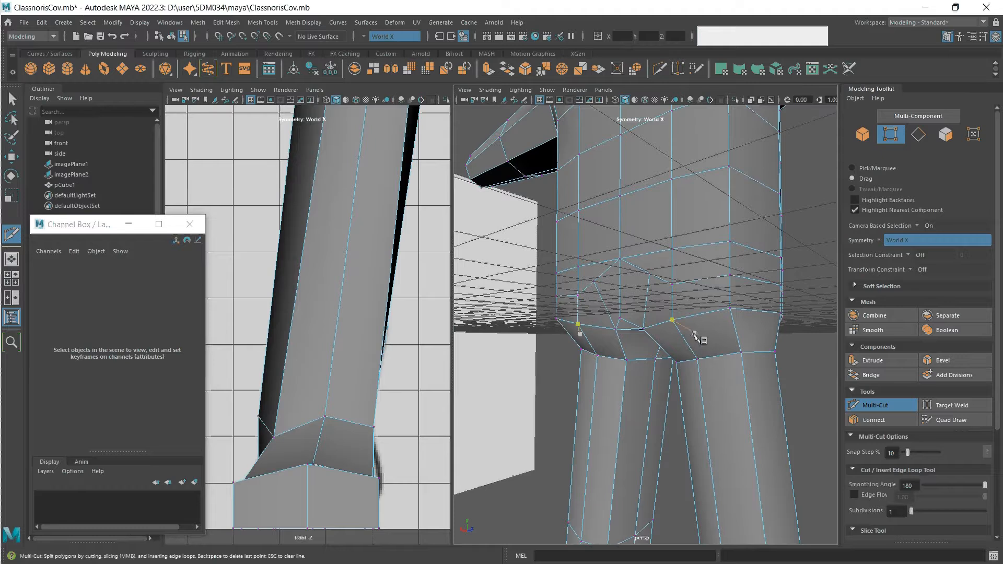
pyautogui.click(593, 282)
pyautogui.click(593, 283)
pyautogui.press('Return')
pyautogui.click(774, 352)
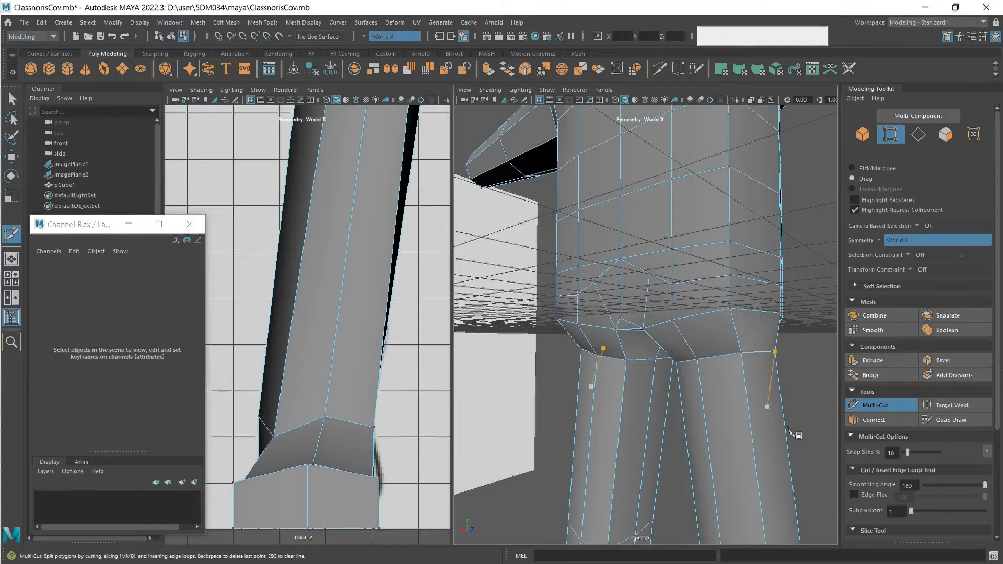
pyautogui.click(875, 406)
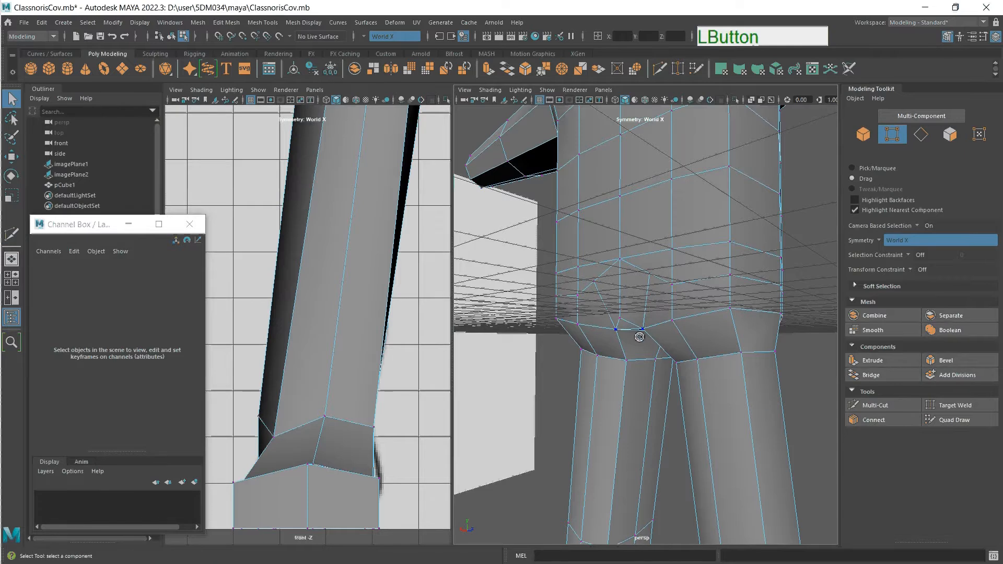
# - Select the faces capping the arm's open end and extrude them with an offset of 0.6
pyautogui.keyDown('alt'); pyautogui.moveTo(639, 337); pyautogui.dragTo(606, 367); pyautogui.keyUp('alt')
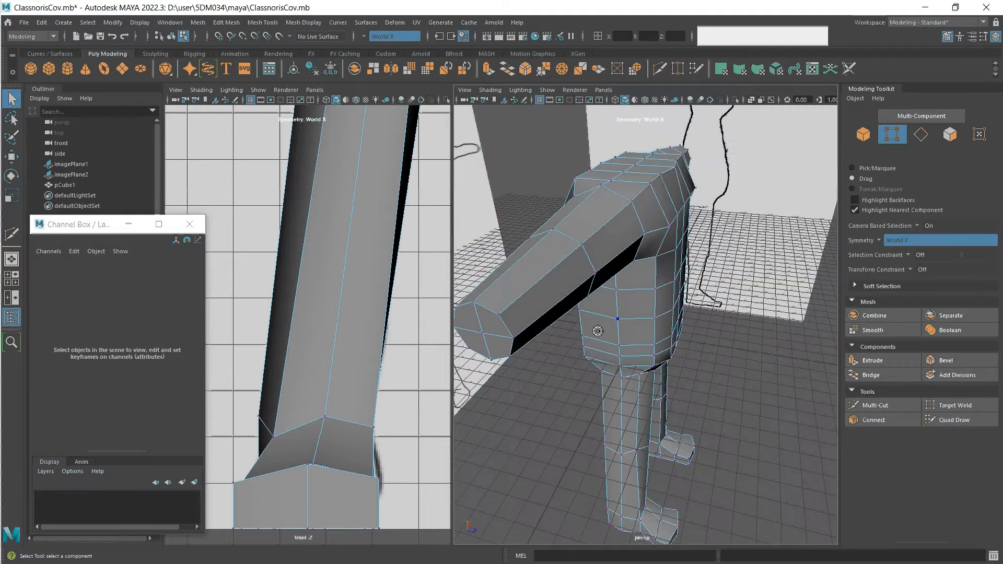
pyautogui.keyDown('alt'); pyautogui.moveTo(605, 323); pyautogui.dragTo(646, 335, button='middle'); pyautogui.keyUp('alt')
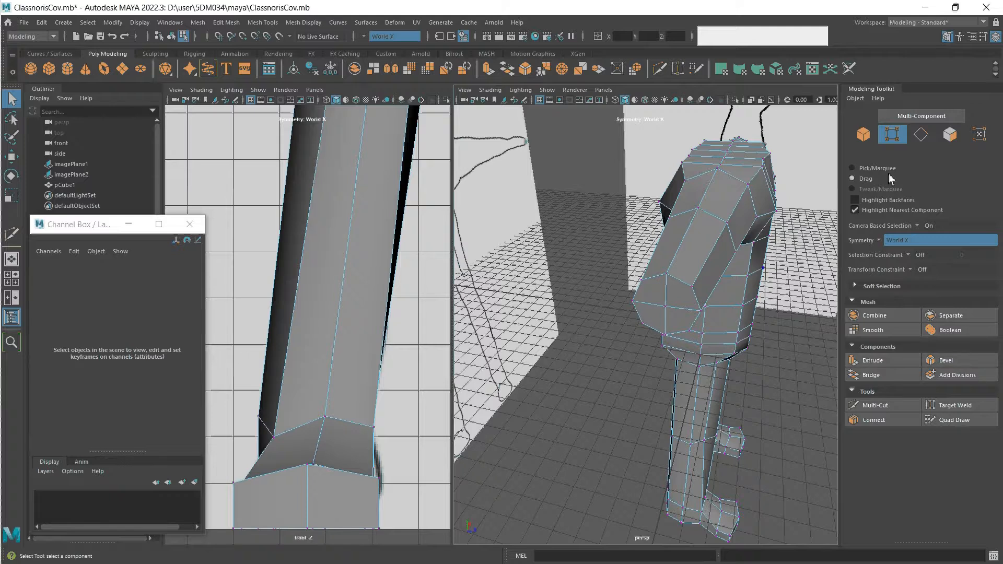
pyautogui.click(949, 134)
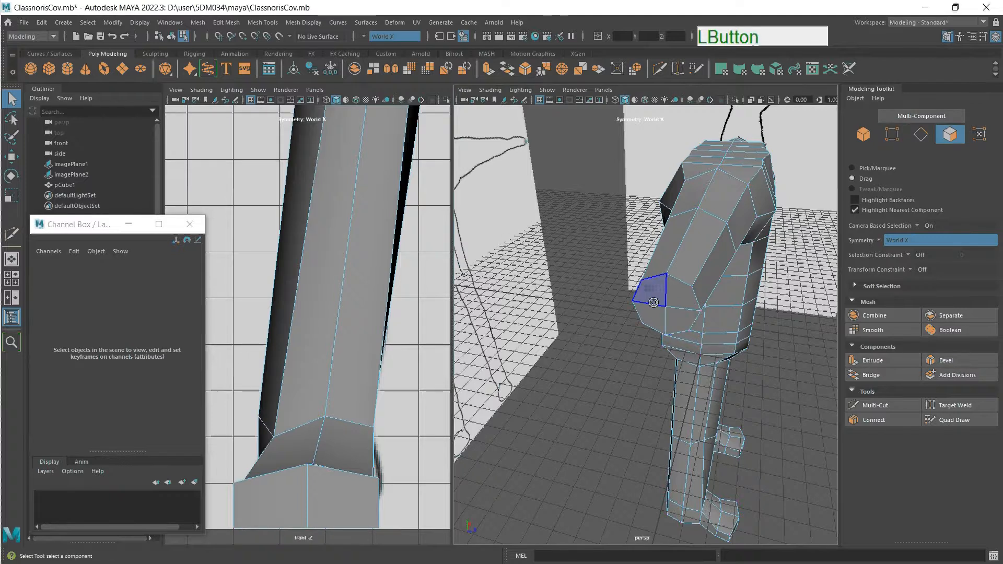
pyautogui.click(663, 318)
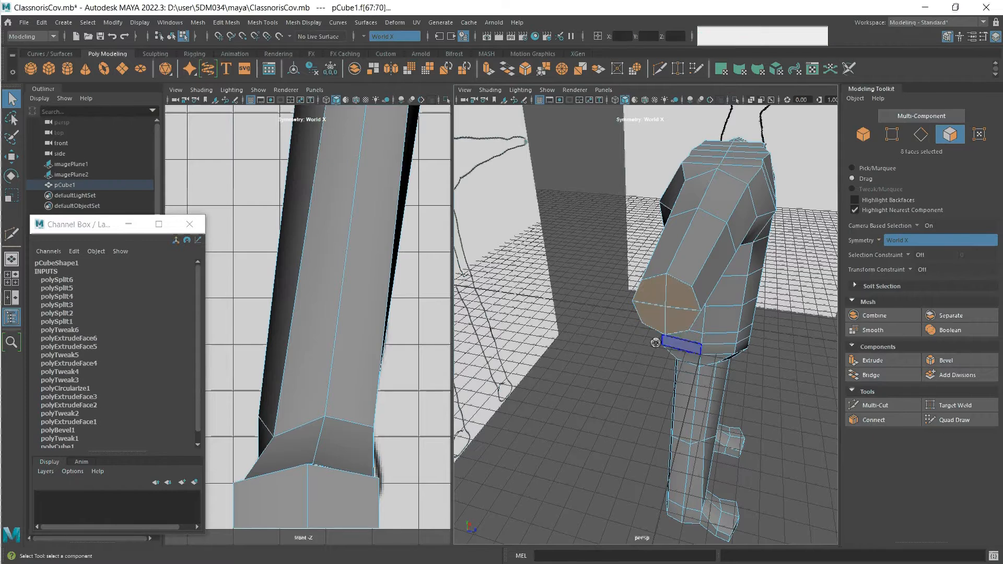
pyautogui.click(877, 361)
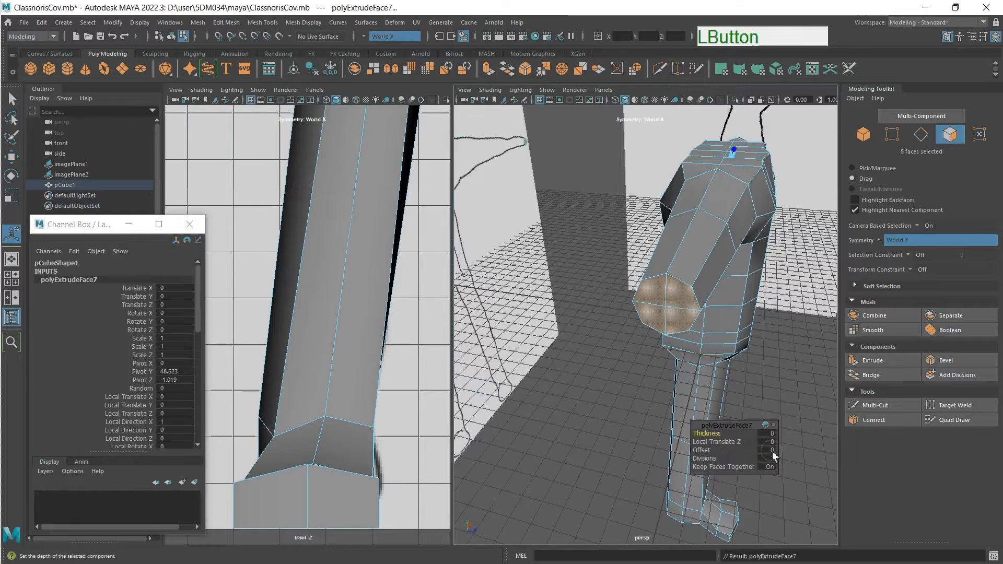
pyautogui.moveTo(772, 450); pyautogui.dragTo(768, 452, button='middle')
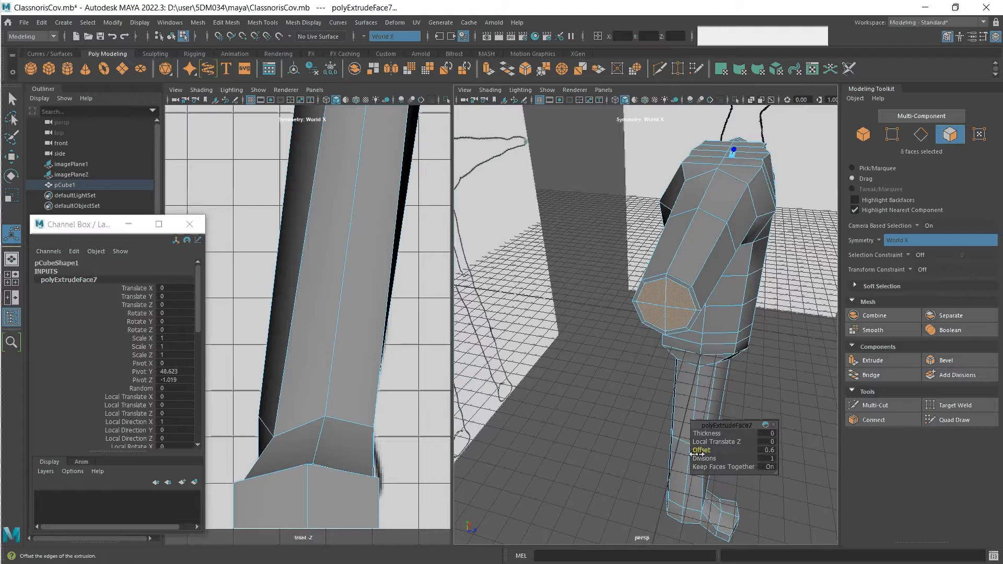
# - Extrude the inset arm-end faces again with a thickness of -3.4 to recess them into the sleeve
pyautogui.click(894, 360)
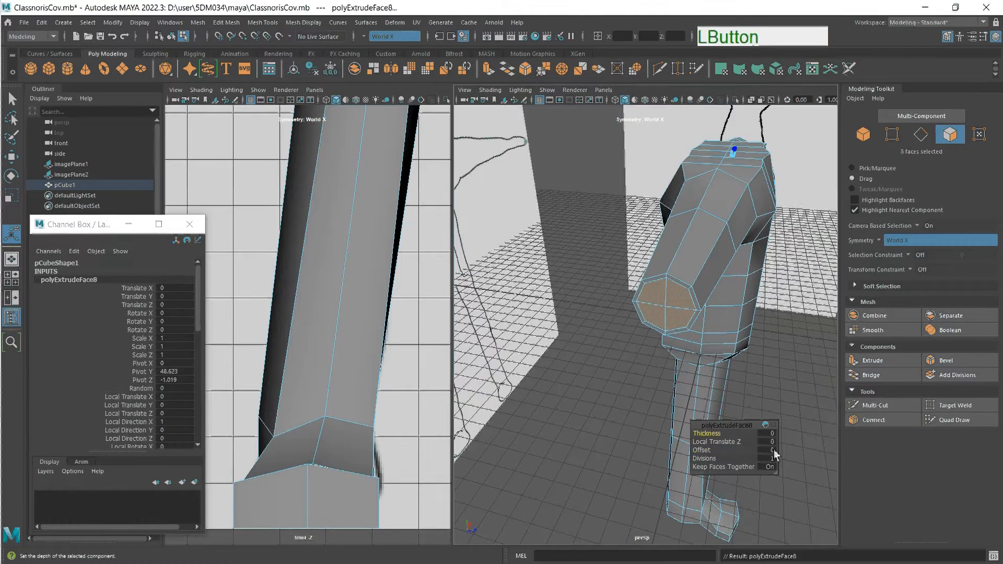
pyautogui.moveTo(777, 436); pyautogui.dragTo(757, 441, button='middle')
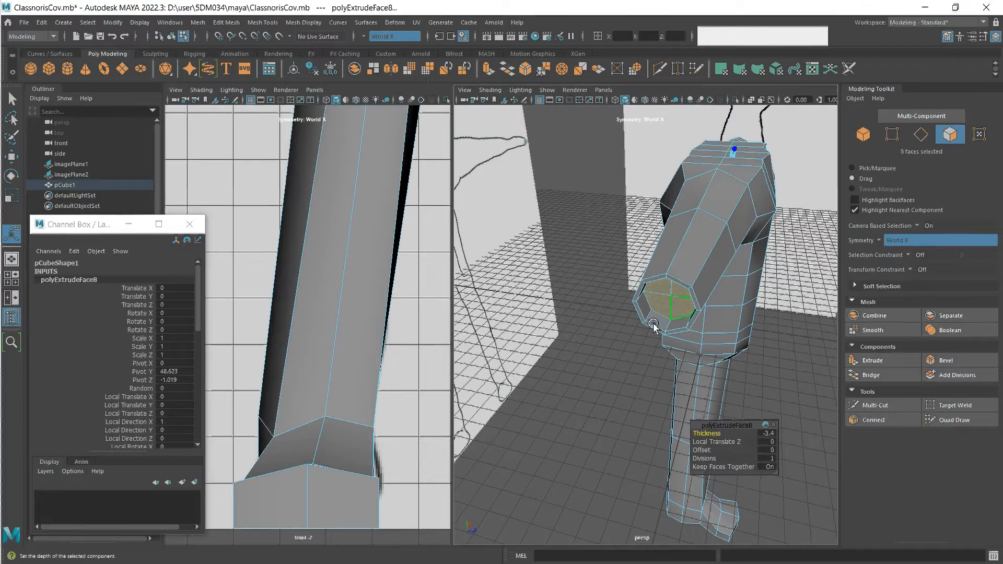
pyautogui.scroll(5, 666, 297)
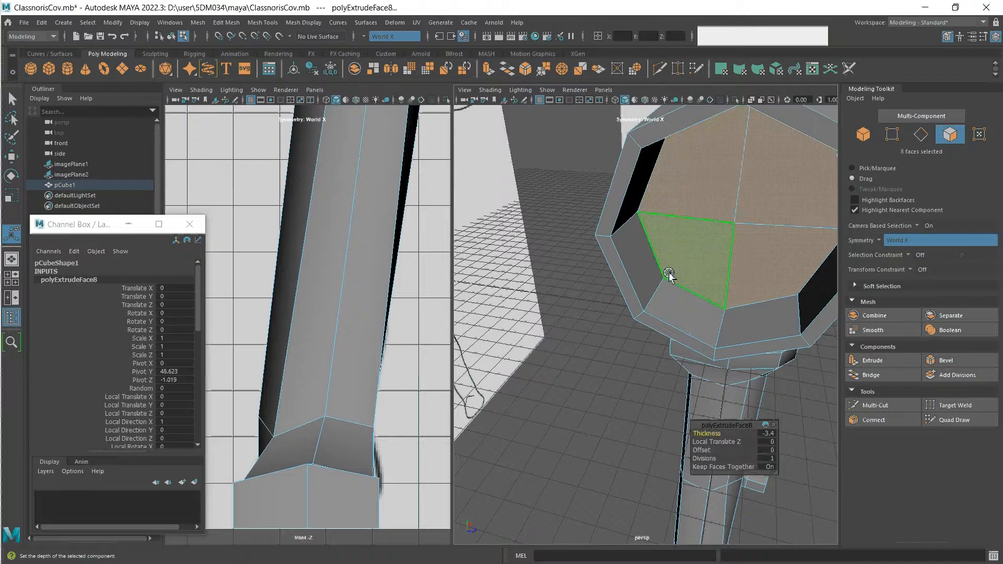
# - Extrude the recessed arm-end faces with a thickness of 0 and an offset of 1
pyautogui.click(894, 360)
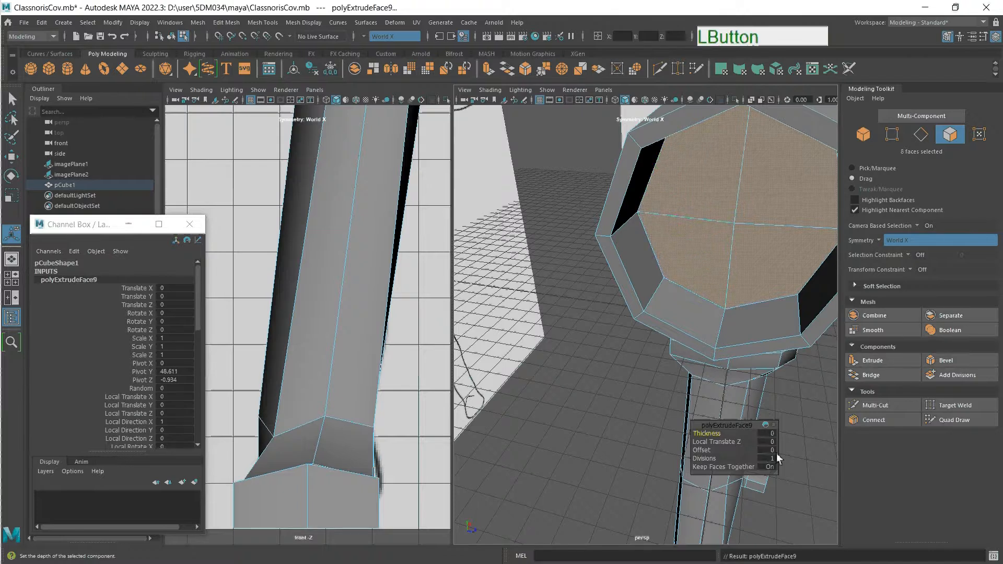
pyautogui.moveTo(775, 445)
pyautogui.mouseDown(button='middle')
pyautogui.moveTo(784, 443)
pyautogui.moveTo(777, 444)
pyautogui.mouseUp(button='middle')
pyautogui.click(772, 434)
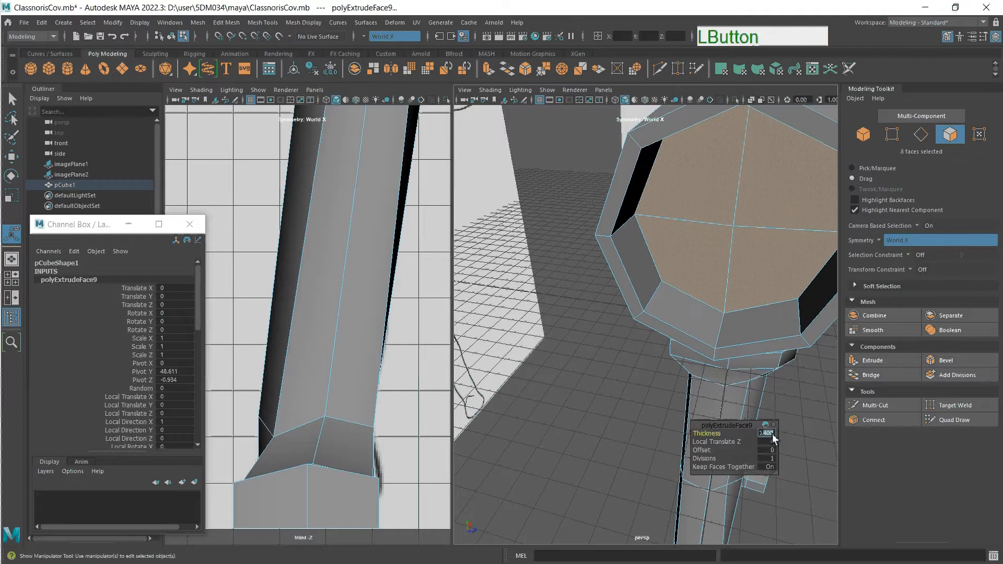
pyautogui.write('0.0')
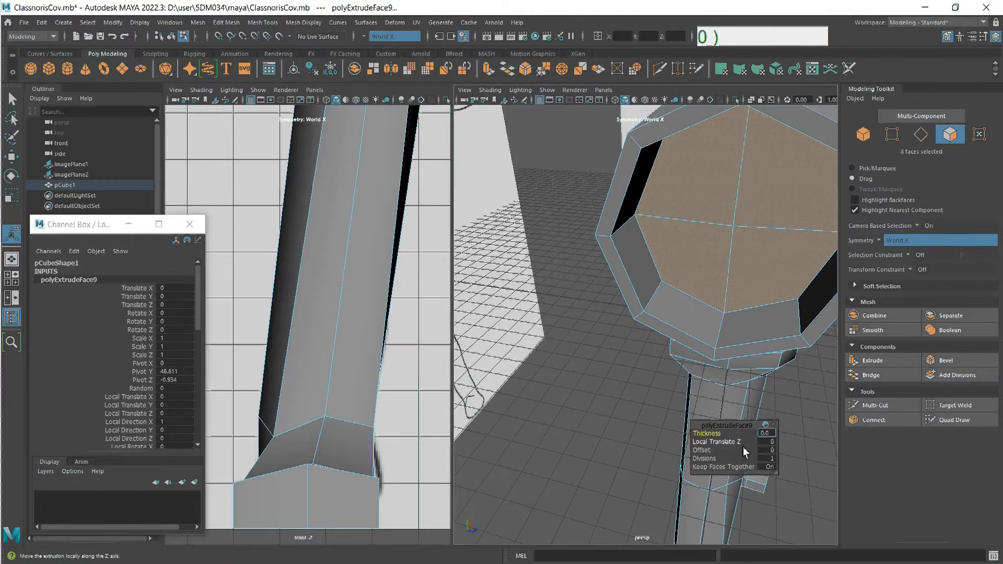
pyautogui.press('Tab')
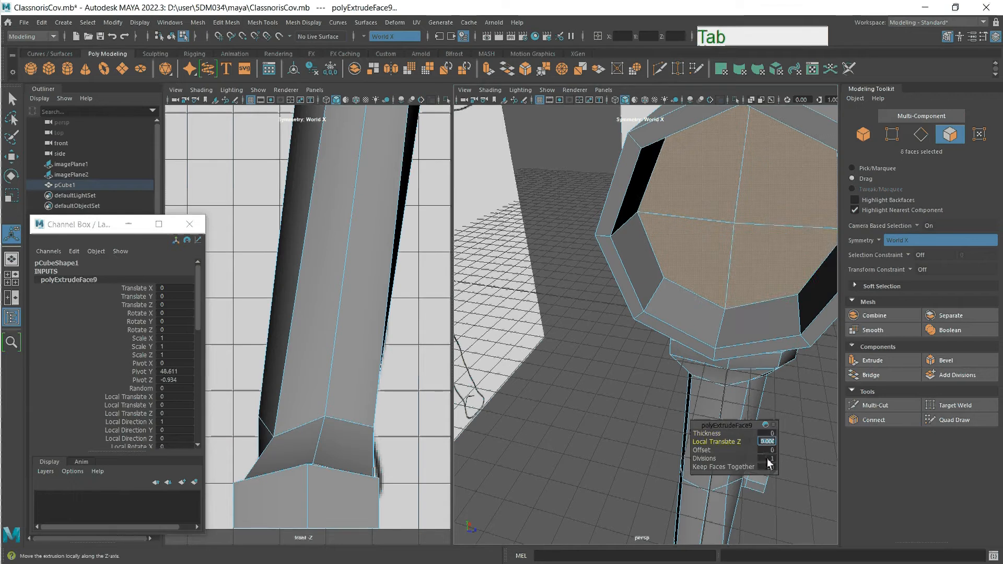
pyautogui.press('Tab')
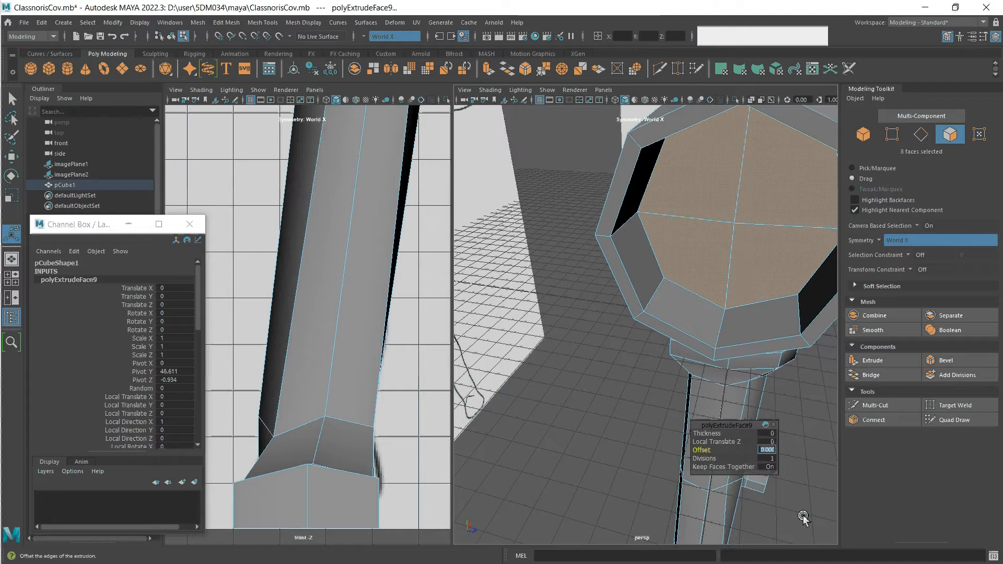
pyautogui.write('1')
pyautogui.press('Return')
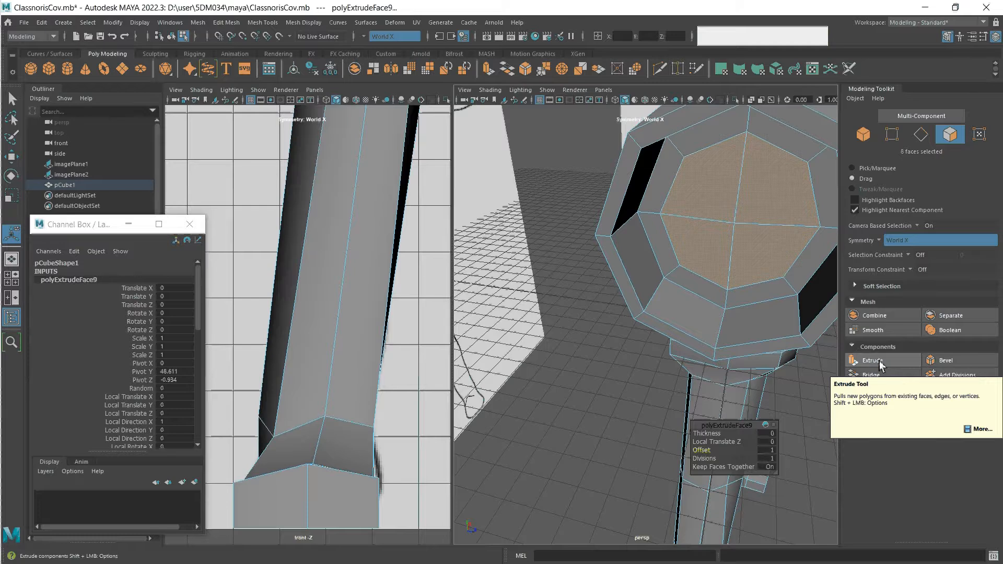
pyautogui.click(271, 24)
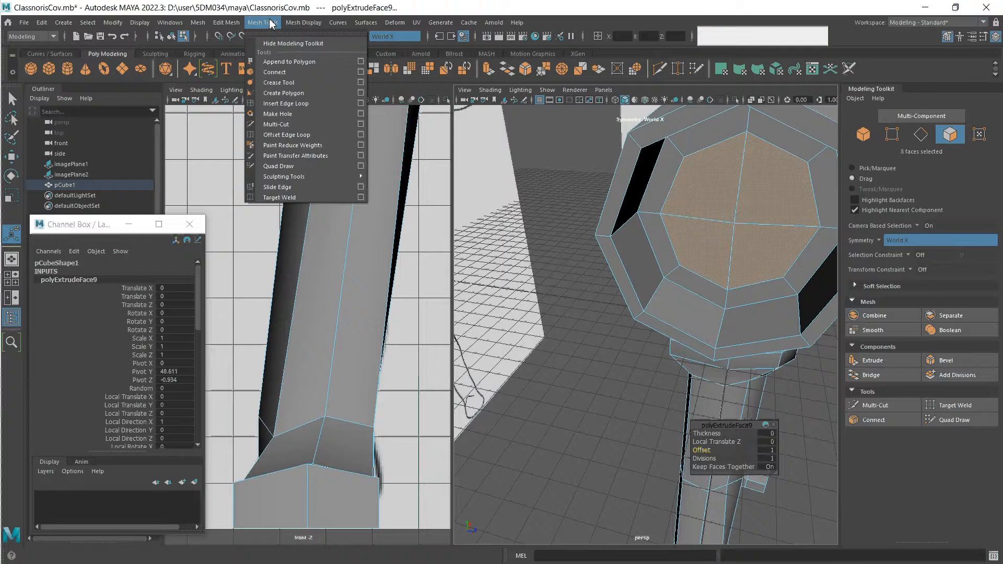
pyautogui.click(298, 23)
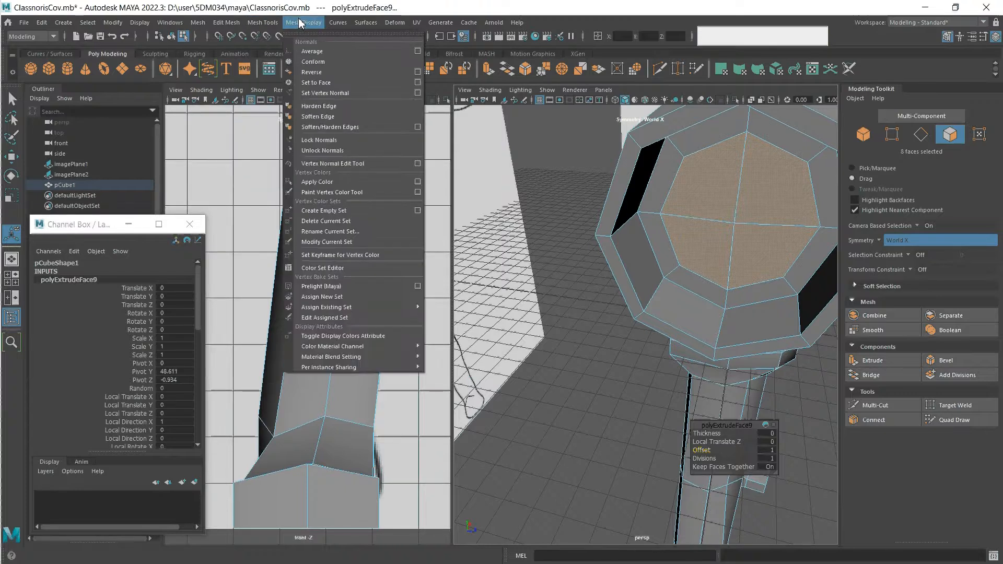
pyautogui.moveTo(259, 23)
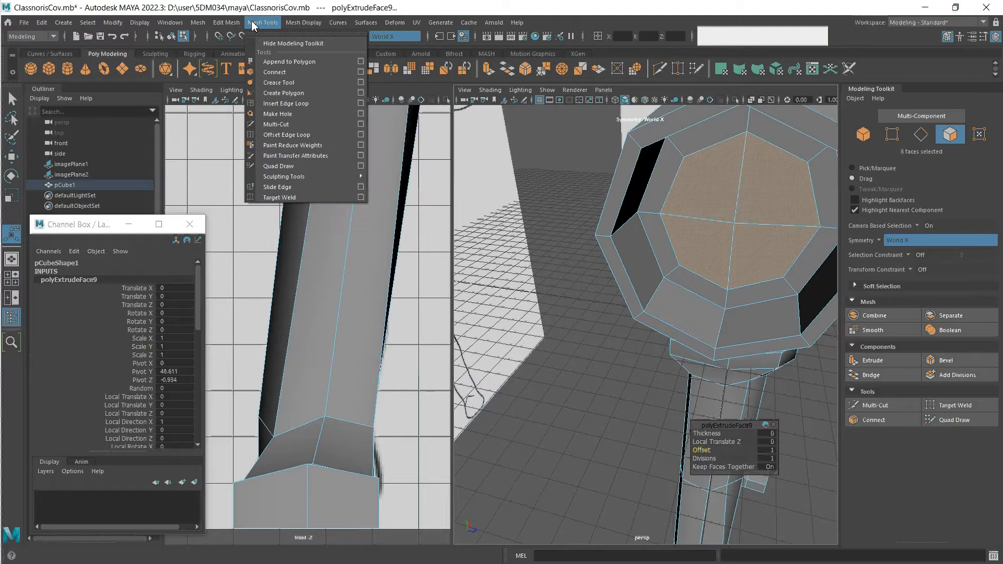
pyautogui.moveTo(229, 24)
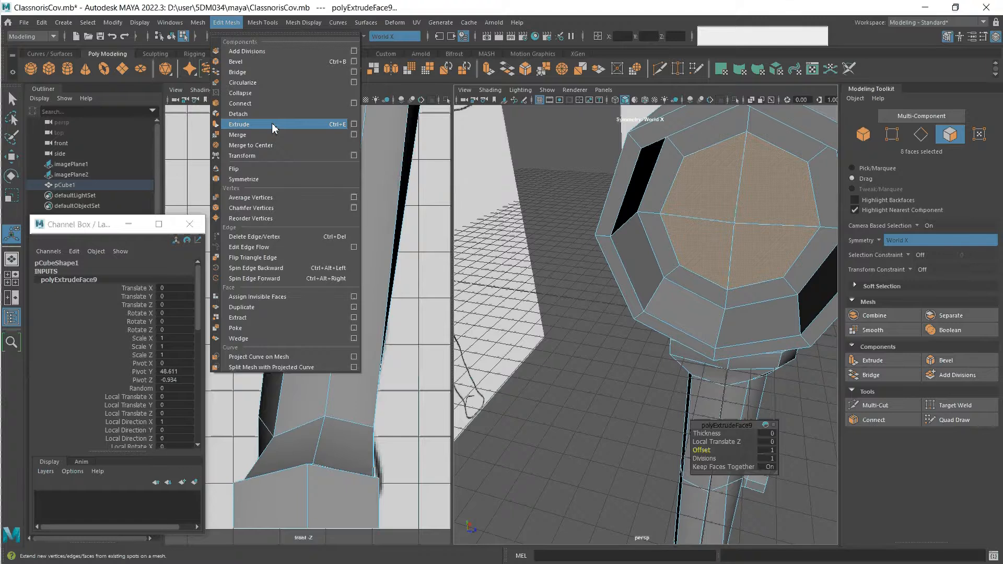
pyautogui.press('Escape')
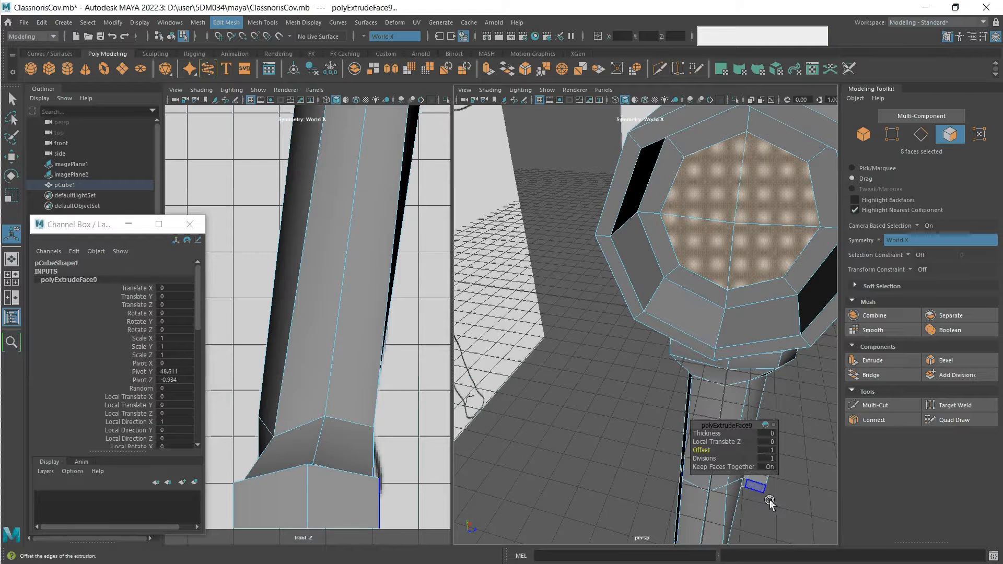
# - Extrude the recessed arm-end faces again and scale the new faces down vertically
pyautogui.press('ctrl')
pyautogui.hotkey('ctrl', 'e')
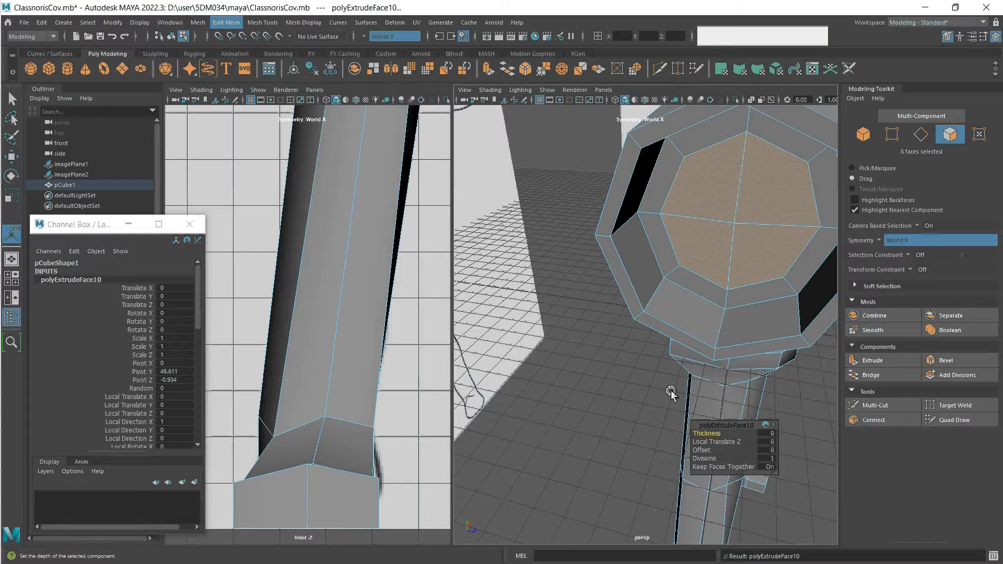
pyautogui.press('r')
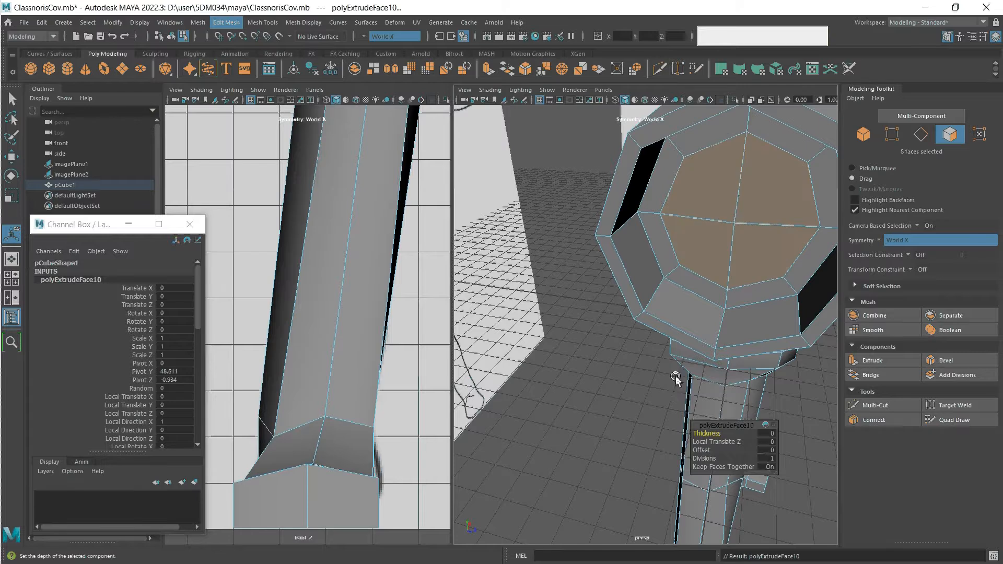
pyautogui.moveTo(742, 168); pyautogui.dragTo(741, 185)
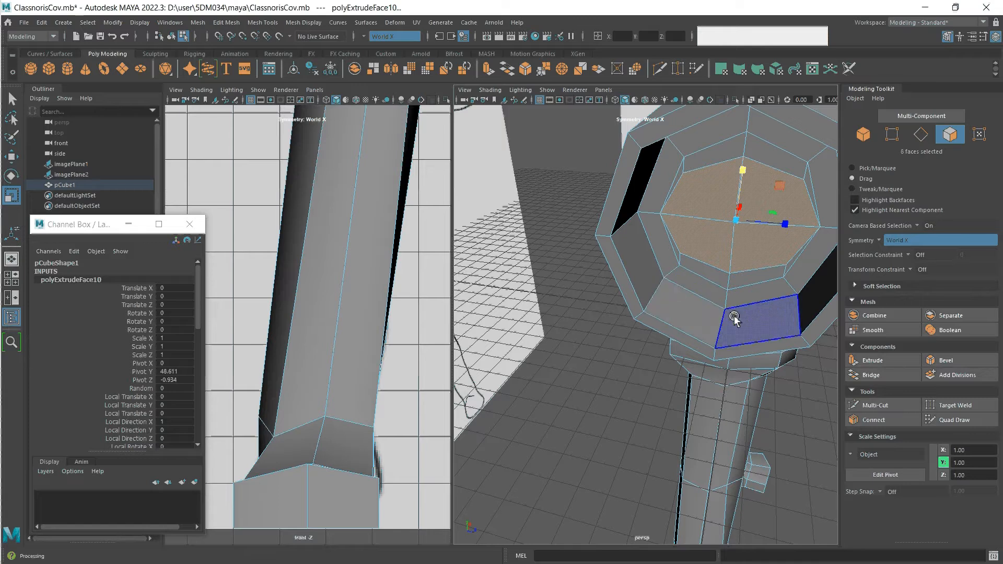
# - Move the extruded faces outward along the arm to X -73.82 and flatten them slightly more vertically
pyautogui.press('w')
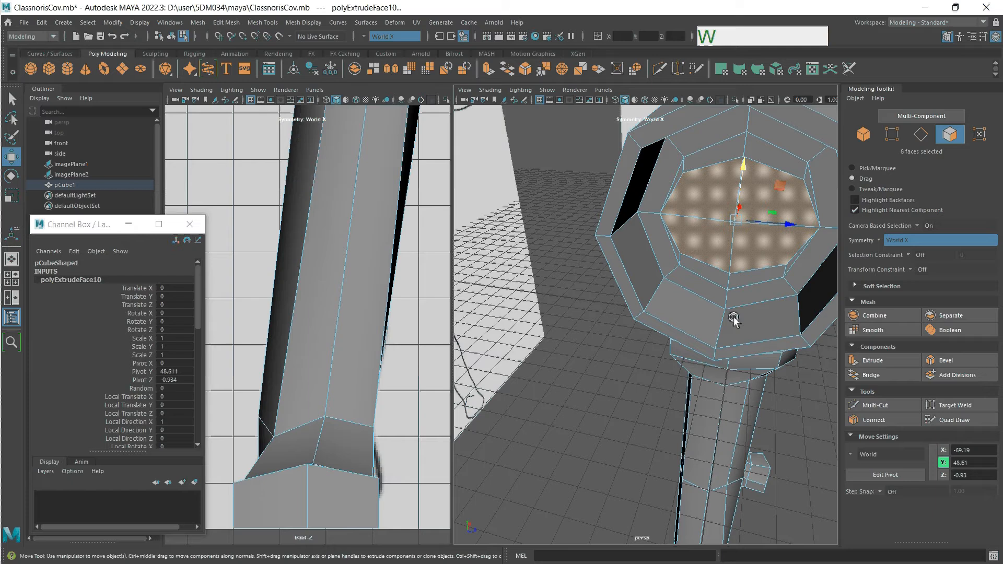
pyautogui.click(744, 211)
pyautogui.moveTo(743, 211); pyautogui.dragTo(724, 244)
pyautogui.keyDown('alt'); pyautogui.moveTo(702, 337); pyautogui.dragTo(623, 269); pyautogui.keyUp('alt')
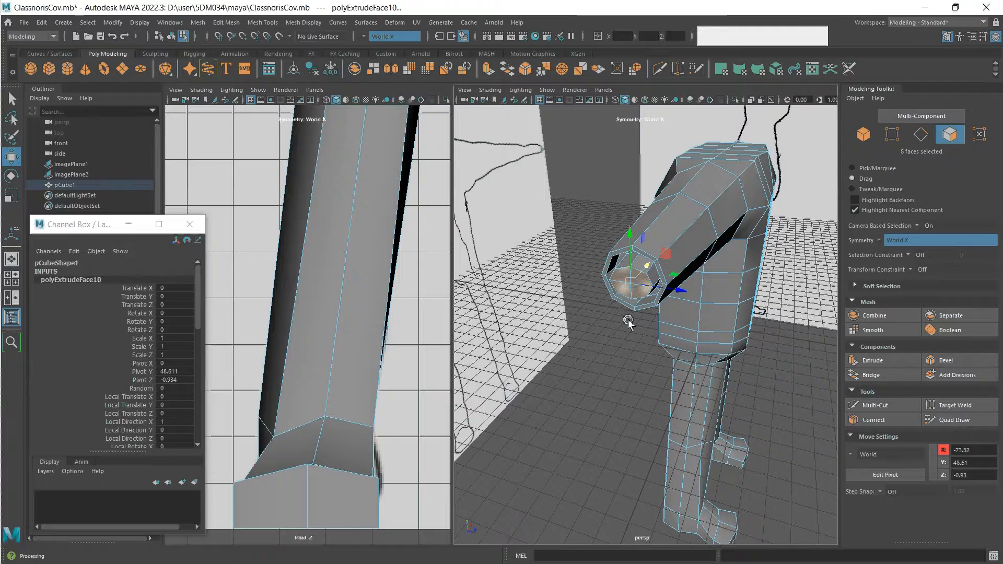
pyautogui.press('r')
pyautogui.moveTo(630, 238); pyautogui.dragTo(631, 250)
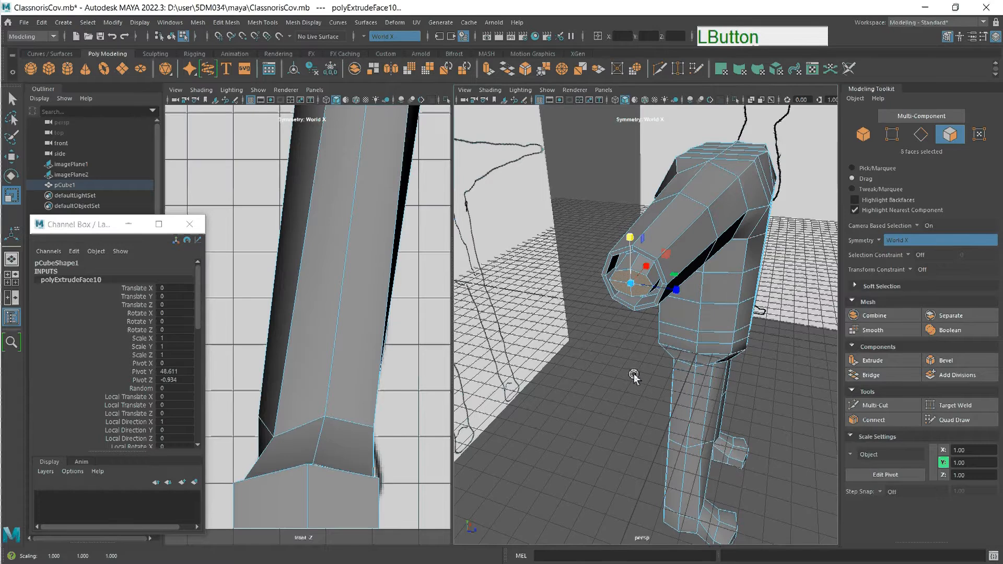
pyautogui.keyDown('alt'); pyautogui.moveTo(637, 313); pyautogui.dragTo(611, 348); pyautogui.keyUp('alt')
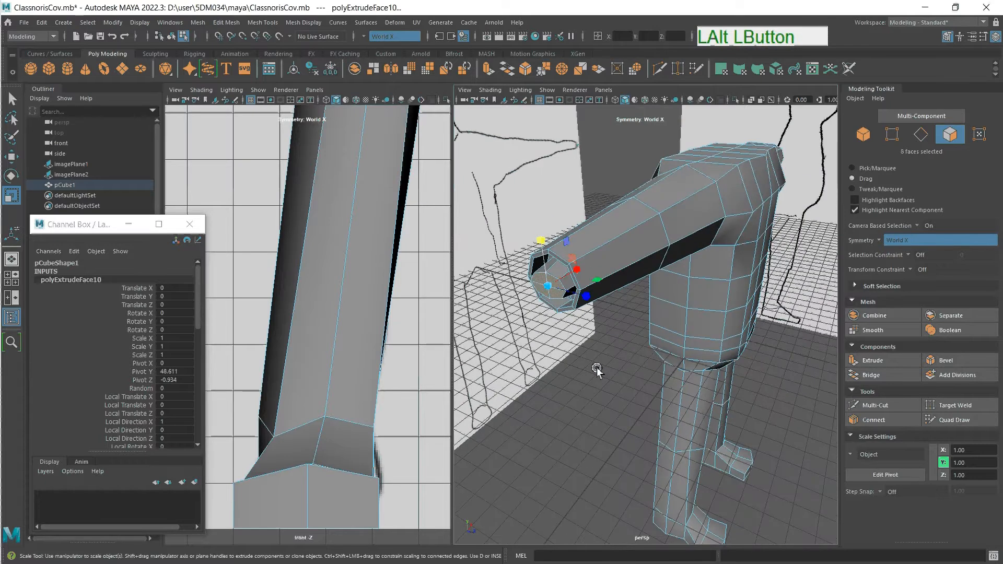
# - Extrude the faces out of the sleeve with a thickness of 6.5 and 2 divisions
pyautogui.hotkey('ctrl', 'e')
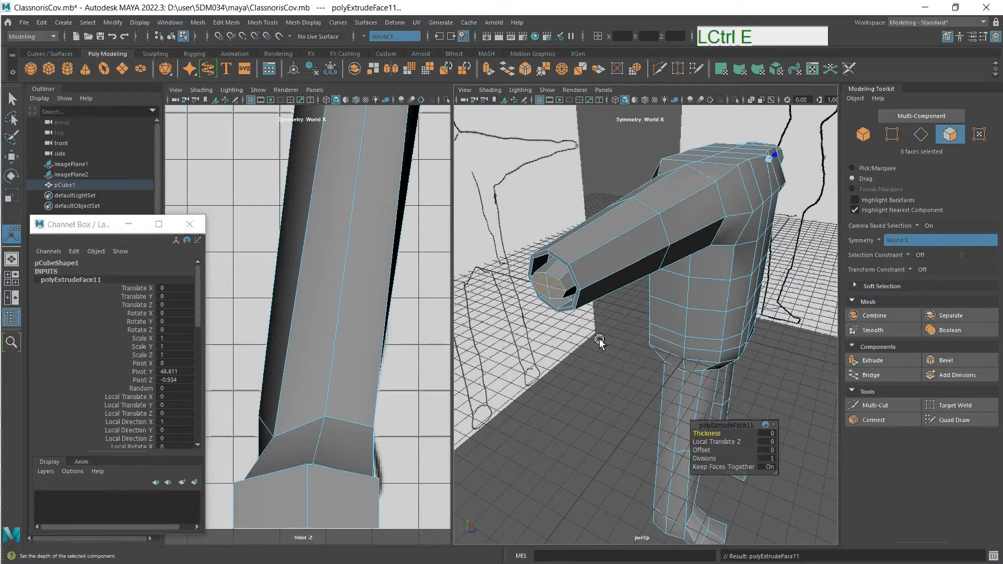
pyautogui.moveTo(592, 339)
pyautogui.keyDown('alt'); pyautogui.mouseDown()
pyautogui.moveTo(589, 355)
pyautogui.moveTo(599, 323)
pyautogui.mouseUp(); pyautogui.keyUp('alt')
pyautogui.keyDown('alt'); pyautogui.moveTo(599, 322); pyautogui.dragTo(594, 391, button='right'); pyautogui.keyUp('alt')
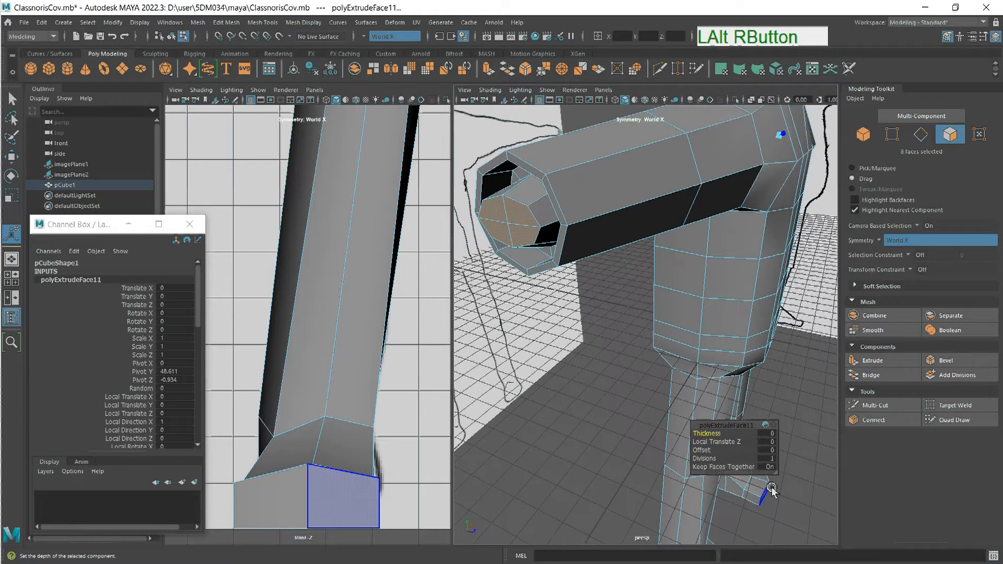
pyautogui.moveTo(771, 434); pyautogui.dragTo(806, 445, button='middle')
pyautogui.click(769, 458)
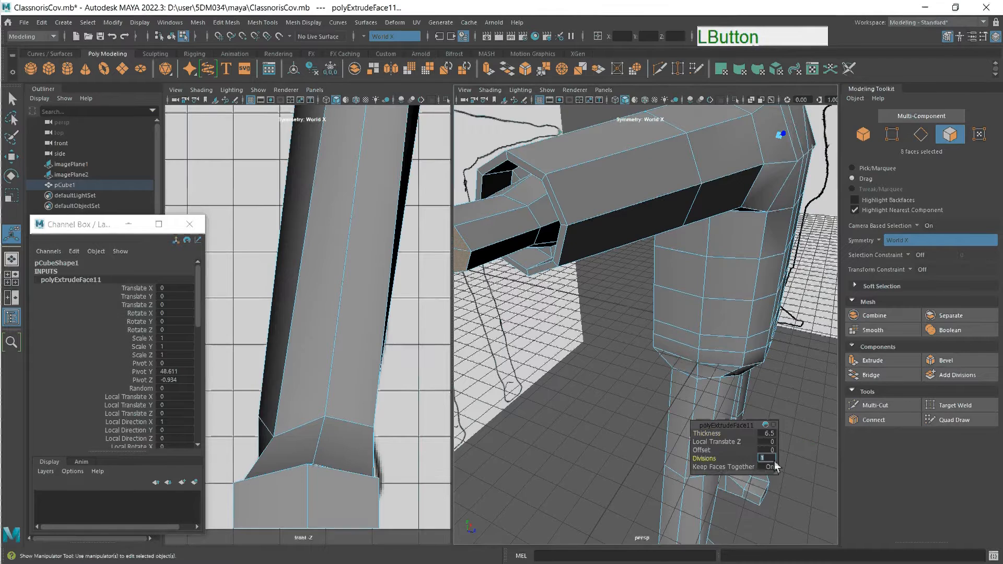
pyautogui.write('2')
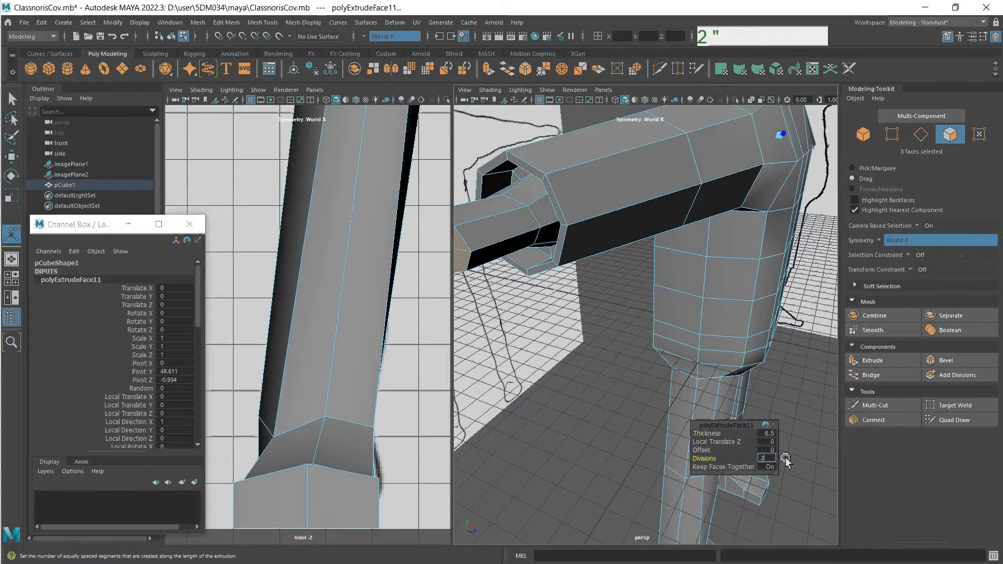
pyautogui.press('Return')
# - Compare the extruded wrist section with the hand outline in the front reference image
pyautogui.scroll(-8, 320, 311)
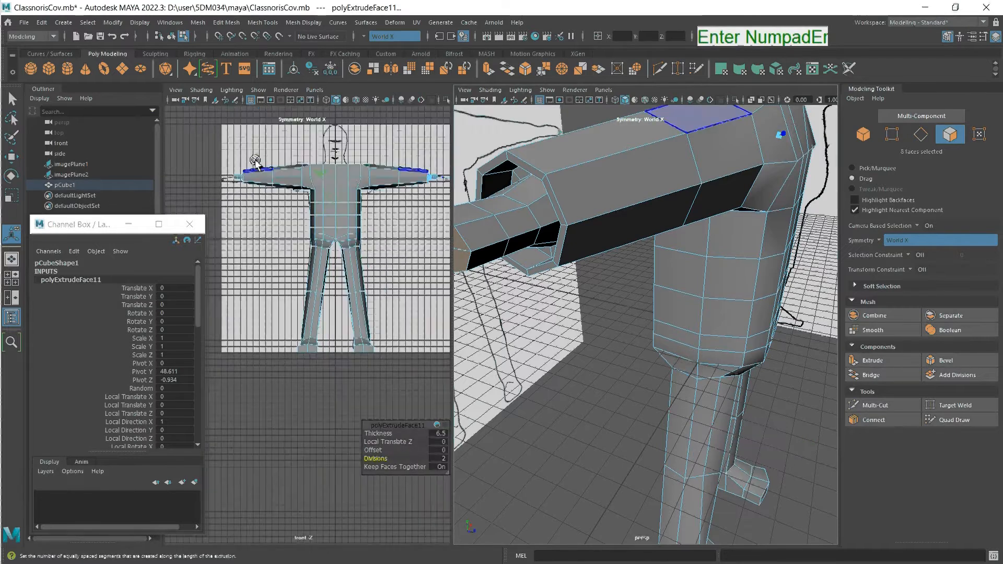
pyautogui.scroll(4, 235, 171)
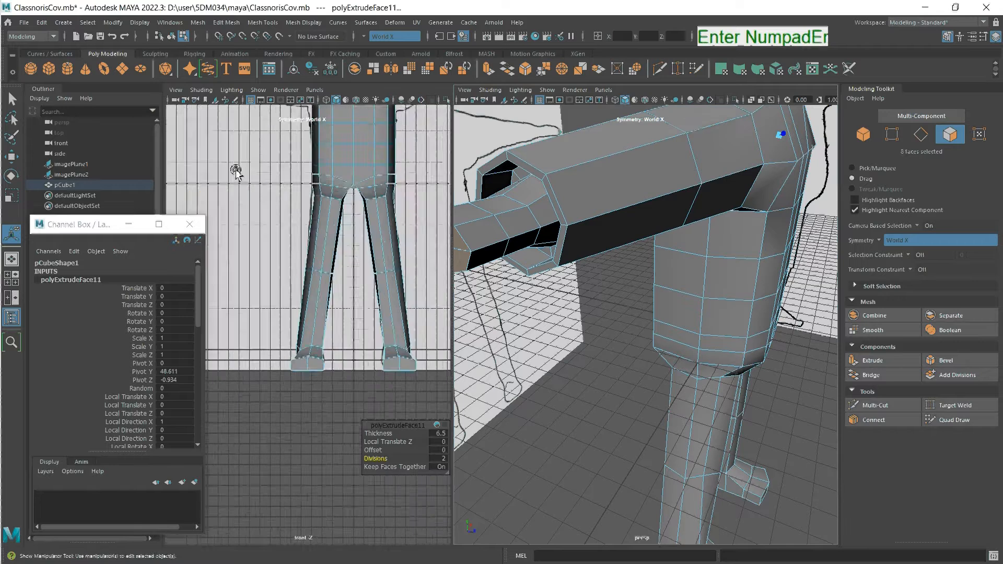
pyautogui.scroll(-3, 224, 170)
pyautogui.keyDown('alt'); pyautogui.moveTo(227, 155); pyautogui.dragTo(328, 293, button='middle'); pyautogui.keyUp('alt')
pyautogui.scroll(4, 331, 292)
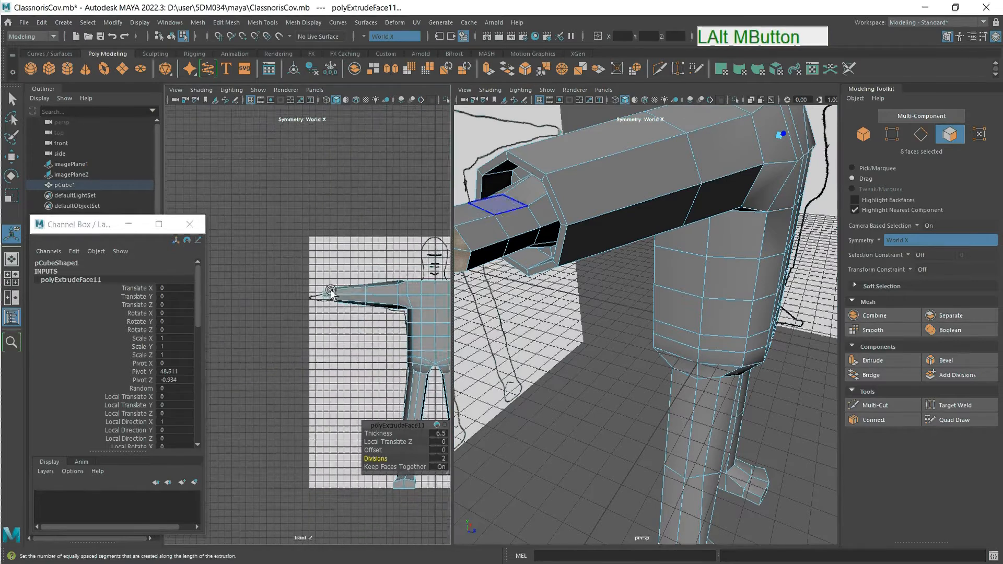
pyautogui.scroll(5, 368, 274)
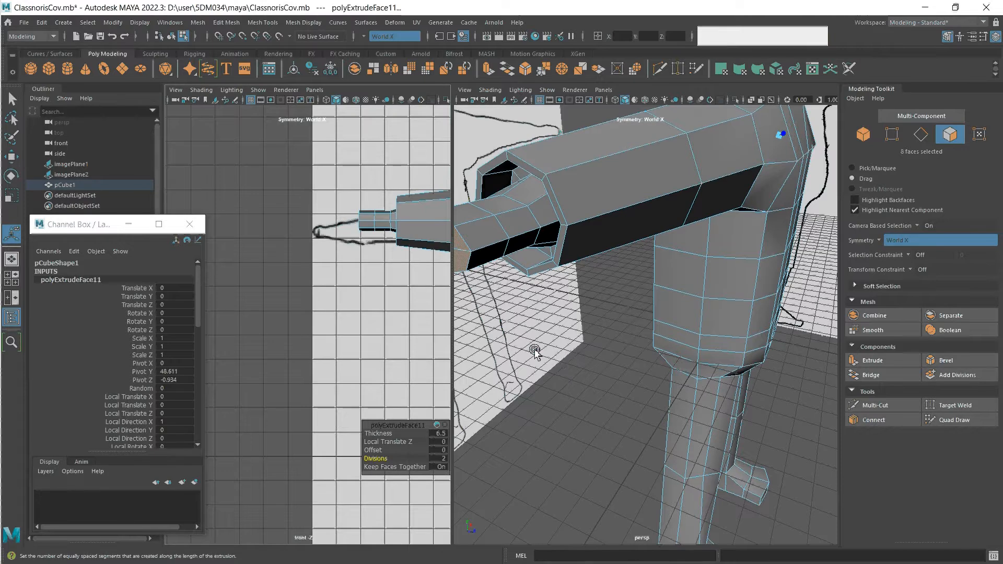
pyautogui.keyDown('alt'); pyautogui.moveTo(512, 329); pyautogui.dragTo(559, 449, button='middle'); pyautogui.keyUp('alt')
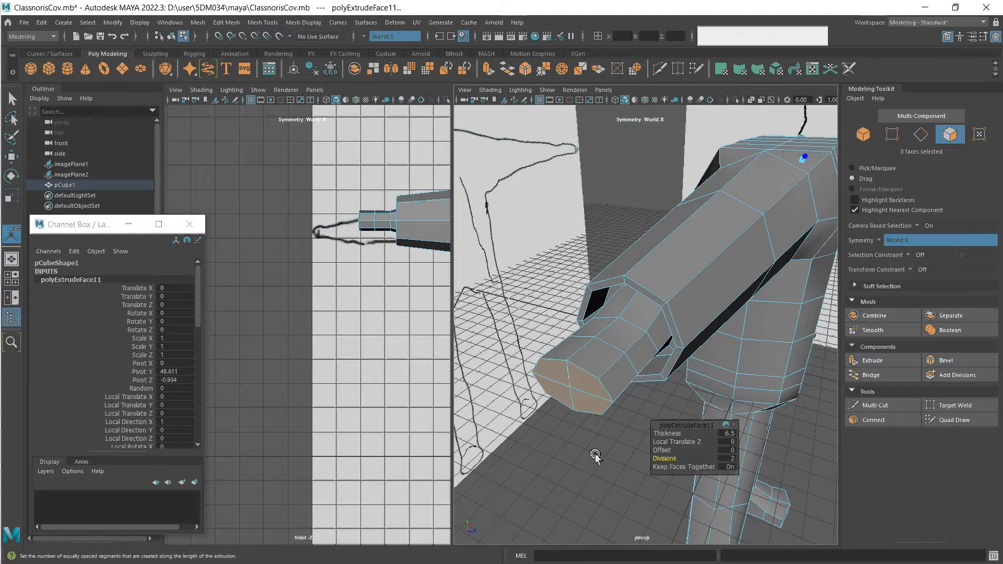
# - Try scaling the faces capping the wrist section and shifting them along X
pyautogui.press('q')
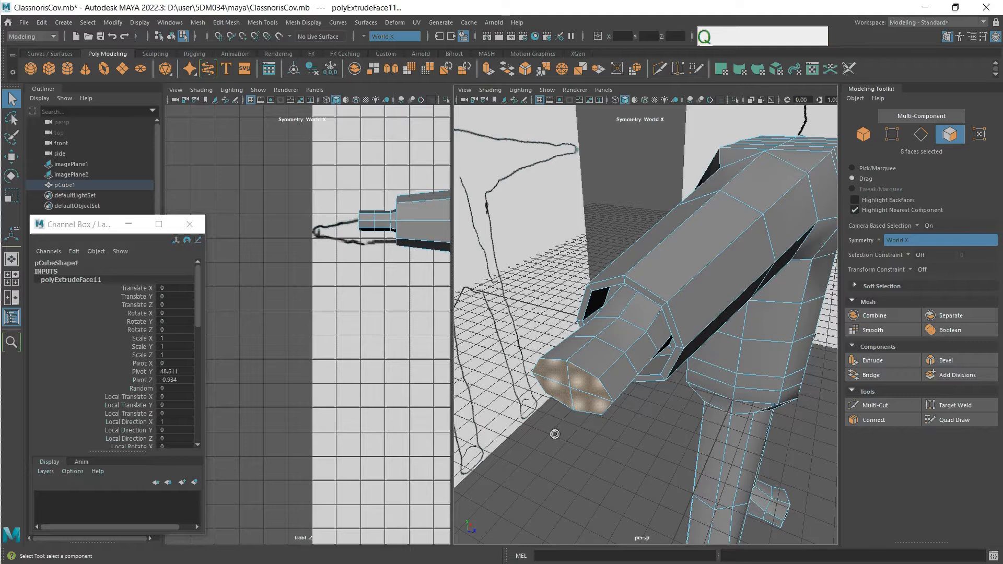
pyautogui.press('r')
pyautogui.moveTo(575, 369)
pyautogui.mouseDown()
pyautogui.moveTo(573, 331)
pyautogui.moveTo(569, 366)
pyautogui.mouseUp()
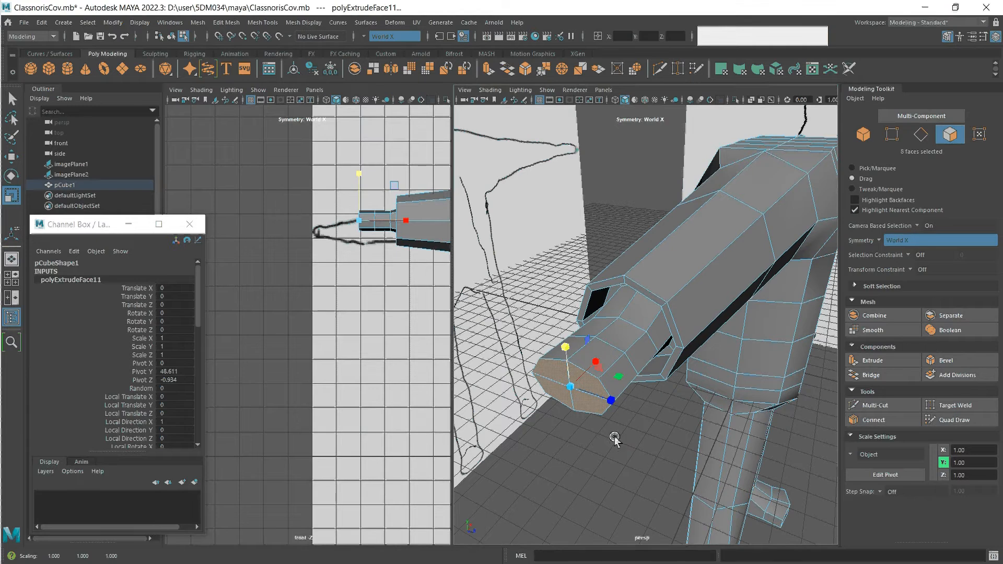
pyautogui.press('w')
pyautogui.moveTo(594, 365); pyautogui.dragTo(583, 374)
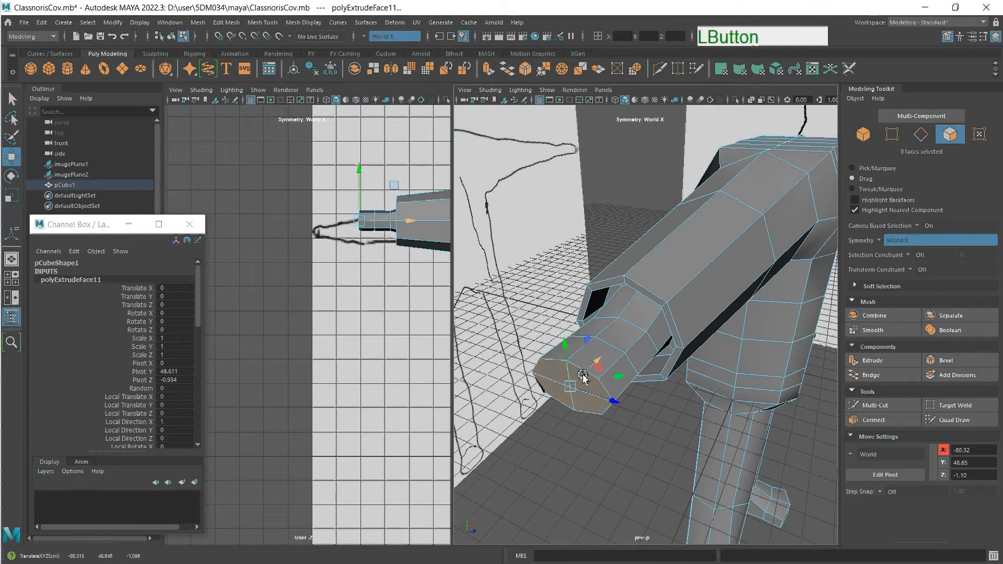
pyautogui.moveTo(556, 426)
pyautogui.keyDown('alt'); pyautogui.mouseDown()
pyautogui.moveTo(574, 418)
pyautogui.moveTo(553, 424)
pyautogui.mouseUp(); pyautogui.keyUp('alt')
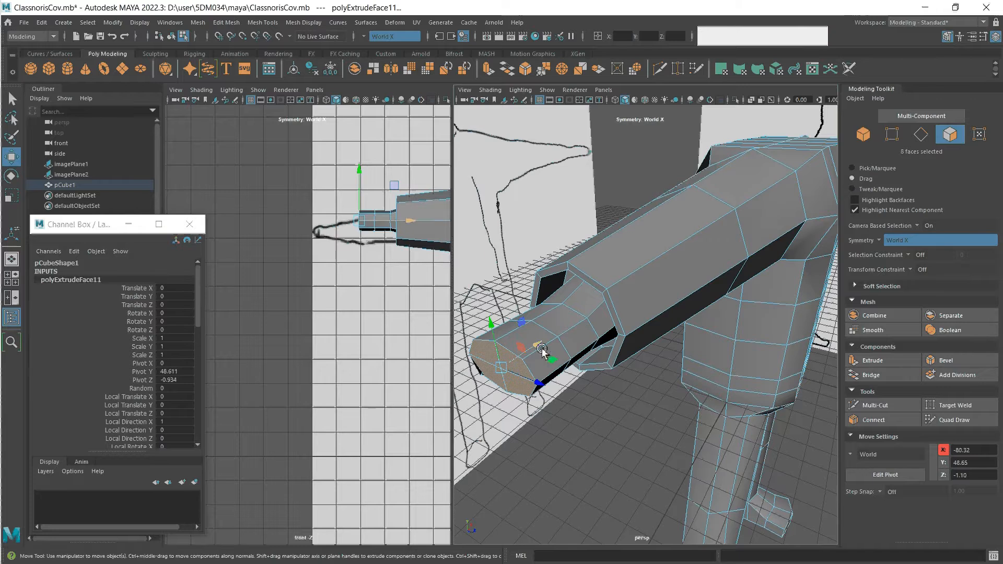
pyautogui.moveTo(541, 344)
pyautogui.mouseDown()
pyautogui.moveTo(509, 373)
pyautogui.moveTo(541, 346)
pyautogui.mouseUp()
# - Clear the selection and reselect the four faces capping the wrist section
pyautogui.keyDown('alt'); pyautogui.moveTo(550, 423); pyautogui.dragTo(631, 405); pyautogui.keyUp('alt')
pyautogui.keyDown('alt'); pyautogui.scroll(-5, 645, 304); pyautogui.keyUp('alt')
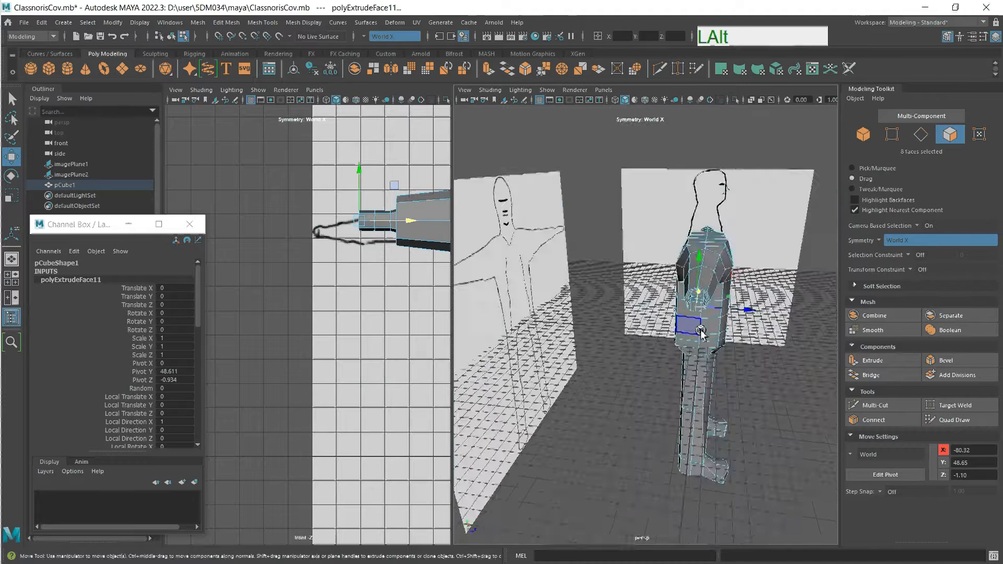
pyautogui.keyDown('alt'); pyautogui.moveTo(700, 330); pyautogui.dragTo(761, 324); pyautogui.keyUp('alt')
pyautogui.keyDown('alt'); pyautogui.moveTo(807, 285); pyautogui.dragTo(660, 361, button='middle'); pyautogui.keyUp('alt')
pyautogui.keyDown('alt'); pyautogui.scroll(8, 653, 356); pyautogui.keyUp('alt')
pyautogui.keyDown('alt'); pyautogui.scroll(-3, 640, 383); pyautogui.keyUp('alt')
pyautogui.moveTo(638, 382)
pyautogui.keyDown('alt'); pyautogui.mouseDown(button='right')
pyautogui.moveTo(616, 398)
pyautogui.moveTo(634, 387)
pyautogui.mouseUp(button='right'); pyautogui.keyUp('alt')
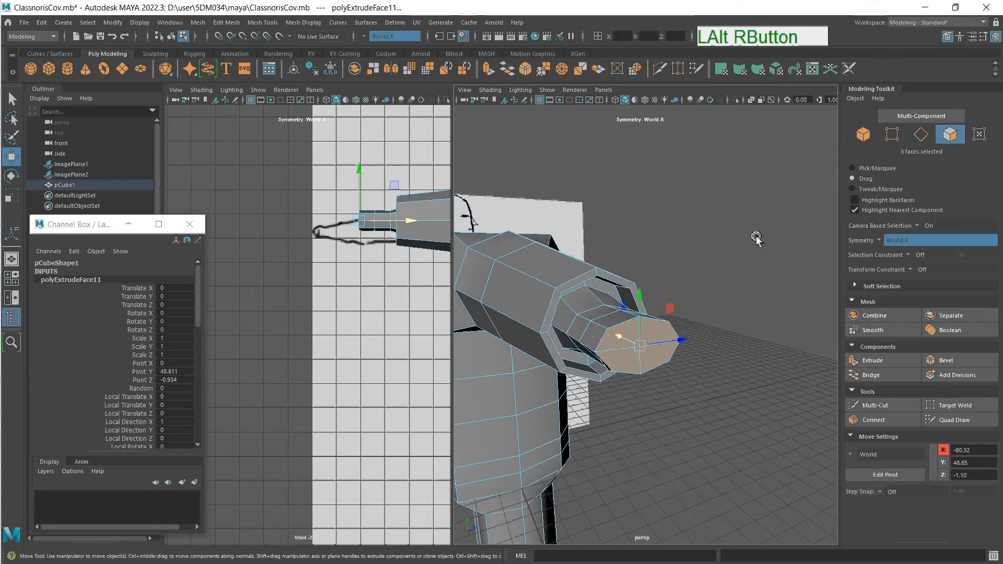
pyautogui.click(721, 367)
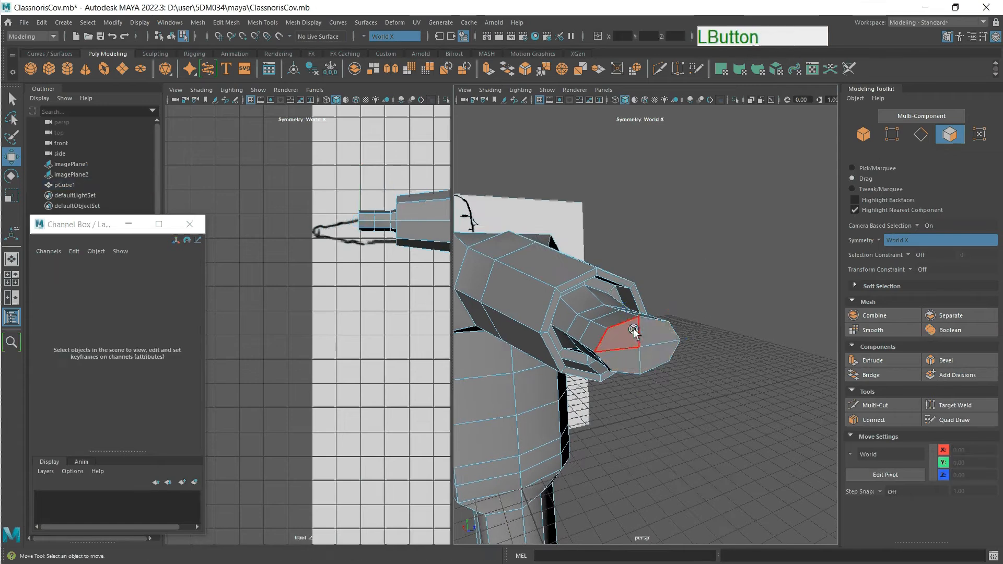
pyautogui.click(650, 342)
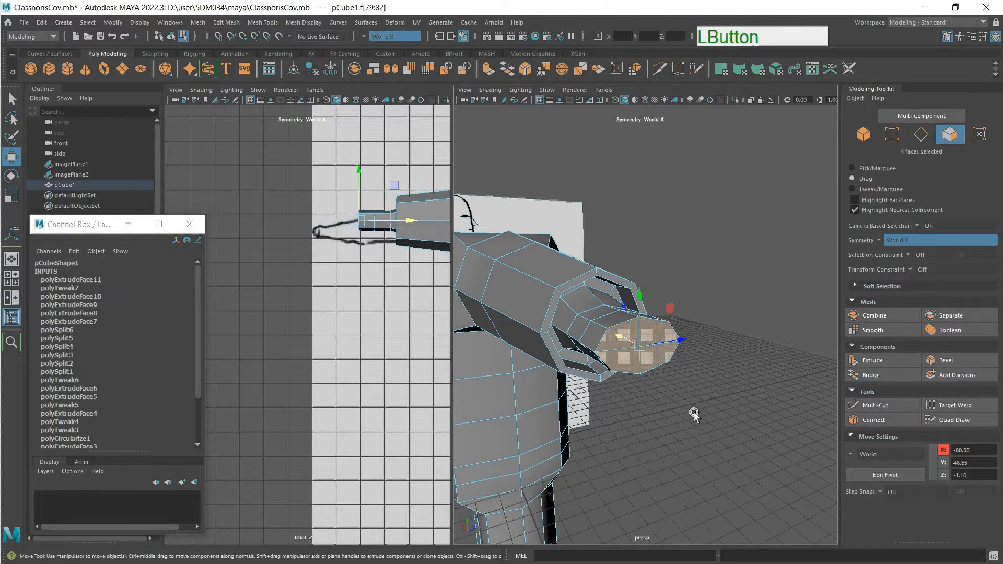
# - Move the selected wrist-end faces slightly along the arm to X -80.18
pyautogui.moveTo(615, 337); pyautogui.dragTo(582, 402)
pyautogui.keyDown('alt'); pyautogui.moveTo(582, 403); pyautogui.dragTo(653, 361, button='middle'); pyautogui.keyUp('alt')
pyautogui.keyDown('alt'); pyautogui.moveTo(652, 361); pyautogui.dragTo(588, 402); pyautogui.keyUp('alt')
pyautogui.moveTo(534, 344); pyautogui.dragTo(558, 335)
pyautogui.keyDown('alt'); pyautogui.moveTo(555, 422); pyautogui.dragTo(653, 423, button='middle'); pyautogui.keyUp('alt')
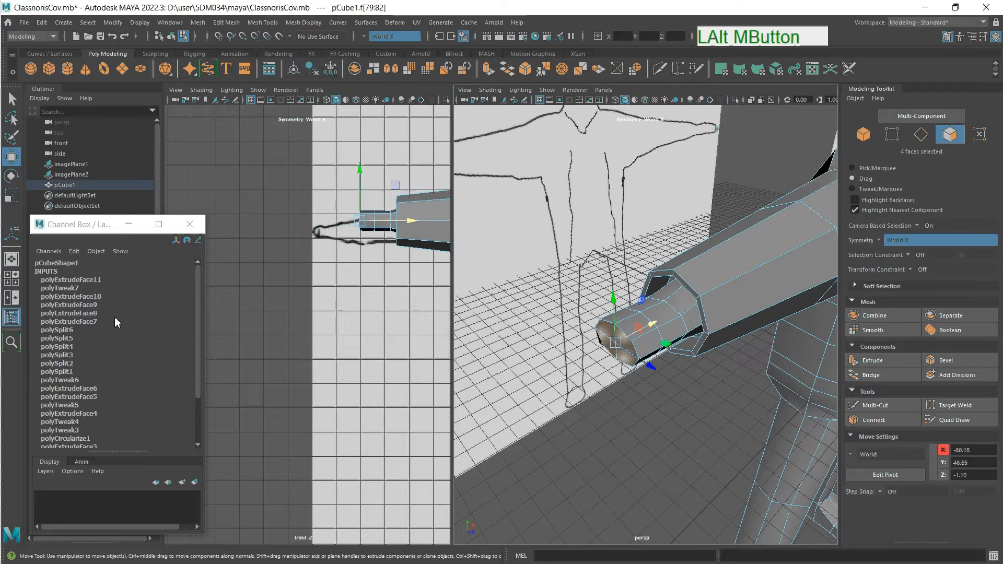
pyautogui.scroll(-3, 118, 320)
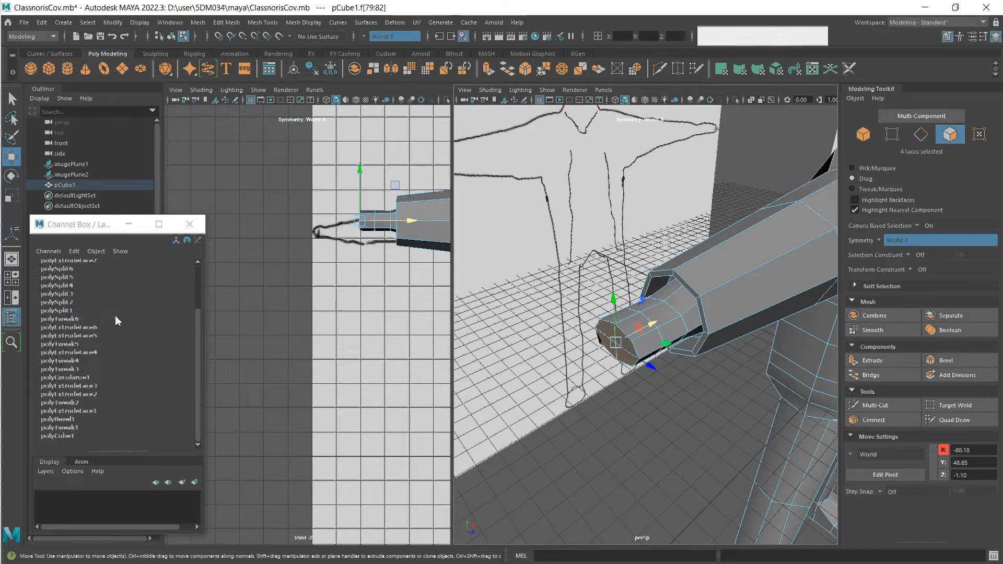
pyautogui.scroll(3, 118, 328)
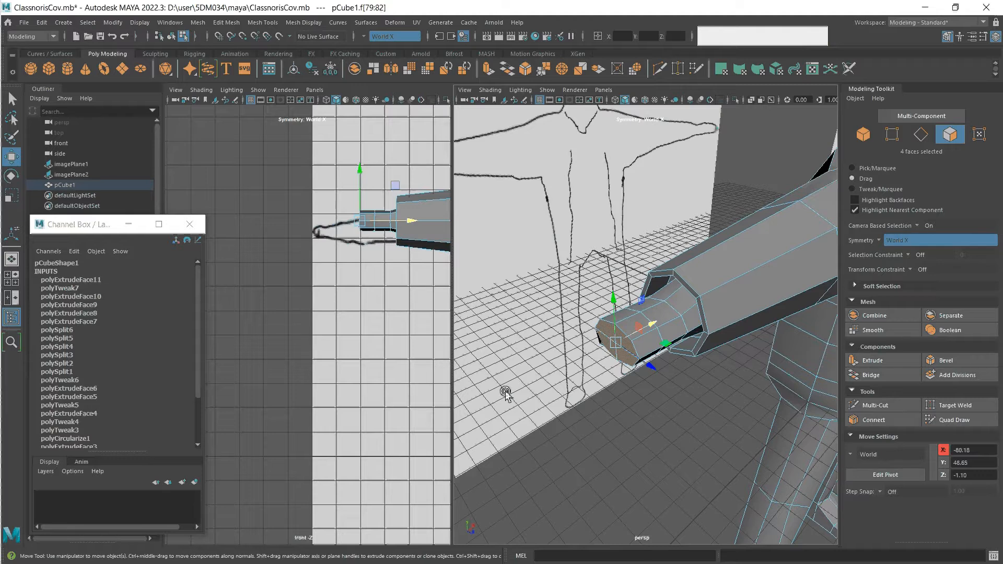
pyautogui.press('shift')
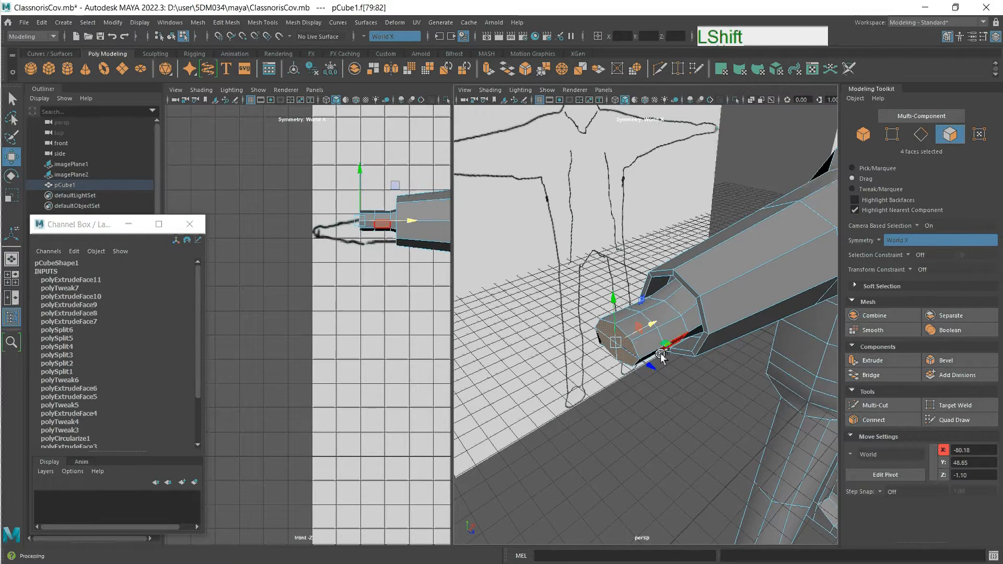
pyautogui.keyDown('shift'); pyautogui.moveTo(661, 356); pyautogui.dragTo(656, 372); pyautogui.keyUp('shift')
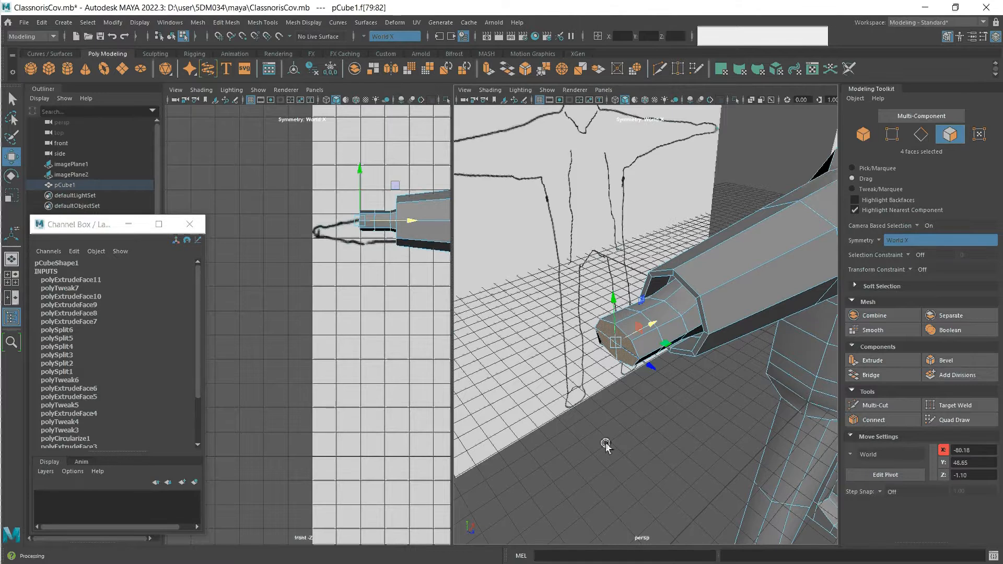
pyautogui.press('shift')
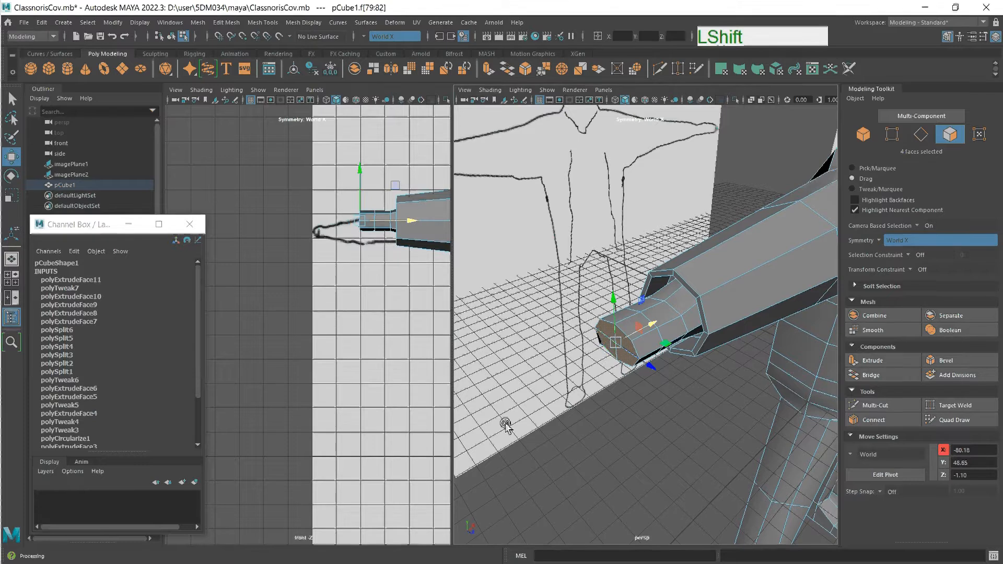
# - Delete the polyExtrudeFace11 and polyTweak7 nodes from the mesh's construction history
pyautogui.click(79, 280)
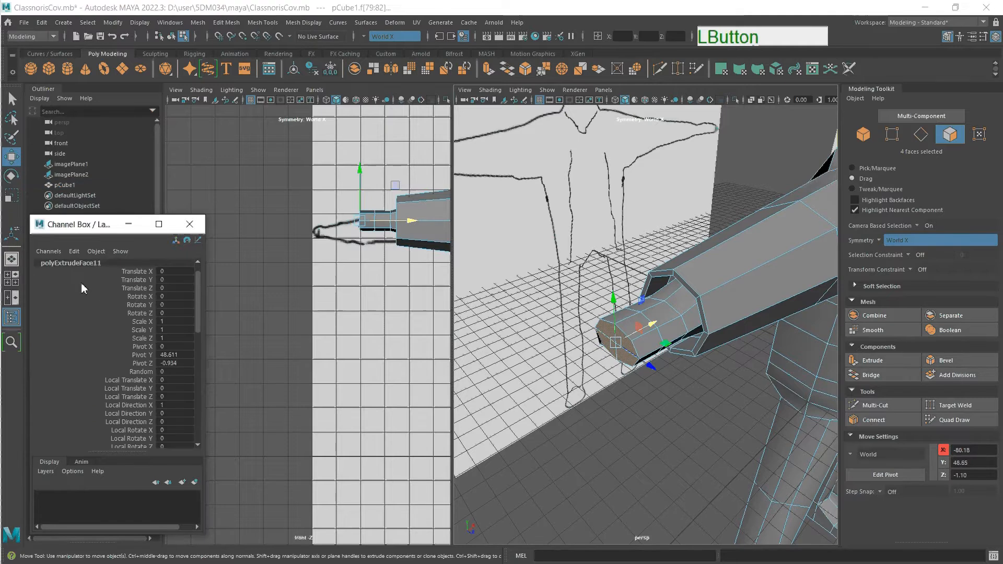
pyautogui.click(75, 252)
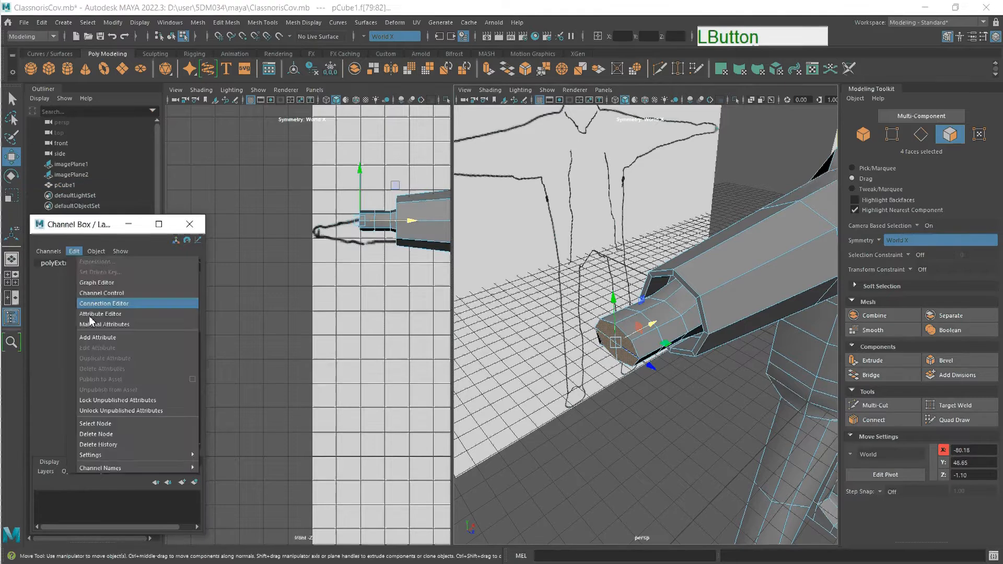
pyautogui.click(115, 438)
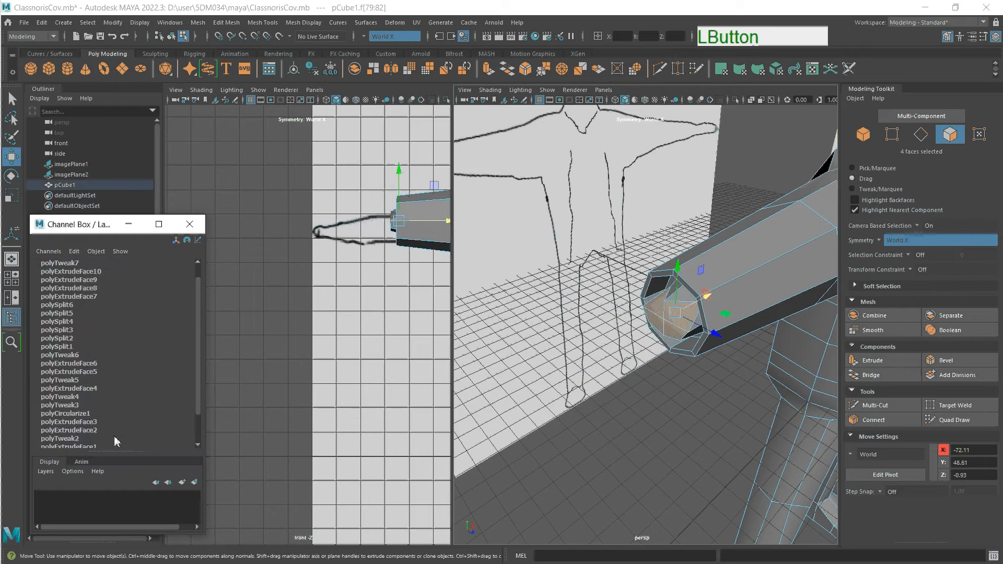
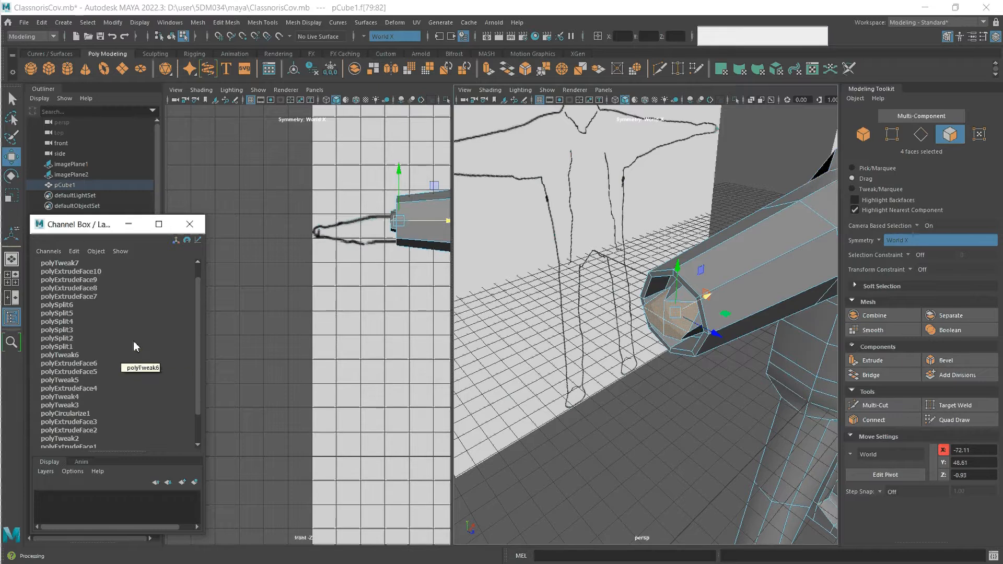
pyautogui.moveTo(196, 309); pyautogui.dragTo(196, 292)
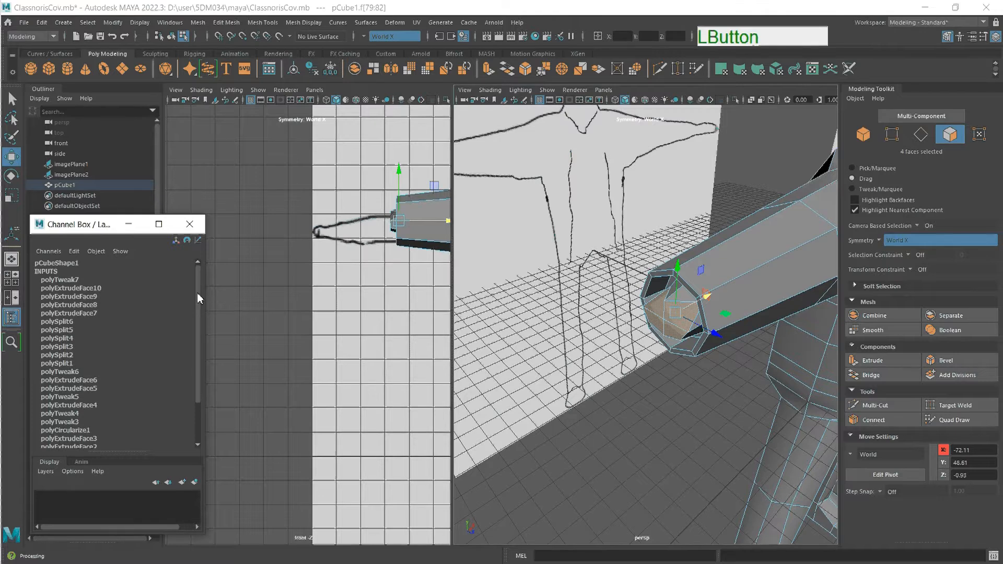
pyautogui.click(65, 280)
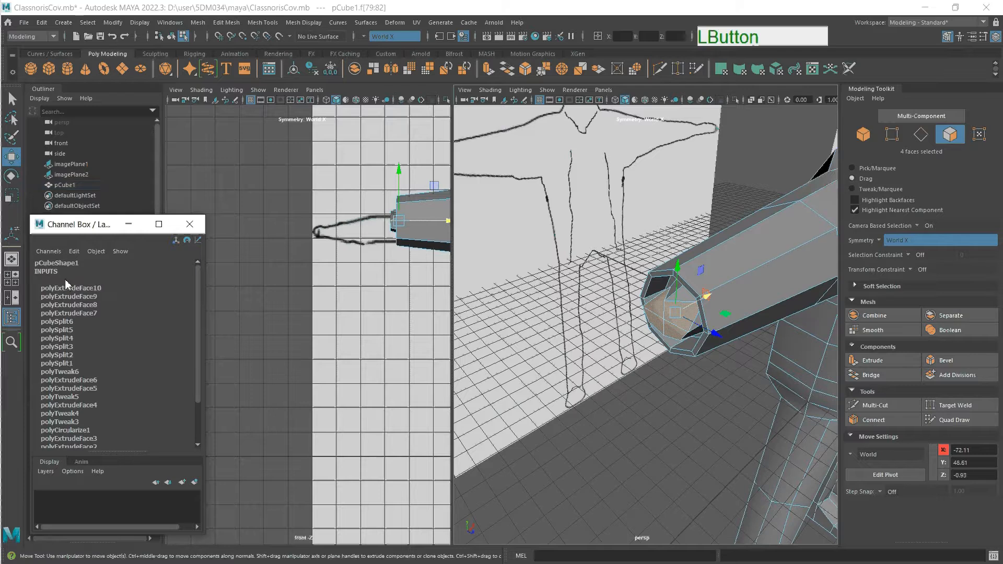
pyautogui.click(74, 252)
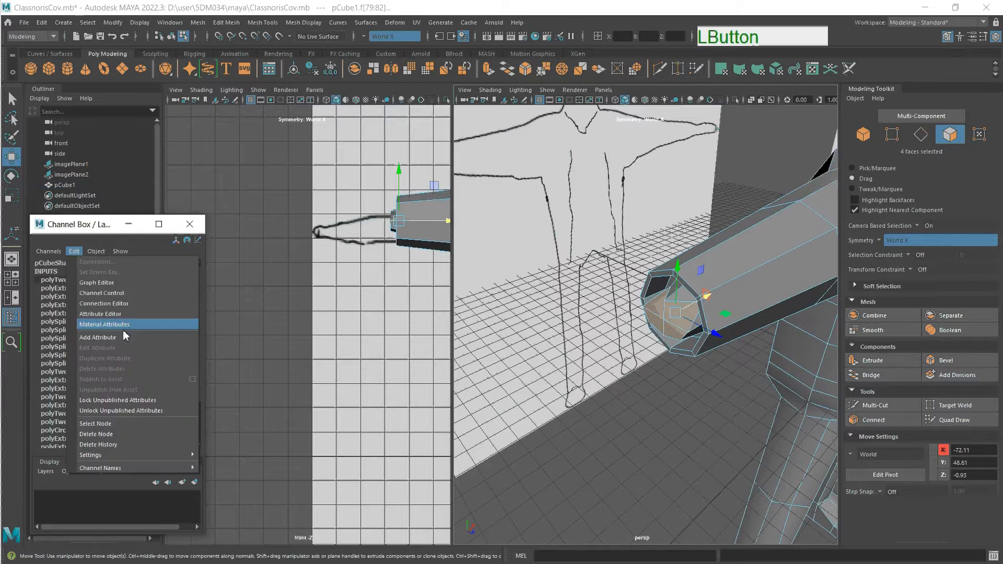
pyautogui.click(114, 432)
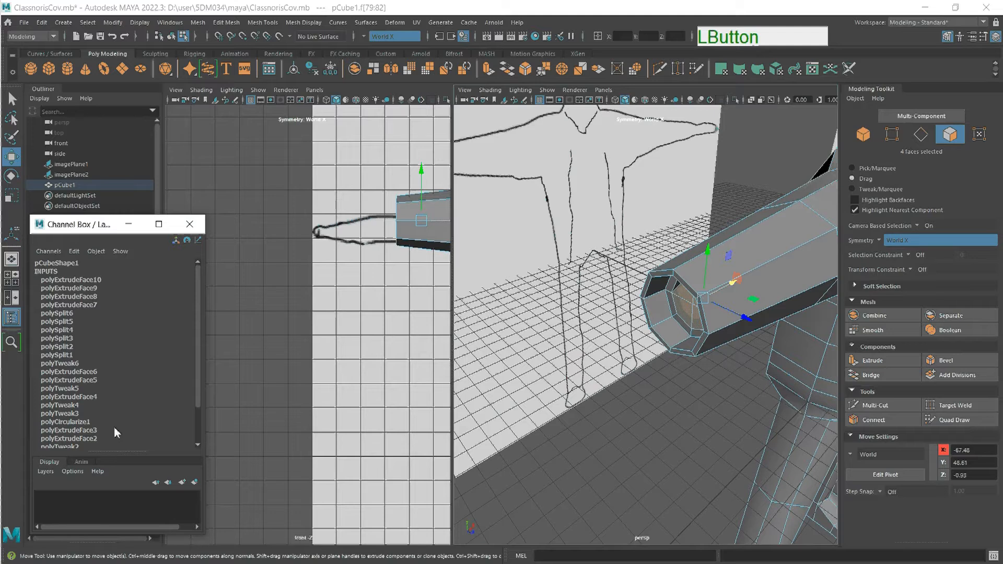
# - Delete the polyExtrudeFace10 and polyExtrudeFace9 nodes from the construction history
pyautogui.moveTo(722, 381)
pyautogui.keyDown('alt'); pyautogui.mouseDown()
pyautogui.moveTo(780, 348)
pyautogui.moveTo(781, 331)
pyautogui.moveTo(727, 353)
pyautogui.moveTo(733, 367)
pyautogui.moveTo(727, 352)
pyautogui.moveTo(734, 360)
pyautogui.moveTo(773, 347)
pyautogui.moveTo(734, 370)
pyautogui.mouseUp(); pyautogui.keyUp('alt')
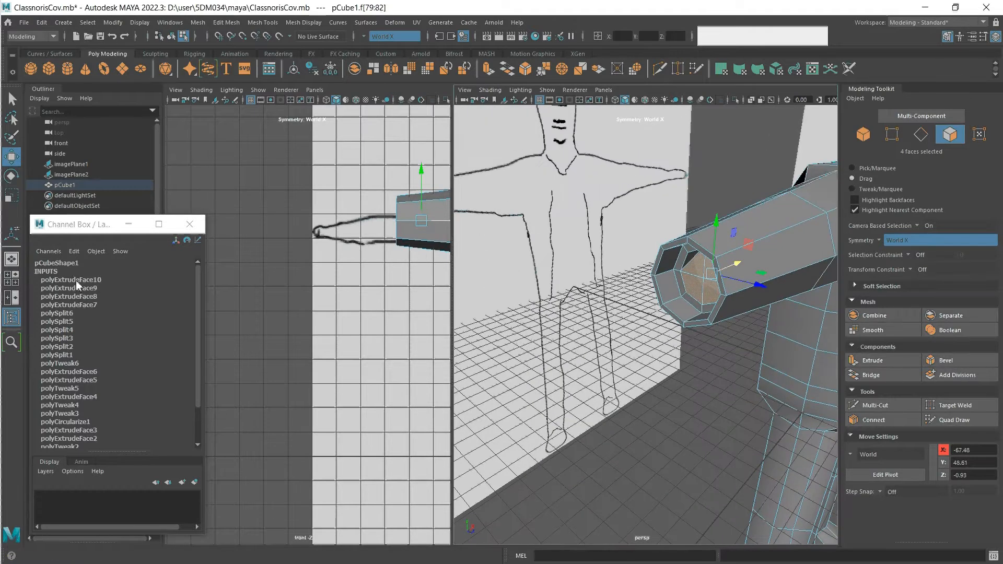
pyautogui.click(77, 280)
pyautogui.click(74, 251)
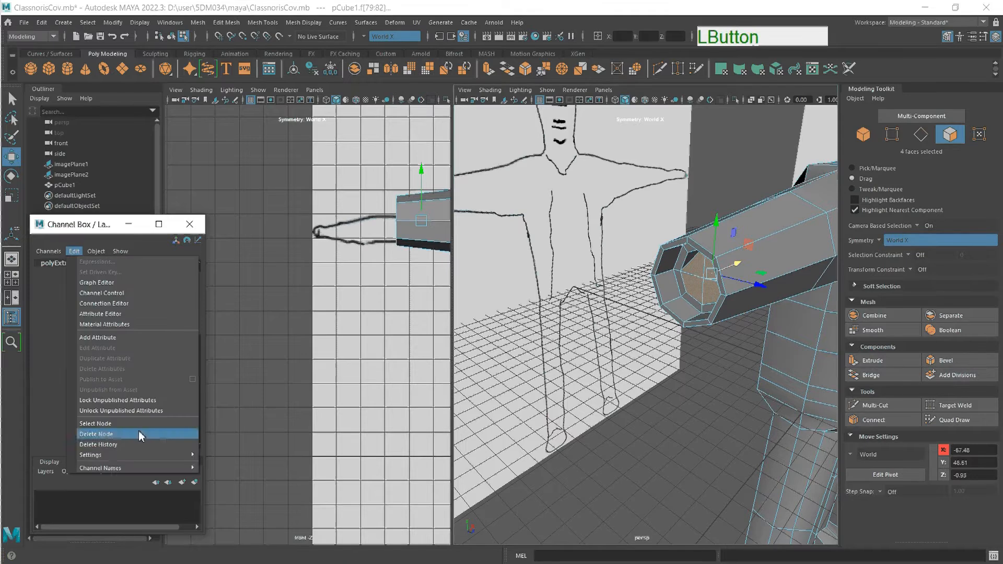
pyautogui.click(108, 433)
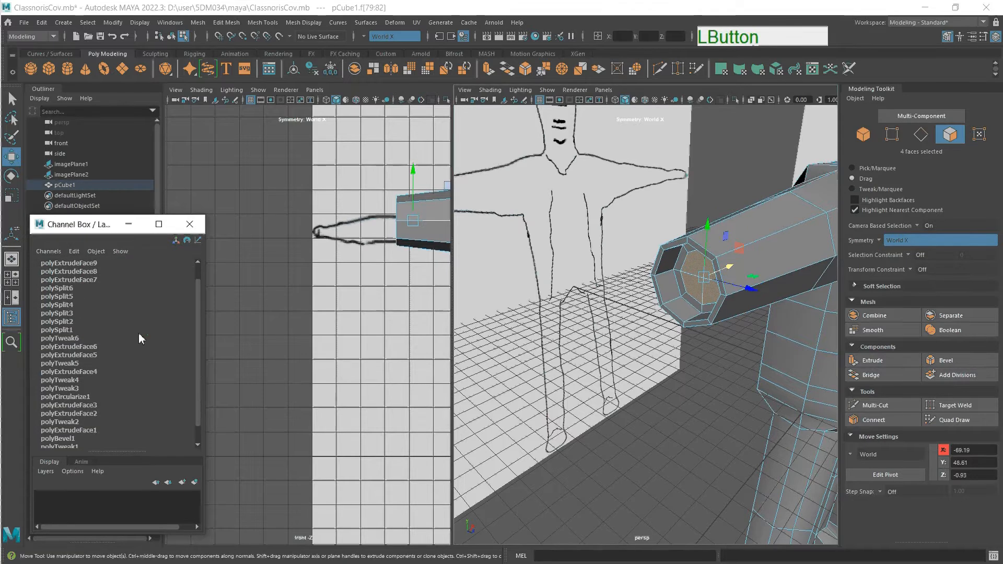
pyautogui.scroll(1, 137, 331)
pyautogui.keyDown('alt'); pyautogui.moveTo(624, 345); pyautogui.dragTo(712, 293); pyautogui.keyUp('alt')
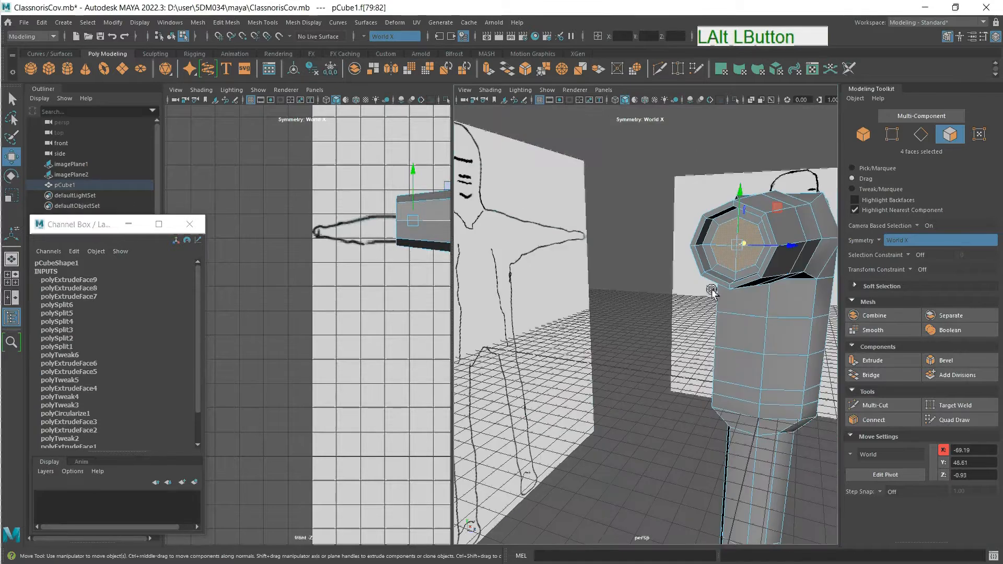
pyautogui.click(81, 282)
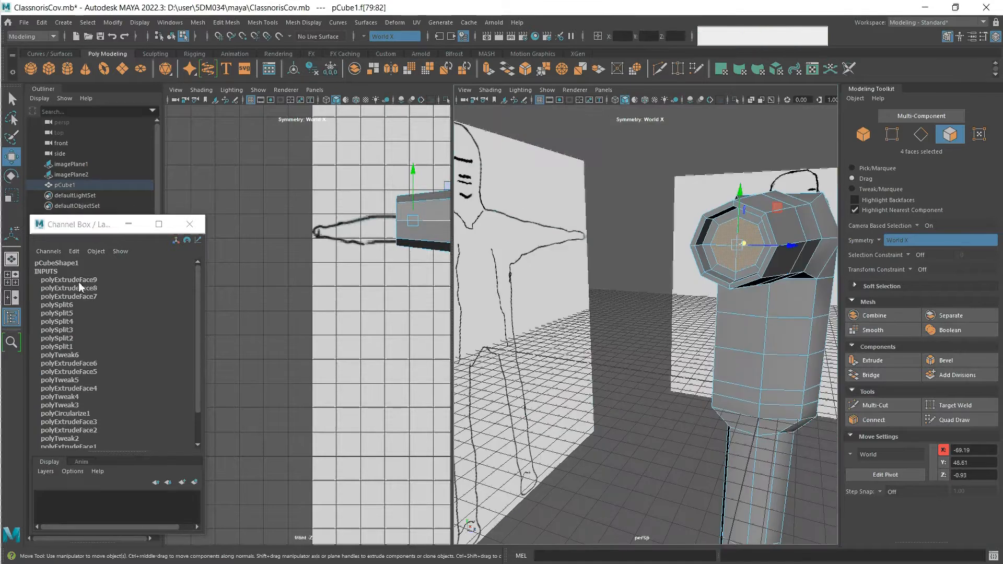
pyautogui.click(74, 251)
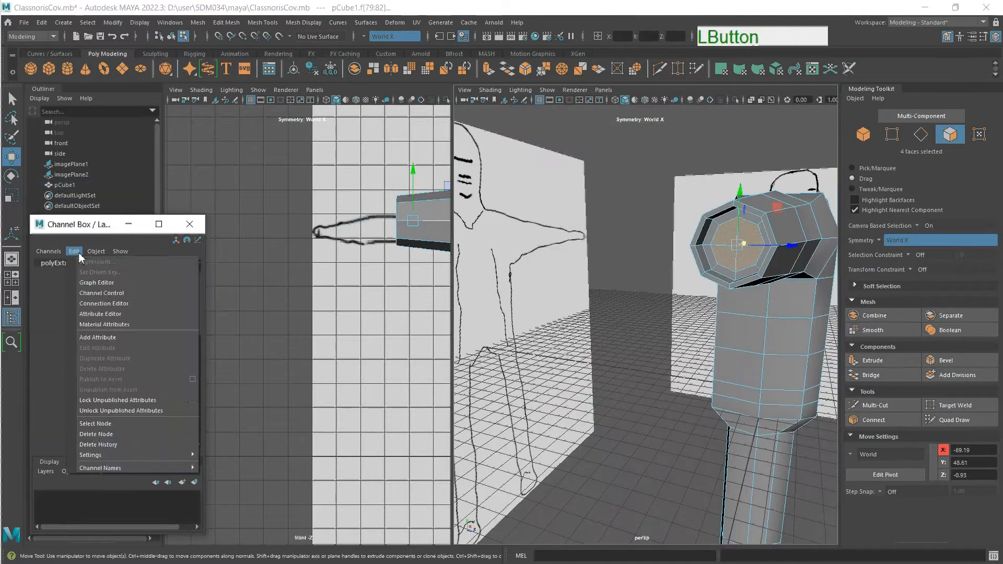
pyautogui.click(104, 437)
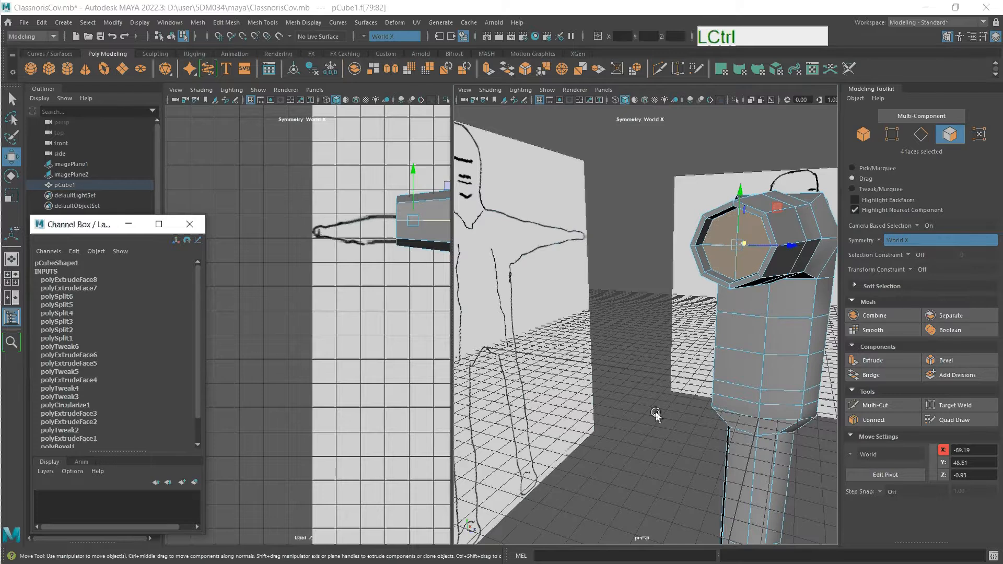
# - Extrude the four faces inside the sleeve opening with an offset of 0.8, and extrude them again with a thickness of 5
pyautogui.hotkey('ctrl', 'e')
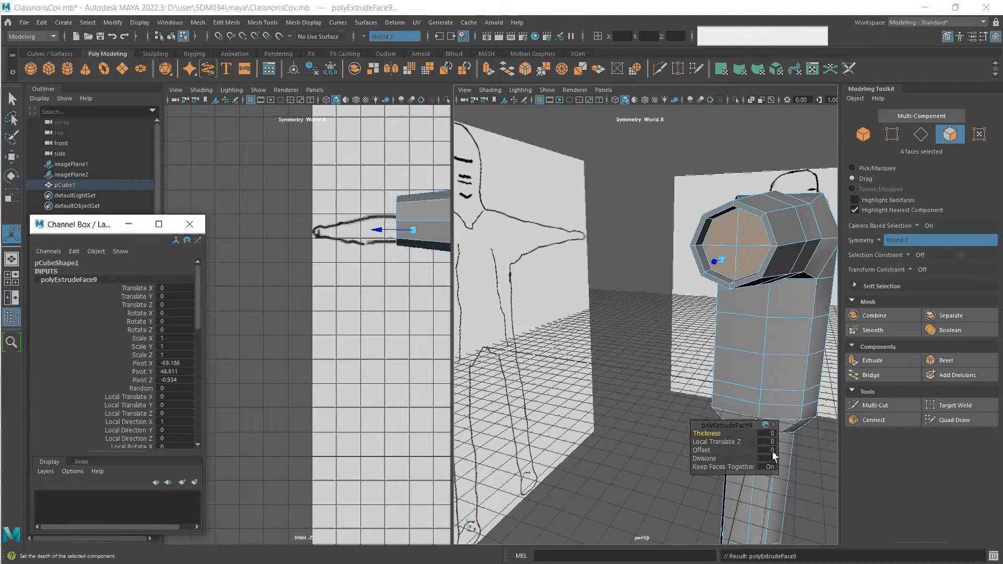
pyautogui.moveTo(772, 450); pyautogui.dragTo(778, 449, button='middle')
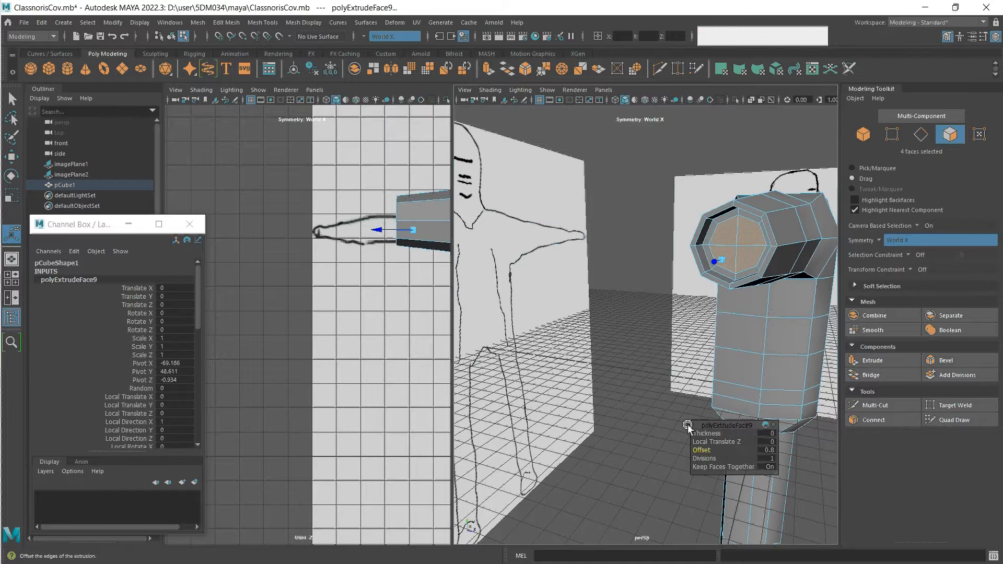
pyautogui.hotkey('ctrl', 'e')
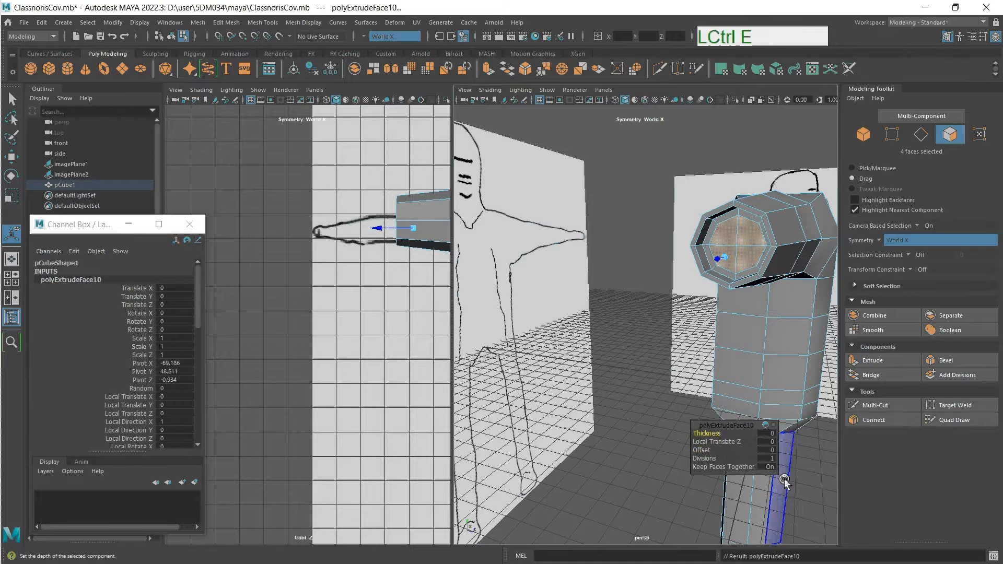
pyautogui.middleClick(772, 434)
pyautogui.moveTo(772, 435); pyautogui.dragTo(803, 439, button='middle')
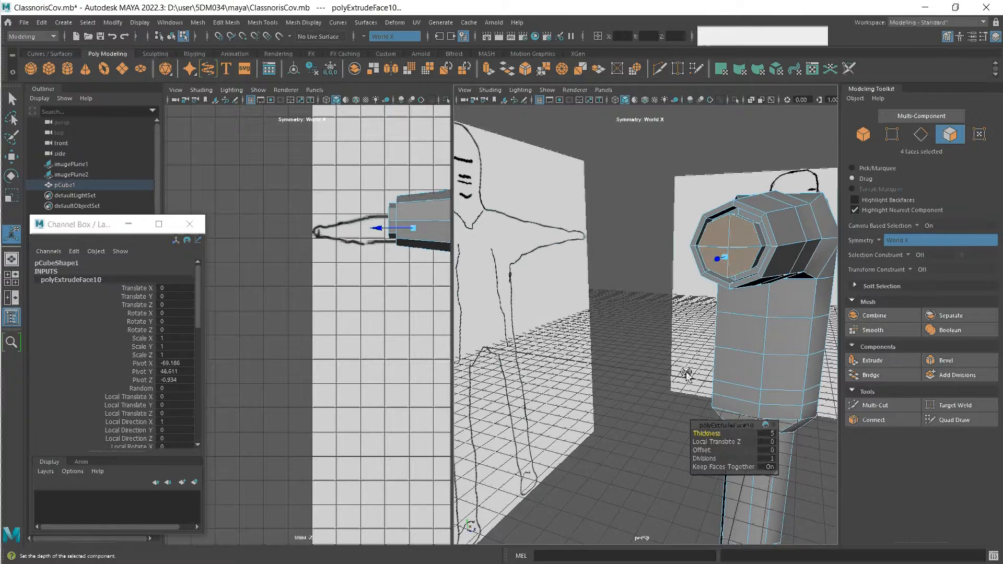
# - Scale the four wrist-end faces down along Y to flatten the wrist into an oval
pyautogui.press('r')
pyautogui.moveTo(727, 191); pyautogui.dragTo(734, 211)
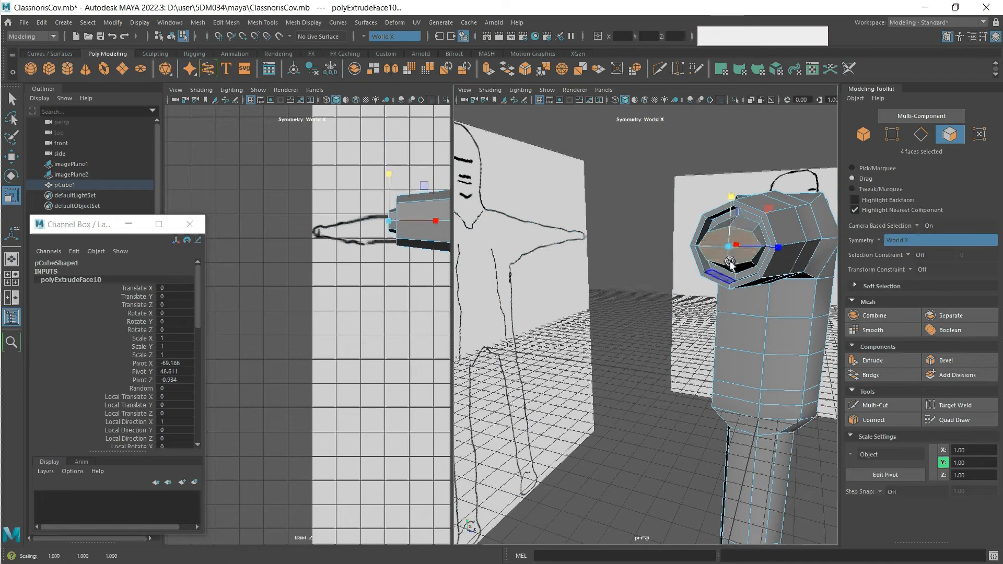
pyautogui.scroll(3, 731, 263)
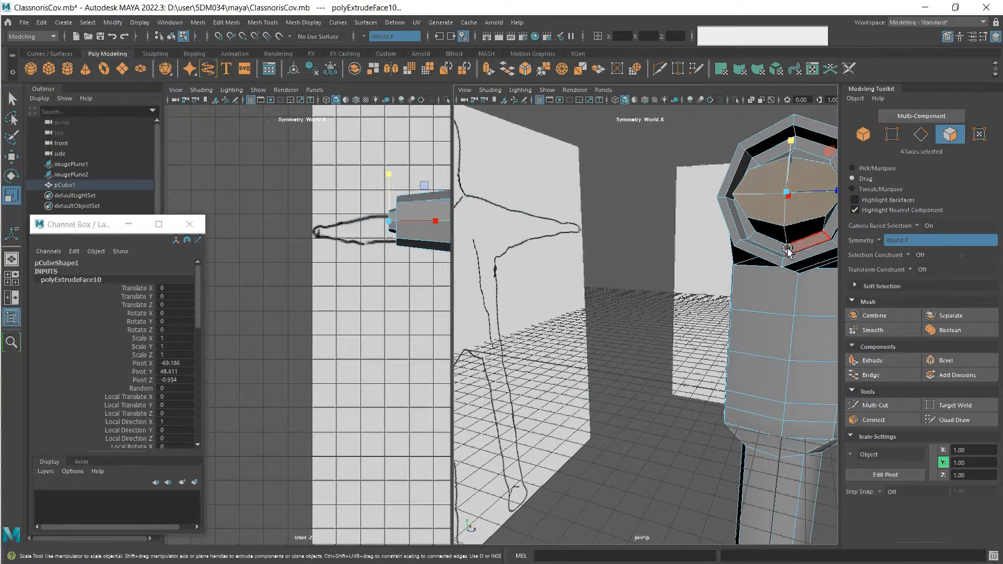
# - Select two vertices on one side of the wrist-end rim and move them outward to Z -4.09
pyautogui.click(891, 134)
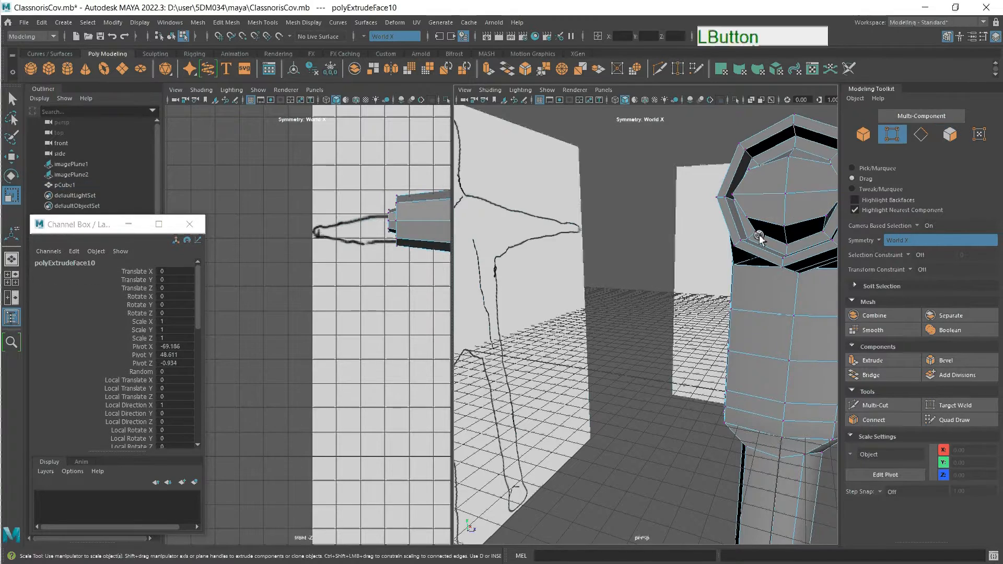
pyautogui.press('alt')
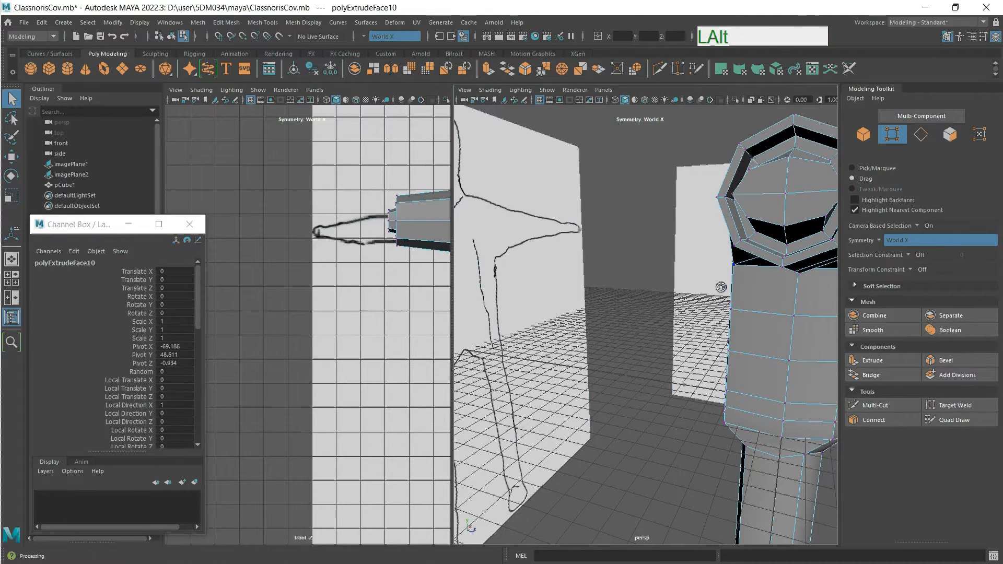
pyautogui.moveTo(698, 282)
pyautogui.keyDown('alt'); pyautogui.mouseDown()
pyautogui.moveTo(686, 291)
pyautogui.moveTo(693, 286)
pyautogui.mouseUp(); pyautogui.keyUp('alt')
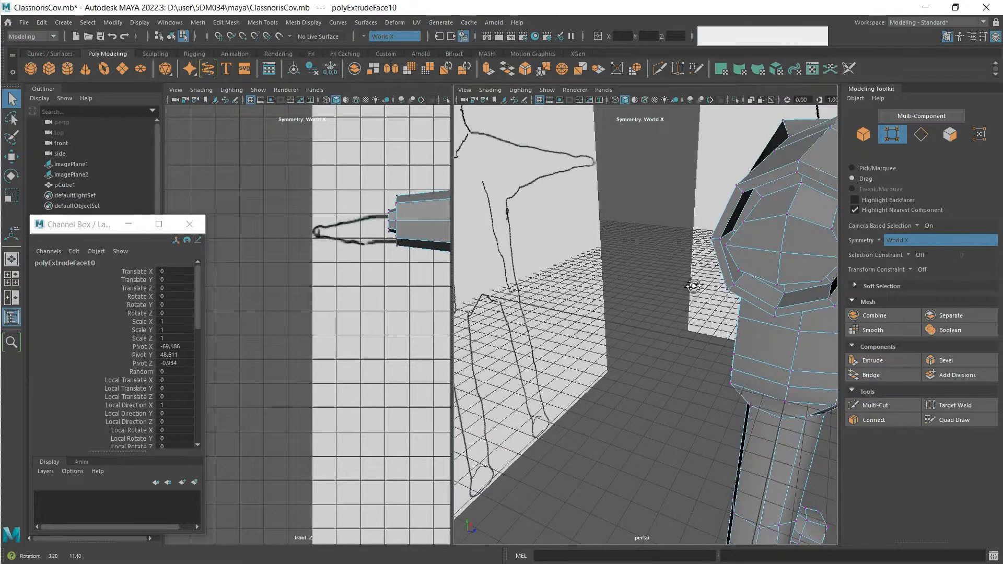
pyautogui.click(747, 278)
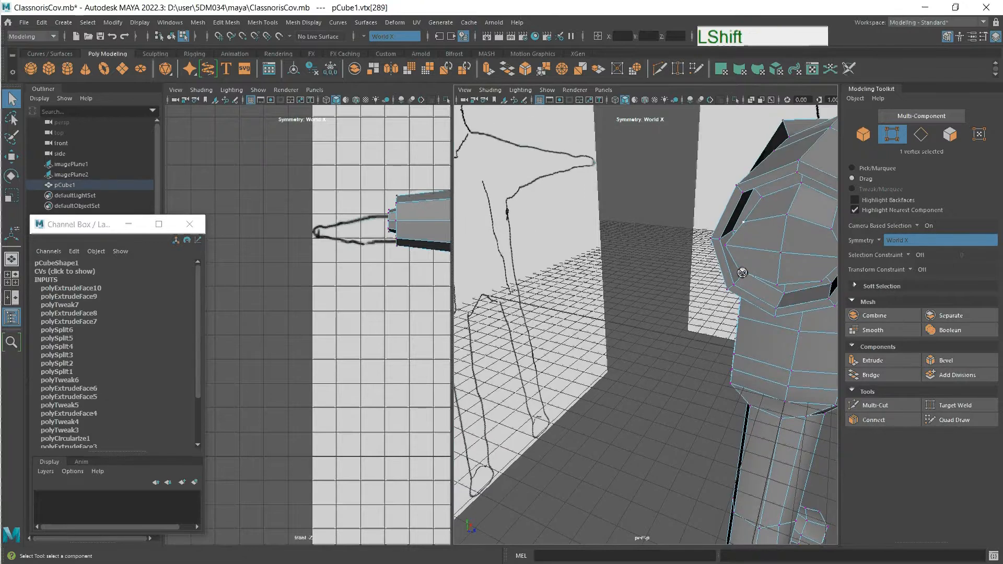
pyautogui.keyDown('shift'); pyautogui.click(757, 303); pyautogui.keyUp('shift')
pyautogui.press('w')
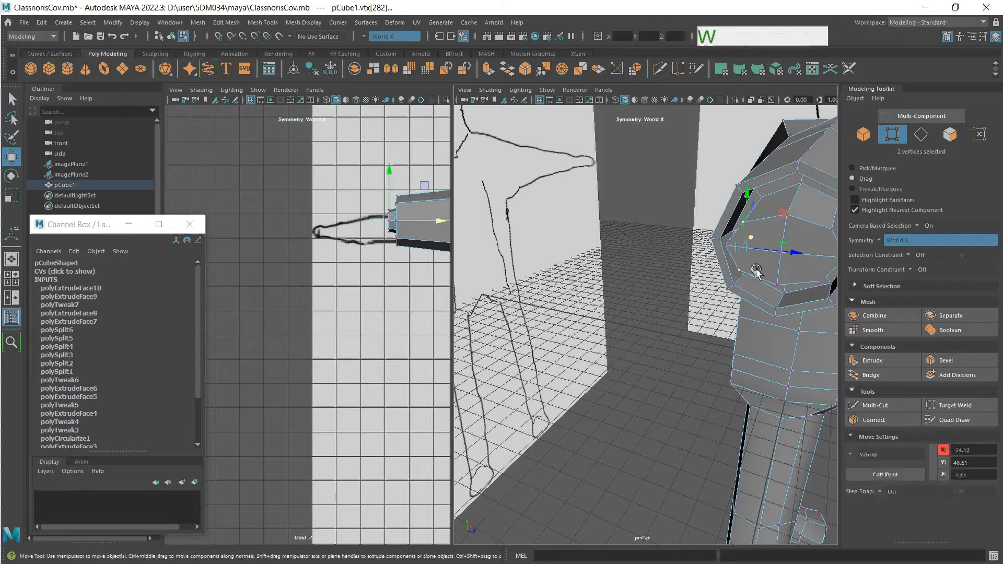
pyautogui.moveTo(791, 255); pyautogui.dragTo(783, 256)
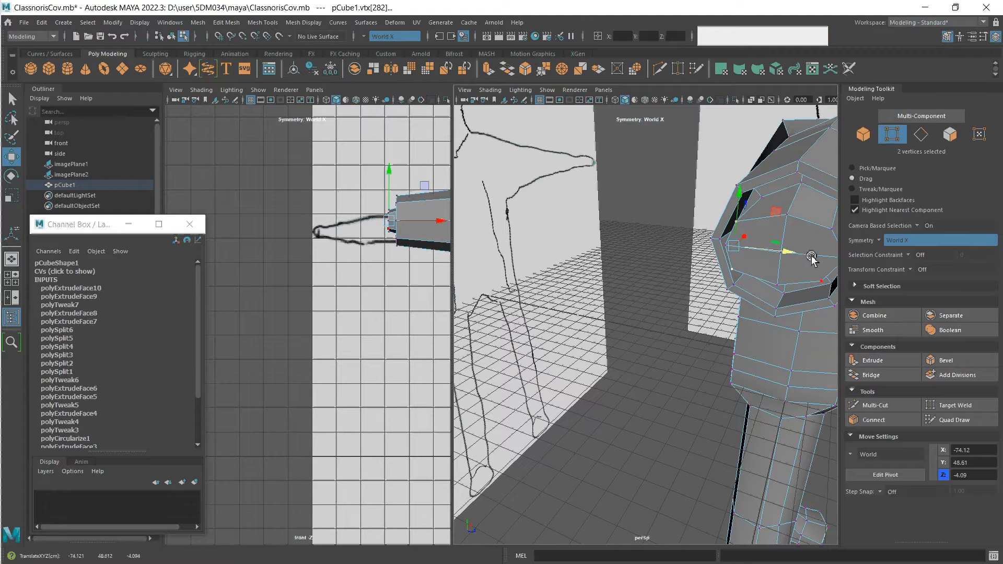
# - Select the two rim vertices on the opposite side of the wrist end
pyautogui.keyDown('alt'); pyautogui.moveTo(816, 253); pyautogui.dragTo(757, 261, button='middle'); pyautogui.keyUp('alt')
pyautogui.keyDown('alt'); pyautogui.moveTo(757, 262); pyautogui.dragTo(729, 249); pyautogui.keyUp('alt')
pyautogui.click(730, 252)
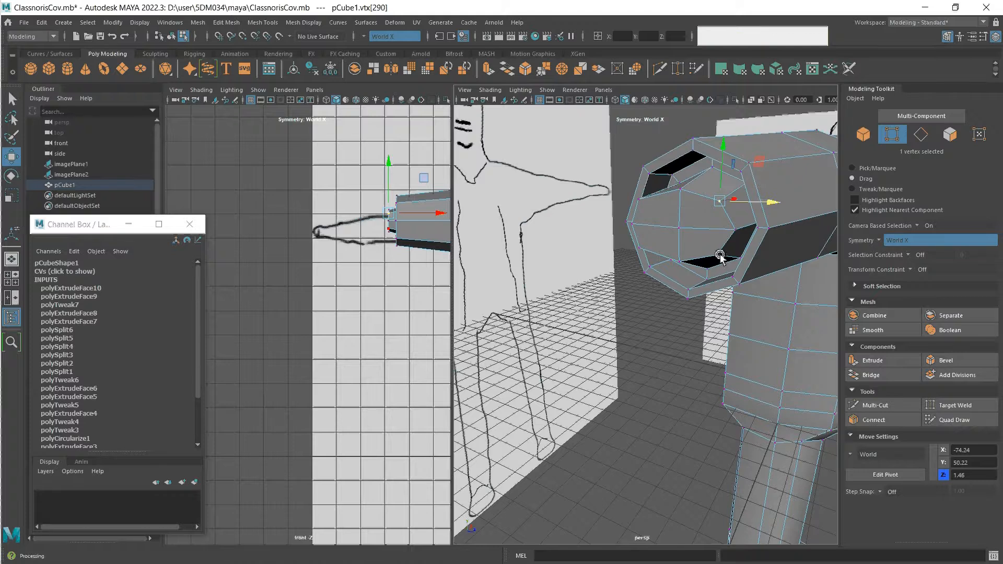
pyautogui.keyDown('shift'); pyautogui.click(719, 256); pyautogui.keyUp('shift')
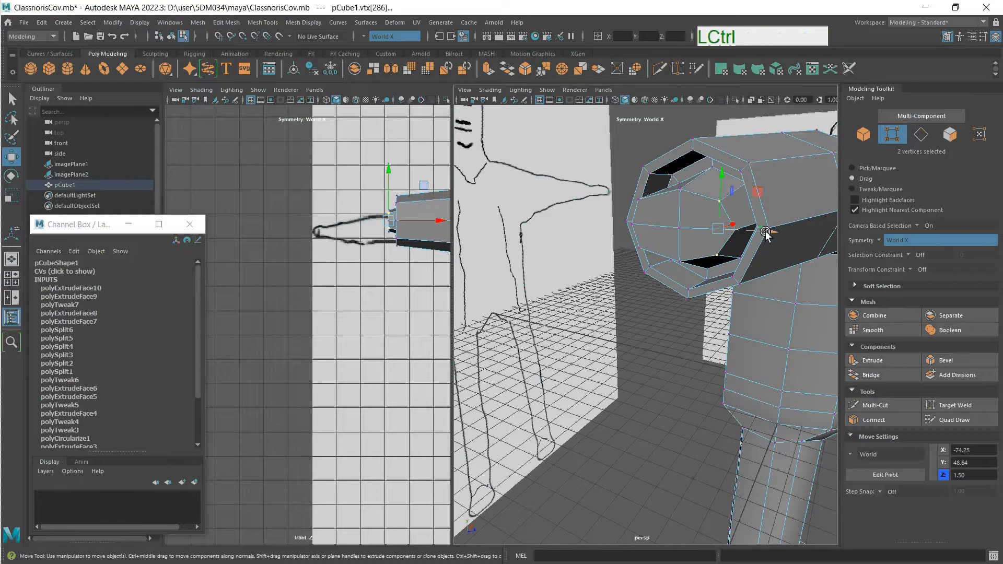
pyautogui.keyDown('ctrl'); pyautogui.moveTo(765, 236); pyautogui.dragTo(773, 231); pyautogui.keyUp('ctrl')
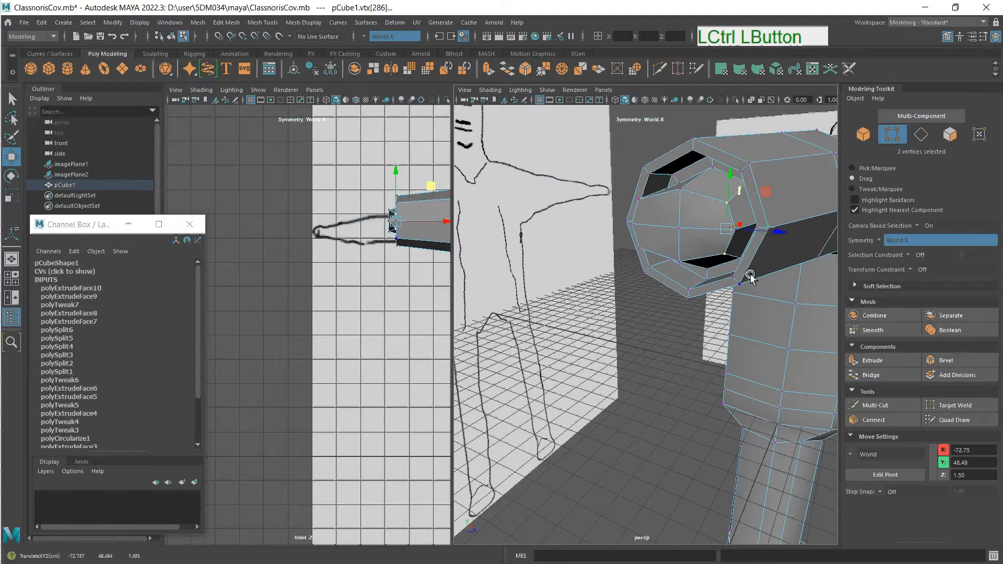
pyautogui.keyDown('alt'); pyautogui.moveTo(750, 277); pyautogui.dragTo(704, 263); pyautogui.keyUp('alt')
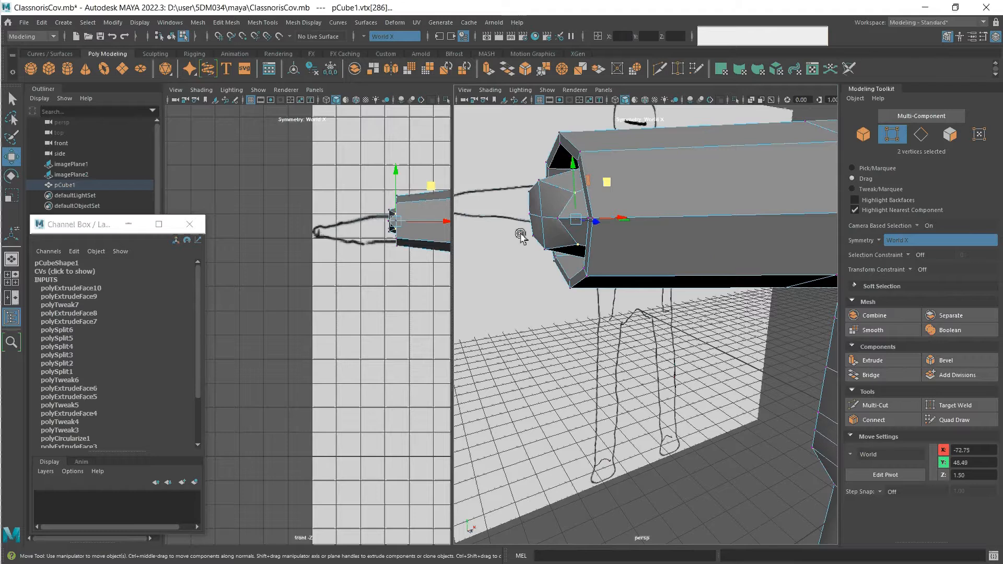
pyautogui.keyDown('alt'); pyautogui.moveTo(537, 262); pyautogui.dragTo(547, 277); pyautogui.keyUp('alt')
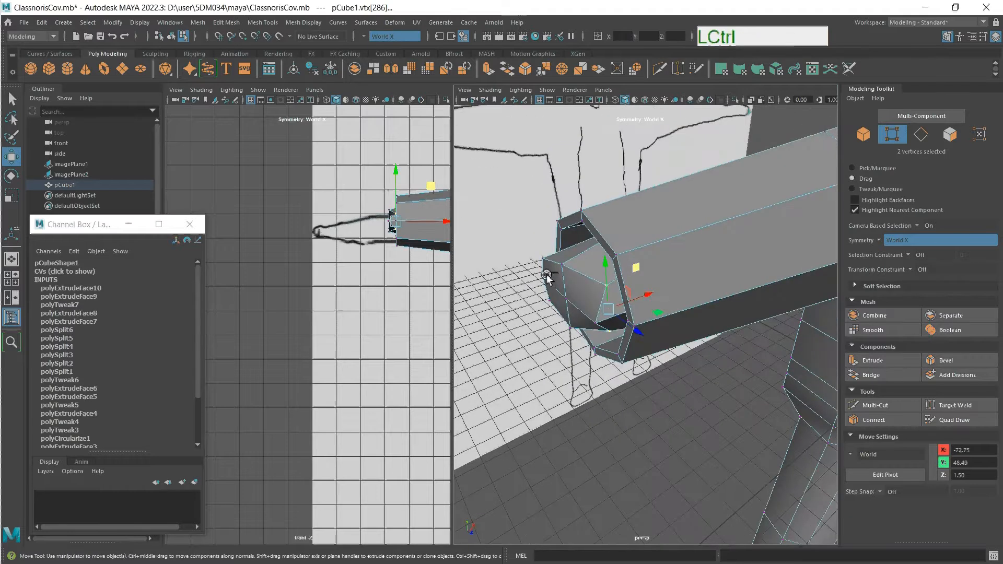
pyautogui.hotkey('ctrl', 'z')
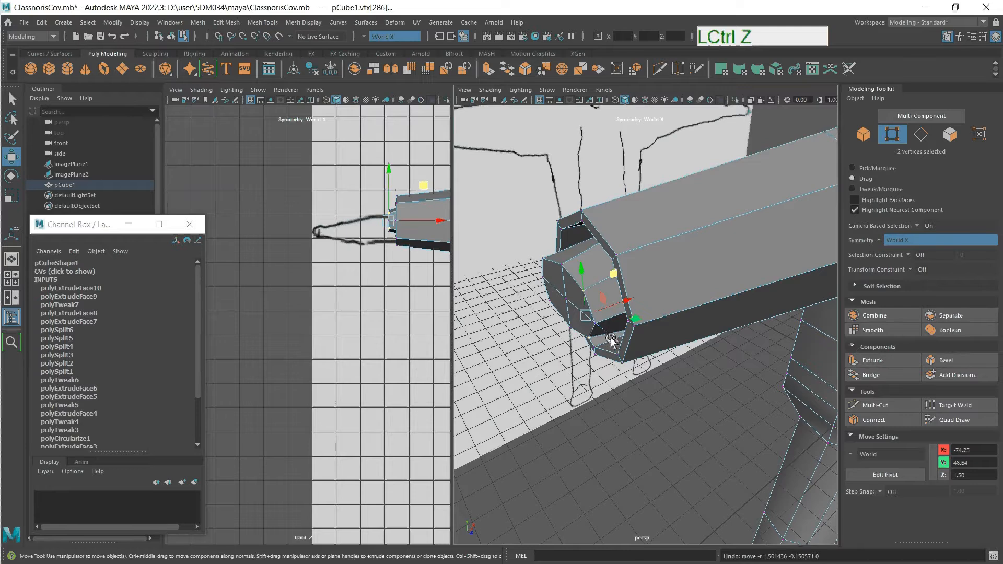
# - Move the selected pair of wrist-end vertices outward along Z to 2.12
pyautogui.moveTo(610, 341)
pyautogui.mouseDown()
pyautogui.moveTo(616, 350)
pyautogui.moveTo(643, 290)
pyautogui.moveTo(640, 339)
pyautogui.moveTo(626, 334)
pyautogui.moveTo(616, 350)
pyautogui.moveTo(672, 291)
pyautogui.mouseUp()
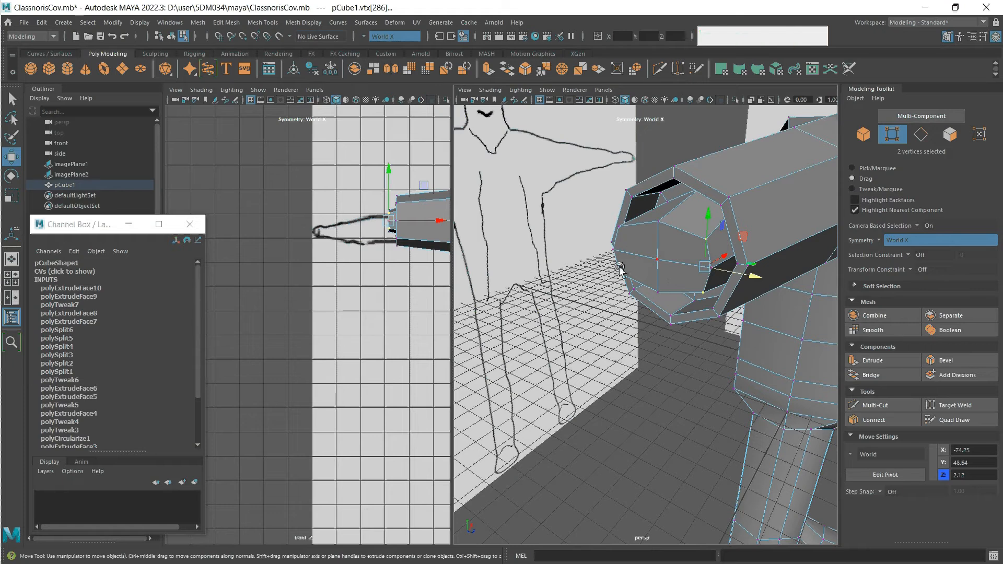
pyautogui.keyDown('alt'); pyautogui.moveTo(678, 252); pyautogui.dragTo(645, 257); pyautogui.keyUp('alt')
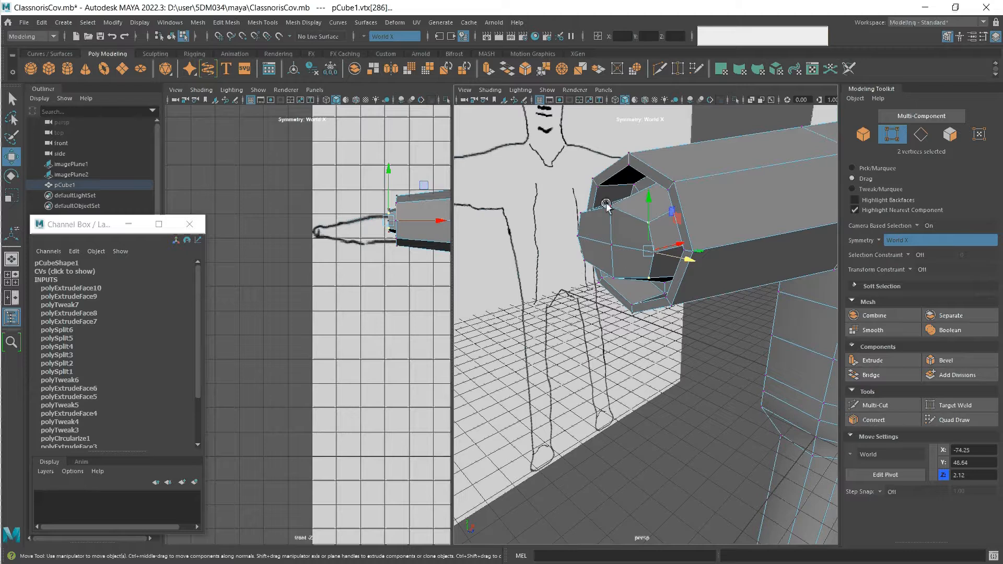
# - Move the wrist-end rim's lower middle vertex to Y 46.88 and its upper middle vertex to Y 50.41
pyautogui.click(612, 278)
pyautogui.moveTo(612, 239); pyautogui.dragTo(613, 231)
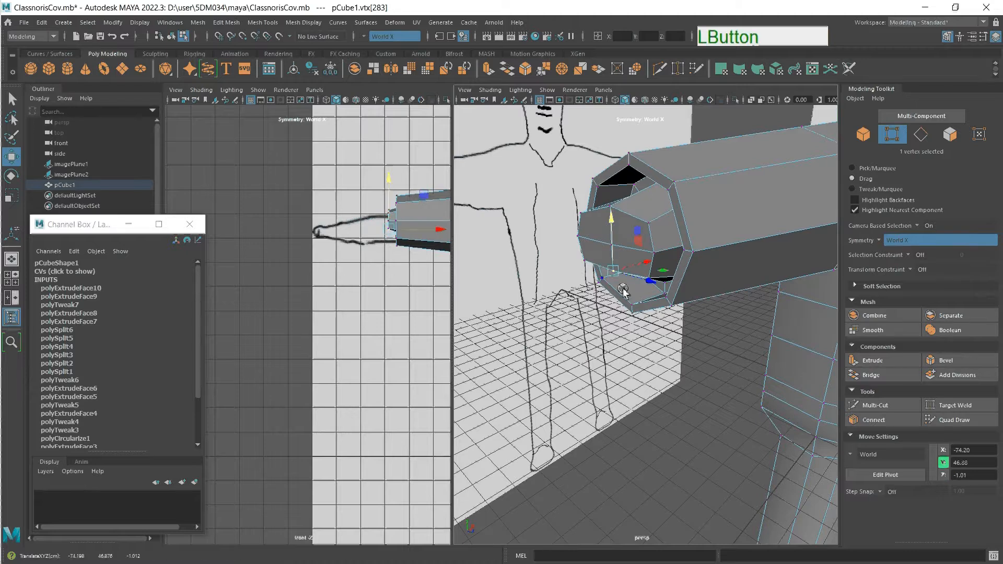
pyautogui.click(612, 206)
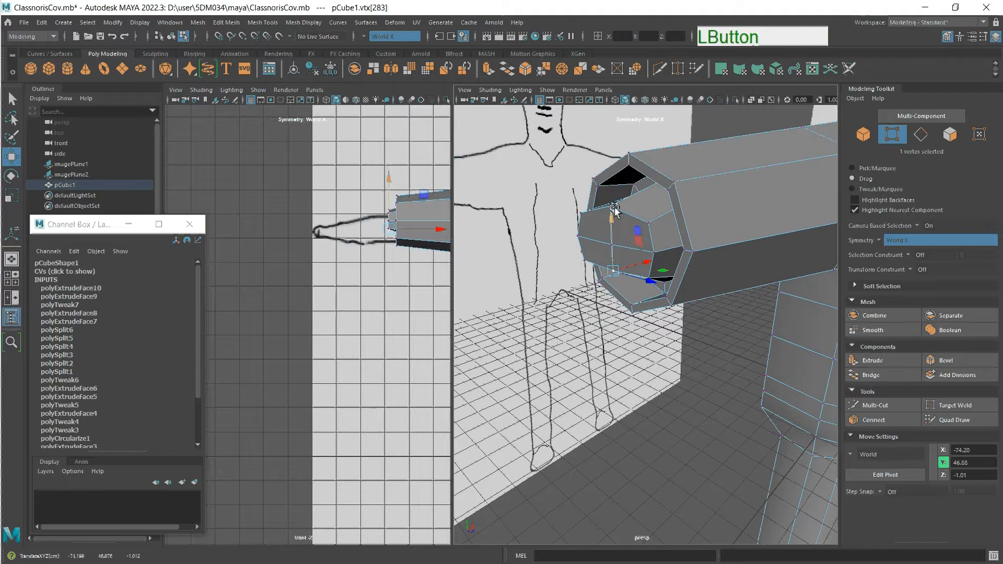
pyautogui.moveTo(610, 166); pyautogui.dragTo(615, 169)
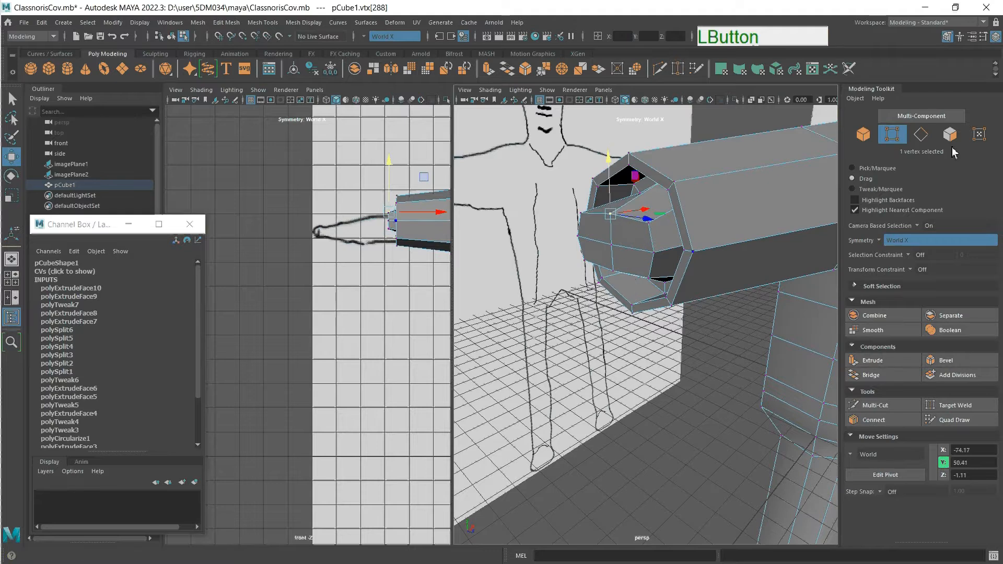
# - Extrude the four wrist-end faces toward the hand with a thickness of 6.3 and an offset of -0.2
pyautogui.hotkey('ctrl', 'F11')
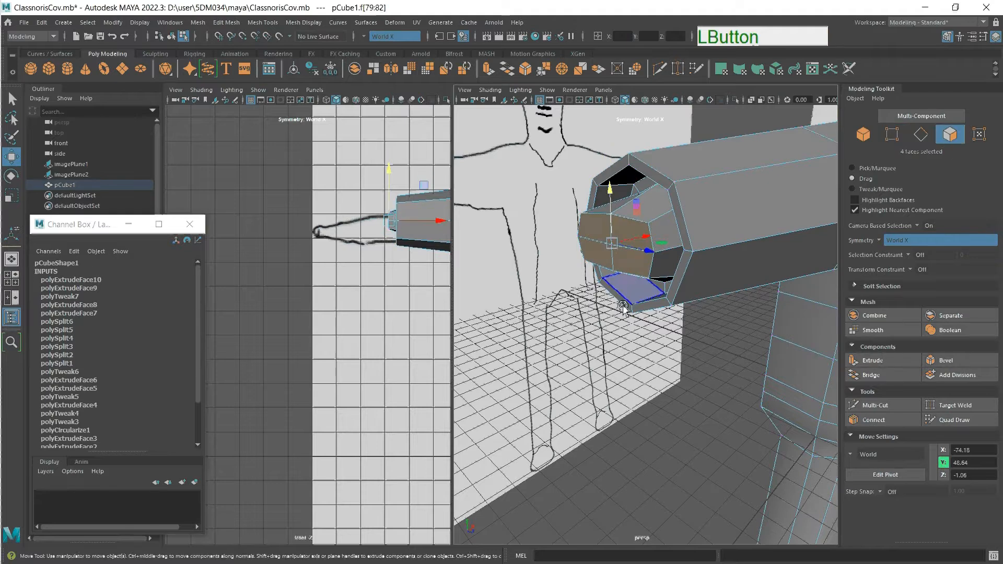
pyautogui.hotkey('ctrl', 'e')
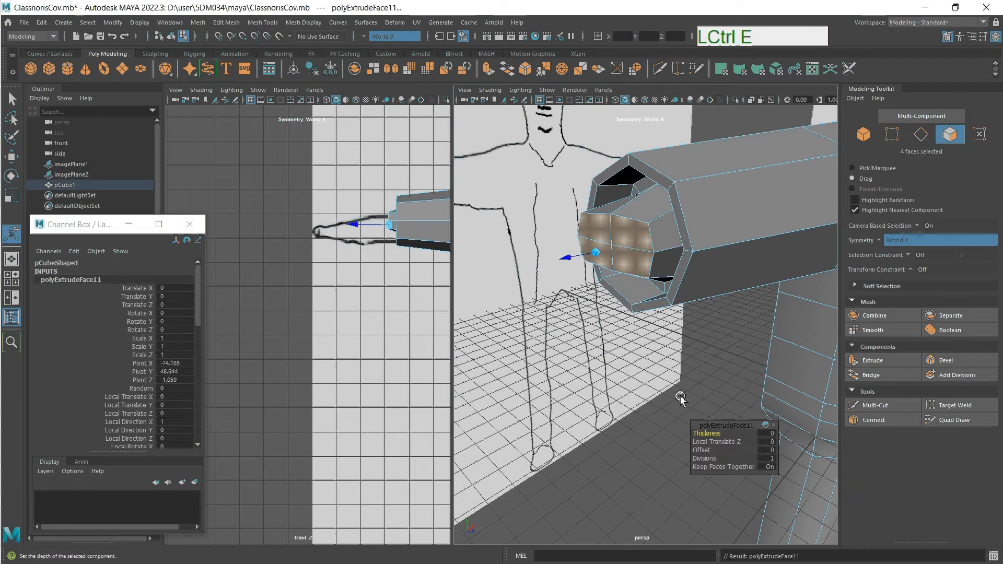
pyautogui.moveTo(673, 449); pyautogui.dragTo(809, 428, button='middle')
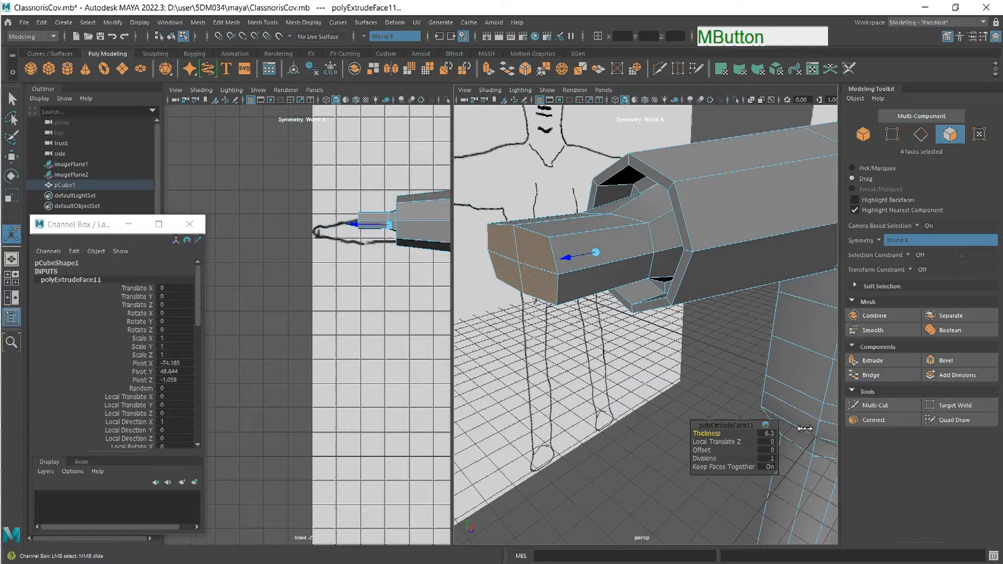
pyautogui.click(773, 452)
pyautogui.moveTo(774, 452); pyautogui.dragTo(773, 453, button='middle')
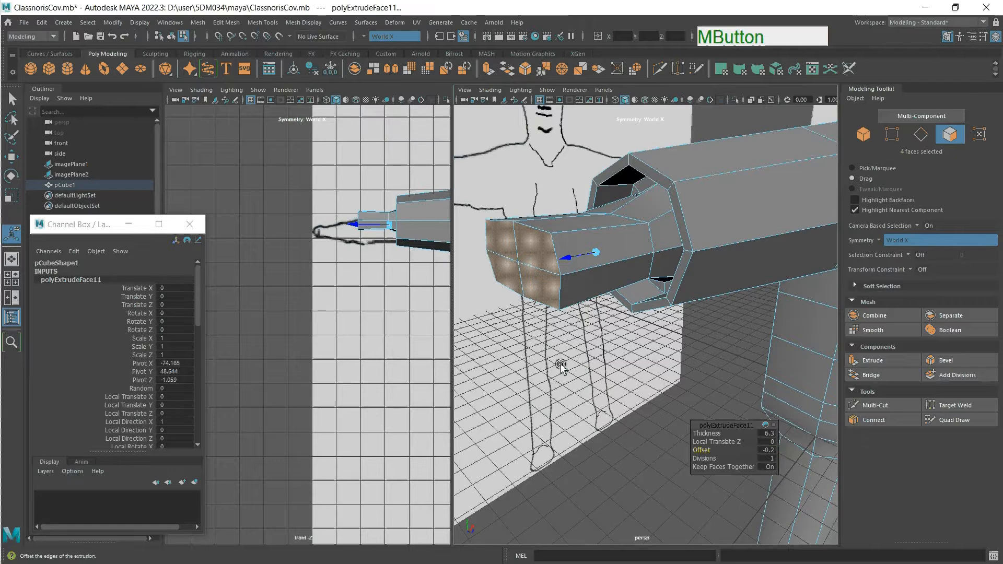
# - Scale the four extruded end faces down along Y so the hand block tapers toward its tip
pyautogui.press('r')
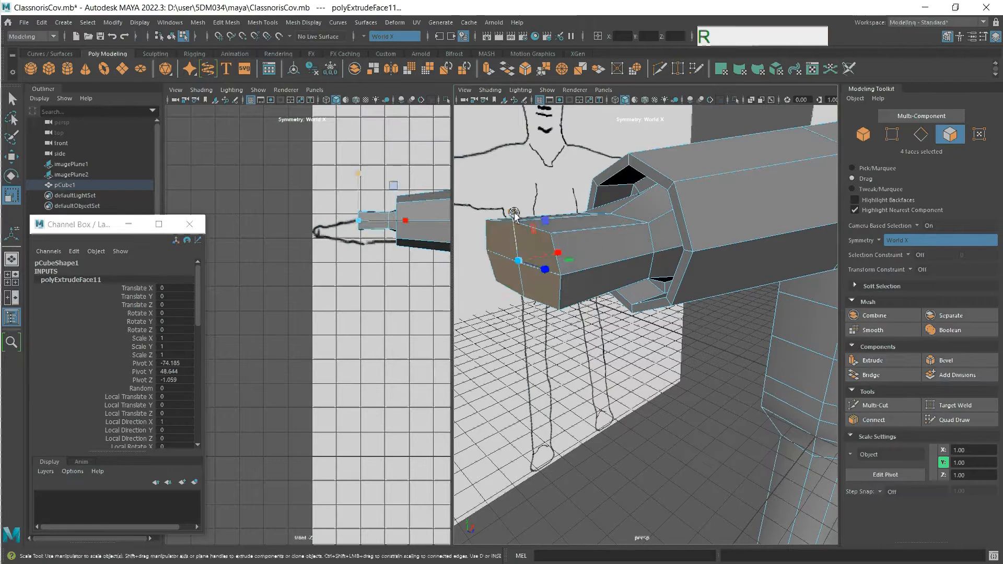
pyautogui.moveTo(512, 215); pyautogui.dragTo(514, 242)
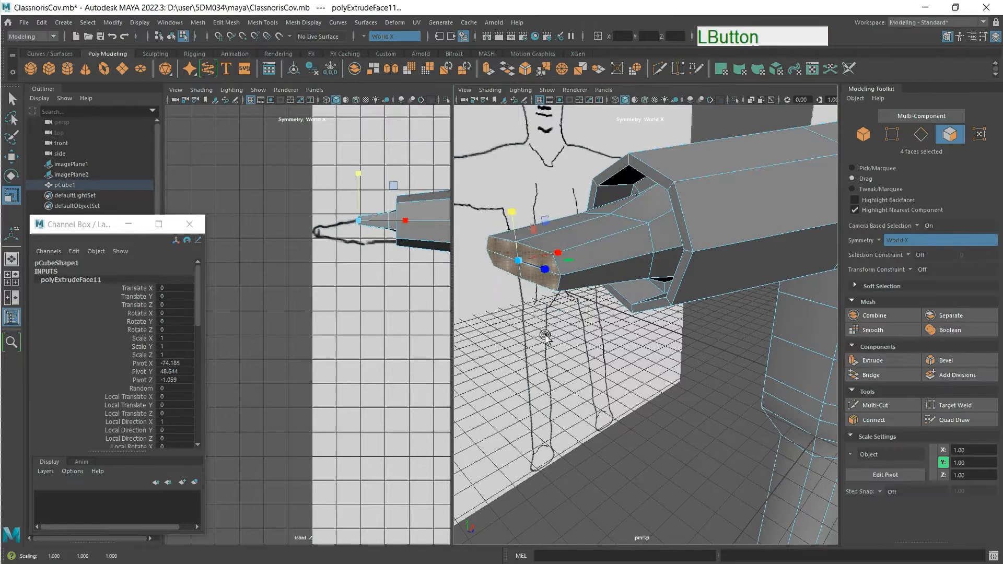
pyautogui.keyDown('alt'); pyautogui.moveTo(543, 347); pyautogui.dragTo(654, 345, button='middle'); pyautogui.keyUp('alt')
pyautogui.moveTo(654, 346)
pyautogui.keyDown('alt'); pyautogui.mouseDown()
pyautogui.moveTo(681, 339)
pyautogui.moveTo(651, 345)
pyautogui.mouseUp(); pyautogui.keyUp('alt')
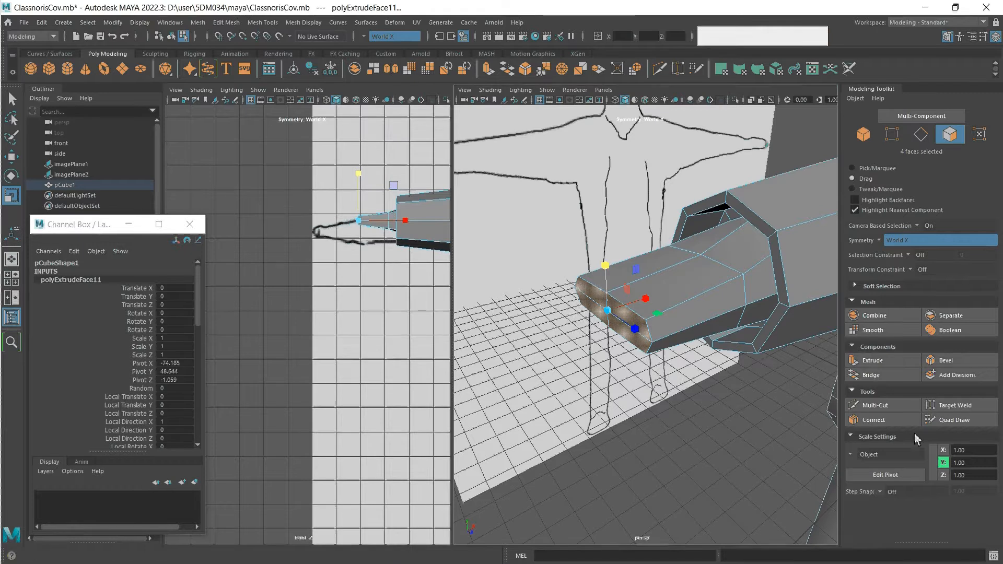
# - Insert an edge loop around the extruded hand block with Multi-Cut, at about 42% of its length
pyautogui.click(907, 407)
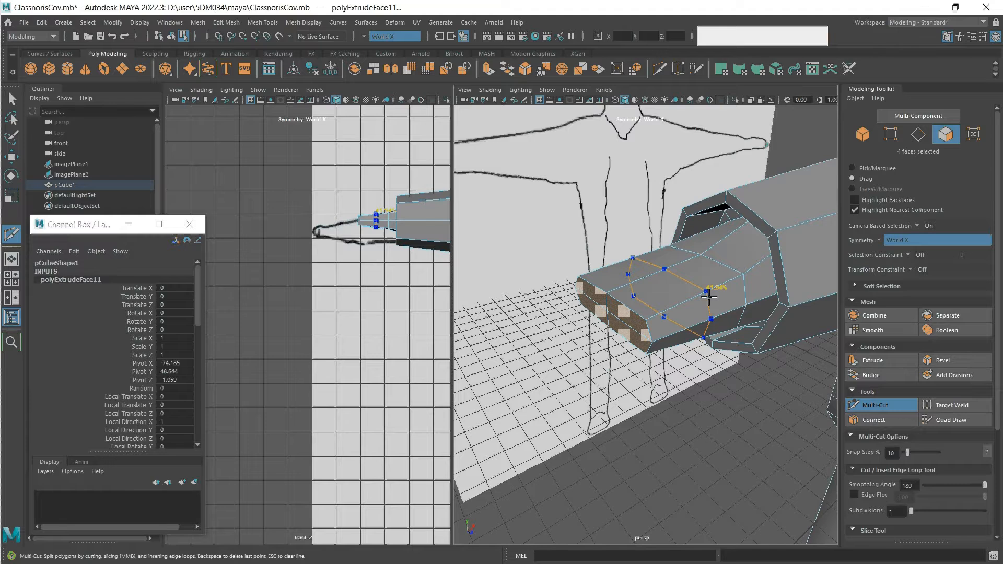
pyautogui.keyDown('ctrl'); pyautogui.click(709, 297); pyautogui.keyUp('ctrl')
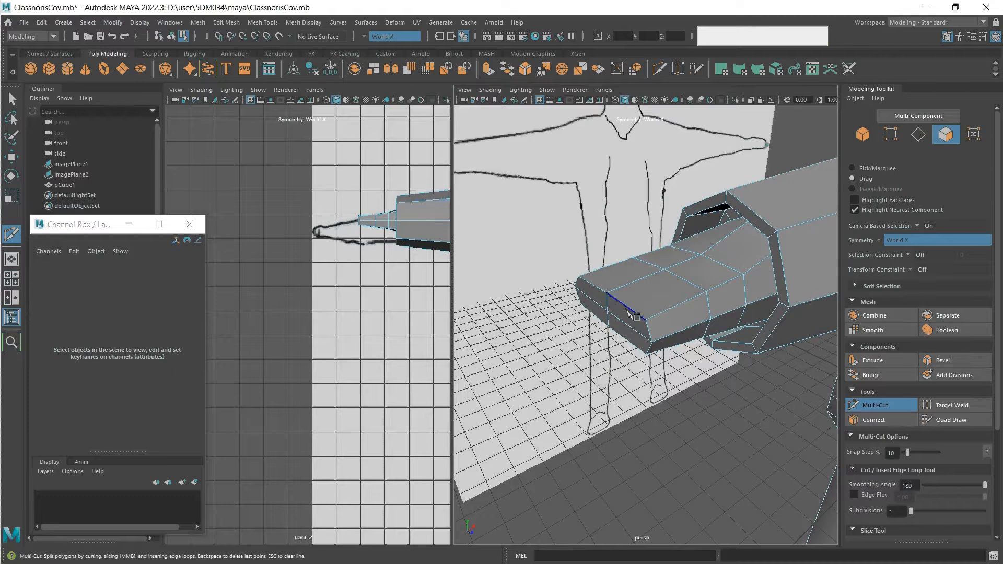
pyautogui.click(892, 405)
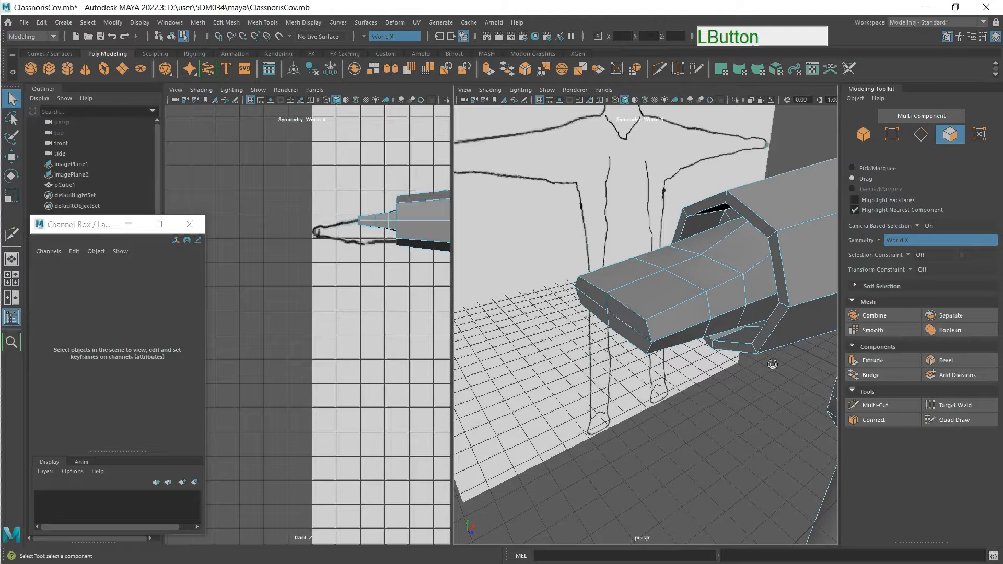
# - Select the four faces at the tip of the extruded hand block
pyautogui.click(602, 316)
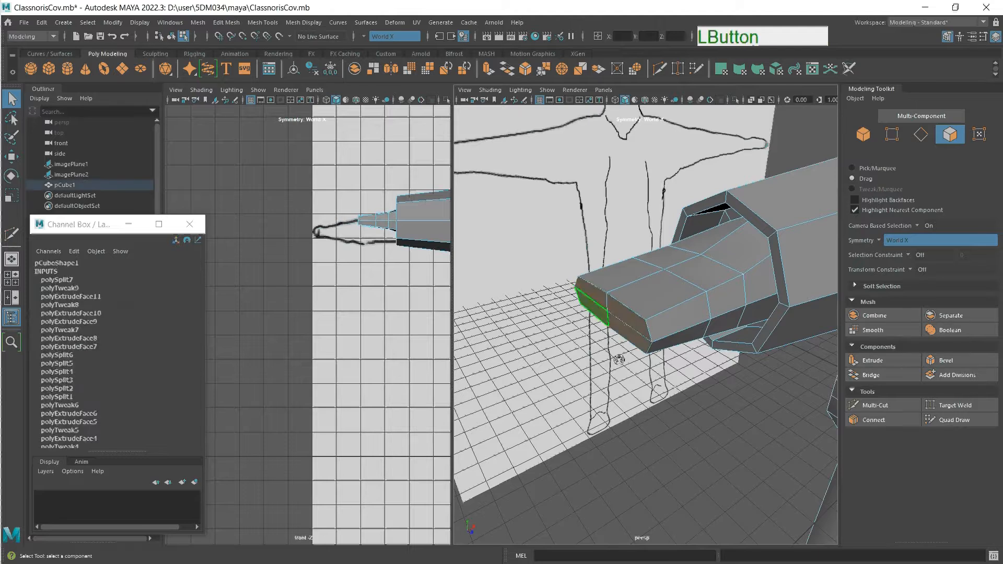
pyautogui.moveTo(619, 360); pyautogui.dragTo(618, 318)
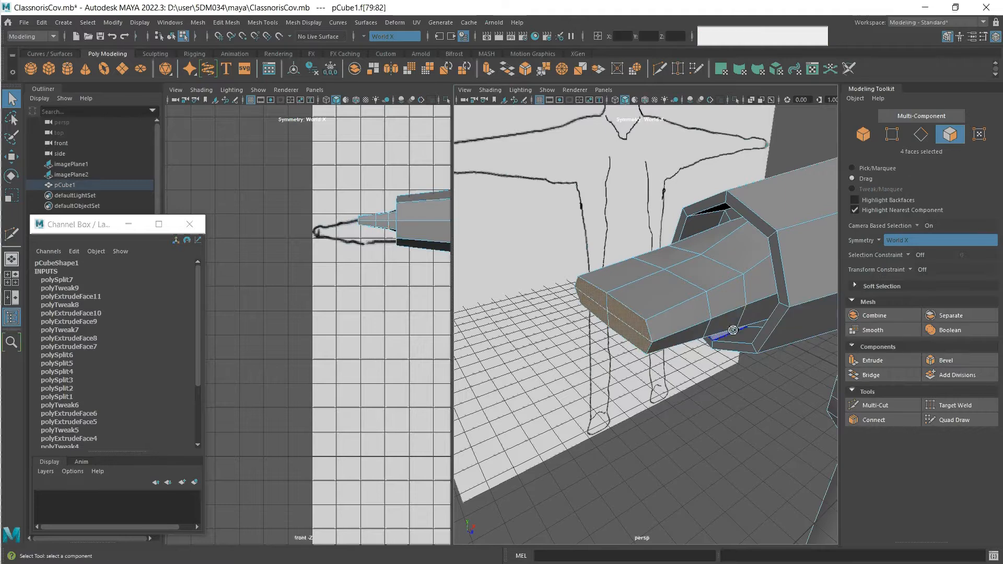
pyautogui.press('a')
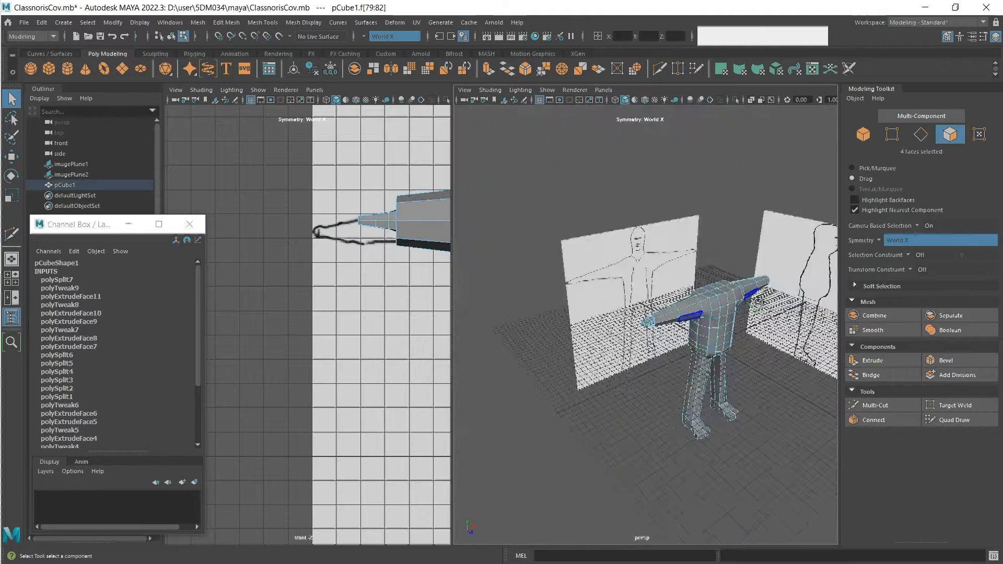
pyautogui.keyDown('alt'); pyautogui.moveTo(756, 302); pyautogui.dragTo(654, 343); pyautogui.keyUp('alt')
pyautogui.press('f')
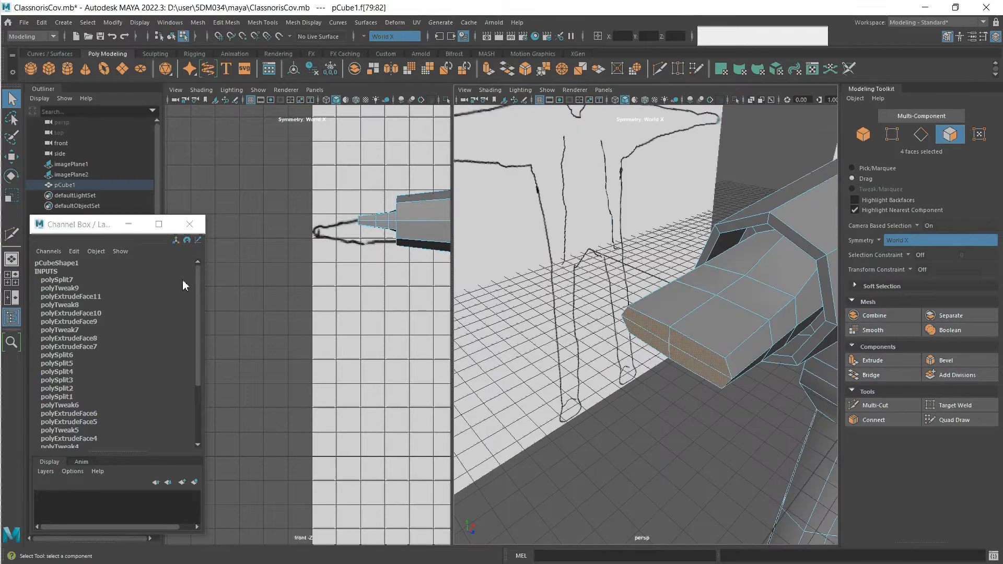
# - Delete the polySplit7 and polyTweak9 nodes from the body mesh's construction history
pyautogui.click(63, 281)
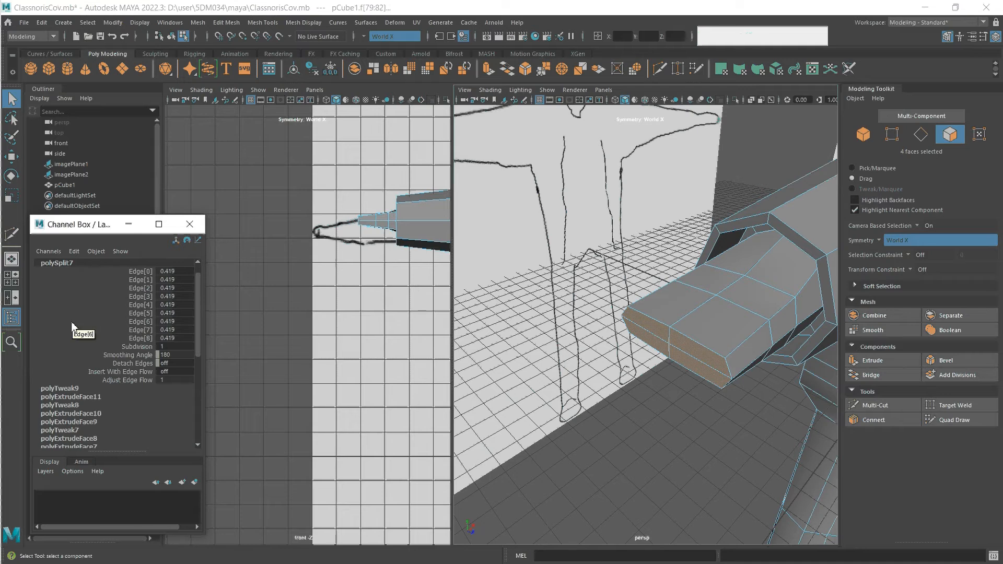
pyautogui.click(73, 251)
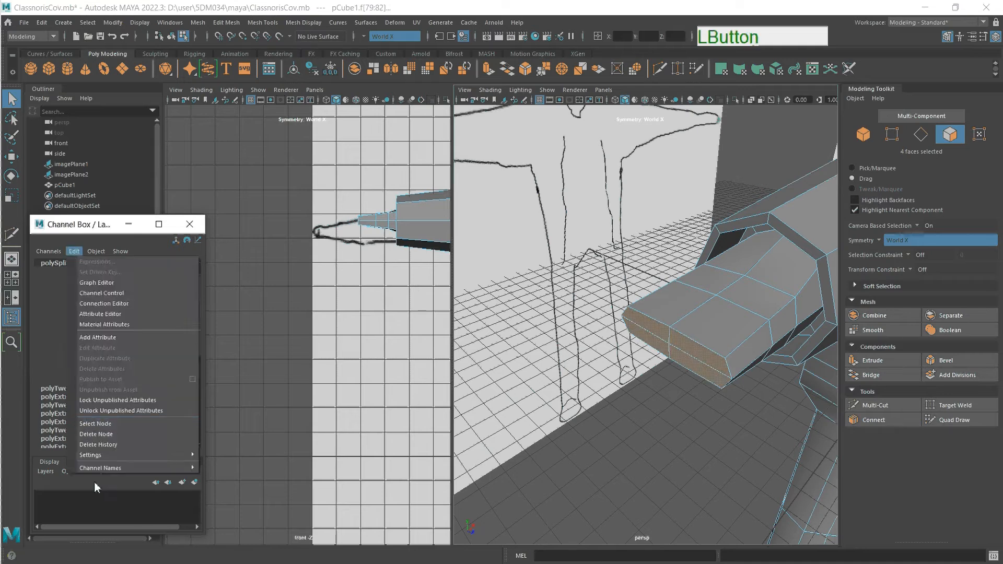
pyautogui.moveTo(94, 455)
pyautogui.click(95, 436)
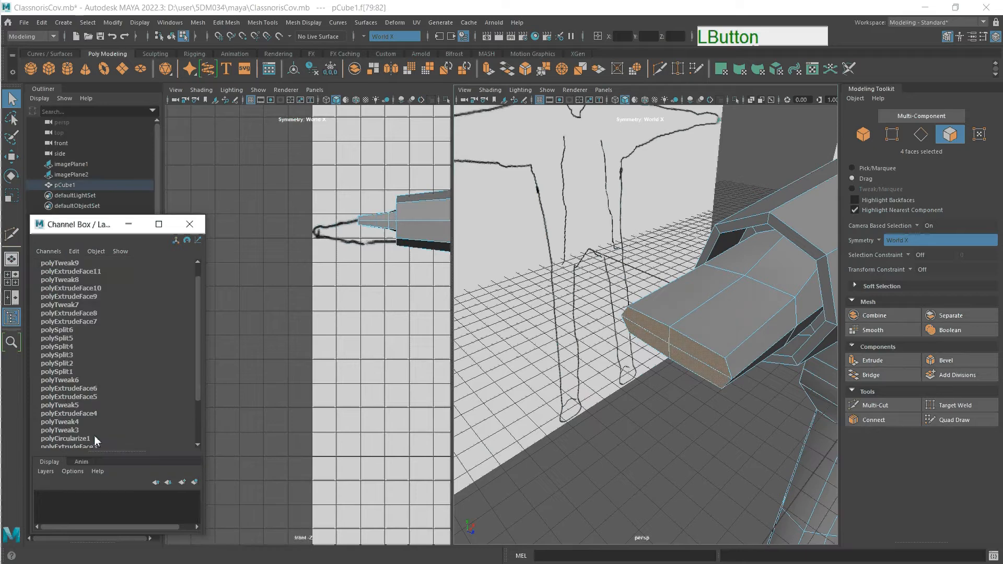
pyautogui.click(71, 265)
pyautogui.click(76, 255)
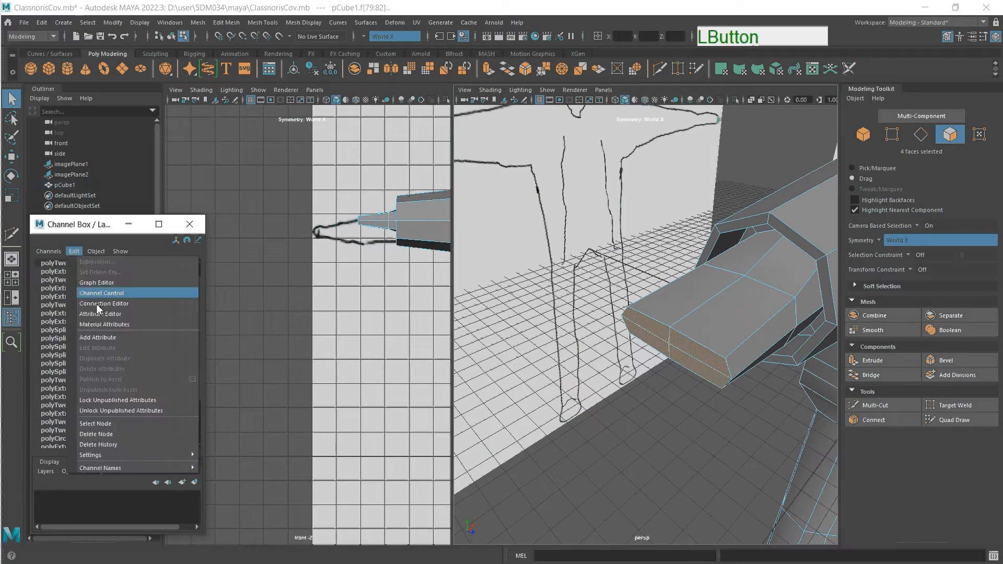
pyautogui.click(105, 436)
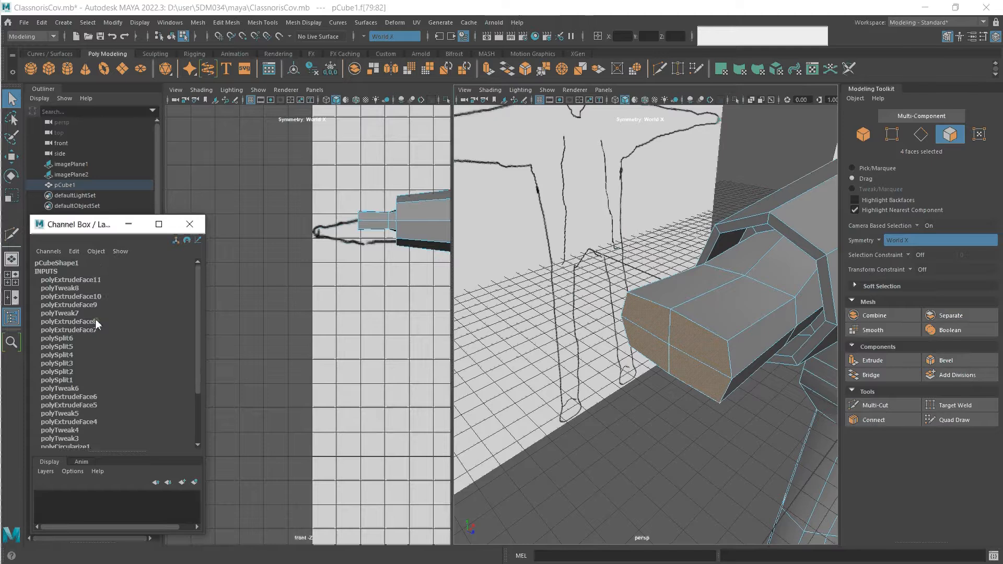
# - Delete the polyExtrudeFace11 node from the body mesh's history to remove the hand block extrusion
pyautogui.click(74, 282)
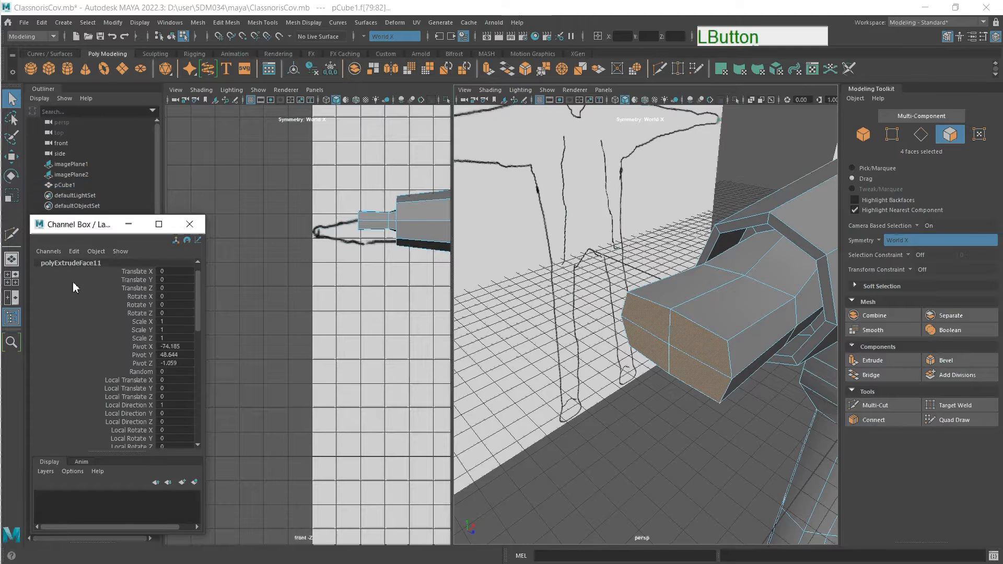
pyautogui.click(74, 251)
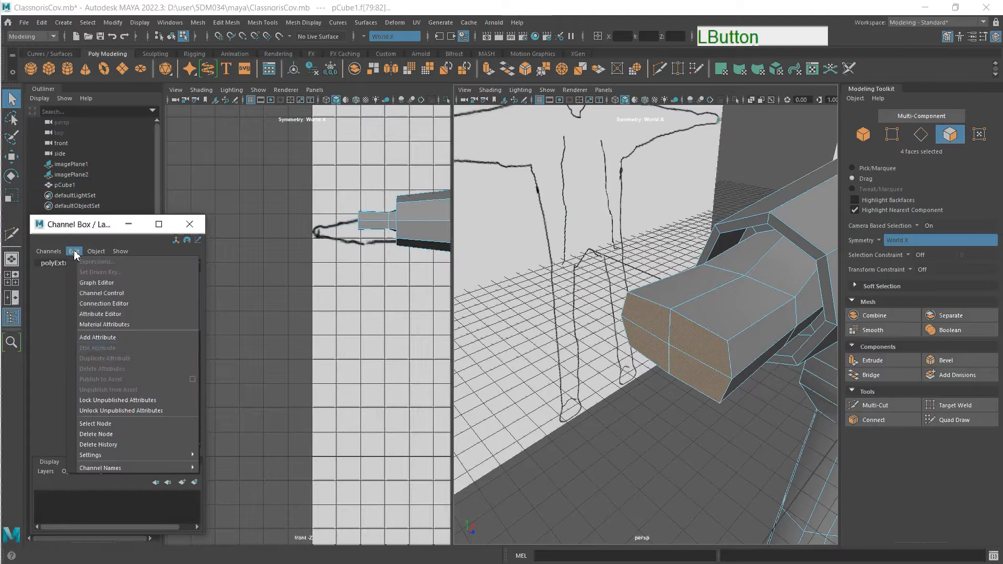
pyautogui.click(96, 434)
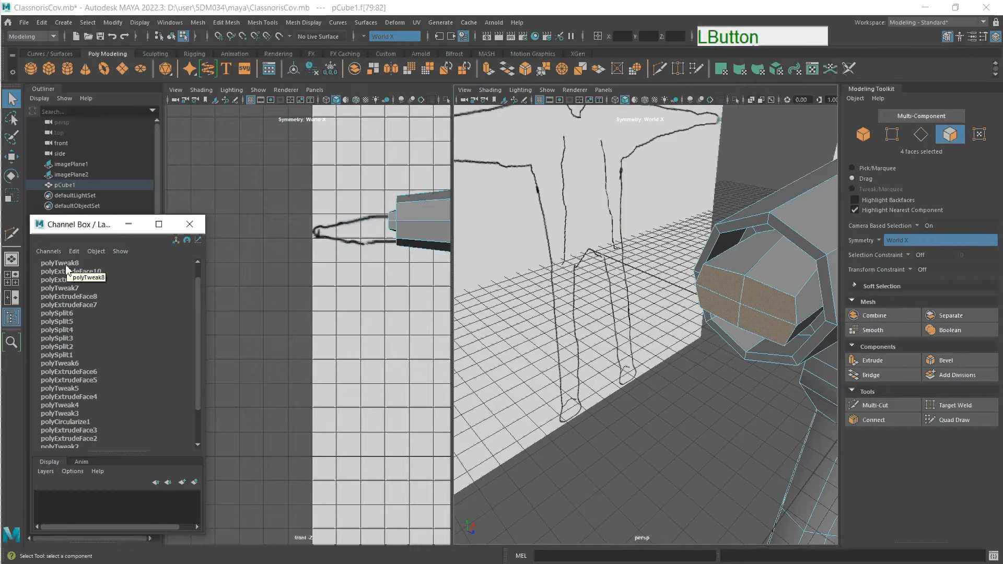
# - Delete the polyTweak8 and polyExtrudeFace10 nodes from the history to remove the wrist shaping and its extrusion
pyautogui.click(74, 251)
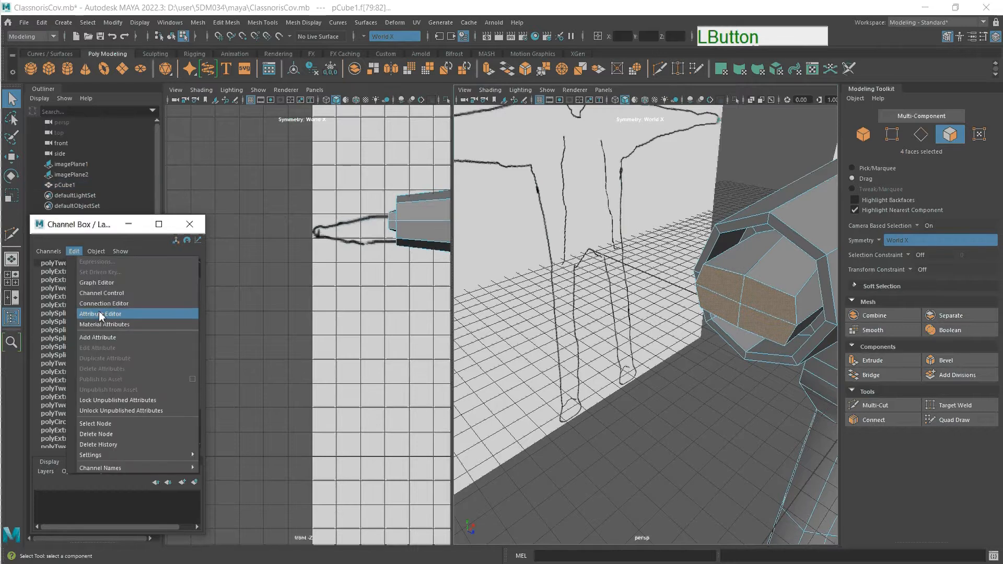
pyautogui.click(96, 435)
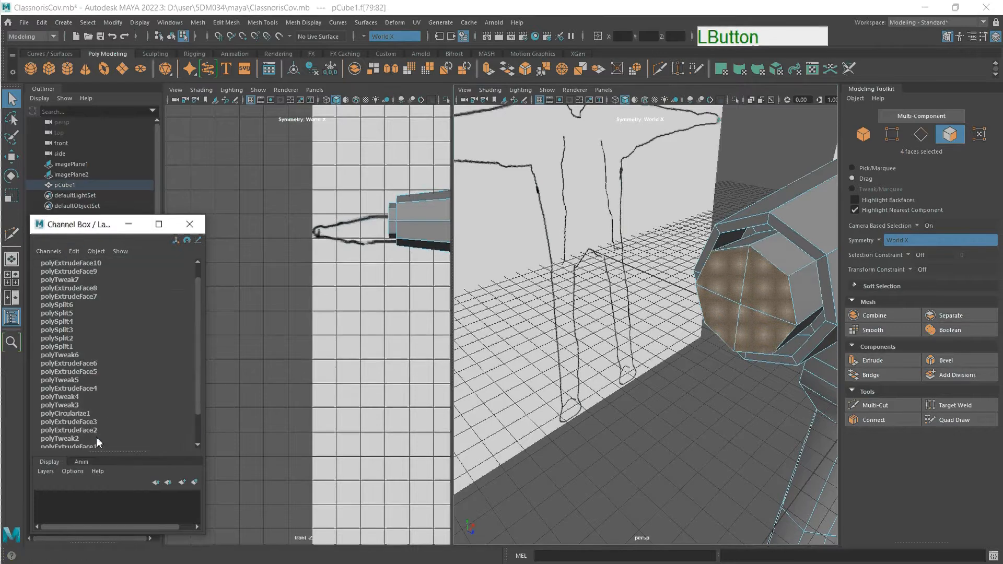
pyautogui.click(74, 252)
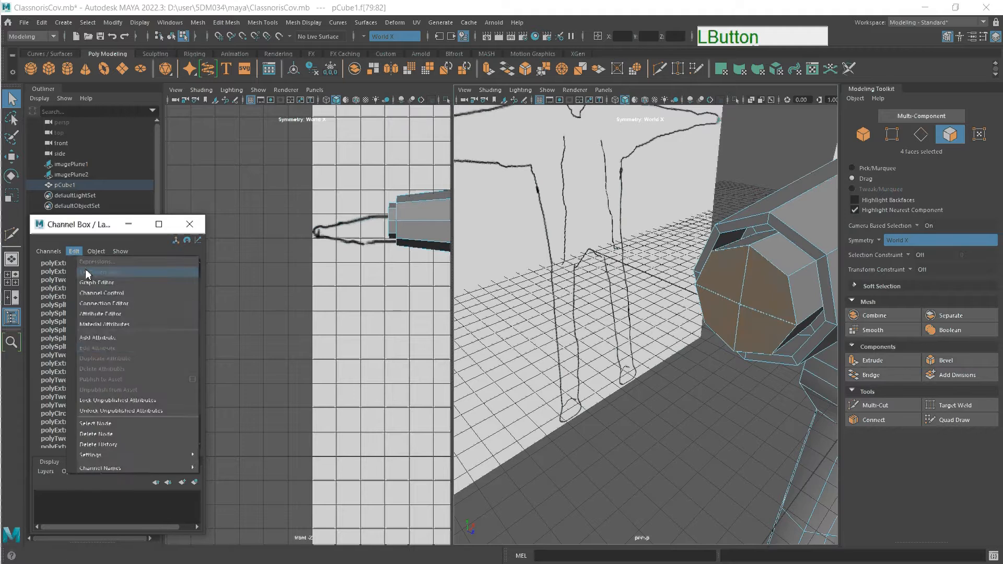
pyautogui.click(96, 436)
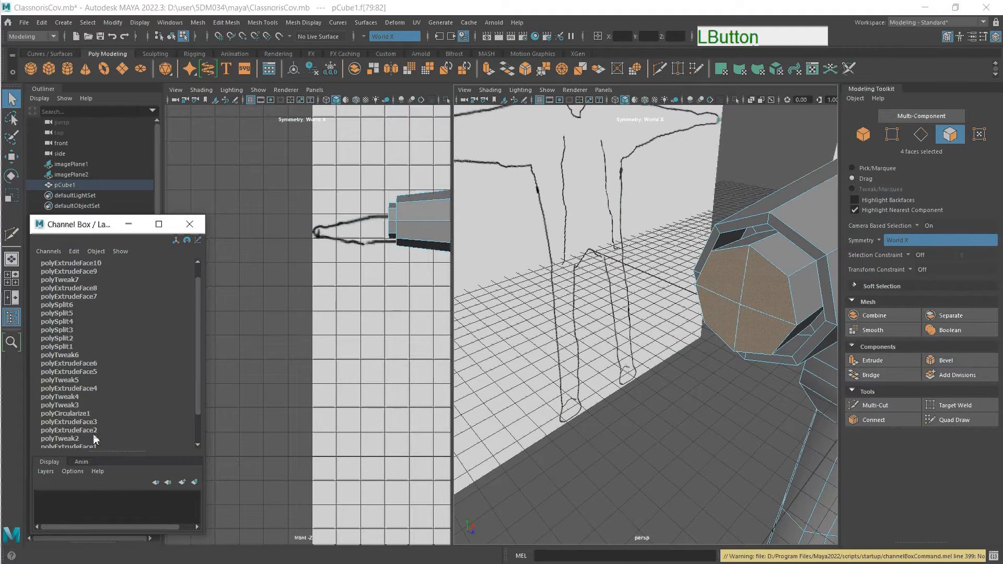
pyautogui.click(79, 278)
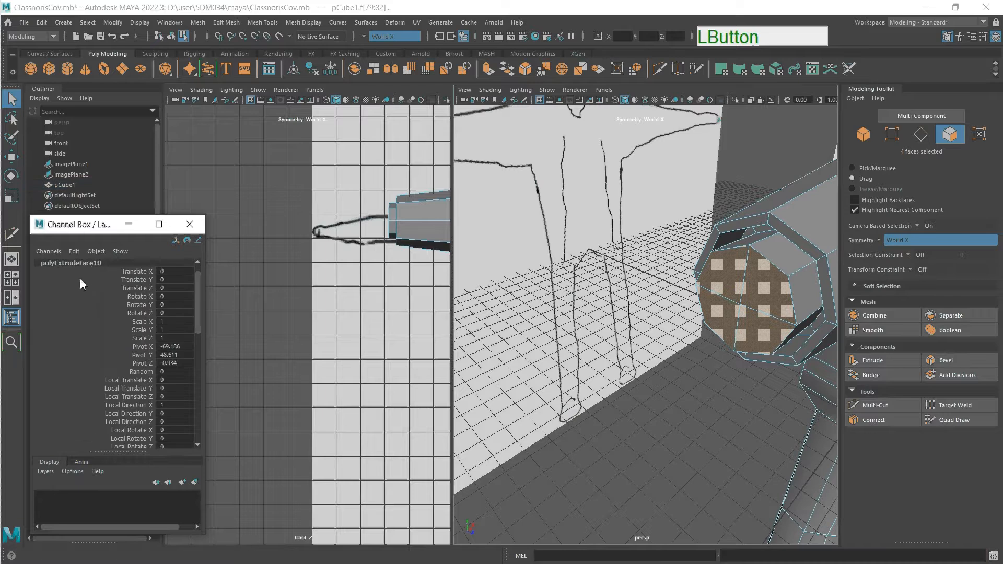
pyautogui.click(78, 252)
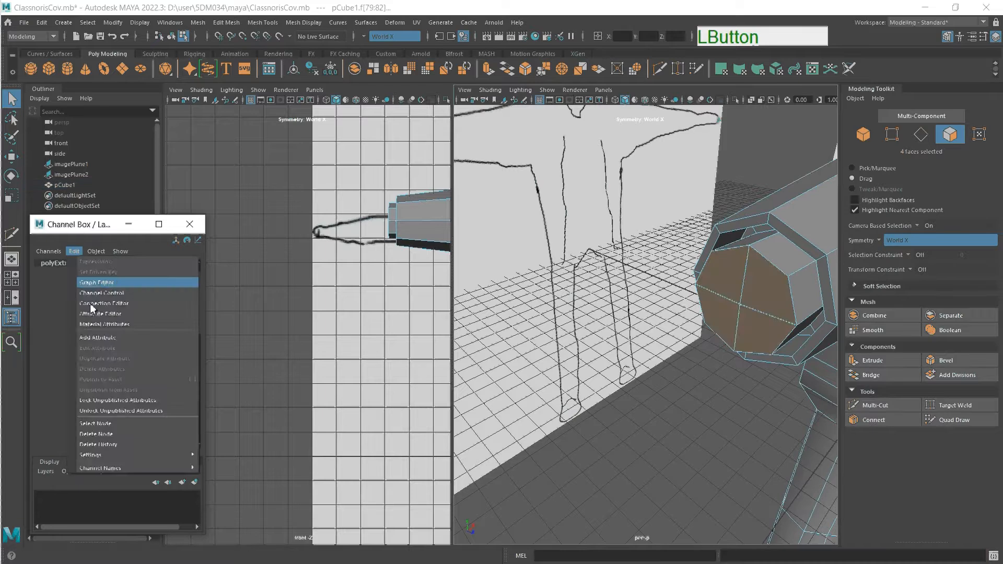
pyautogui.click(111, 435)
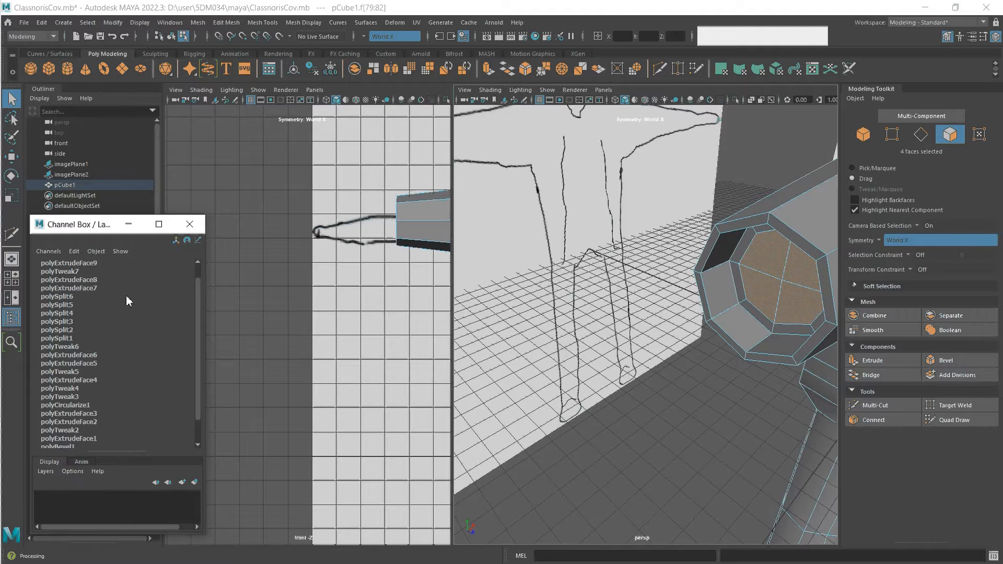
# - Delete the polyExtrudeFace9 node from the body mesh's construction history
pyautogui.scroll(2, 120, 290)
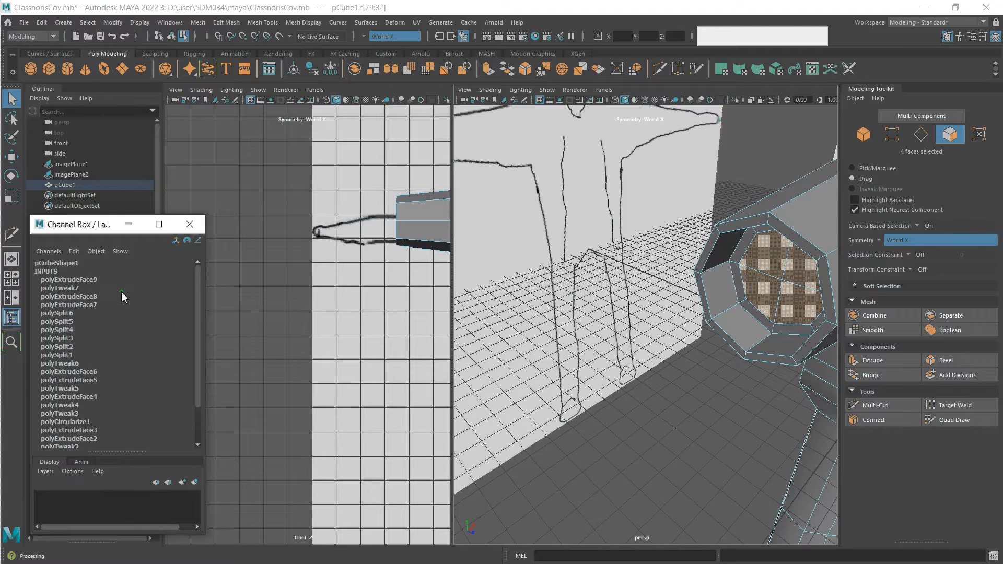
pyautogui.click(77, 281)
pyautogui.click(73, 251)
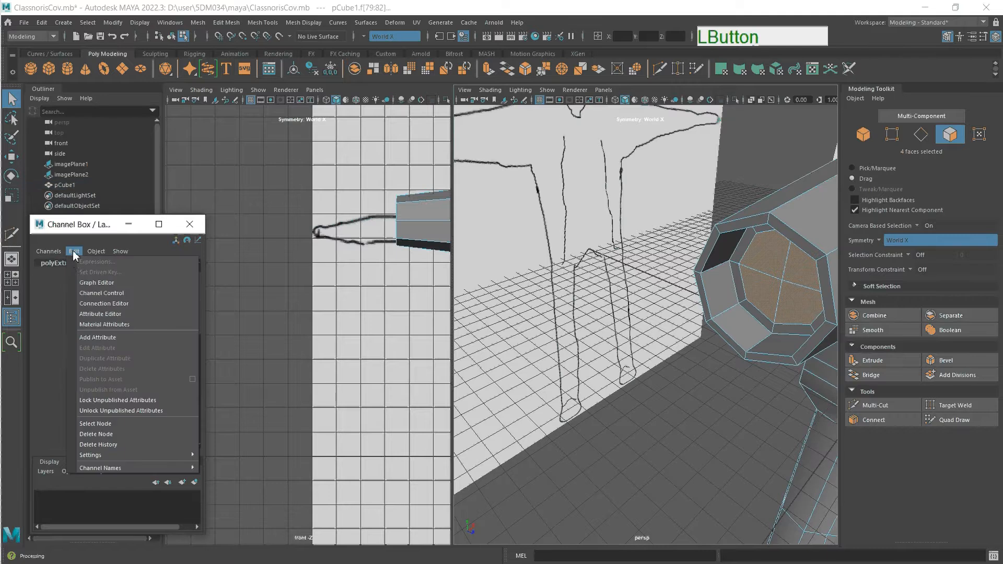
pyautogui.click(102, 434)
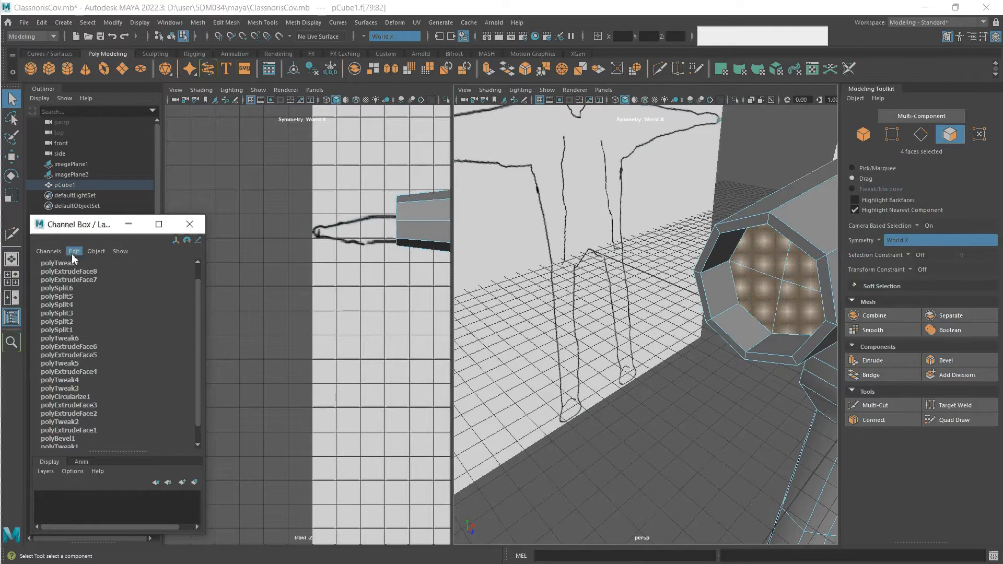
# - Clear the current selection and select the four cap faces inside each sleeve opening on both arms
pyautogui.press('a')
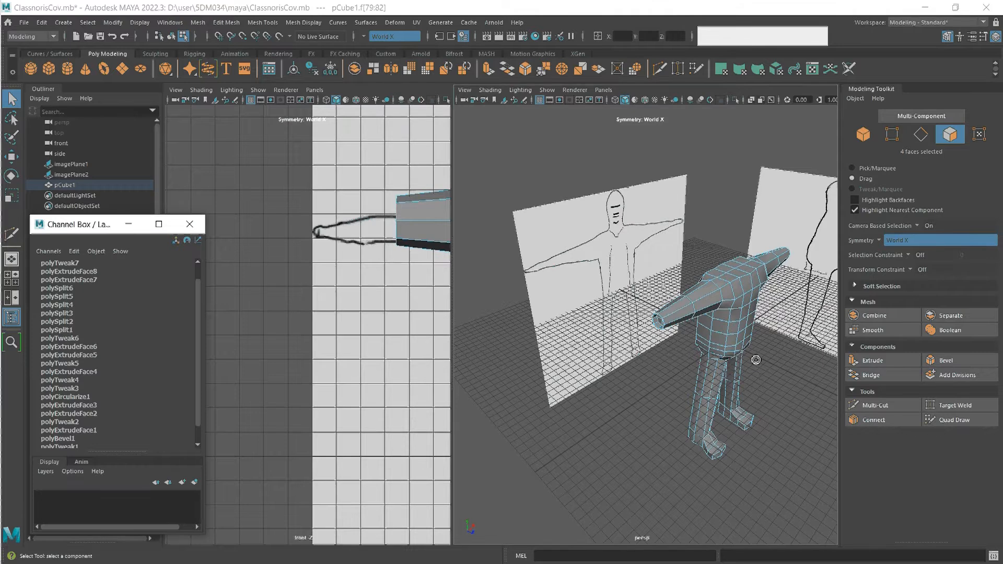
pyautogui.press('super')
pyautogui.press('Escape')
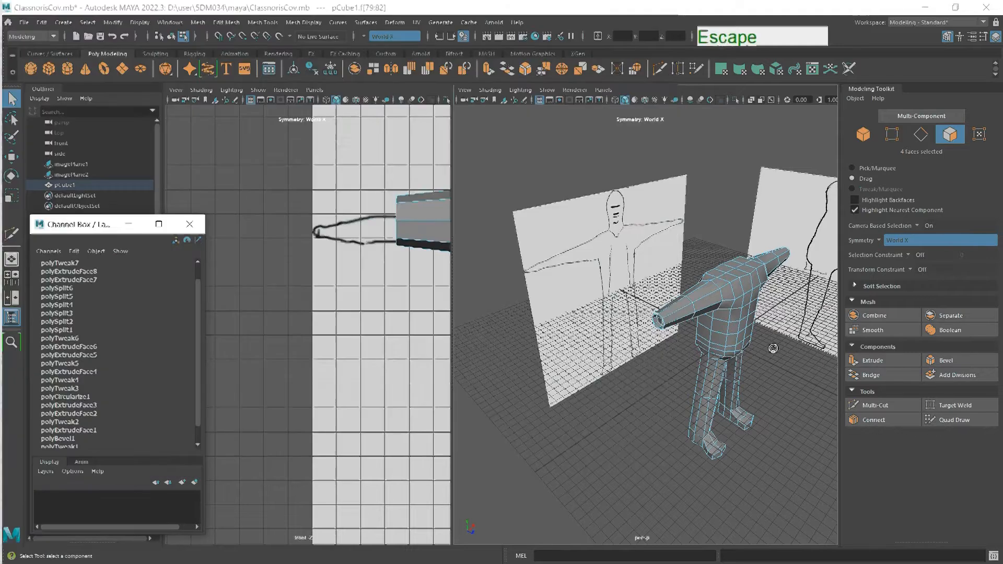
pyautogui.keyDown('alt'); pyautogui.moveTo(770, 347); pyautogui.dragTo(150, 405); pyautogui.keyUp('alt')
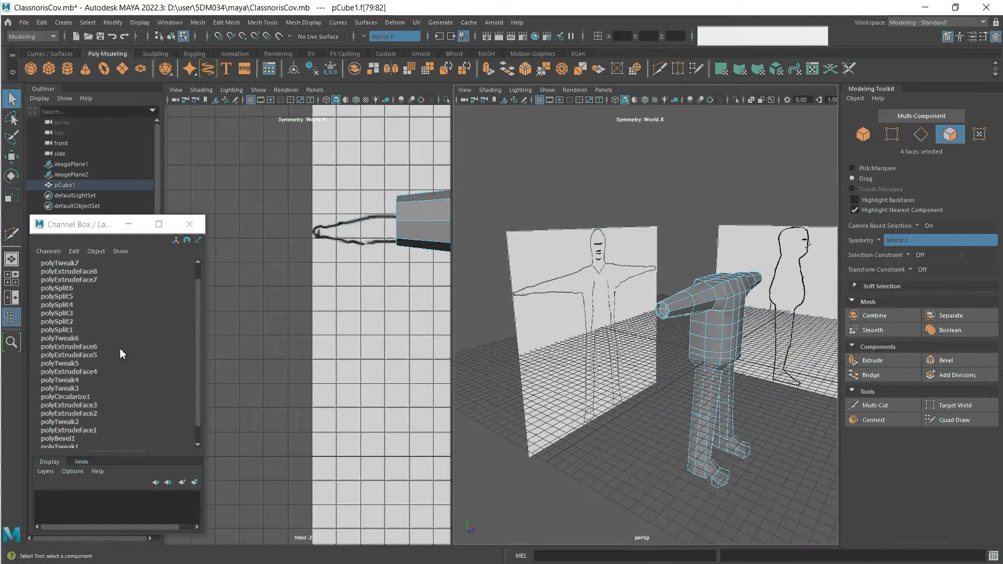
pyautogui.scroll(5, 673, 342)
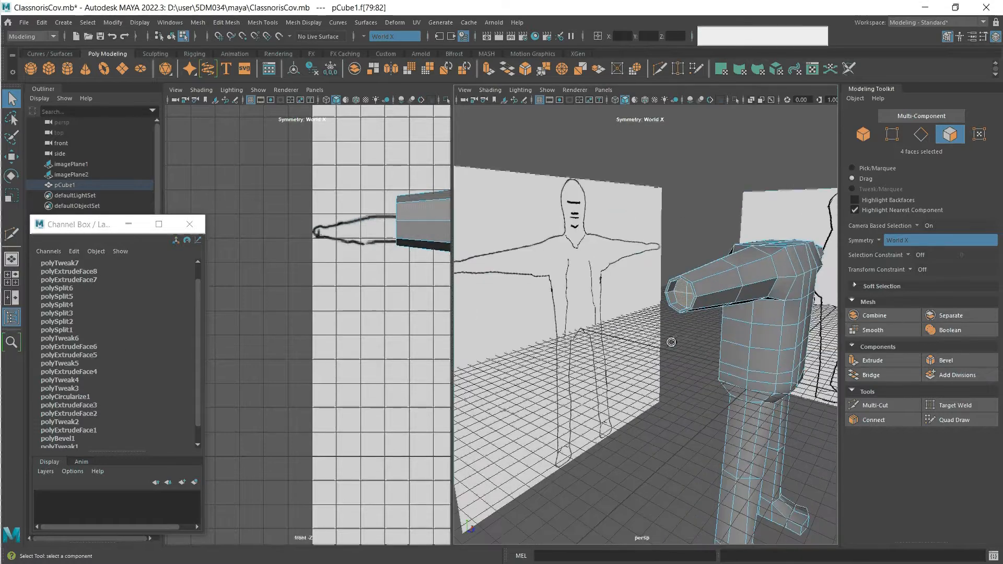
pyautogui.click(682, 207)
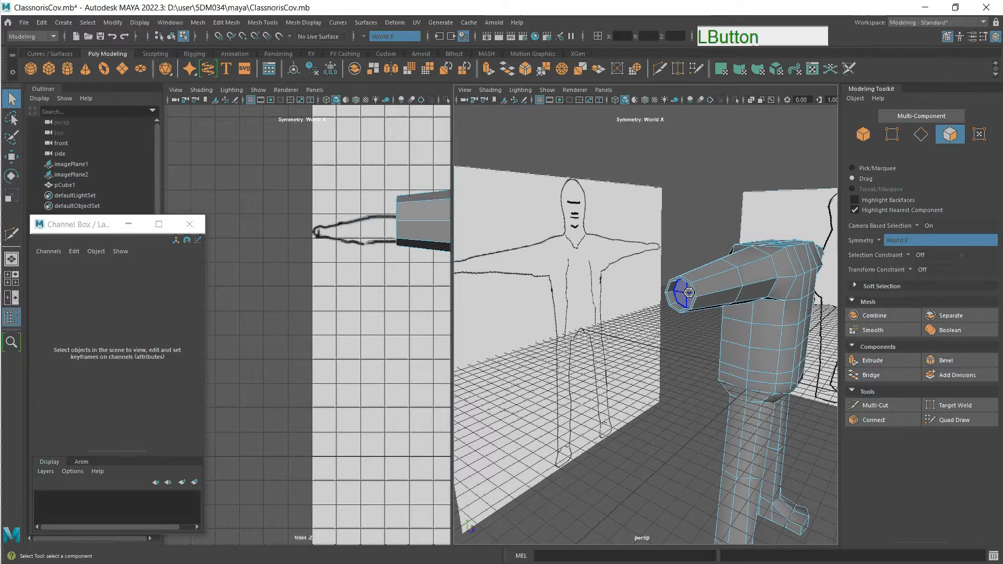
pyautogui.click(678, 298)
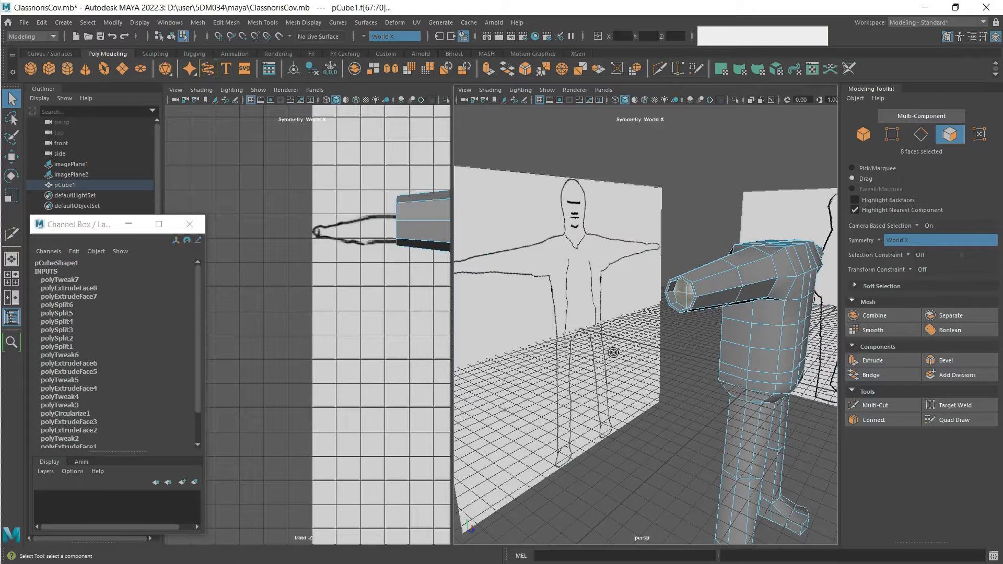
# - Extrude the selected sleeve cap faces with an offset of -0.6
pyautogui.click(882, 362)
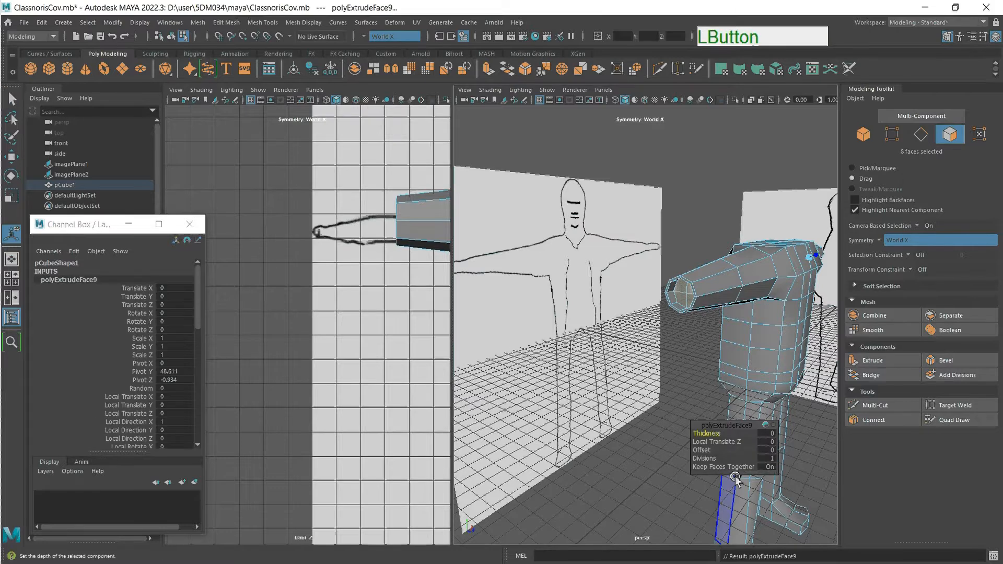
pyautogui.click(767, 450)
pyautogui.moveTo(768, 454); pyautogui.dragTo(768, 459, button='middle')
pyautogui.moveTo(768, 459); pyautogui.dragTo(770, 459, button='middle')
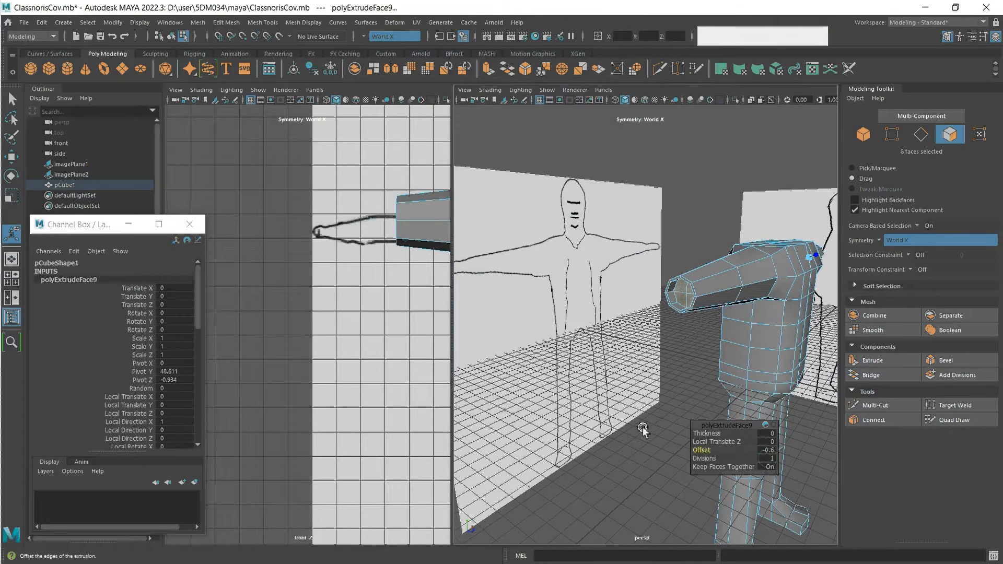
# - Undo the recent wrist and hand extrusions and their vertex edits, back to the first inset extrusion on the arm-end faces
pyautogui.scroll(4, 678, 329)
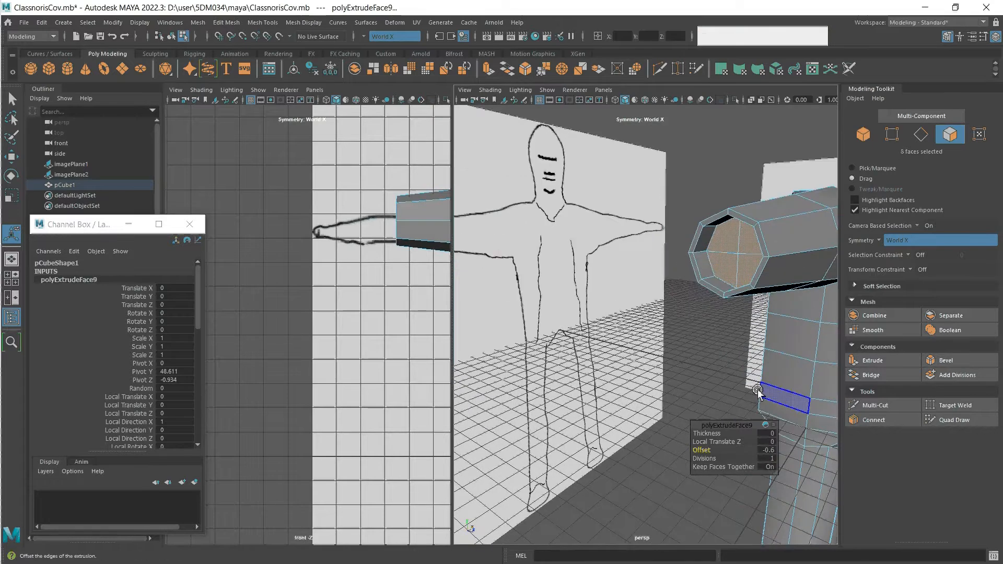
pyautogui.press('q')
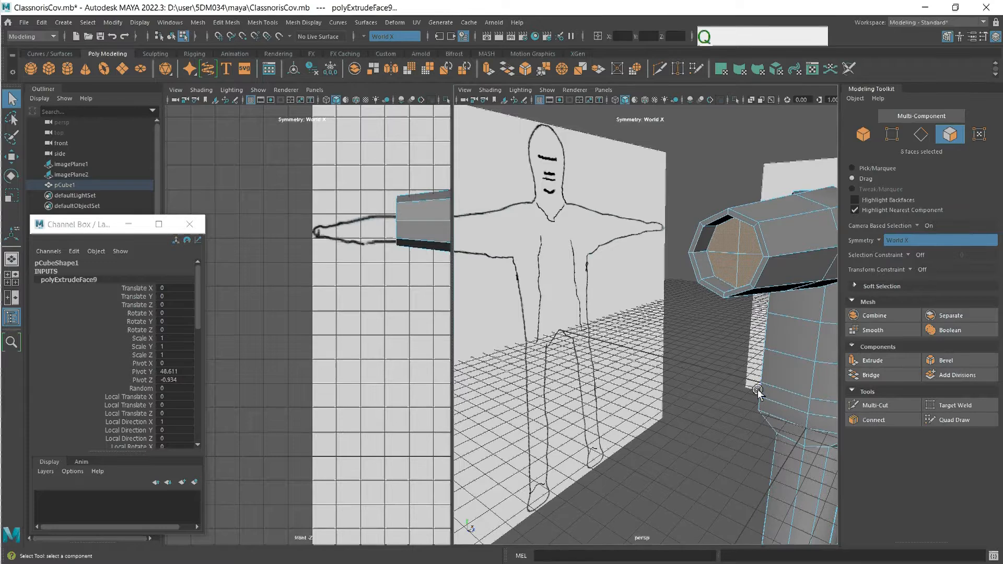
pyautogui.hotkey('ctrl', 'z')
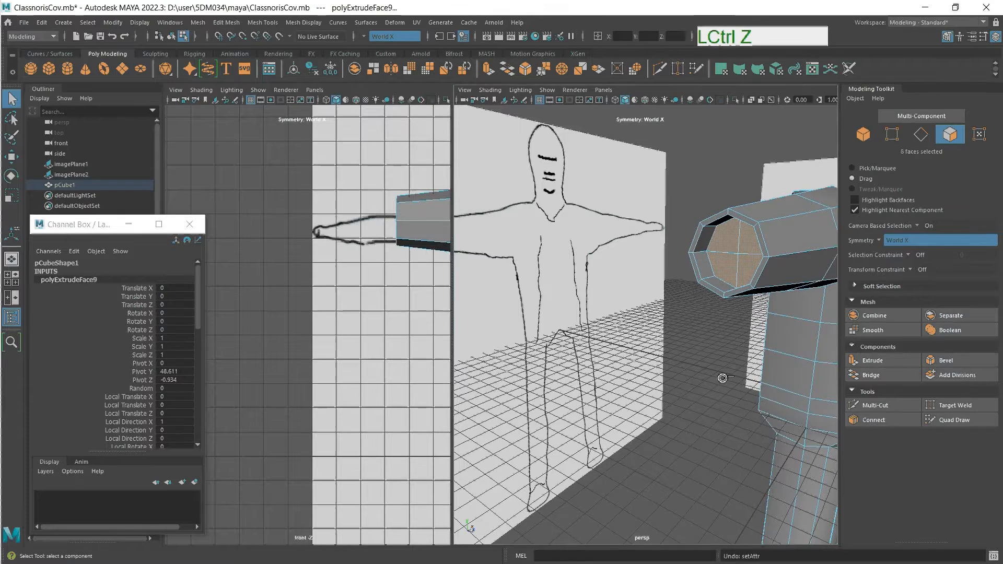
pyautogui.hotkey('ctrl', 'z')
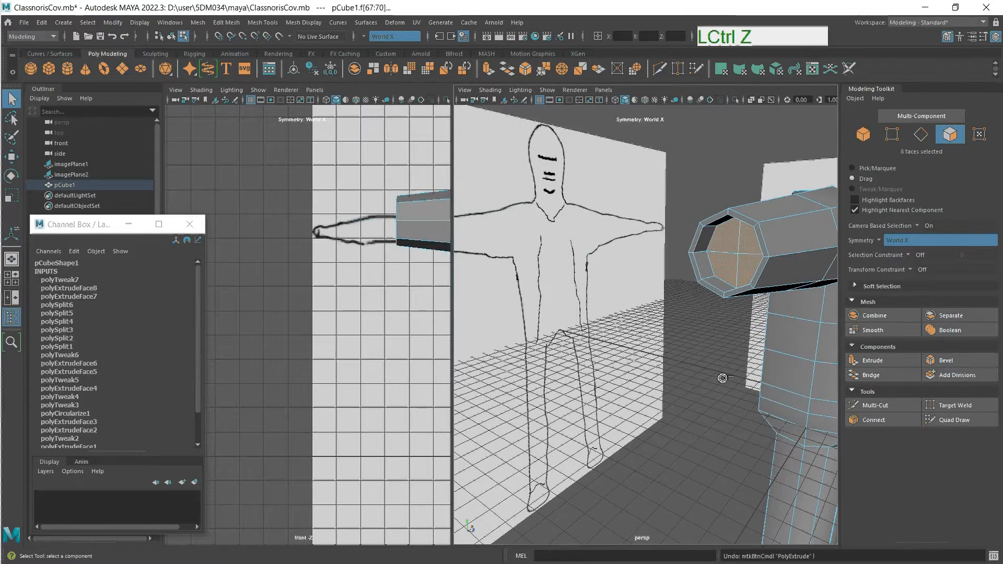
pyautogui.hotkey('ctrl', 'z')
pyautogui.hotkey('ctrl', 'z')
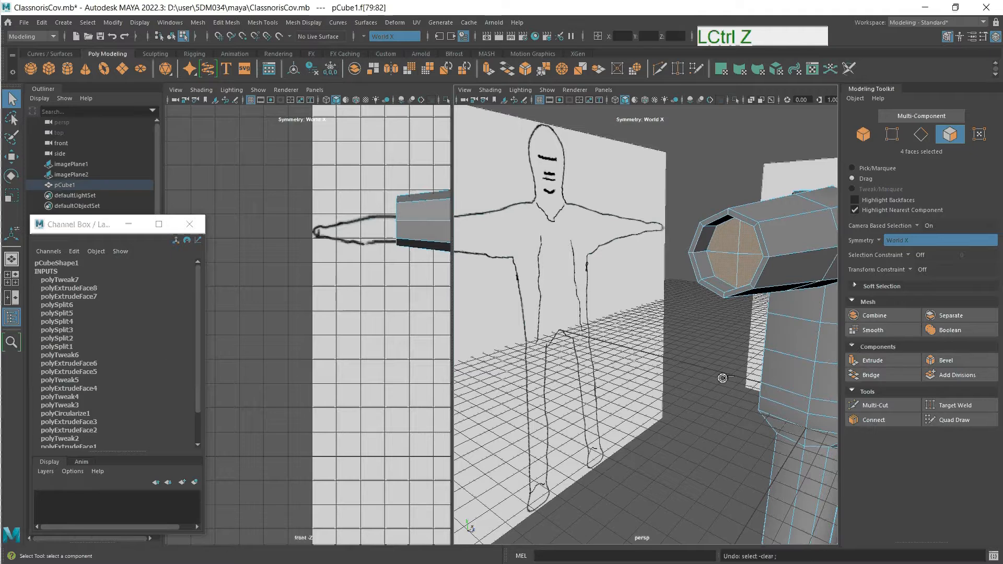
pyautogui.hotkey('ctrl', 'z')
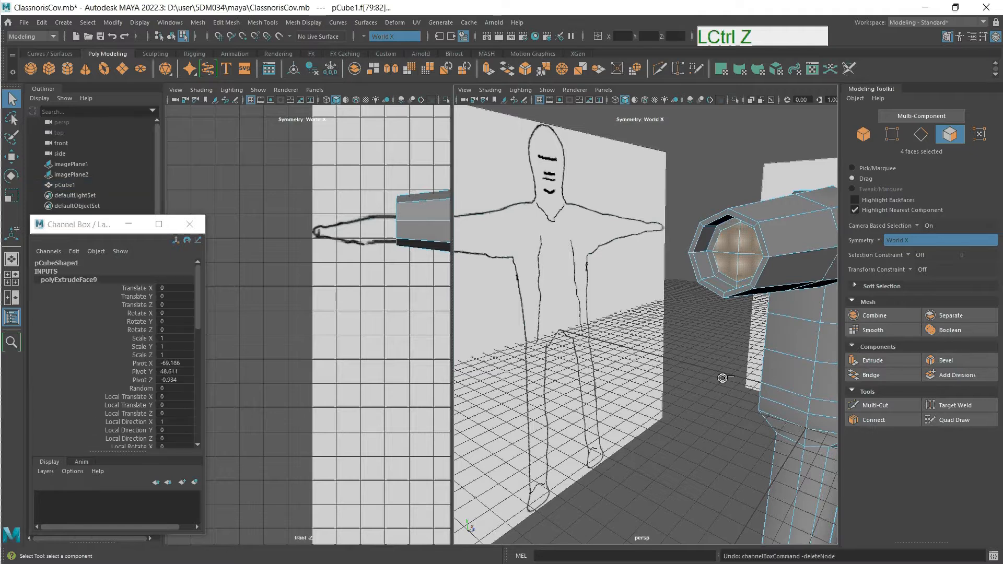
pyautogui.keyDown('alt'); pyautogui.moveTo(722, 377); pyautogui.dragTo(748, 393); pyautogui.keyUp('alt')
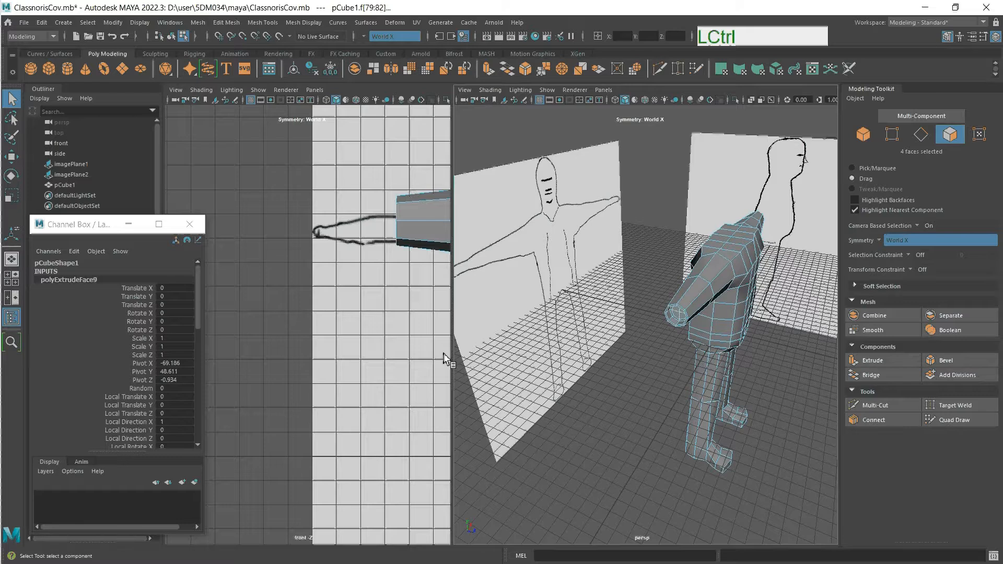
pyautogui.hotkey('ctrl', 'z')
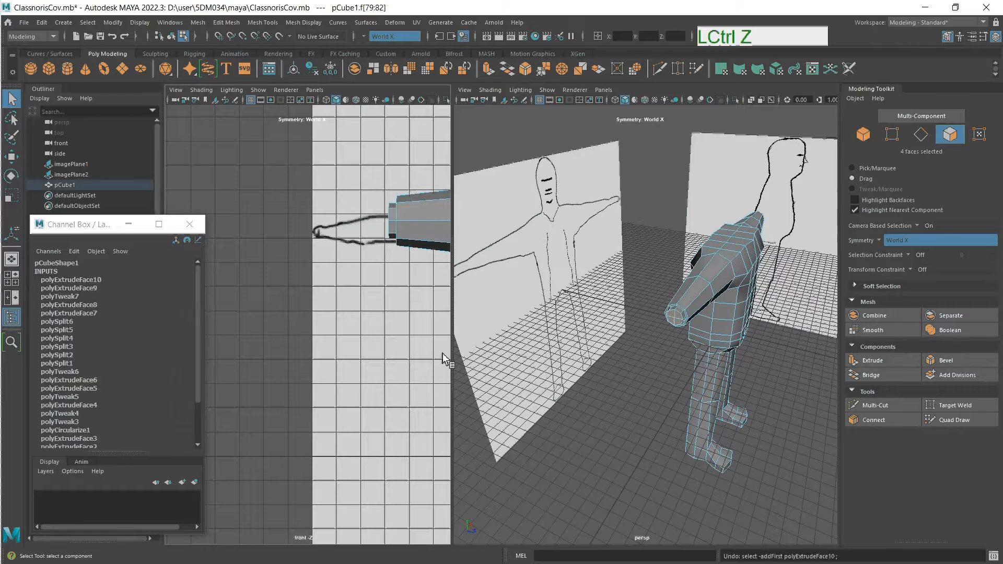
pyautogui.hotkey('ctrl', 'z')
pyautogui.hotkey('ctrl', 'z')
pyautogui.hotkey('ctrl', 'z')
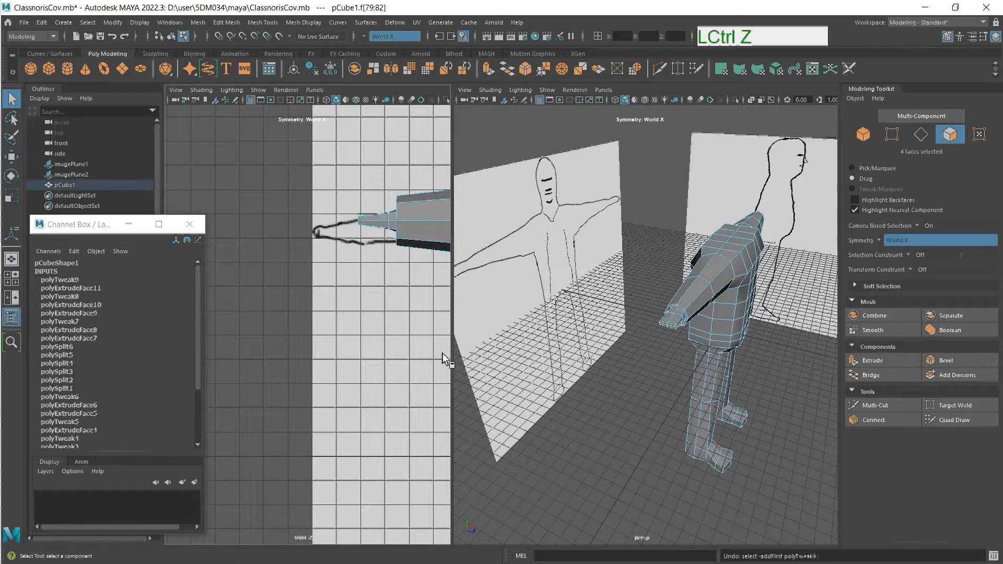
pyautogui.hotkey('ctrl', 'z')
pyautogui.hotkey('ctrl', 'z')
pyautogui.hotkey('ctrl', 'z')
pyautogui.hotkey('ctrl', 'z')
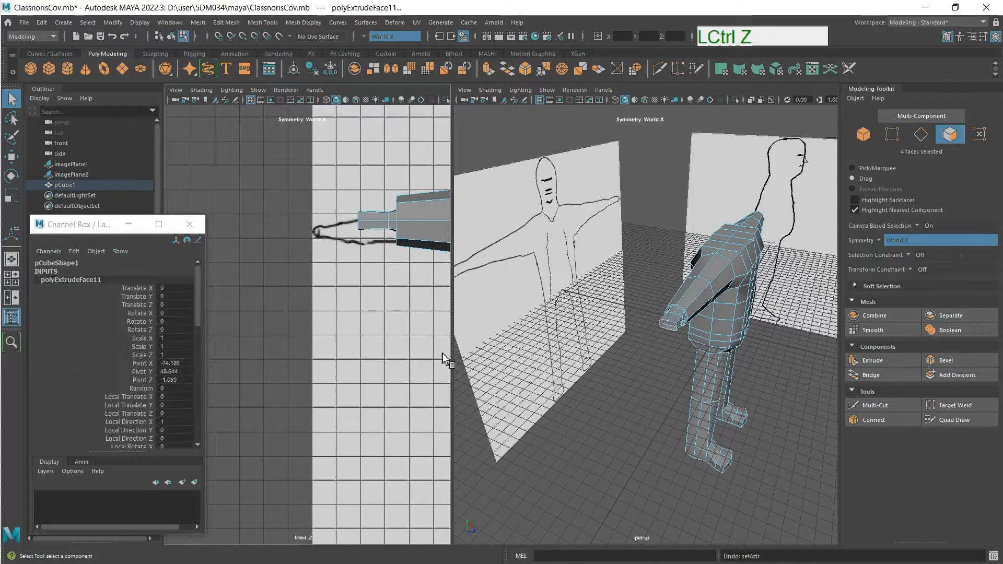
pyautogui.hotkey('ctrl', 'z')
pyautogui.hotkey('ctrl', 'z')
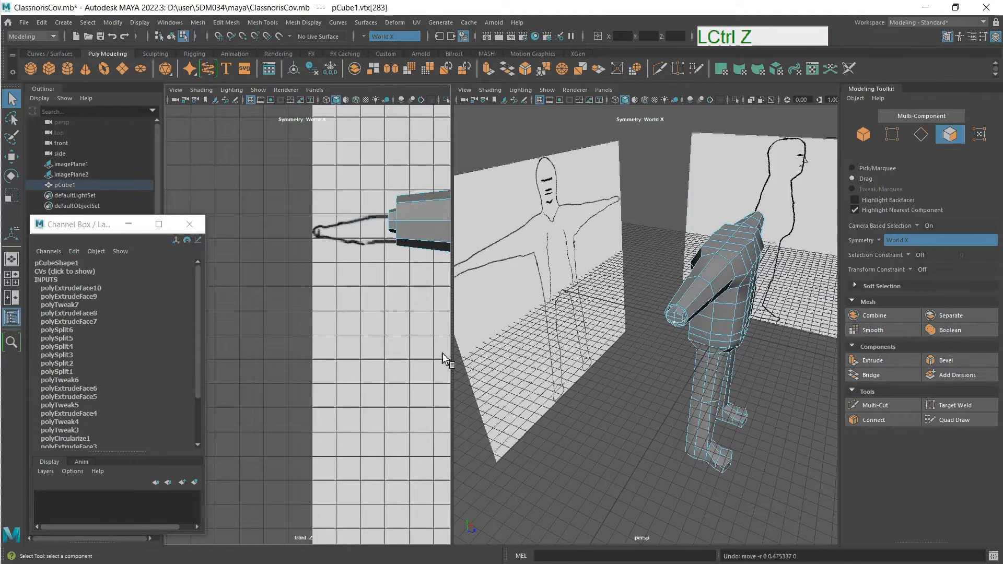
pyautogui.hotkey('ctrl', 'z')
pyautogui.hotkey('ctrl', 'z')
pyautogui.hotkey('ctrl', 'z')
pyautogui.hotkey('ctrl', 'z')
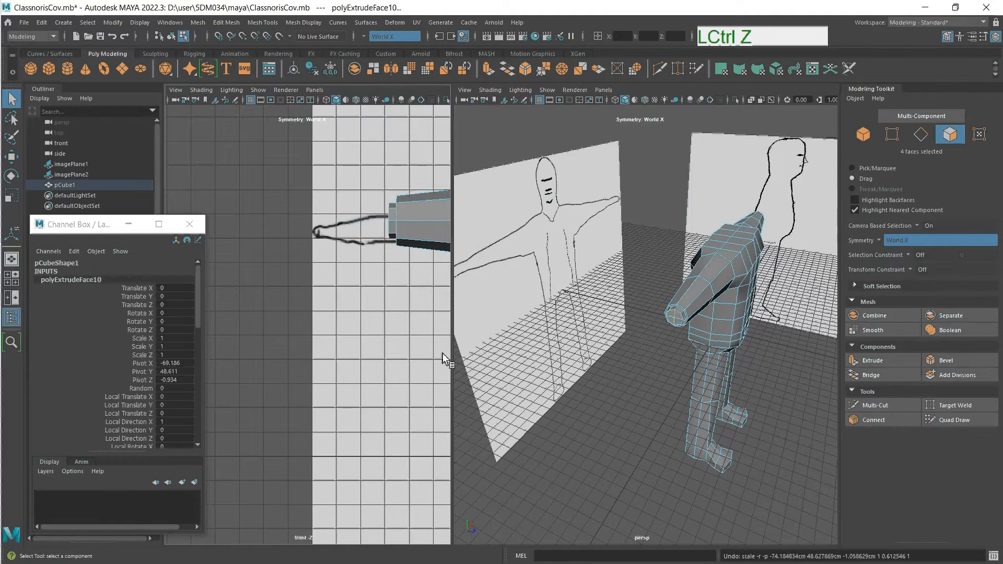
pyautogui.hotkey('ctrl', 'z')
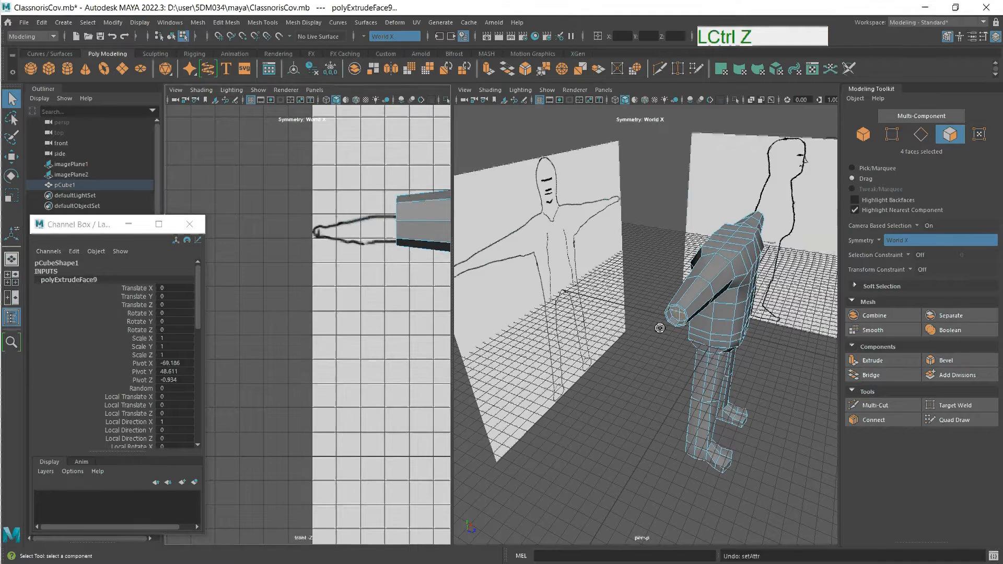
pyautogui.scroll(5, 683, 323)
pyautogui.hotkey('ctrl', 'z')
pyautogui.hotkey('ctrl', 'z')
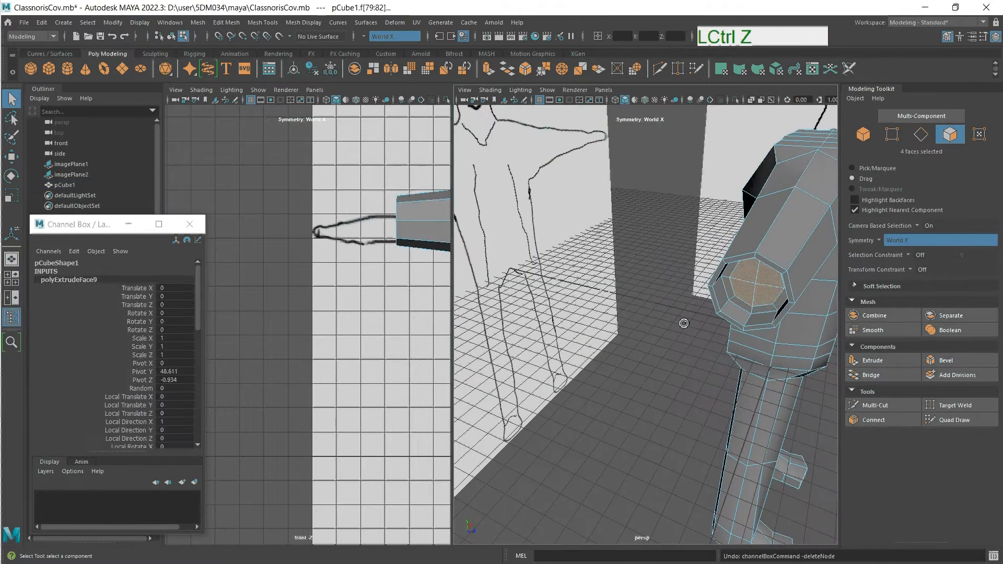
pyautogui.hotkey('ctrl', 'z')
pyautogui.hotkey('ctrl', 'z')
pyautogui.hotkey('ctrl', 'z')
pyautogui.hotkey('ctrl', 'z')
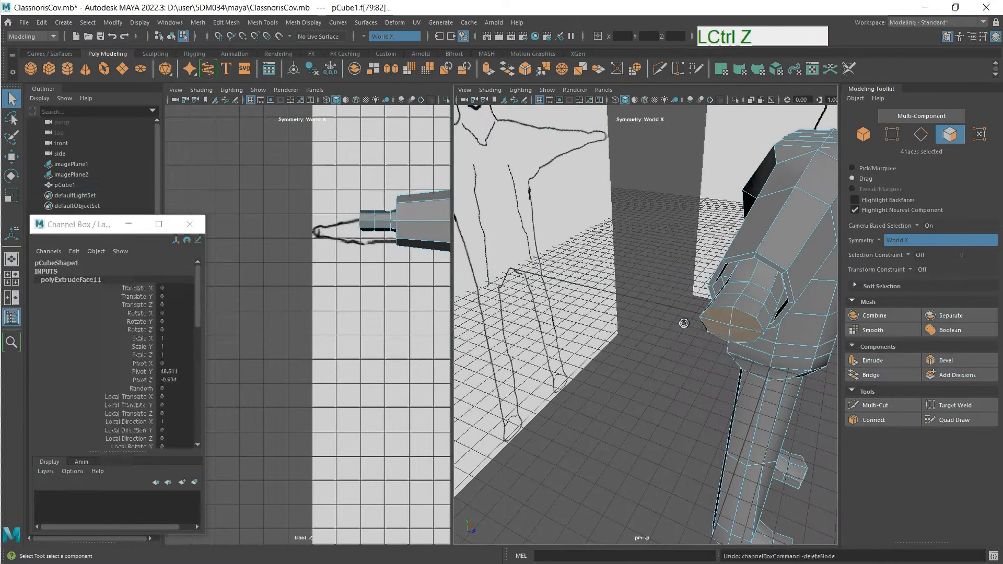
pyautogui.hotkey('ctrl', 'z')
pyautogui.hotkey('ctrl', 'z')
pyautogui.hotkey('ctrl', 'z')
pyautogui.hotkey('ctrl', 'z')
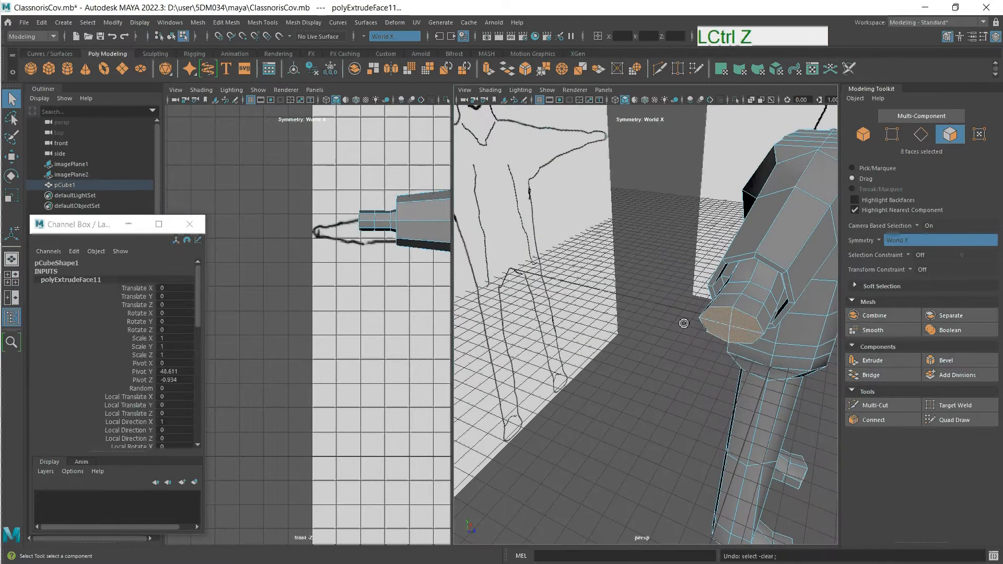
pyautogui.hotkey('ctrl', 'z')
pyautogui.hotkey('ctrl', 'z')
pyautogui.hotkey('ctrl', 'z')
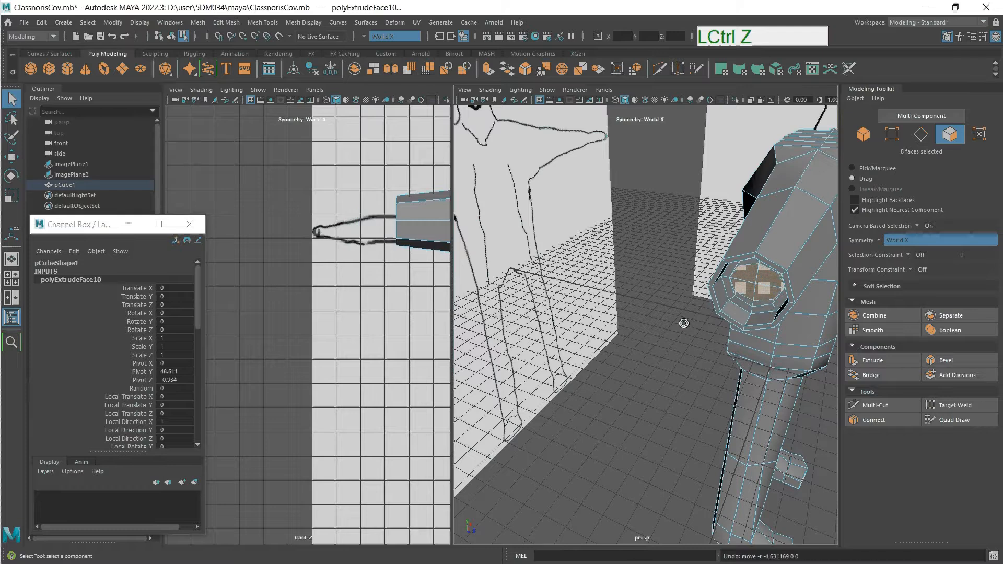
pyautogui.hotkey('ctrl', 'z')
pyautogui.hotkey('ctrl', 'z')
pyautogui.hotkey('ctrl', 'z')
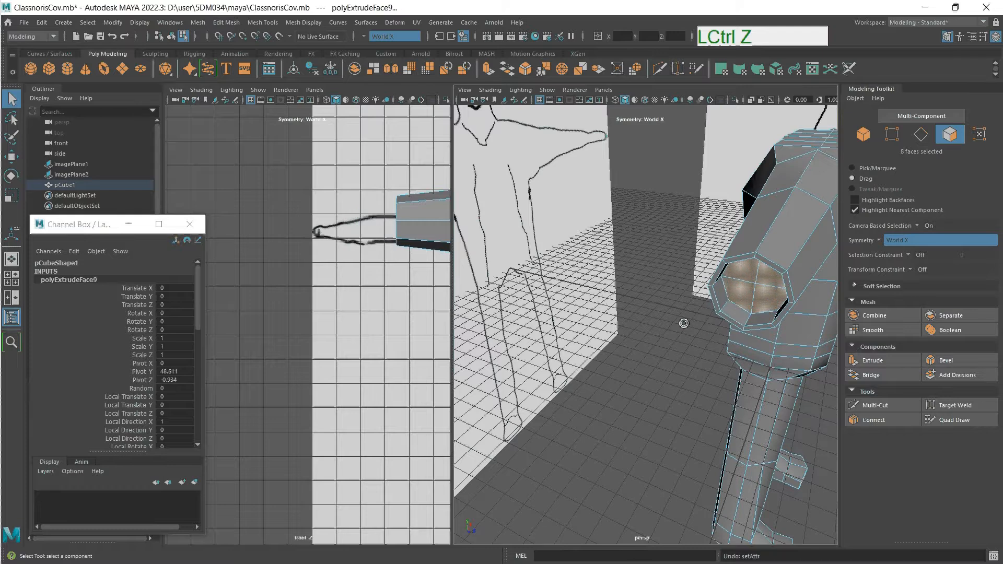
pyautogui.hotkey('ctrl', 'z')
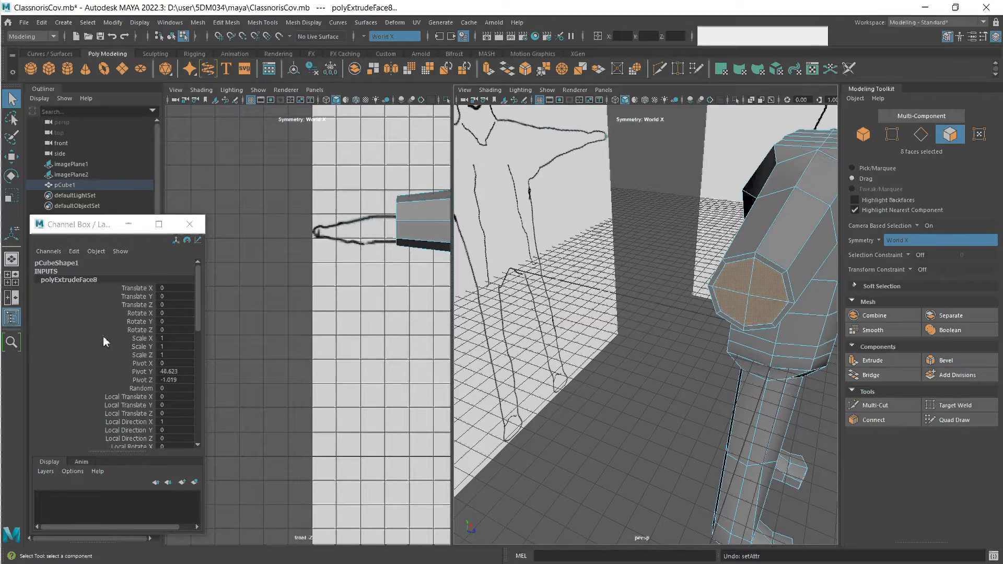
# - Set the offset of the current arm-end face extrusion to 0.7
pyautogui.moveTo(197, 293); pyautogui.dragTo(196, 357)
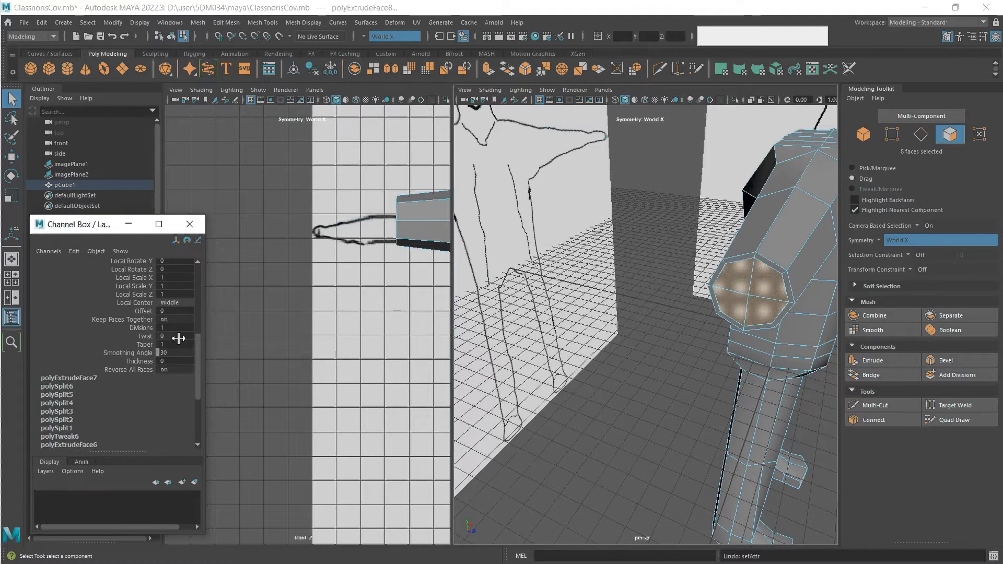
pyautogui.click(172, 312)
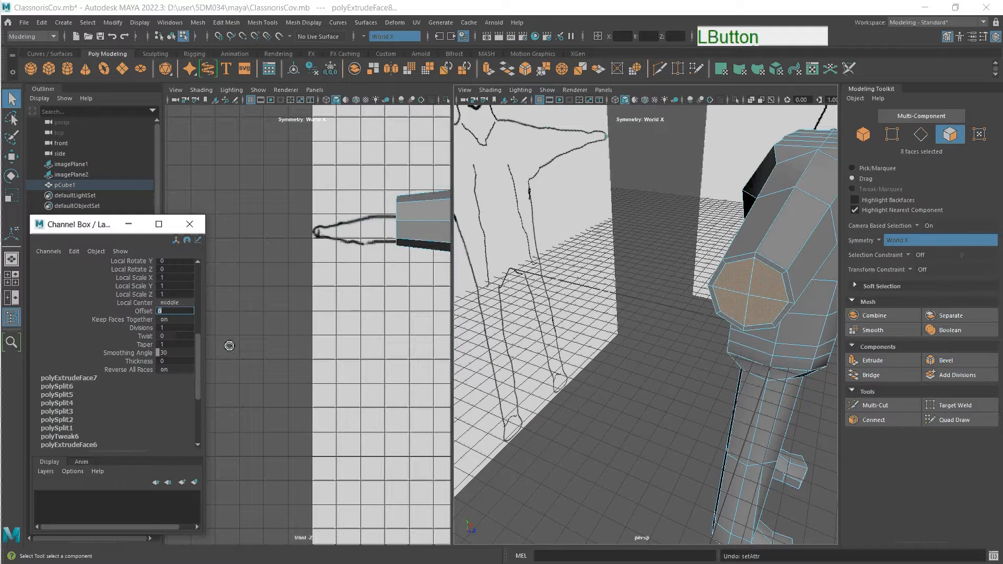
pyautogui.write('0.7')
pyautogui.press('Return')
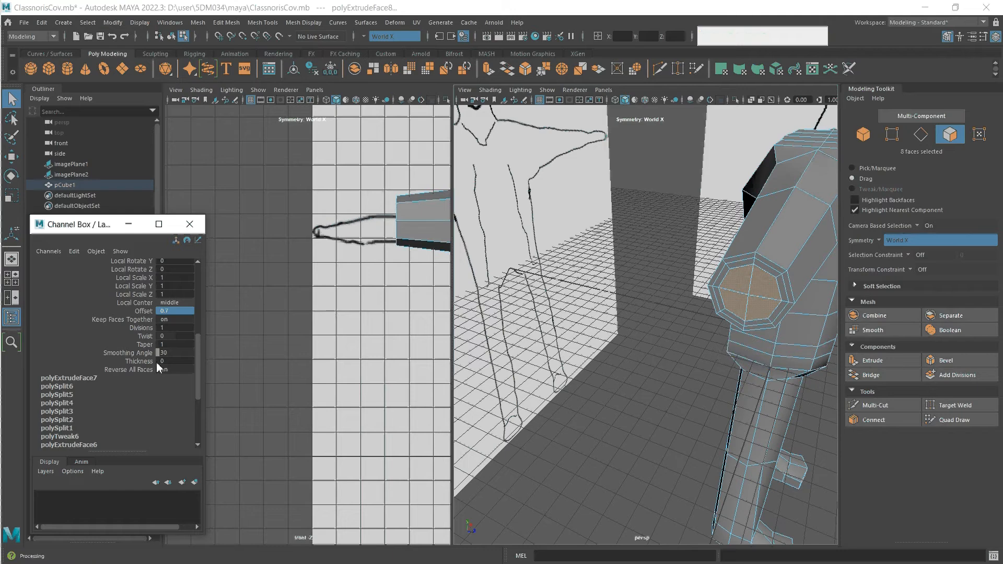
# - Try a thickness of 4 on the arm-end face extrusion
pyautogui.scroll(1, 175, 318)
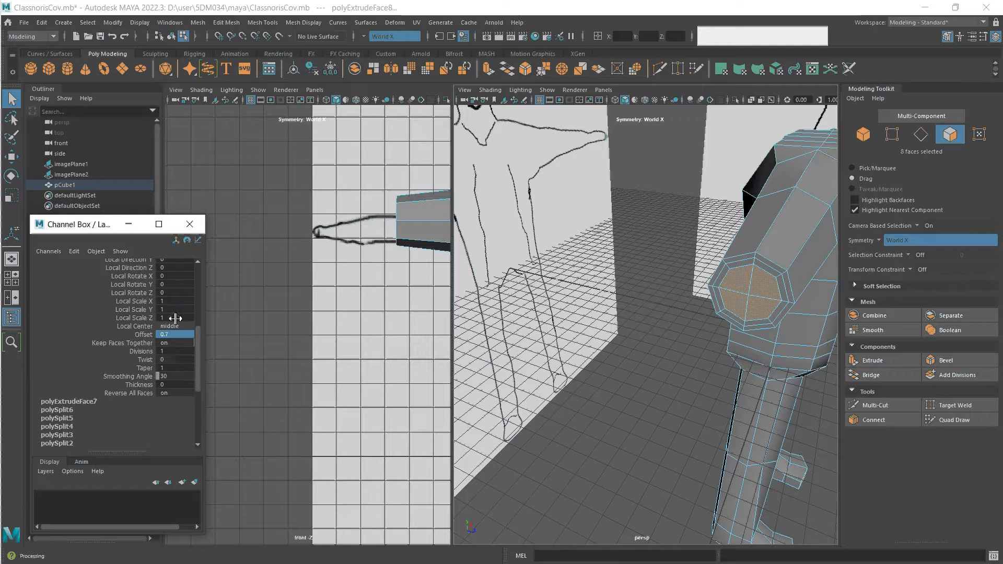
pyautogui.scroll(3, 175, 318)
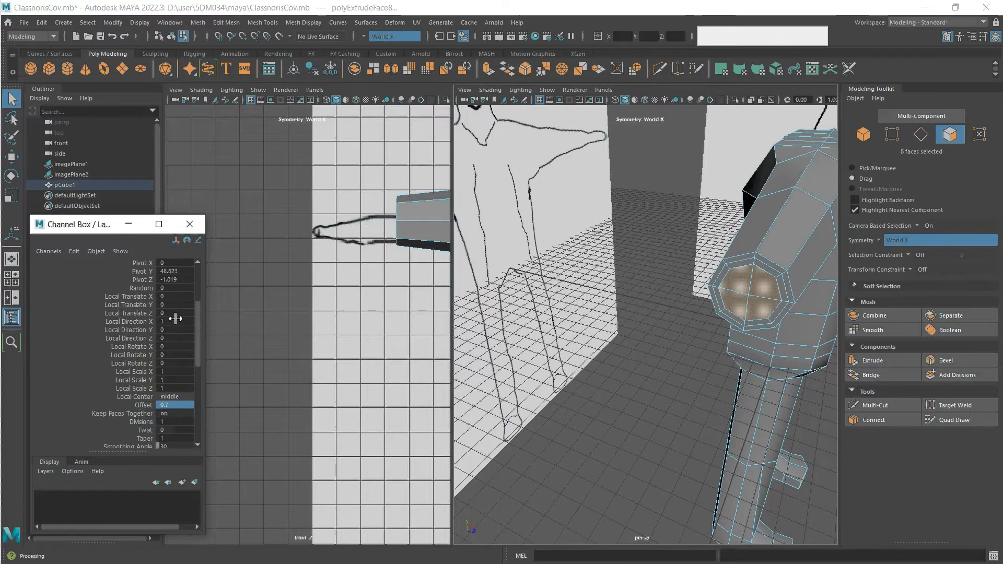
pyautogui.scroll(-3, 176, 318)
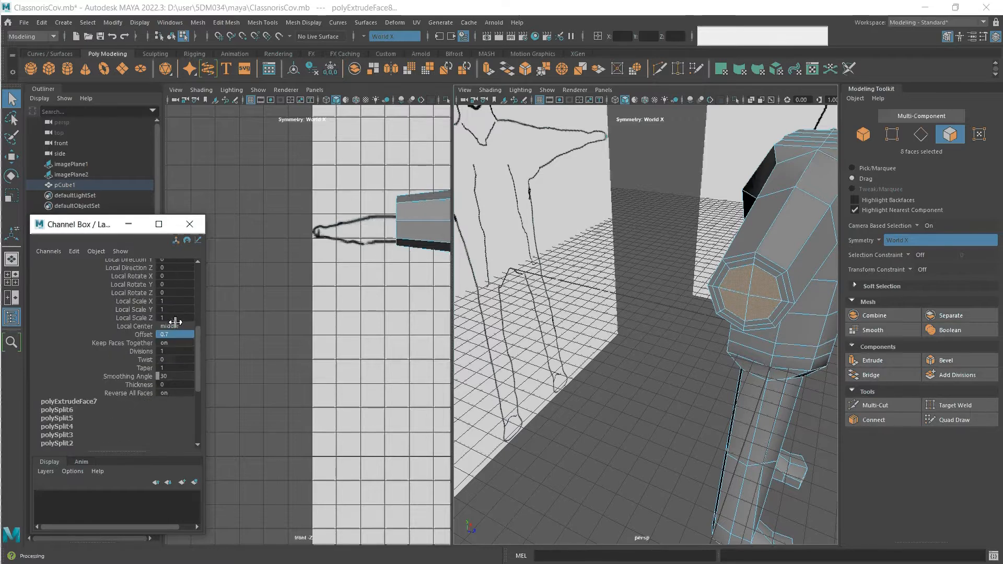
pyautogui.click(173, 385)
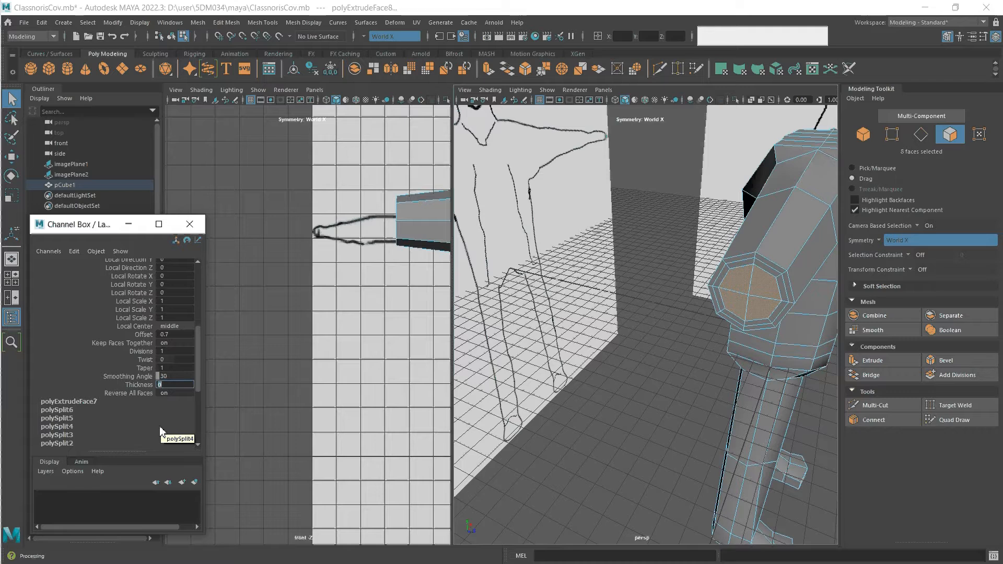
pyautogui.write('4')
pyautogui.press('KP_Enter')
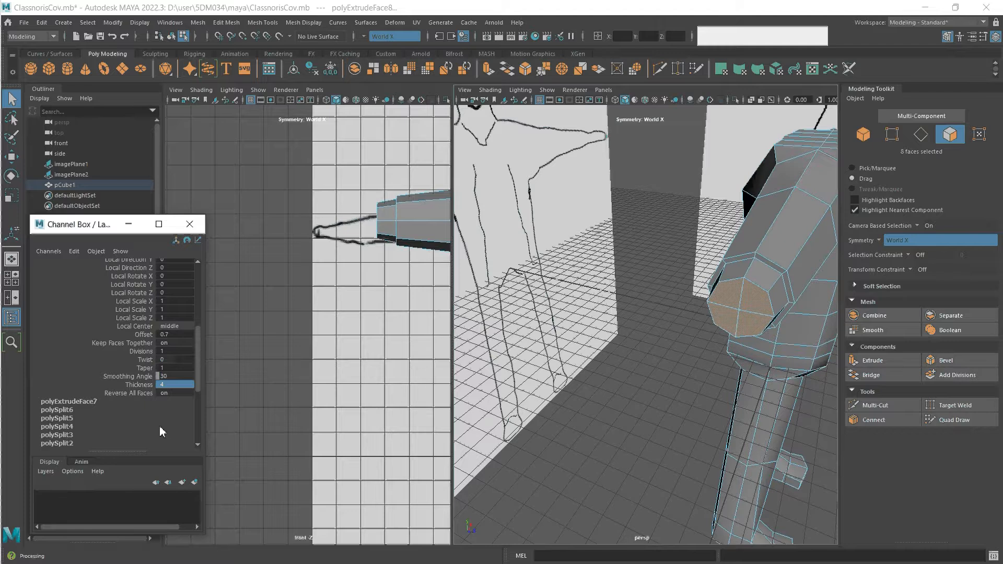
pyautogui.press('KP_Enter')
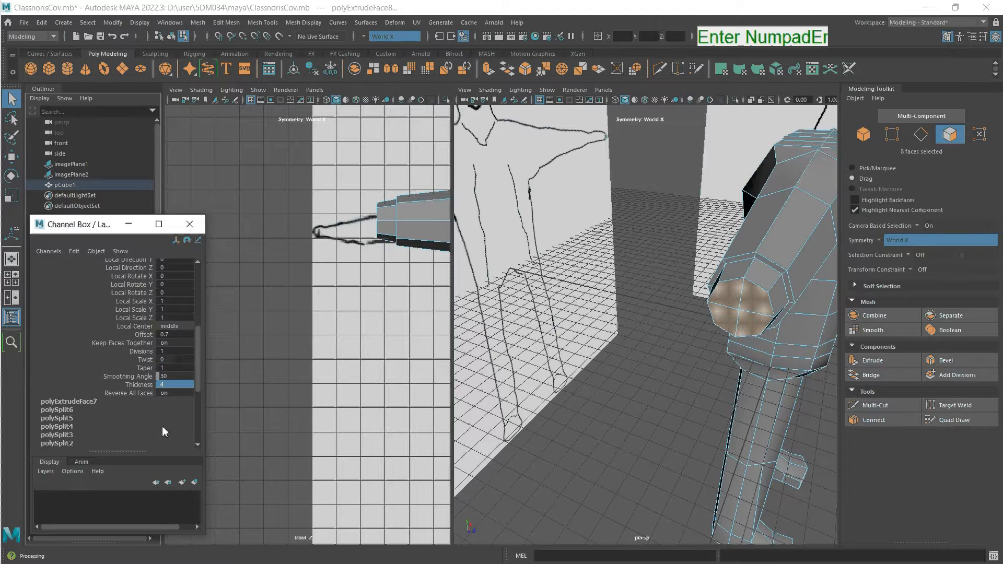
# - Set the arm-end extrusion's thickness to -4 to recess the faces into the sleeve
pyautogui.click(167, 386)
pyautogui.write('-4')
pyautogui.press('KP_Enter')
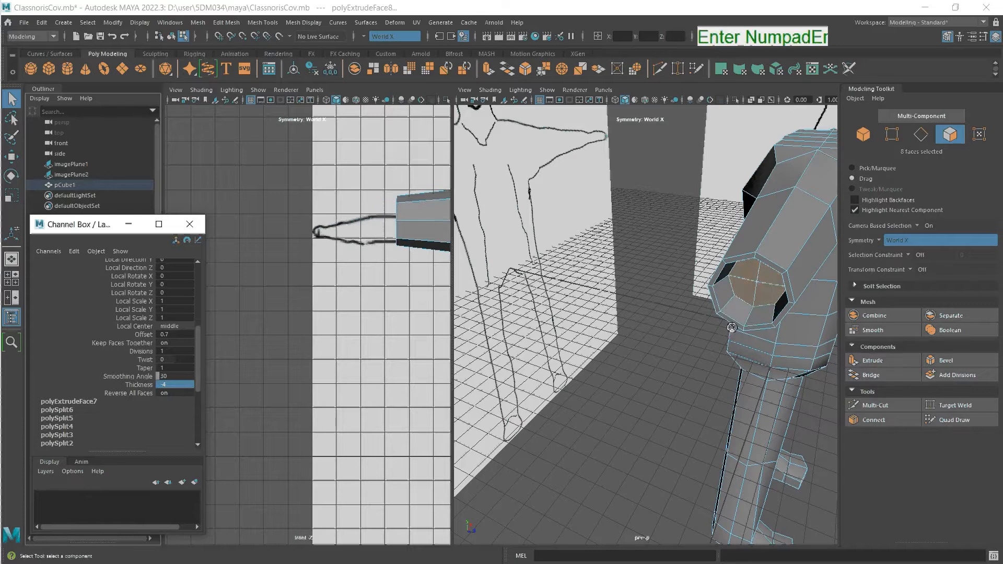
# - Extrude the recessed arm-end faces with offset 0.7, and extrude them again with thickness 6.4 and offset -0.5
pyautogui.click(889, 366)
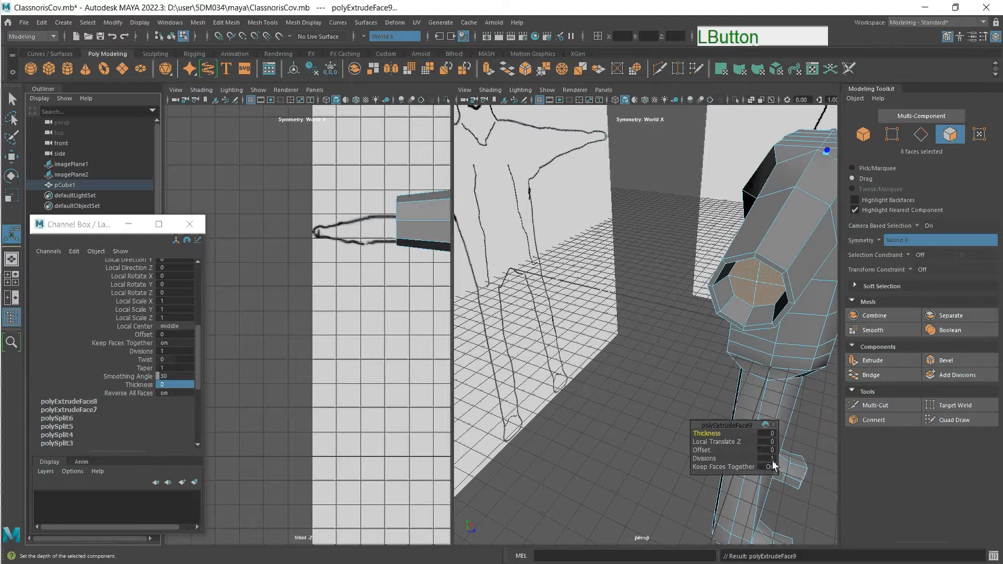
pyautogui.moveTo(771, 450); pyautogui.dragTo(772, 454, button='middle')
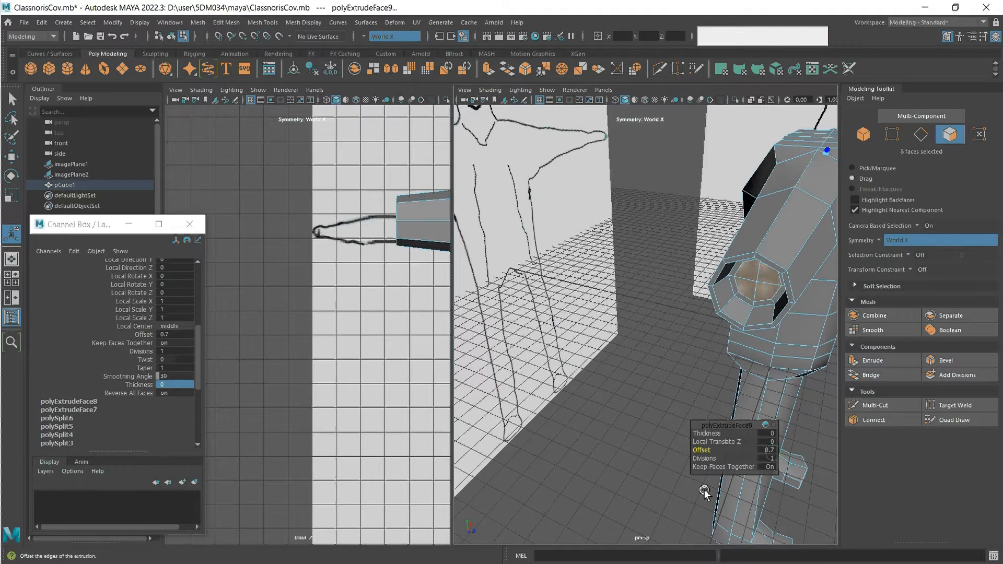
pyautogui.click(891, 363)
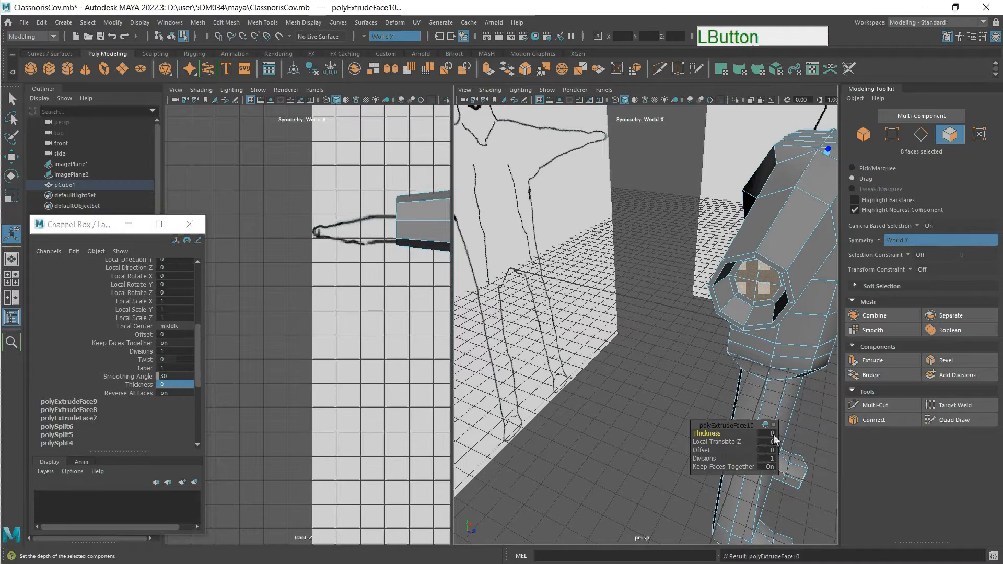
pyautogui.moveTo(775, 440); pyautogui.dragTo(808, 439, button='middle')
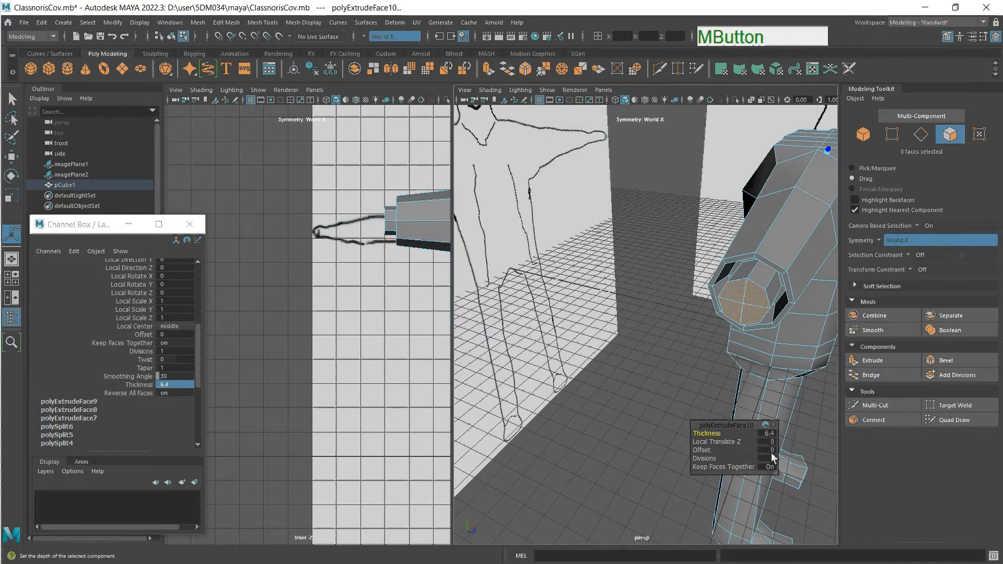
pyautogui.moveTo(772, 451); pyautogui.dragTo(767, 455, button='middle')
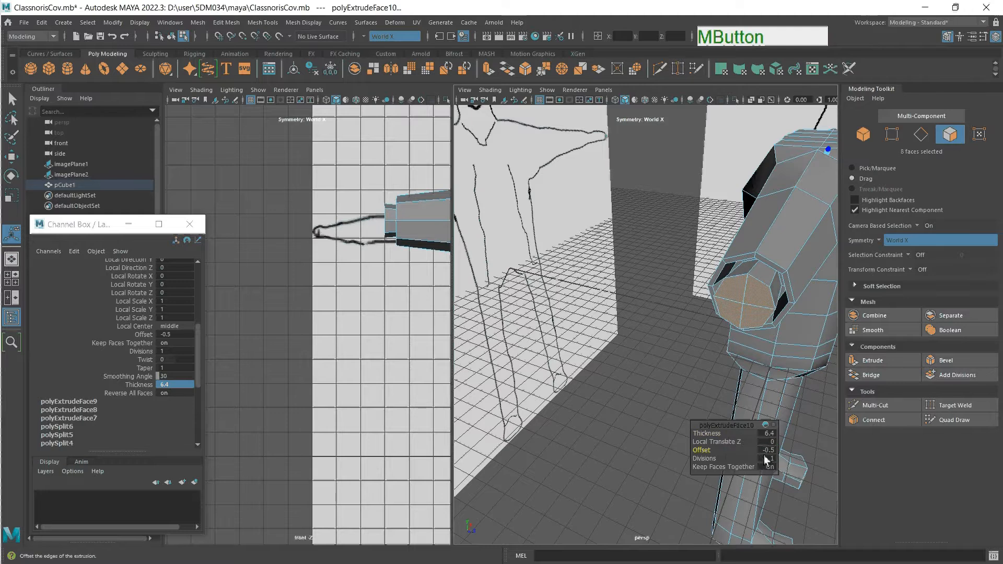
pyautogui.scroll(-4, 685, 315)
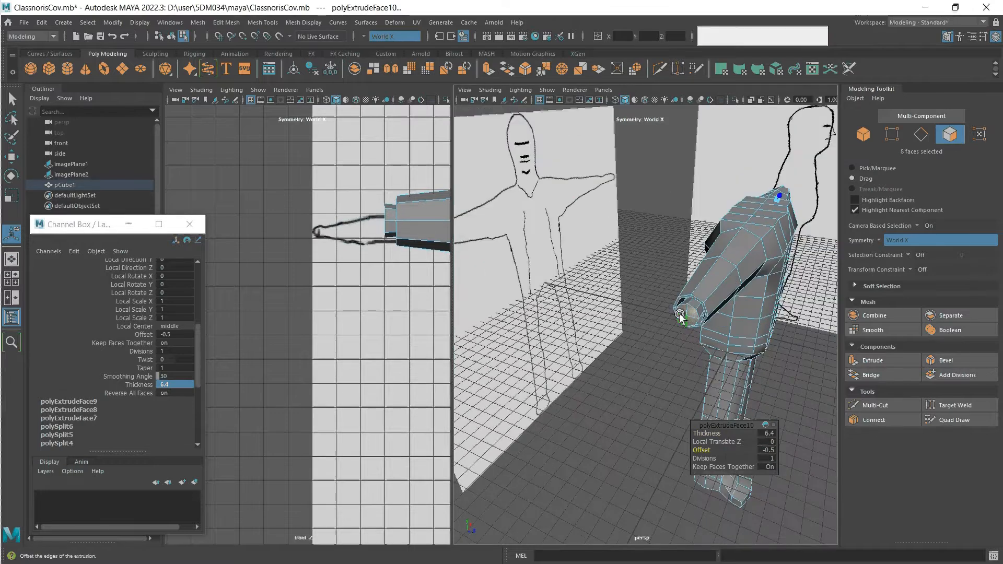
# - Scale the extruded arm-end faces down vertically to flatten the wrist's cross-section
pyautogui.keyDown('alt'); pyautogui.moveTo(710, 339); pyautogui.dragTo(667, 323); pyautogui.keyUp('alt')
pyautogui.keyDown('alt'); pyautogui.moveTo(667, 322); pyautogui.dragTo(504, 415, button='middle'); pyautogui.keyUp('alt')
pyautogui.press('r')
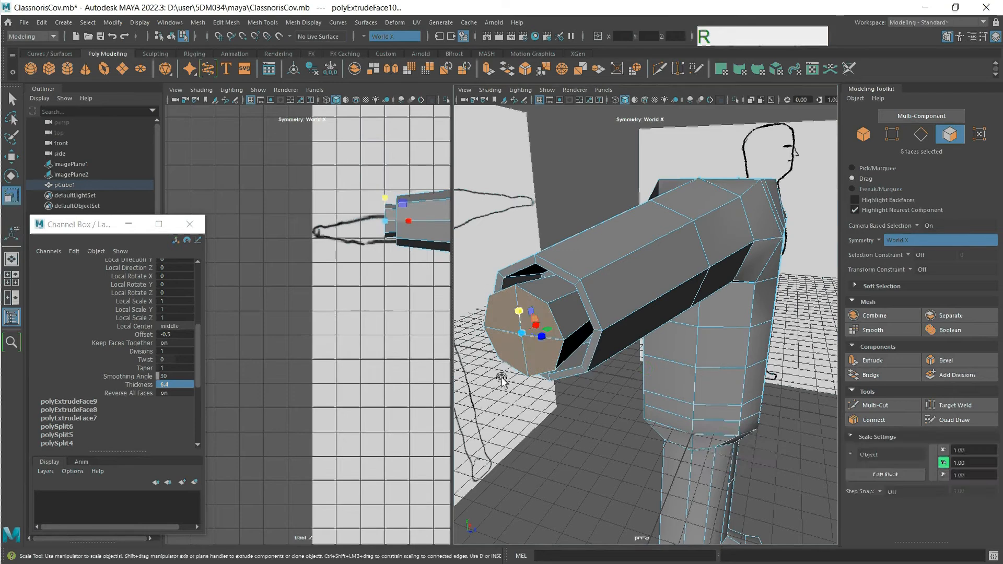
pyautogui.moveTo(547, 329); pyautogui.dragTo(520, 325)
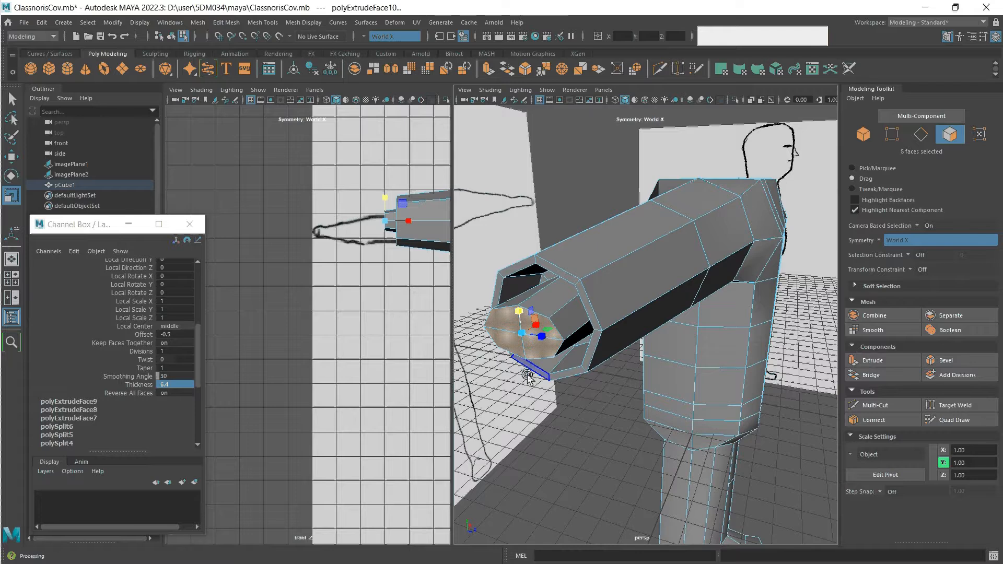
# - Extrude the flattened arm-end faces again with thickness 5.3 and offset -0.2
pyautogui.hotkey('ctrl', 'e')
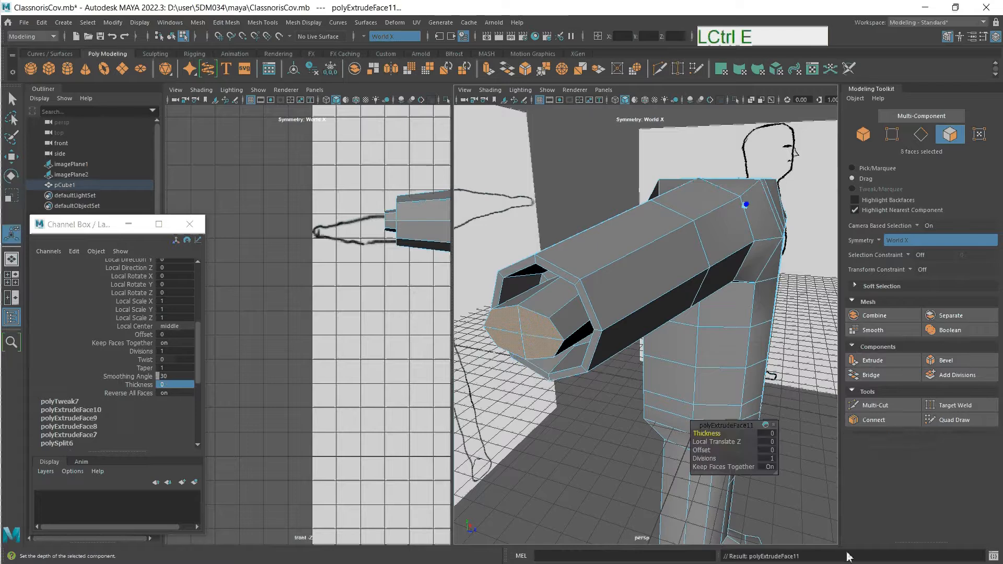
pyautogui.moveTo(771, 443); pyautogui.dragTo(799, 434, button='middle')
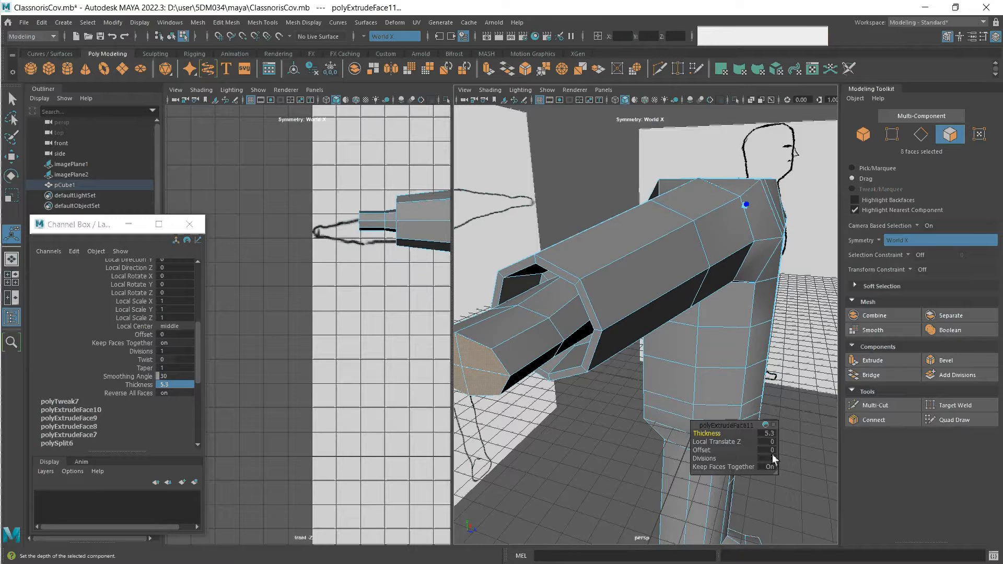
pyautogui.moveTo(770, 452); pyautogui.dragTo(773, 454, button='middle')
pyautogui.moveTo(771, 456); pyautogui.dragTo(770, 456, button='middle')
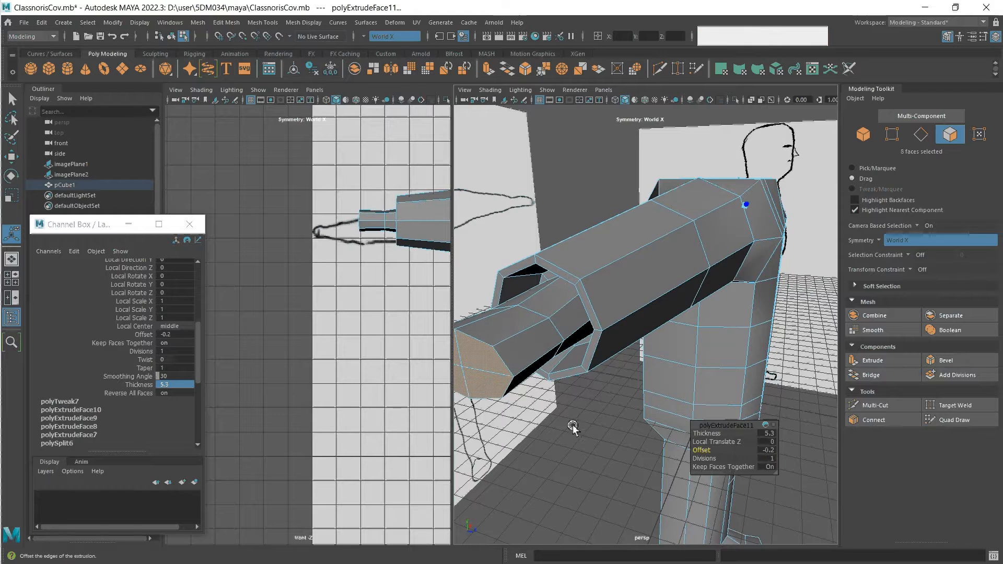
pyautogui.press('q')
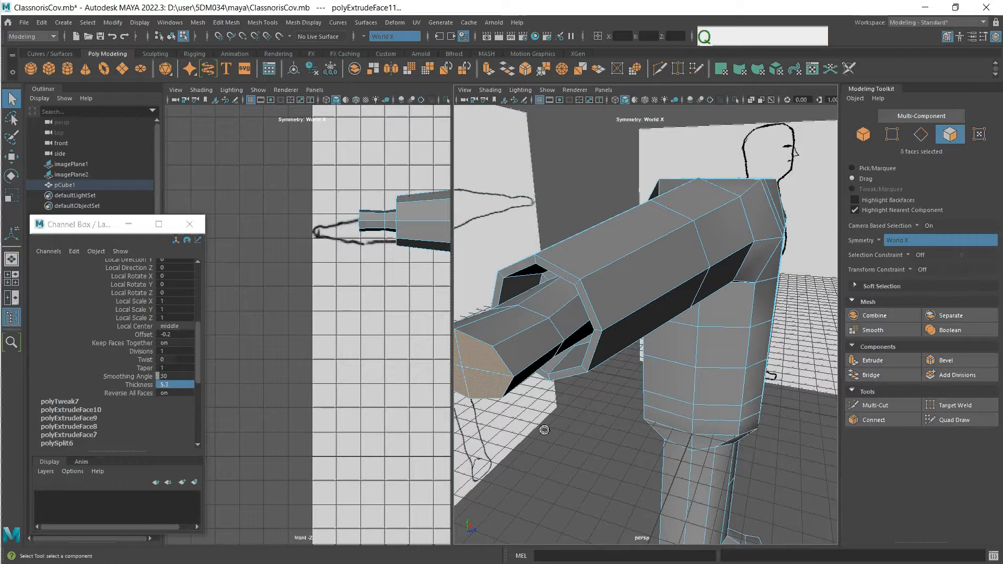
# - Scale the newly extruded end faces down vertically so the hand base tapers toward its tip
pyautogui.keyDown('alt'); pyautogui.moveTo(571, 425); pyautogui.dragTo(614, 444, button='middle'); pyautogui.keyUp('alt')
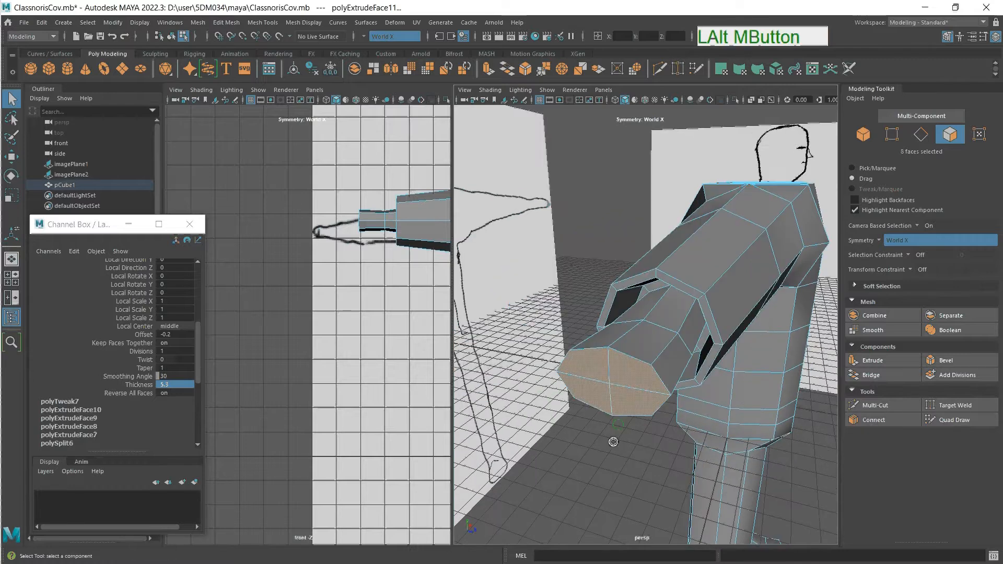
pyautogui.press('r')
pyautogui.moveTo(611, 361); pyautogui.dragTo(612, 372)
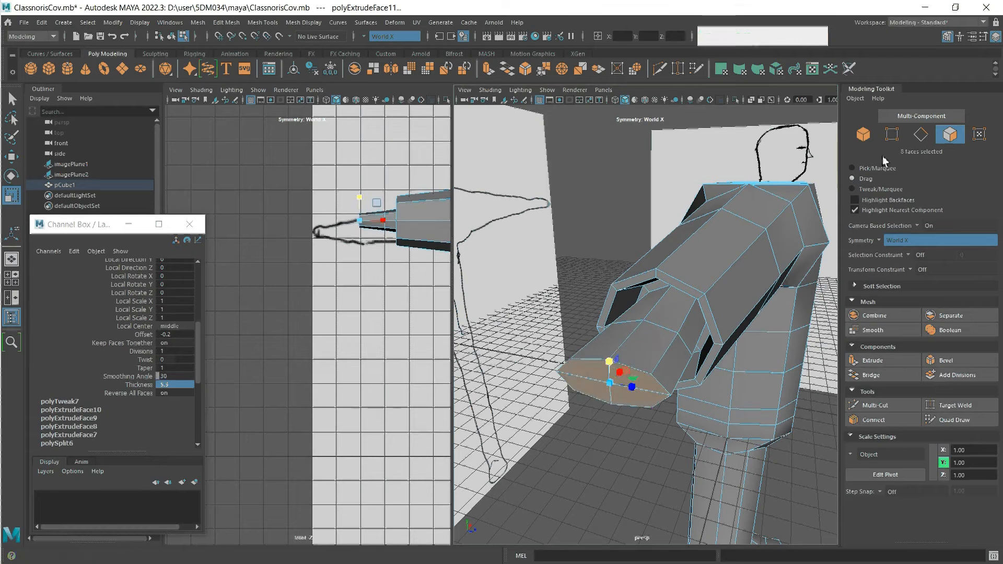
# - Select the upper and lower corner vertices on one side of the hand's end and shift them along Z
pyautogui.click(892, 135)
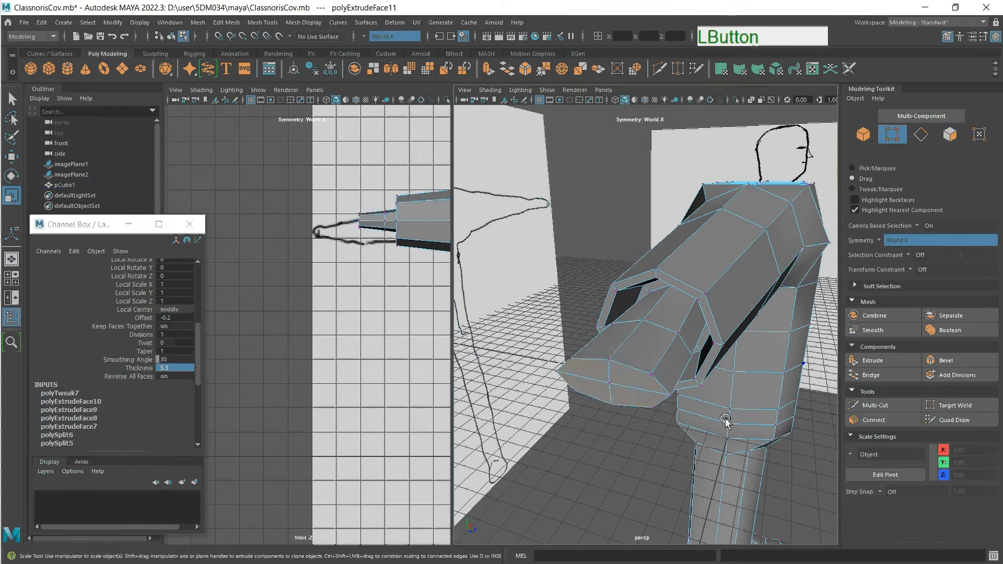
pyautogui.click(653, 375)
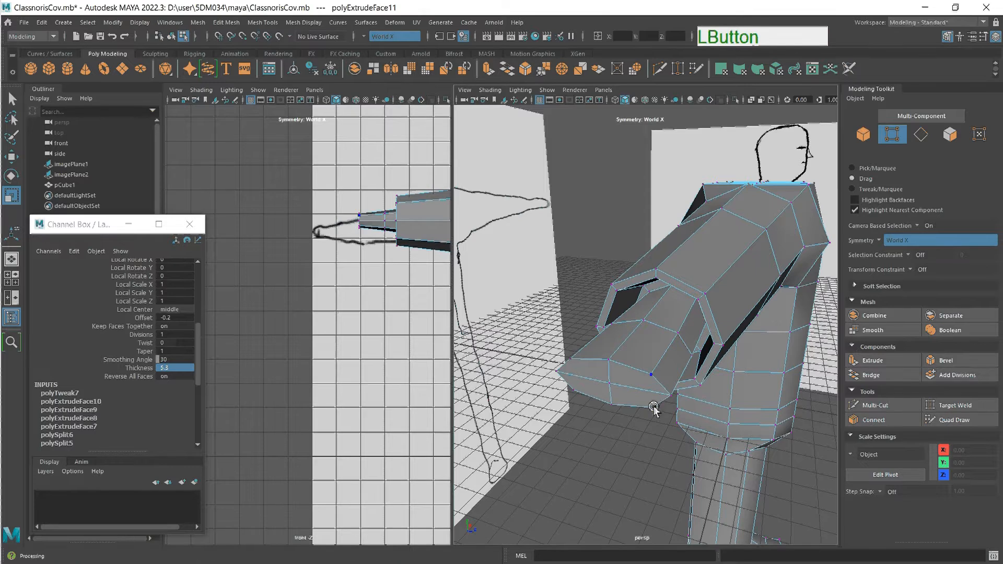
pyautogui.press('w')
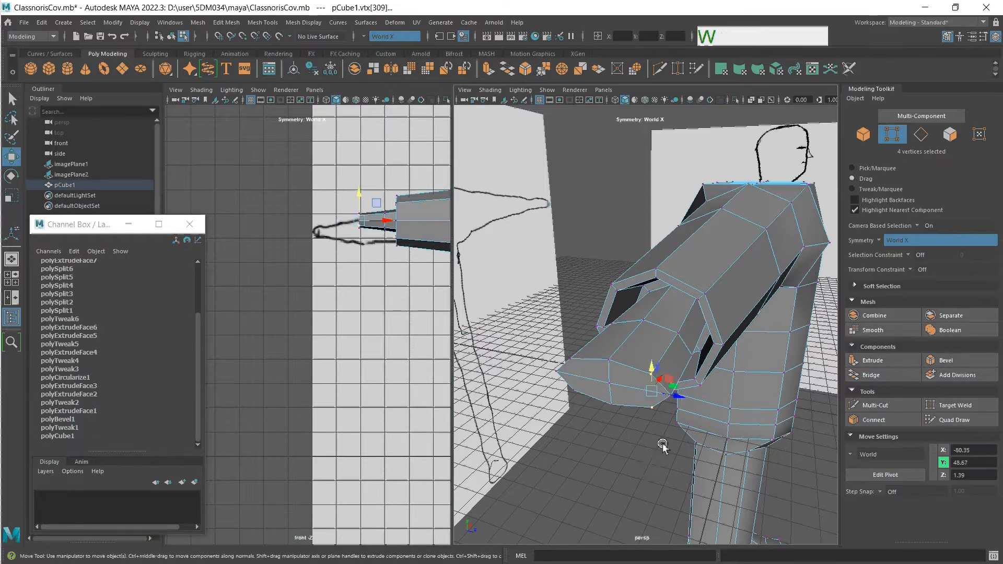
pyautogui.scroll(4, 656, 436)
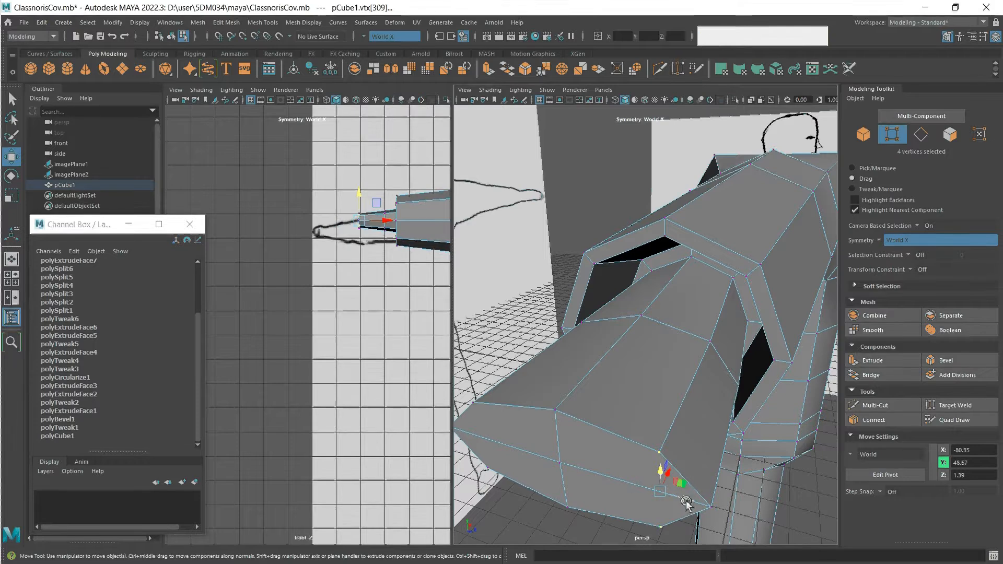
pyautogui.moveTo(685, 503); pyautogui.dragTo(543, 445)
# - Move the upper and lower corner vertices on the hand end's opposite side outward to about Z -4.5
pyautogui.keyDown('alt'); pyautogui.moveTo(564, 438); pyautogui.dragTo(597, 321, button='middle'); pyautogui.keyUp('alt')
pyautogui.click(599, 363)
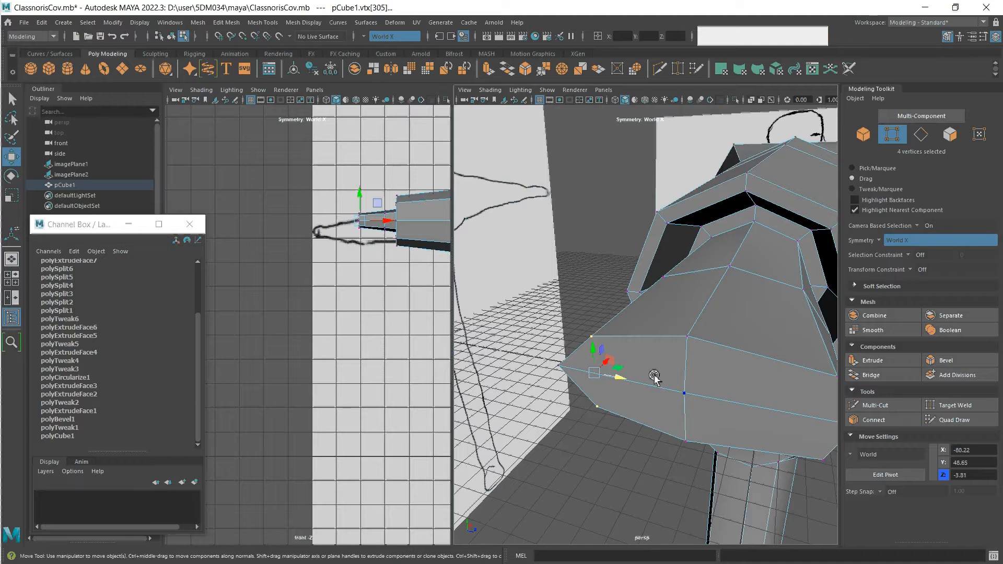
pyautogui.scroll(-4, 660, 367)
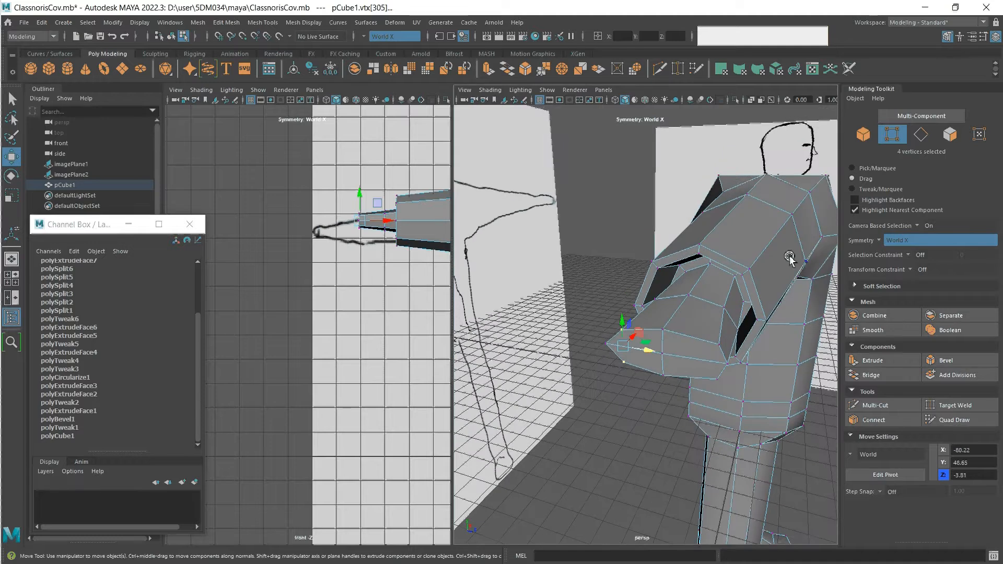
pyautogui.keyDown('alt'); pyautogui.moveTo(757, 330); pyautogui.dragTo(812, 400); pyautogui.keyUp('alt')
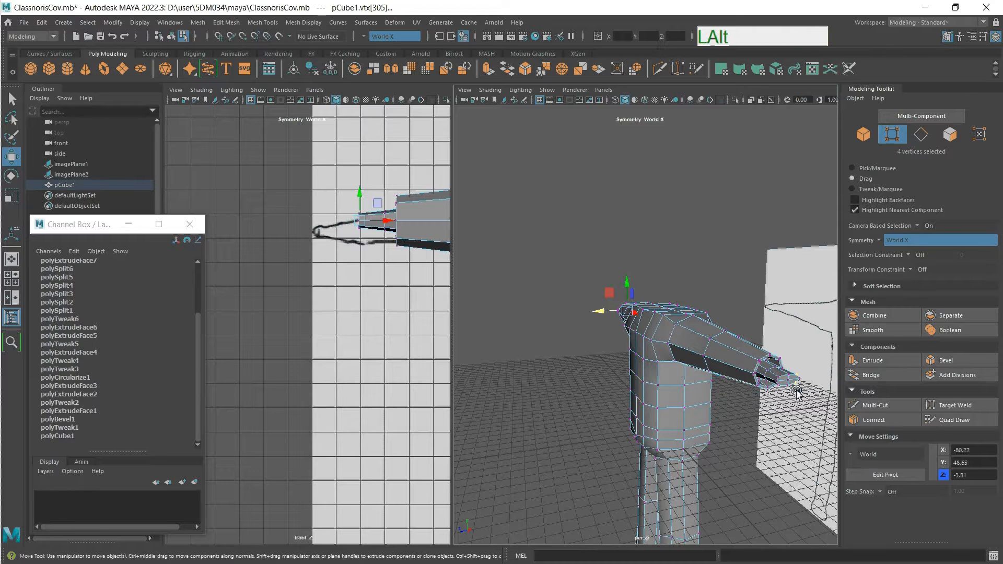
pyautogui.keyDown('alt'); pyautogui.moveTo(619, 406); pyautogui.dragTo(646, 335); pyautogui.keyUp('alt')
pyautogui.moveTo(634, 387); pyautogui.dragTo(600, 382)
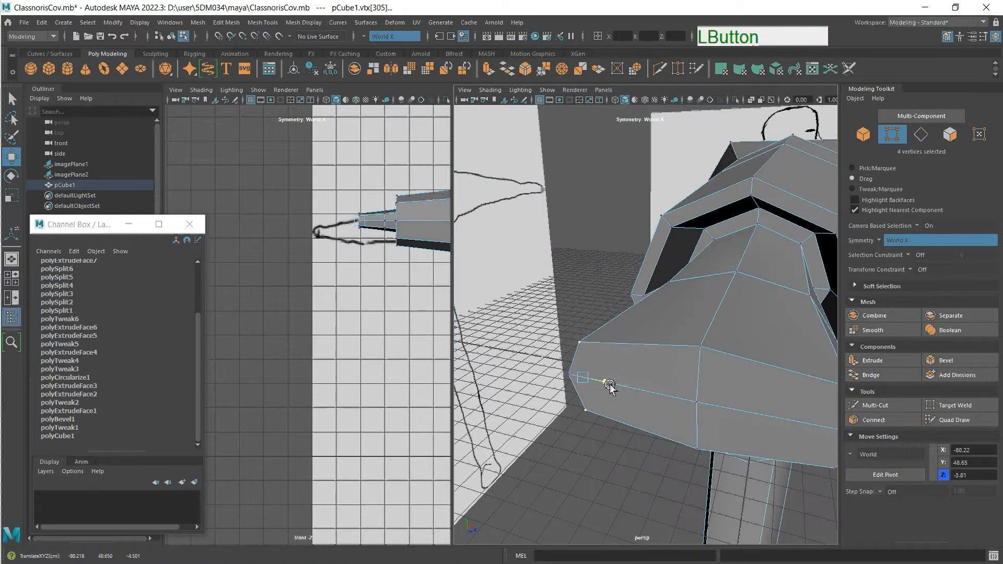
# - Raise the hand end's bottom middle vertex to Y 47.60 and its centre vertex to Y 48.89
pyautogui.click(710, 447)
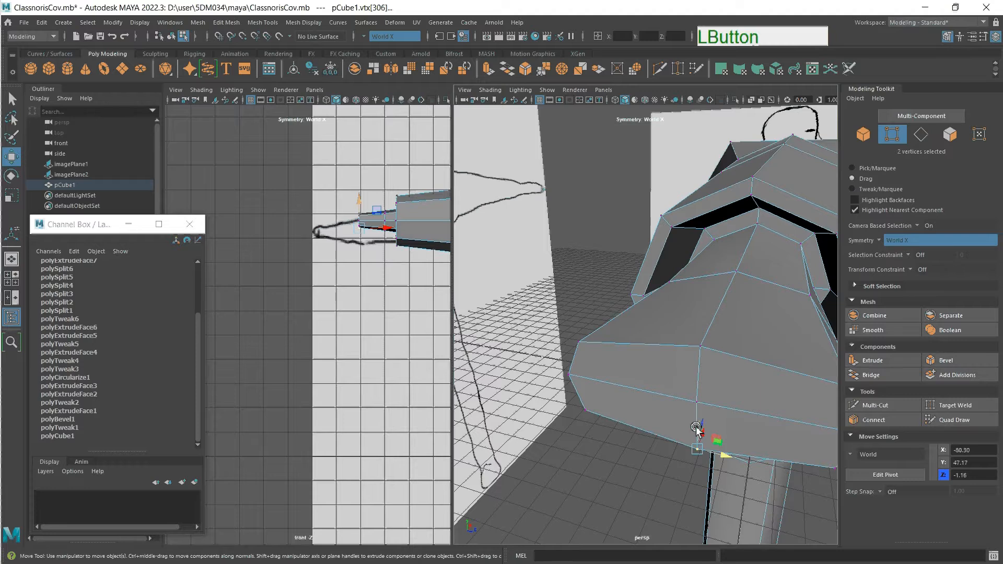
pyautogui.moveTo(696, 428); pyautogui.dragTo(695, 416)
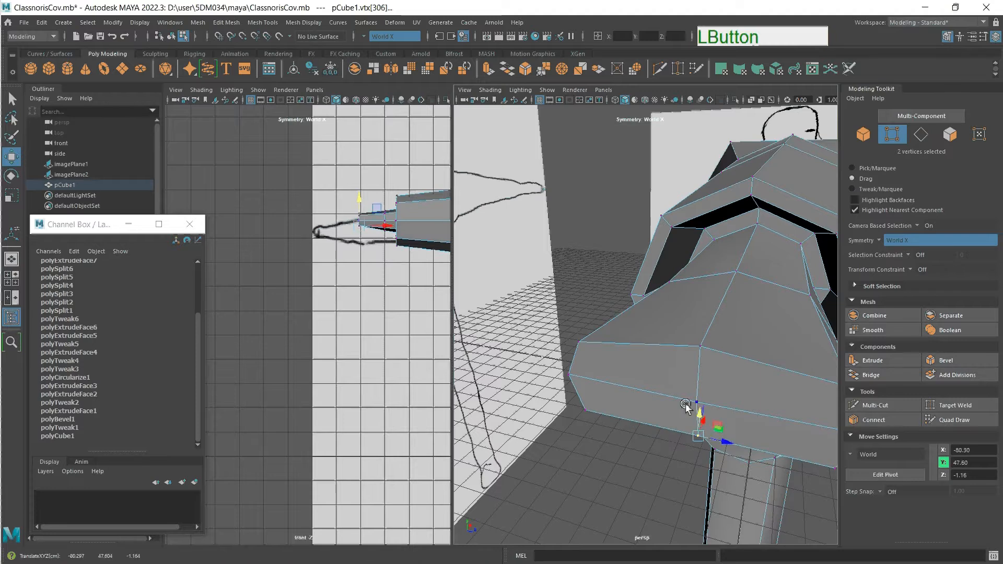
pyautogui.click(696, 401)
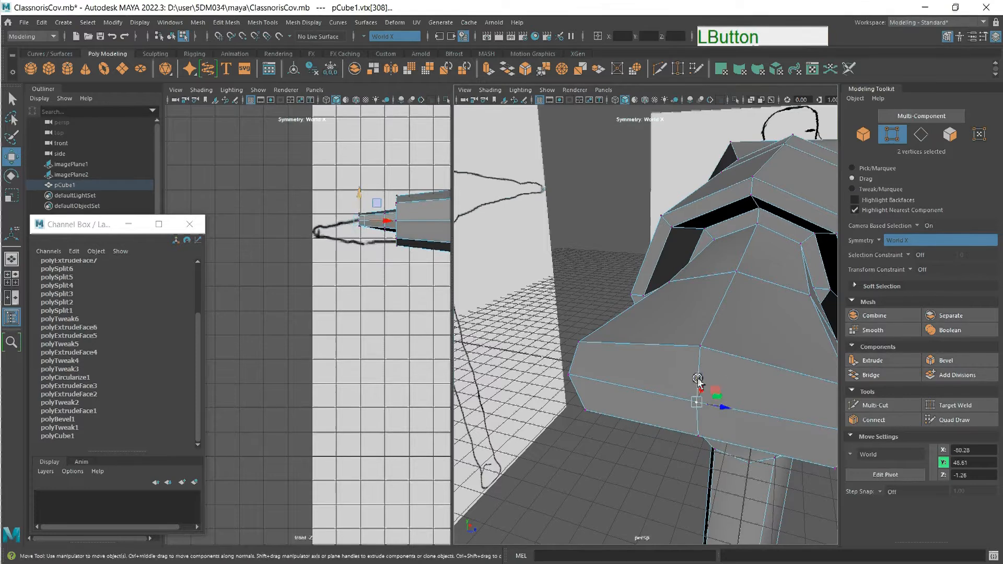
pyautogui.moveTo(698, 376); pyautogui.dragTo(699, 369)
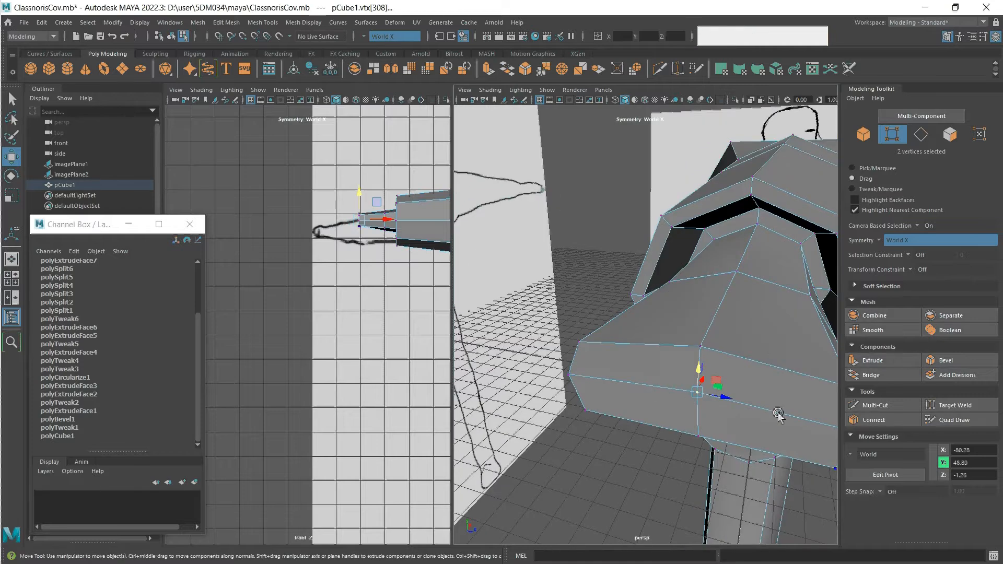
# - Cut a vertical edge line through the hand's end faces on each side of the middle line with Multi-Cut
pyautogui.click(881, 406)
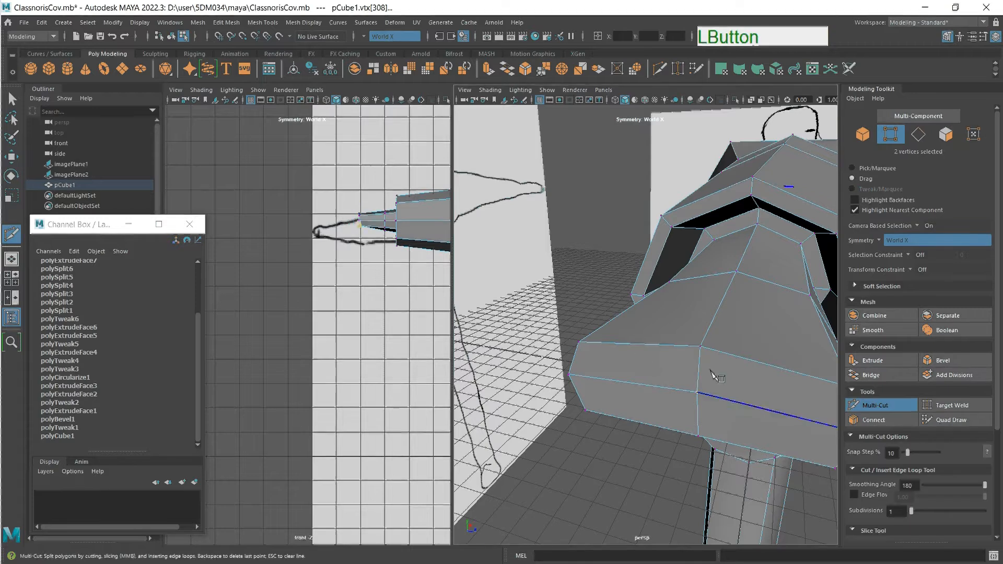
pyautogui.click(641, 345)
pyautogui.click(641, 422)
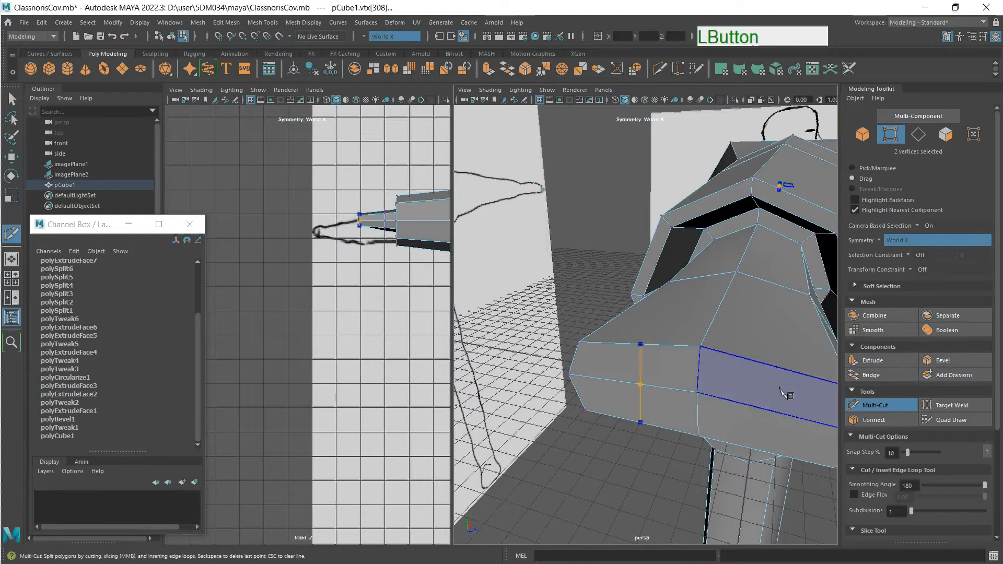
pyautogui.rightClick(805, 365)
pyautogui.click(794, 371)
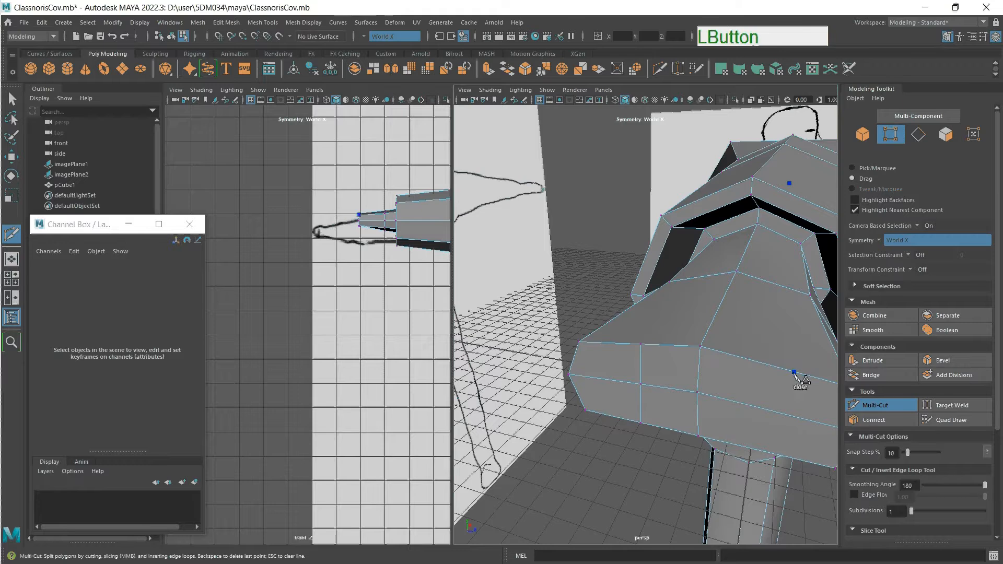
pyautogui.click(789, 460)
pyautogui.rightClick(730, 388)
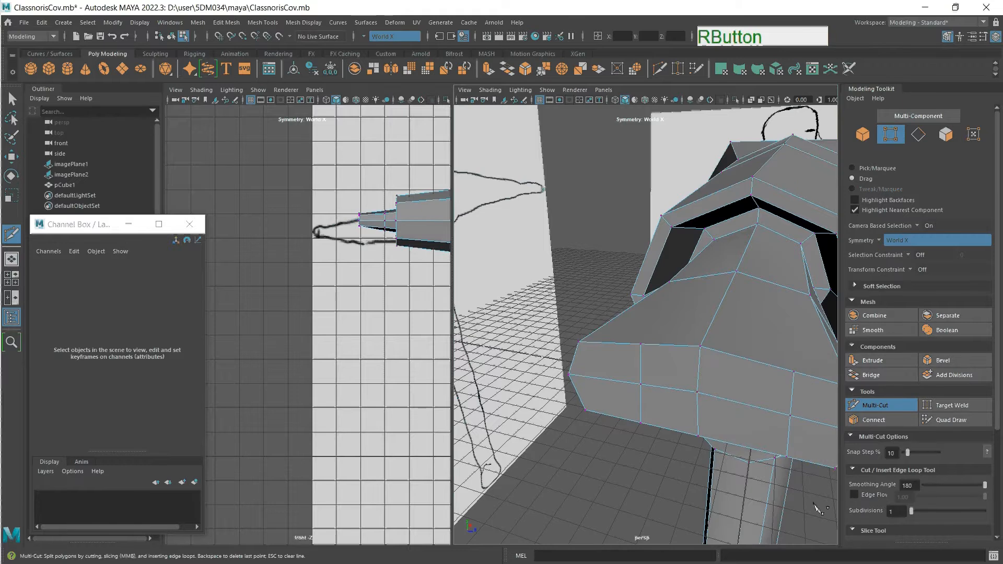
pyautogui.keyDown('alt'); pyautogui.moveTo(685, 417); pyautogui.dragTo(730, 421); pyautogui.keyUp('alt')
pyautogui.scroll(-6, 673, 398)
pyautogui.click(887, 405)
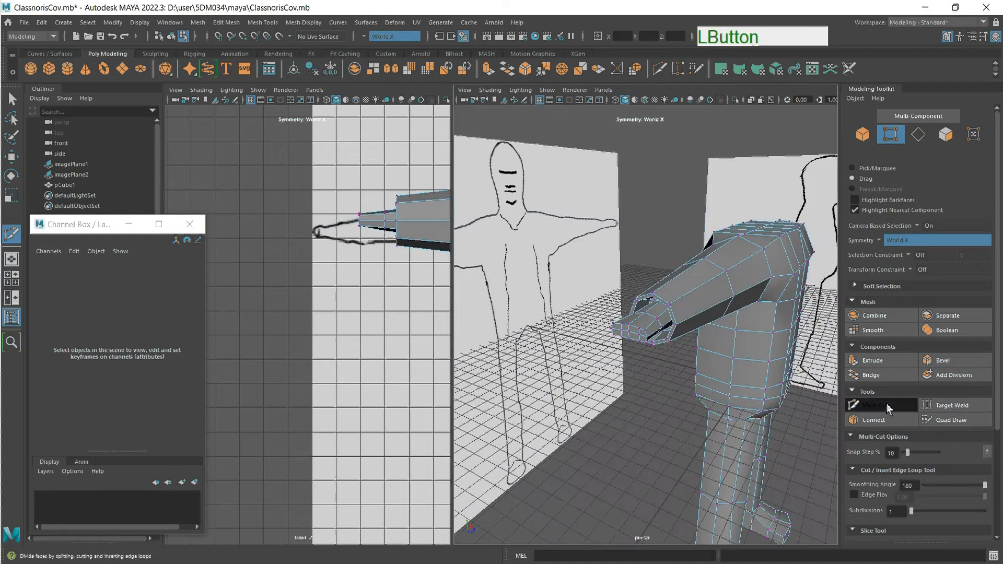
# - Select the two edges of one new vertical cut on the hand's end and move them to Z 0.56
pyautogui.keyDown('alt'); pyautogui.moveTo(731, 334); pyautogui.dragTo(640, 329); pyautogui.keyUp('alt')
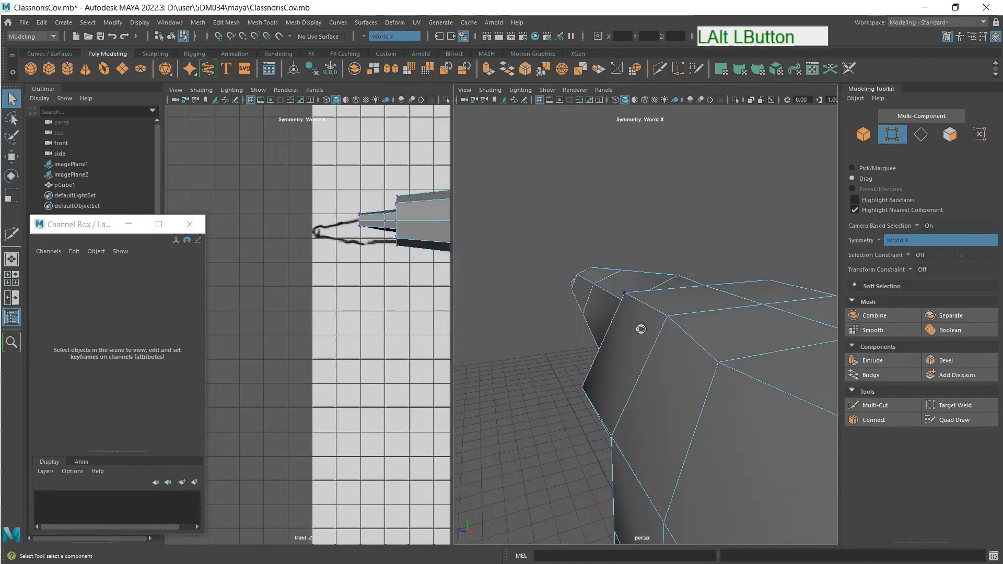
pyautogui.scroll(-5, 641, 329)
pyautogui.keyDown('alt'); pyautogui.moveTo(827, 454); pyautogui.dragTo(649, 402); pyautogui.keyUp('alt')
pyautogui.scroll(4, 649, 402)
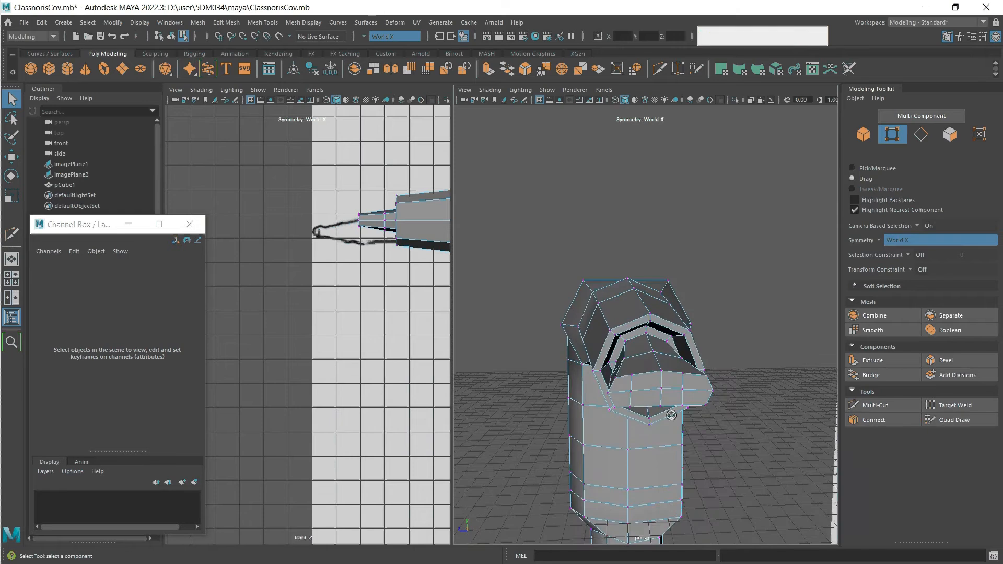
pyautogui.click(920, 134)
pyautogui.click(641, 398)
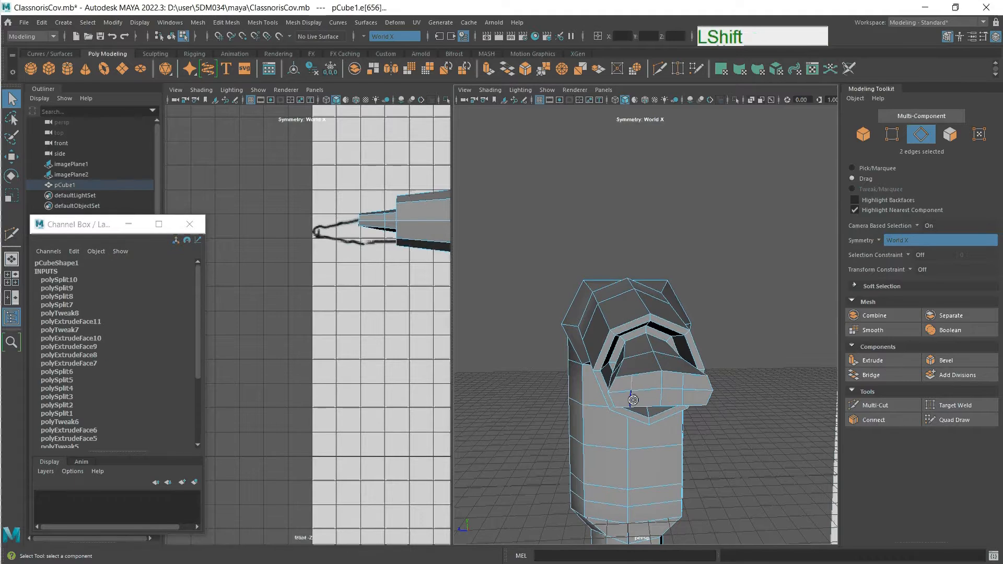
pyautogui.keyDown('shift'); pyautogui.click(645, 400); pyautogui.keyUp('shift')
pyautogui.press('w')
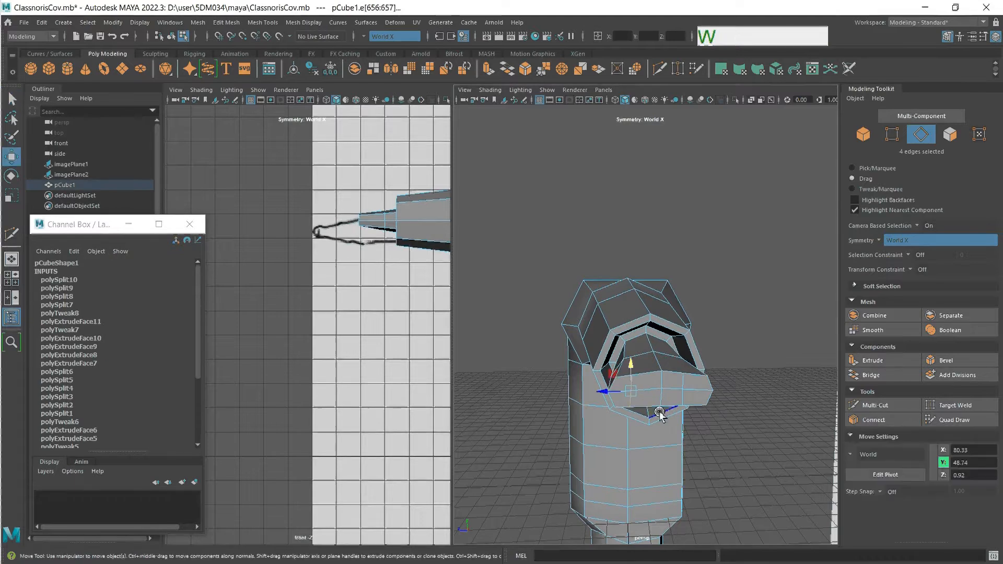
pyautogui.moveTo(610, 395); pyautogui.dragTo(613, 397)
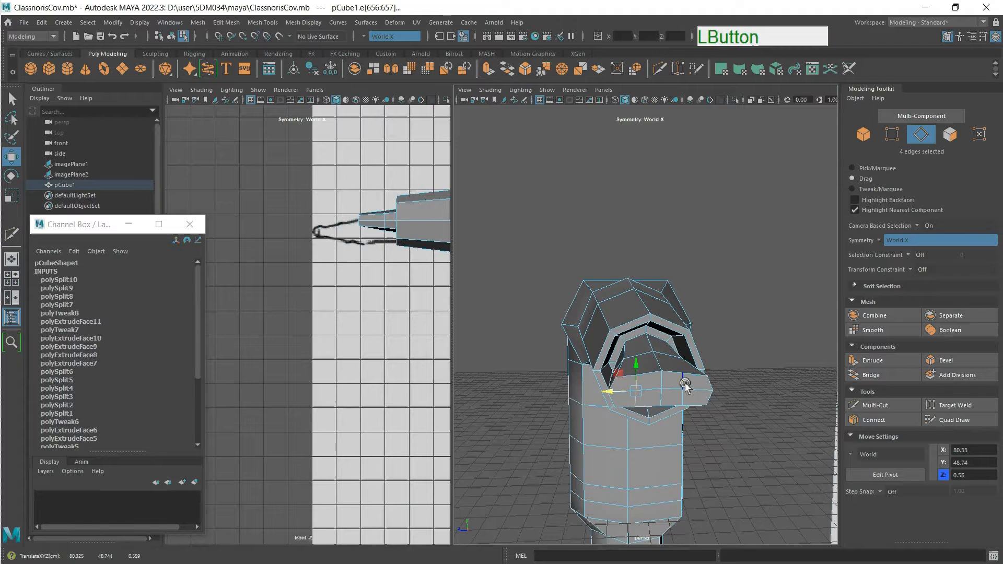
# - Select the two edges of the other vertical cut on the hand's end and move them to Z -3.21
pyautogui.click(684, 402)
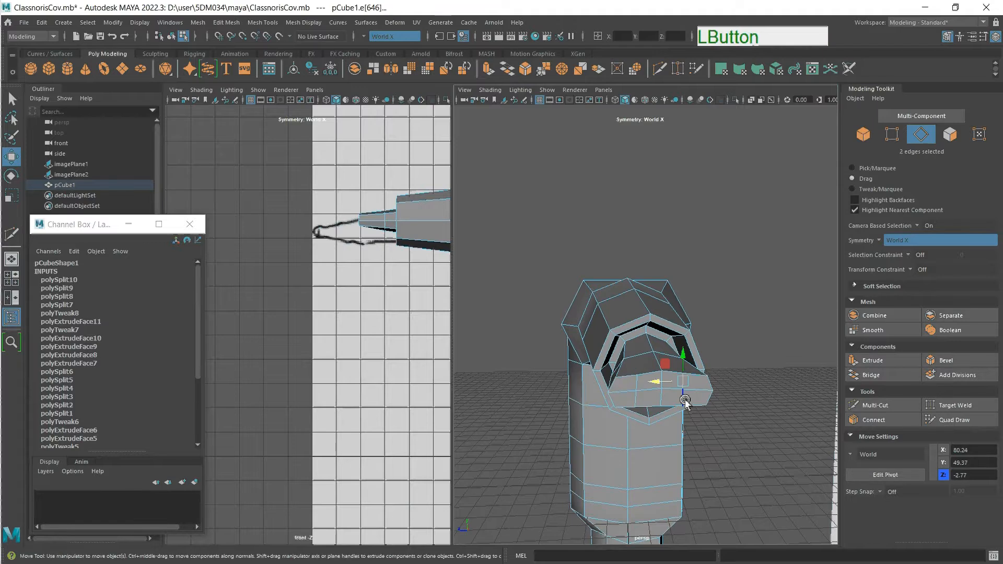
pyautogui.keyDown('shift'); pyautogui.click(655, 394); pyautogui.keyUp('shift')
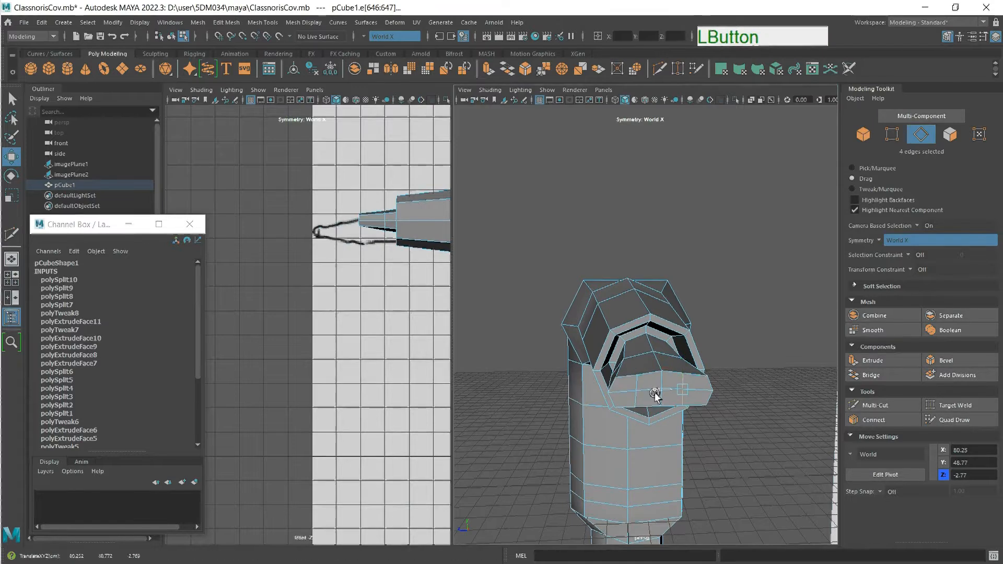
pyautogui.moveTo(659, 398); pyautogui.dragTo(705, 483)
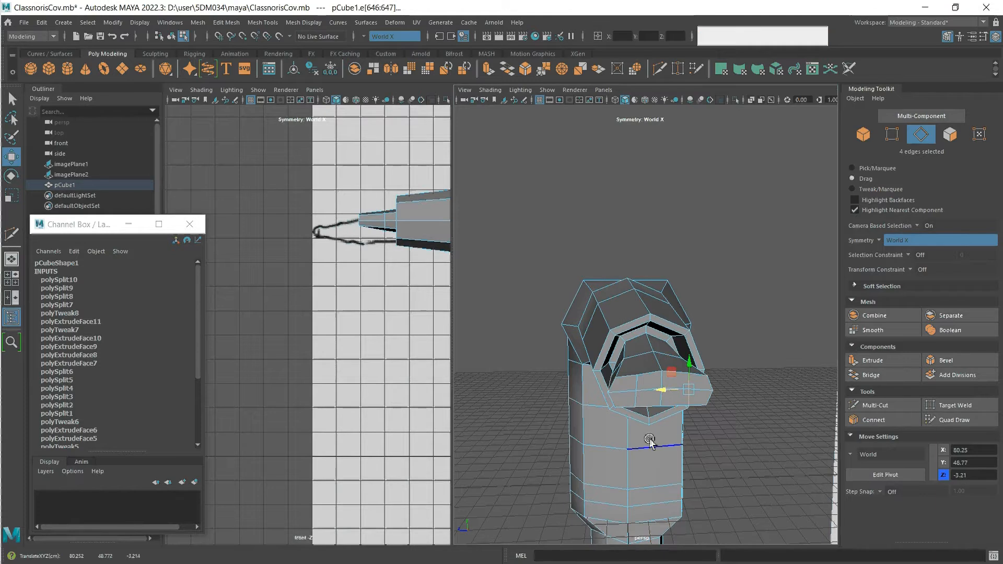
pyautogui.keyDown('alt'); pyautogui.moveTo(649, 441); pyautogui.dragTo(810, 440); pyautogui.keyUp('alt')
pyautogui.scroll(4, 652, 347)
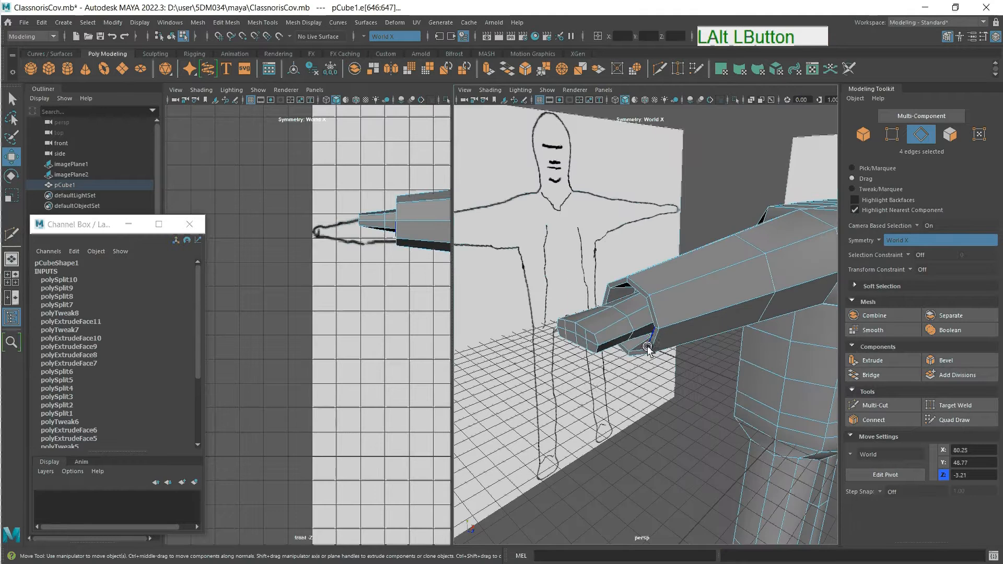
pyautogui.scroll(3, 648, 349)
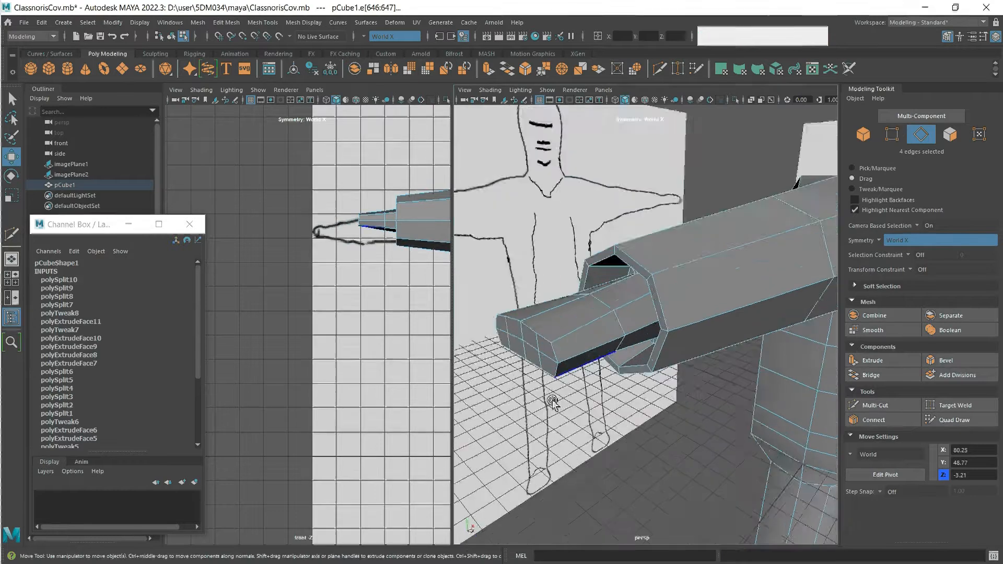
# - Bevel the three vertical edge lines on the hand's end with a fraction of 0.1
pyautogui.keyDown('alt'); pyautogui.moveTo(553, 402); pyautogui.dragTo(593, 394); pyautogui.keyUp('alt')
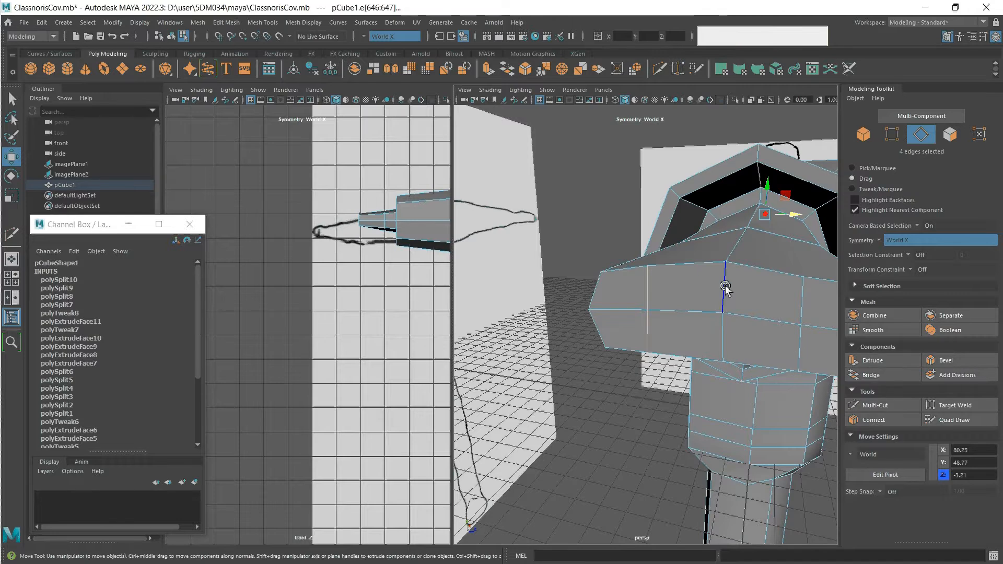
pyautogui.keyDown('shift'); pyautogui.moveTo(725, 286); pyautogui.dragTo(724, 352); pyautogui.keyUp('shift')
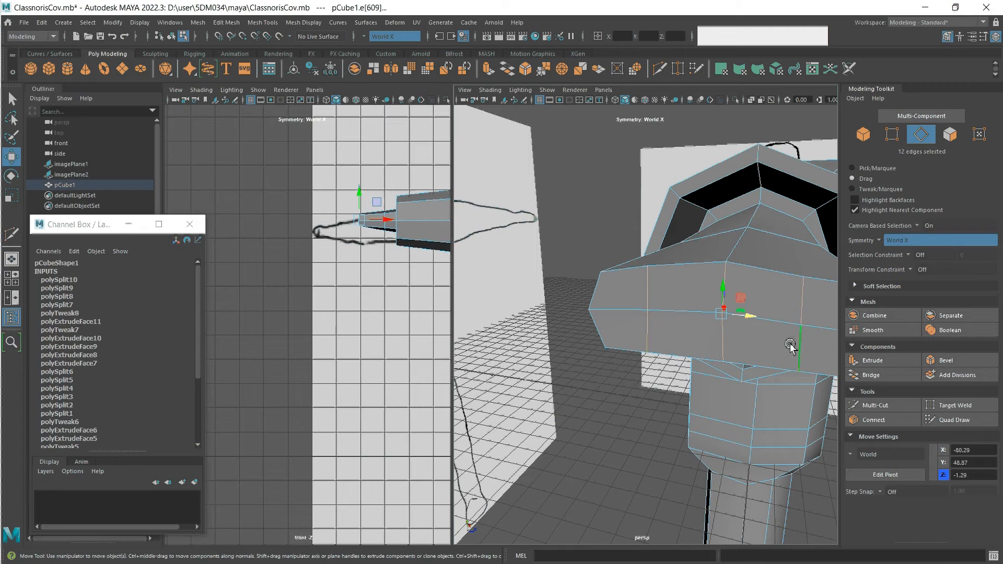
pyautogui.click(944, 360)
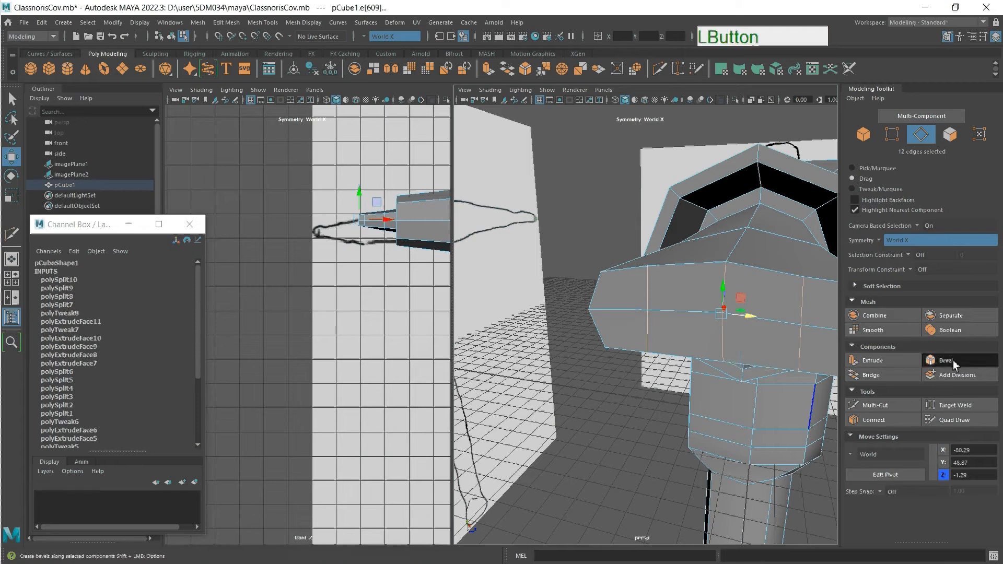
pyautogui.moveTo(750, 438)
pyautogui.mouseDown(button='middle')
pyautogui.moveTo(737, 436)
pyautogui.moveTo(746, 434)
pyautogui.mouseUp(button='middle')
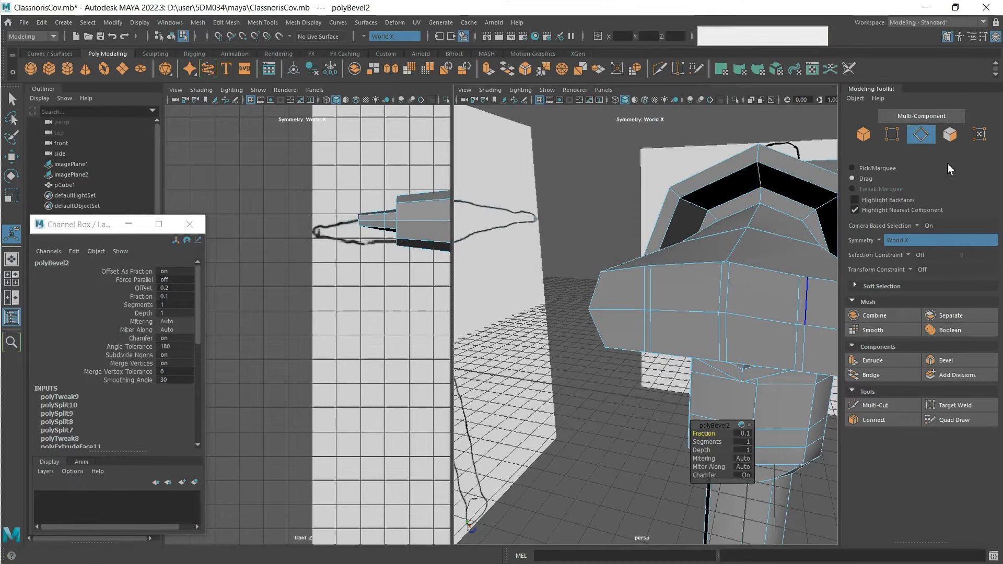
# - Select the eight large finger faces on the hand's end, leaving out the narrow bevel strips between them
pyautogui.click(949, 134)
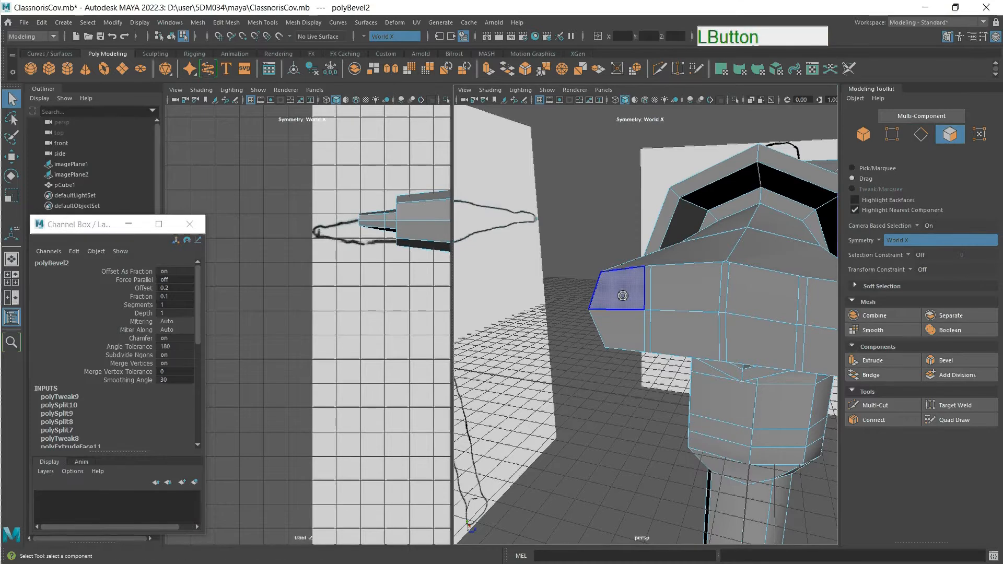
pyautogui.click(622, 294)
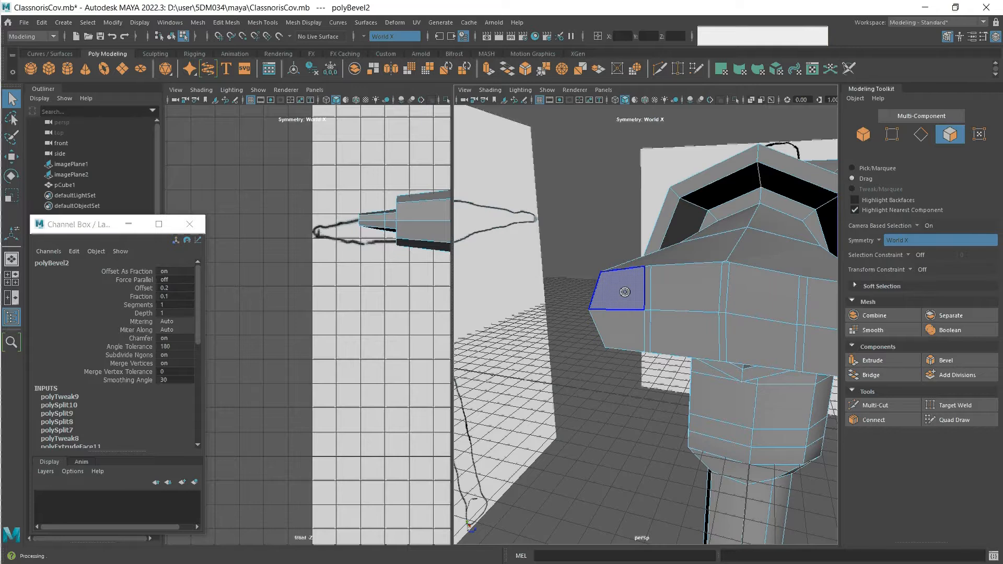
pyautogui.doubleClick(625, 292)
pyautogui.moveTo(700, 297)
pyautogui.keyDown('shift'); pyautogui.mouseDown()
pyautogui.moveTo(761, 336)
pyautogui.moveTo(760, 347)
pyautogui.mouseUp(); pyautogui.keyUp('shift')
pyautogui.keyDown('shift'); pyautogui.moveTo(824, 303); pyautogui.dragTo(823, 350); pyautogui.keyUp('shift')
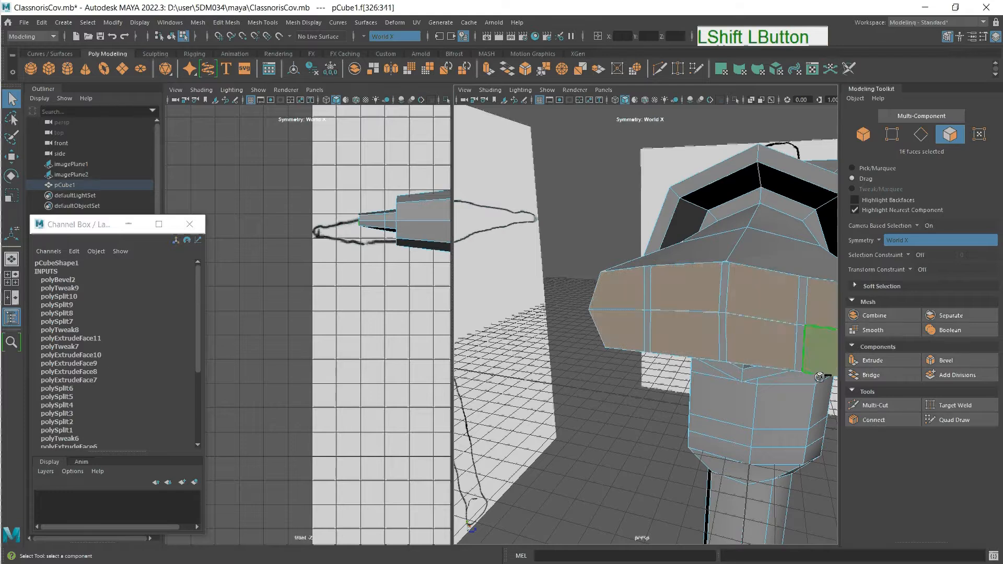
# - Try to extrude the selected finger faces with a Local Translate Z of 2.5 and an offset of 0.3
pyautogui.click(902, 365)
pyautogui.click(773, 441)
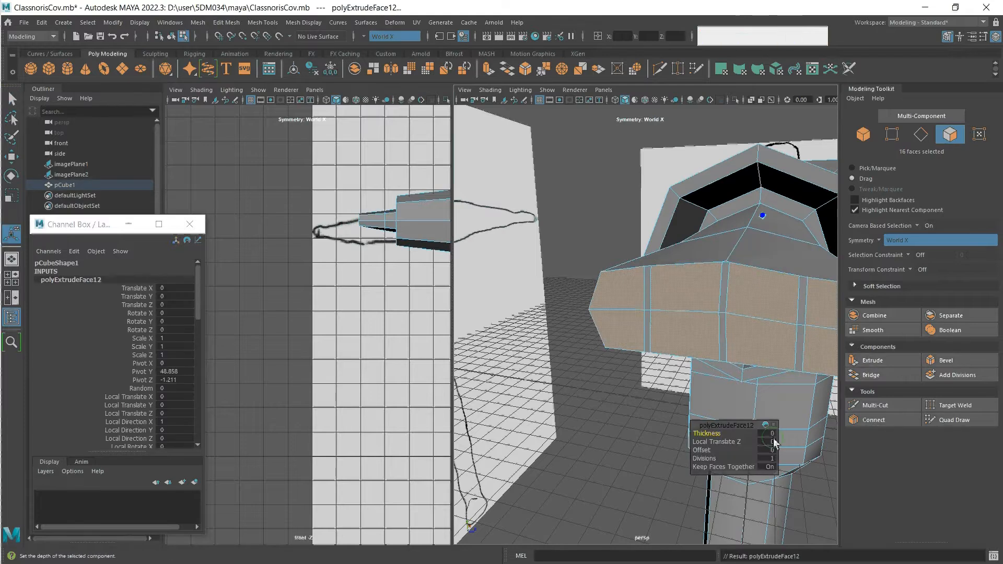
pyautogui.moveTo(773, 442)
pyautogui.mouseDown(button='middle')
pyautogui.moveTo(793, 440)
pyautogui.moveTo(775, 454)
pyautogui.mouseUp(button='middle')
pyautogui.click(773, 450)
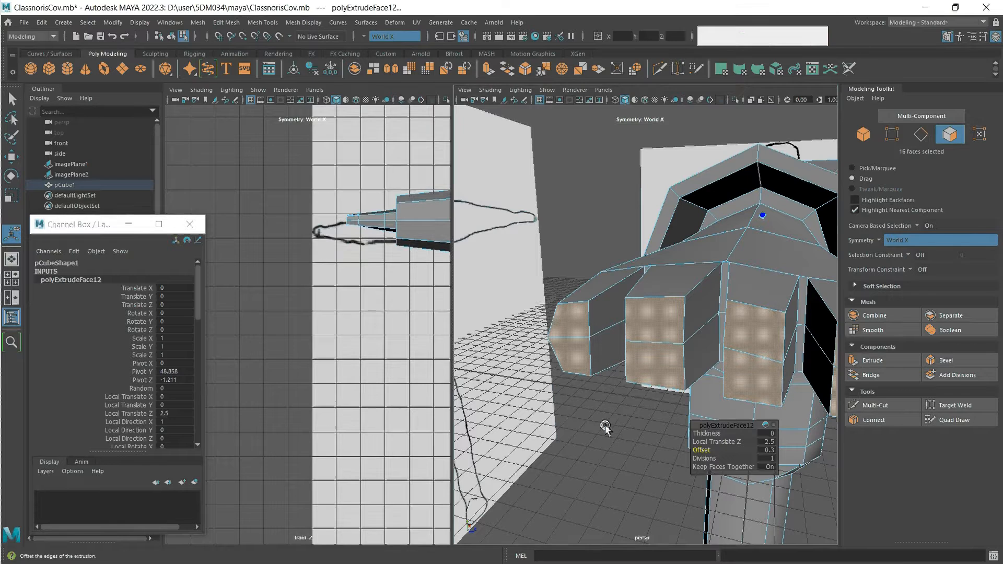
pyautogui.keyDown('alt'); pyautogui.moveTo(664, 412); pyautogui.dragTo(644, 437); pyautogui.keyUp('alt')
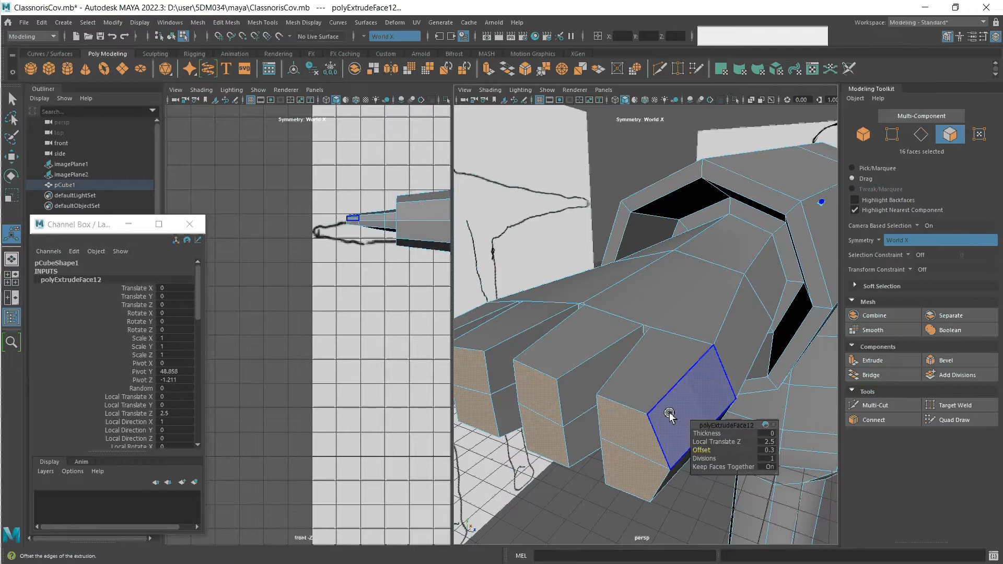
pyautogui.scroll(-5, 651, 384)
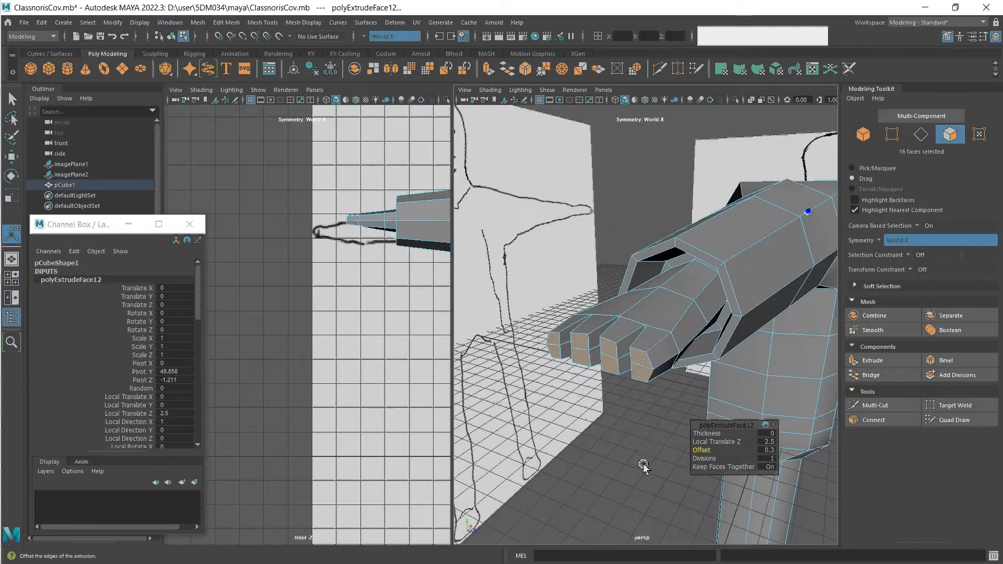
# - Undo the finger extrusion and its settings, keeping all the finger faces selected
pyautogui.hotkey('ctrl', 'z')
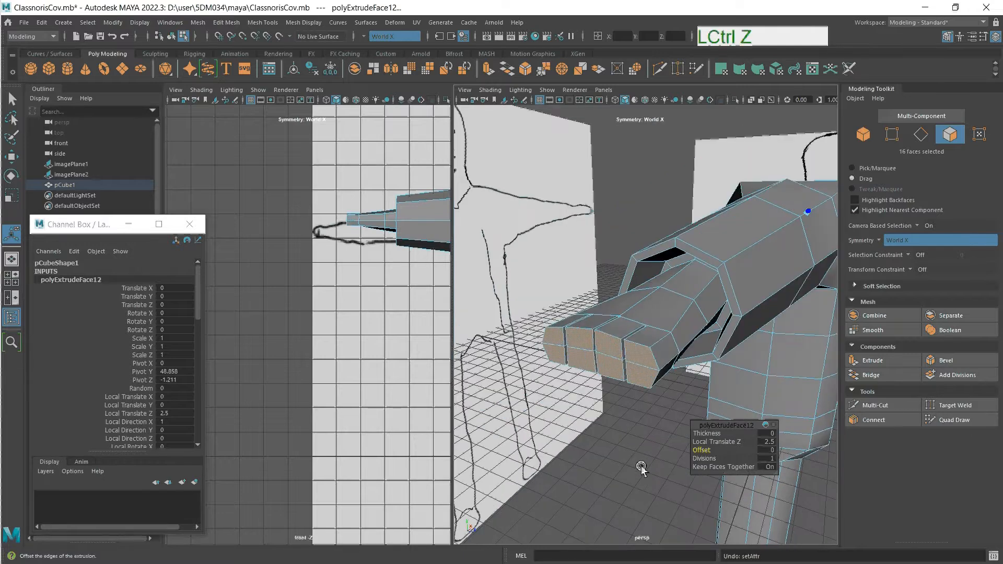
pyautogui.hotkey('ctrl', 'z')
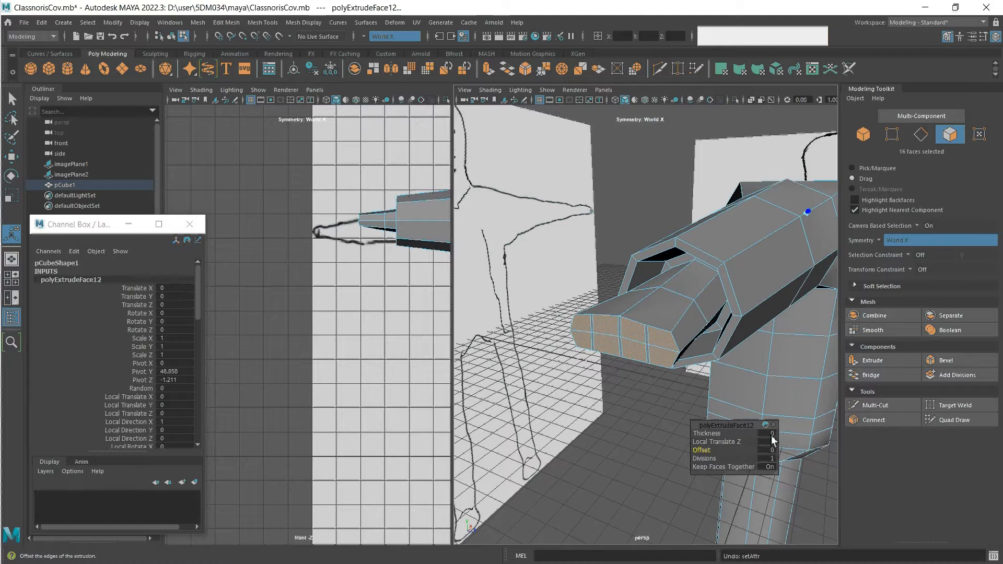
pyautogui.hotkey('ctrl', 'z')
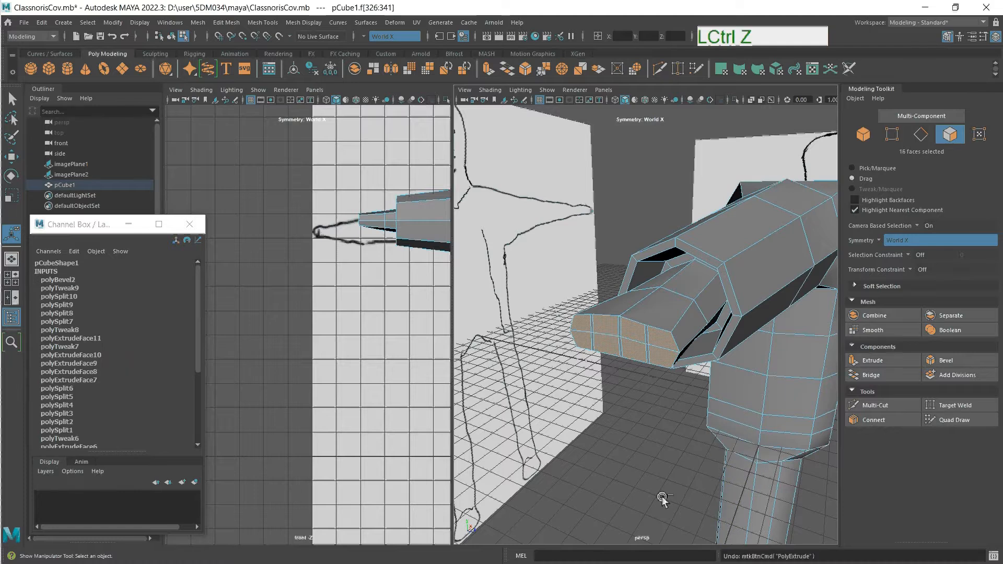
pyautogui.hotkey('ctrl', 'z')
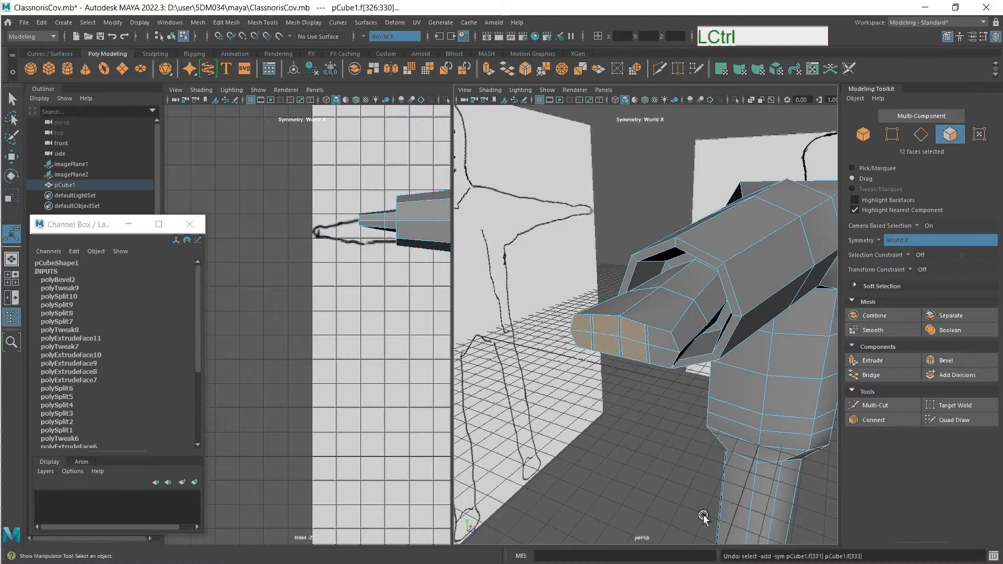
pyautogui.hotkey('ctrl', 'y')
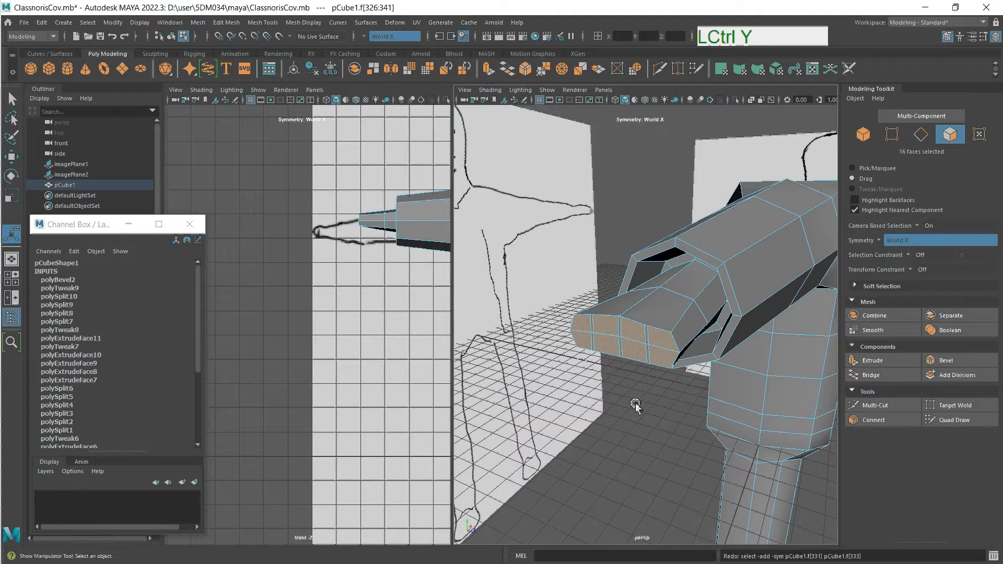
# - Extrude the selected finger faces with thickness 6.1, two divisions and an offset of 0.4
pyautogui.click(878, 361)
pyautogui.moveTo(772, 441); pyautogui.dragTo(802, 435, button='middle')
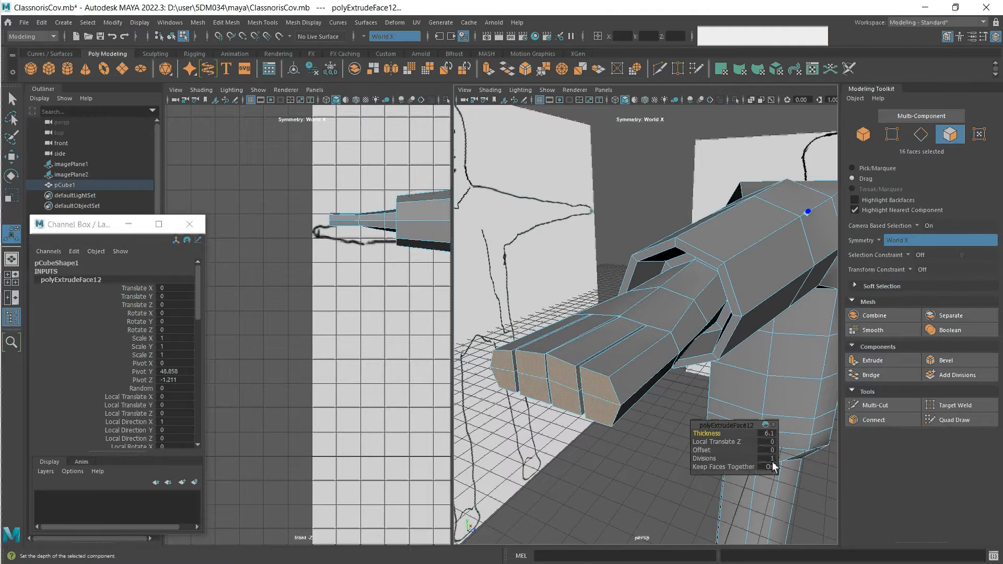
pyautogui.moveTo(772, 460); pyautogui.dragTo(778, 462, button='middle')
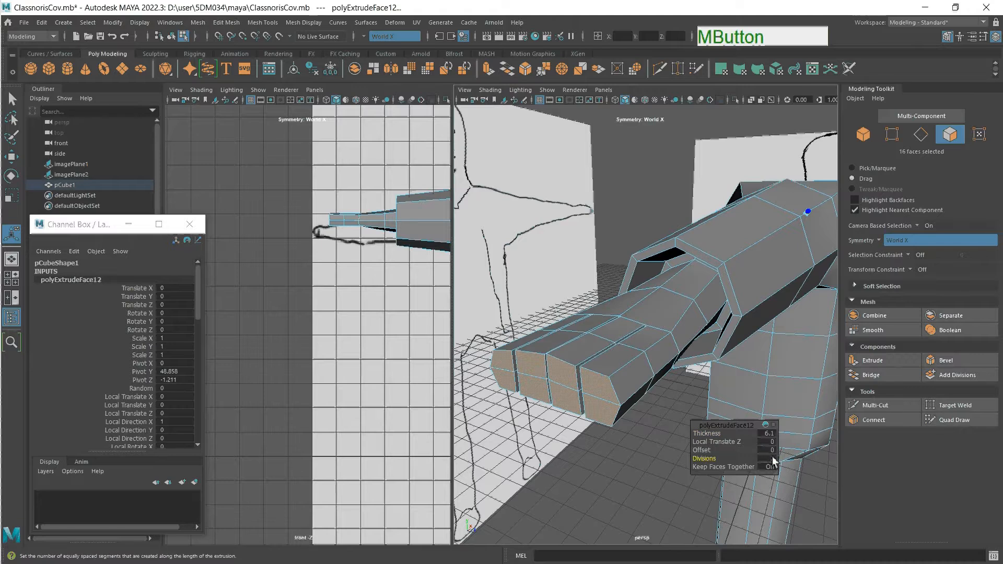
pyautogui.moveTo(772, 450); pyautogui.dragTo(778, 452, button='middle')
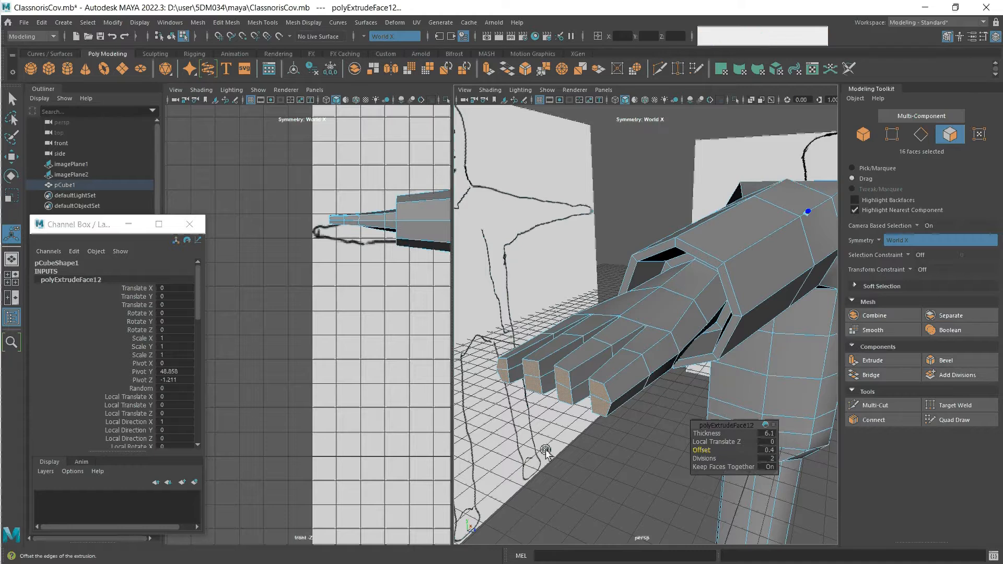
# - Try a slight rotation of the fingertip faces and undo it
pyautogui.press('e')
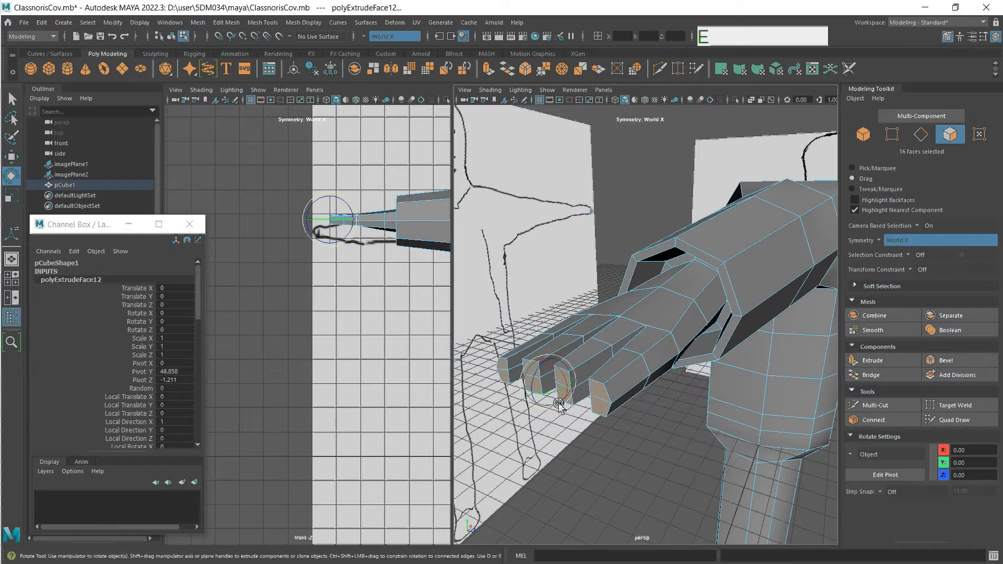
pyautogui.scroll(5, 546, 397)
pyautogui.scroll(-5, 542, 398)
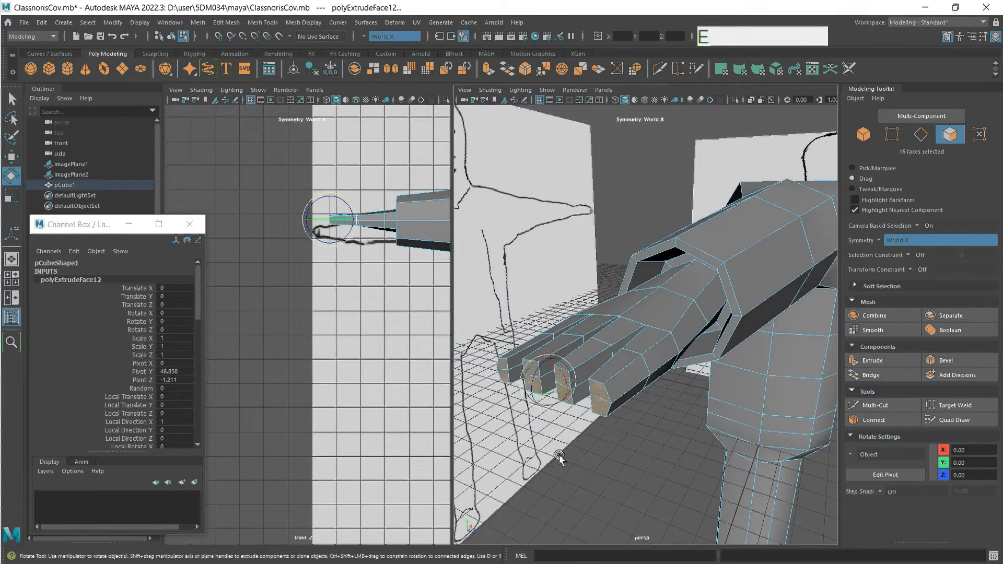
pyautogui.moveTo(537, 374)
pyautogui.mouseDown()
pyautogui.moveTo(541, 389)
pyautogui.moveTo(541, 375)
pyautogui.mouseUp()
pyautogui.hotkey('ctrl', 'z')
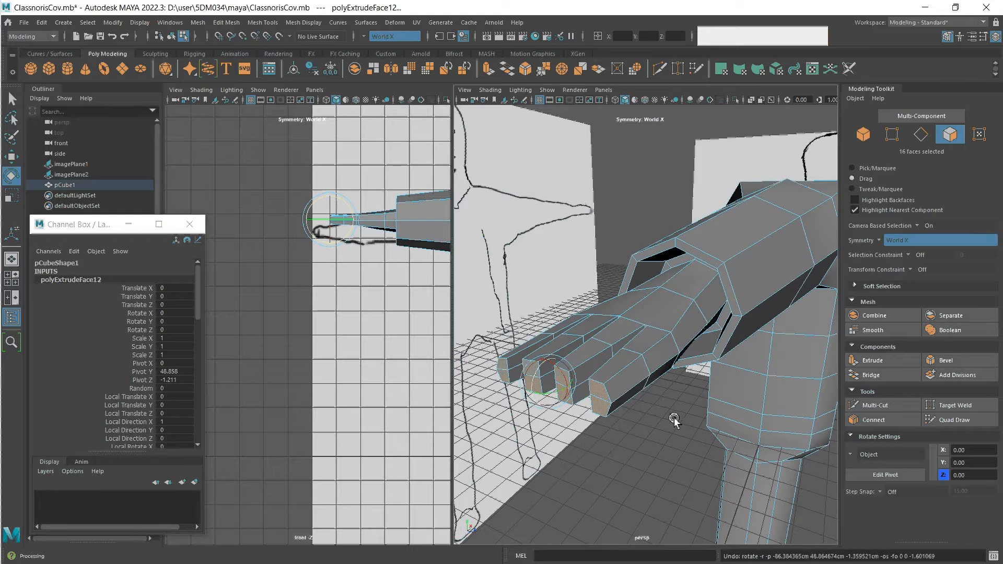
# - Insert an edge loop with Multi-Cut across the side of the hand between the wrist and the finger bases
pyautogui.keyDown('alt'); pyautogui.moveTo(658, 413); pyautogui.dragTo(623, 472); pyautogui.keyUp('alt')
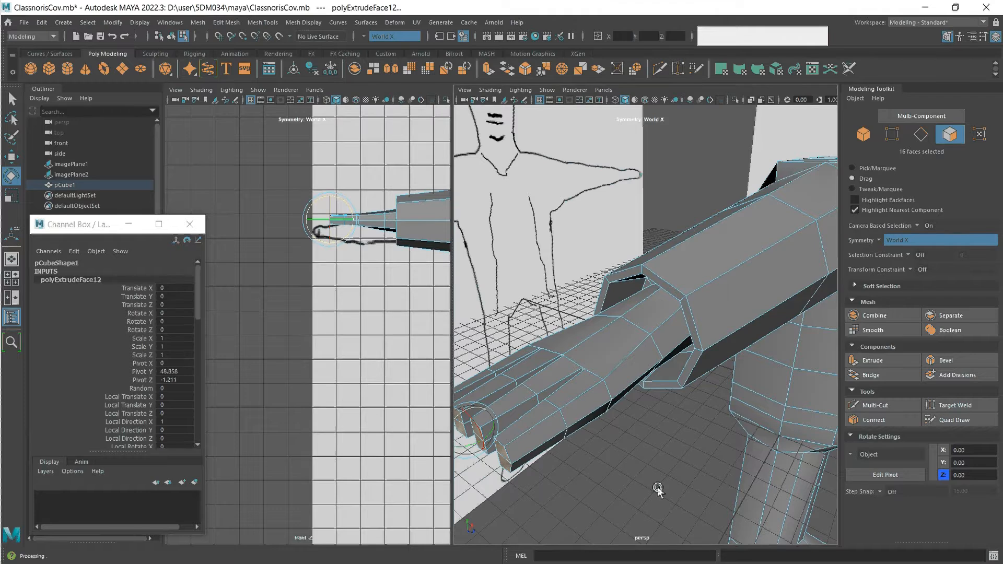
pyautogui.click(903, 408)
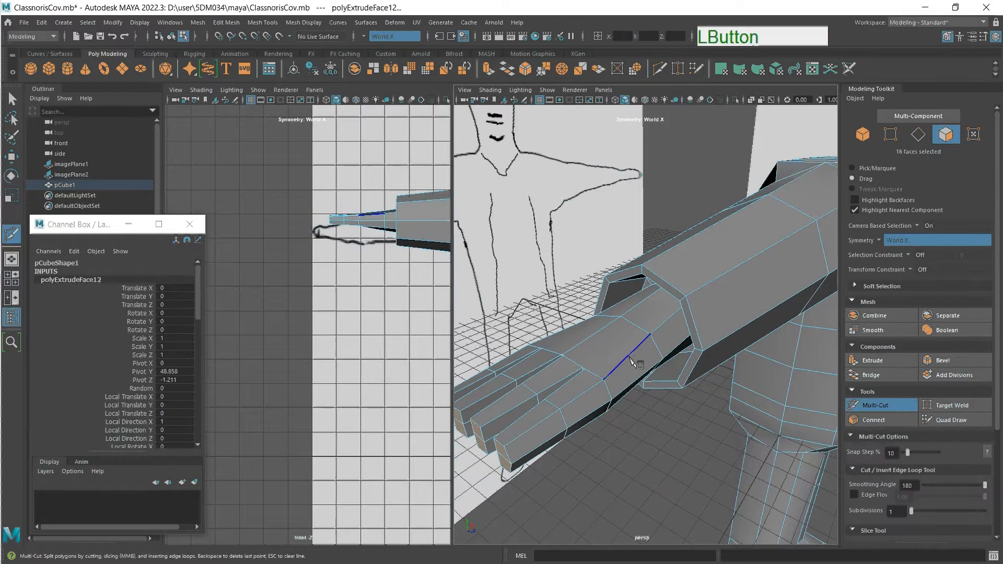
pyautogui.press('ctrl')
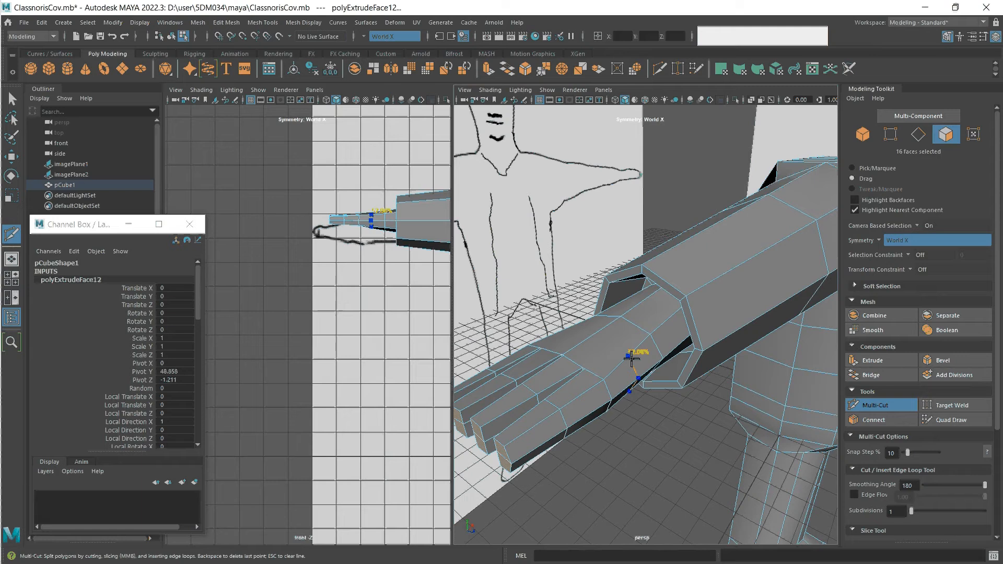
pyautogui.keyDown('ctrl'); pyautogui.click(631, 359); pyautogui.keyUp('ctrl')
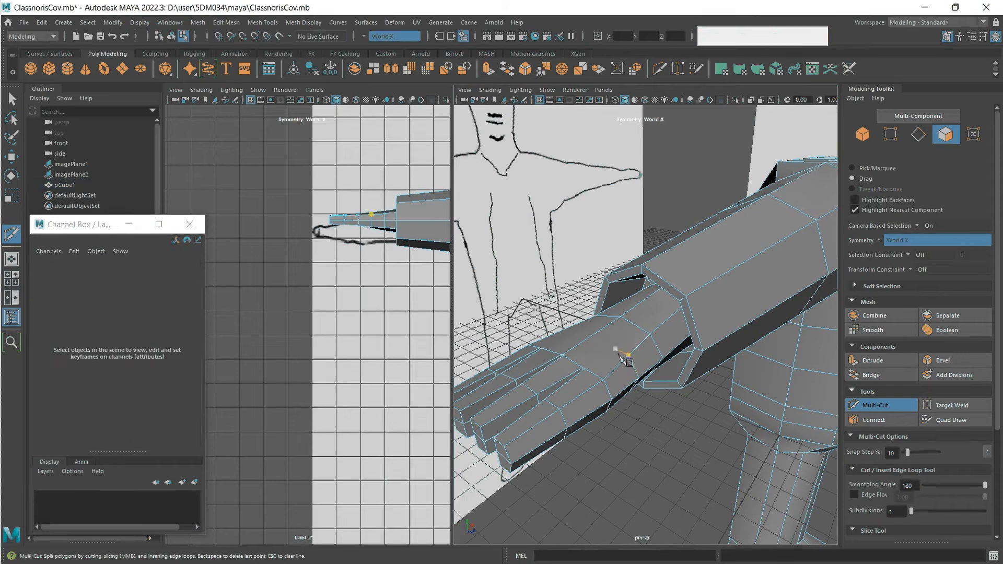
# - Cut an edge from the finger-base vertex beside the outermost finger to the new loop's vertex on the back of the hand
pyautogui.scroll(4, 582, 371)
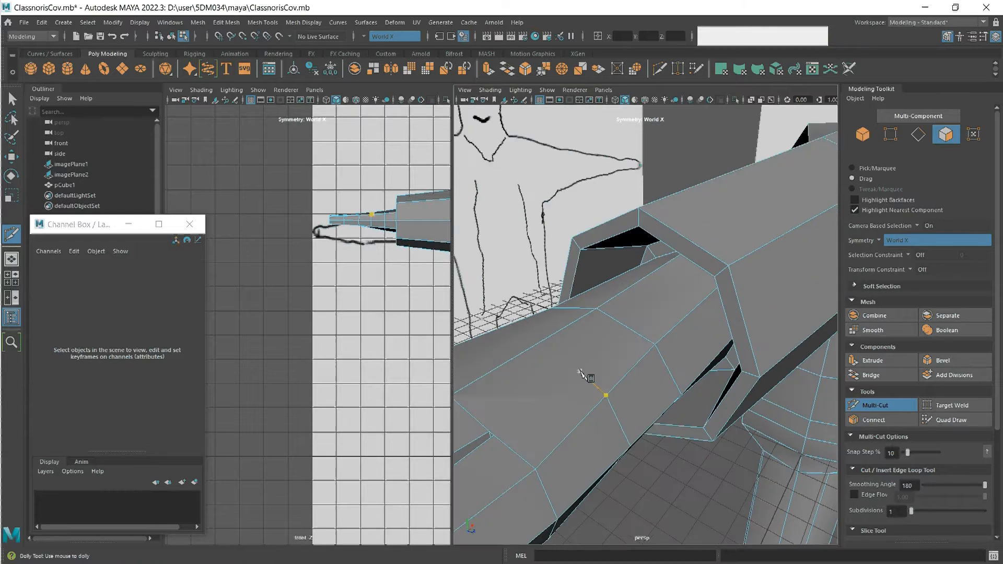
pyautogui.keyDown('alt'); pyautogui.moveTo(510, 411); pyautogui.dragTo(559, 385, button='middle'); pyautogui.keyUp('alt')
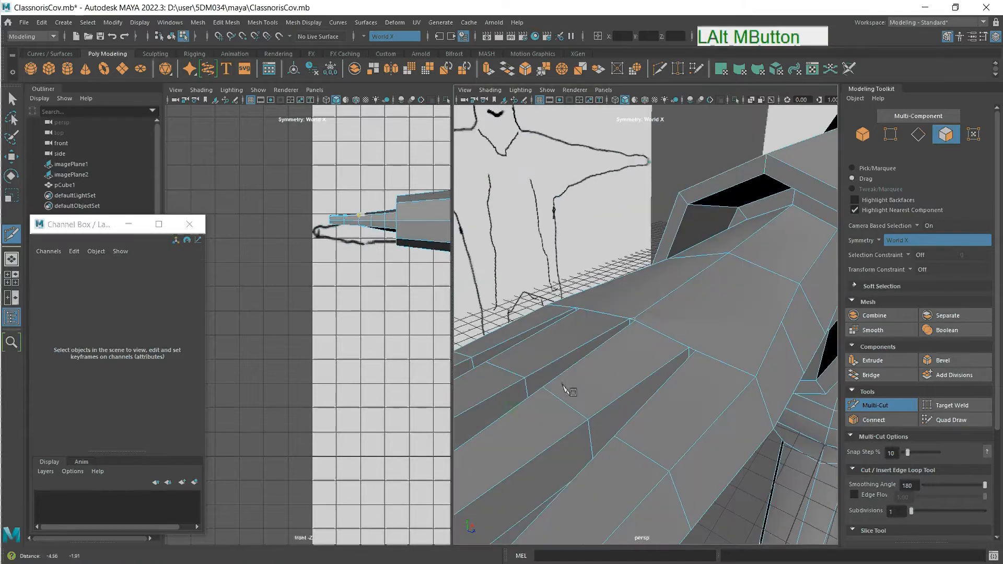
pyautogui.click(899, 405)
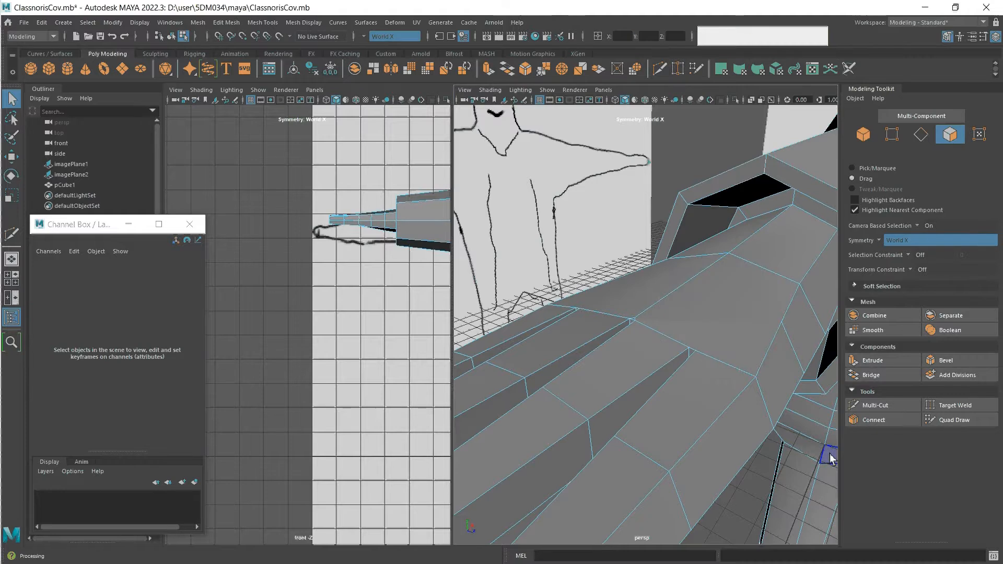
pyautogui.click(889, 403)
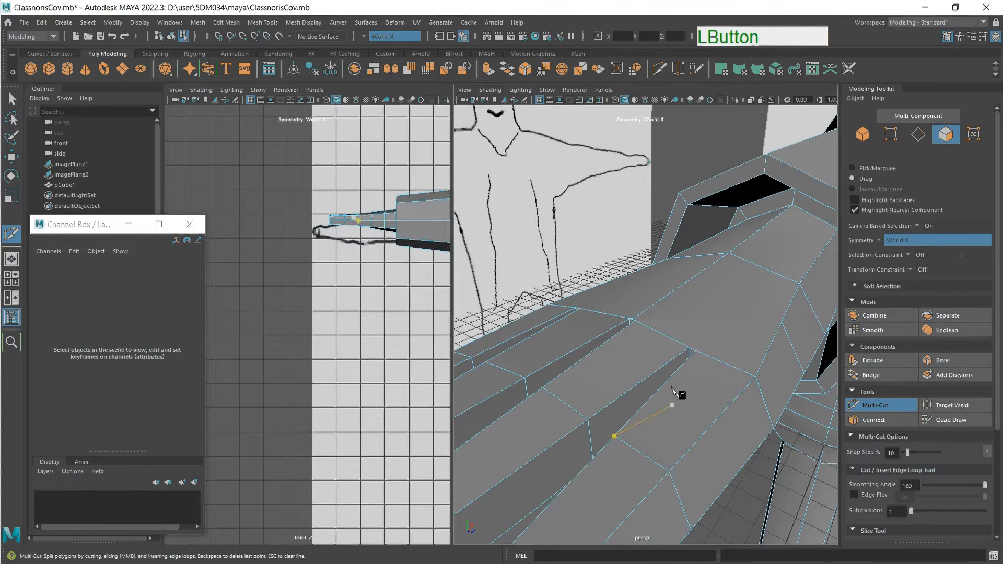
pyautogui.click(694, 351)
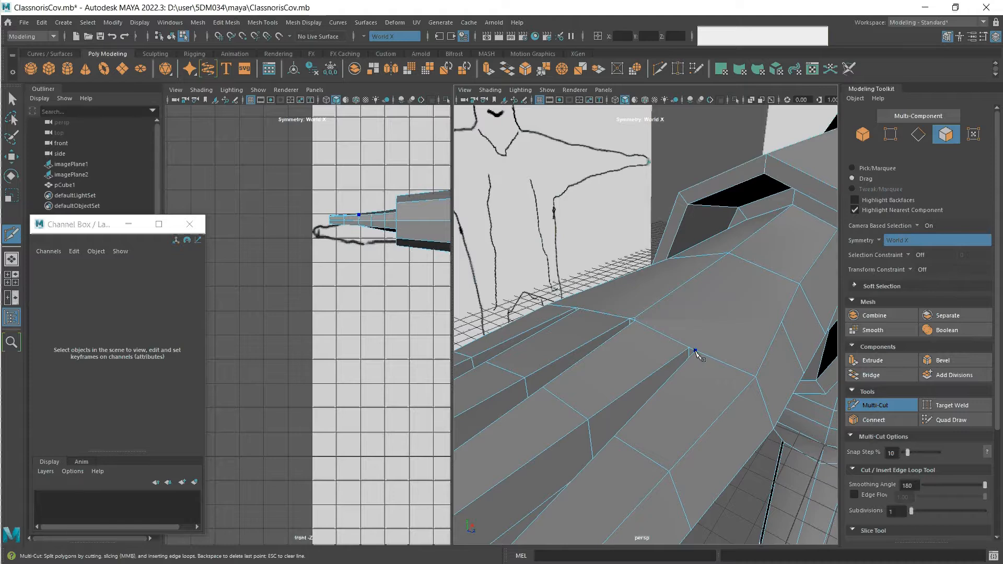
pyautogui.click(781, 321)
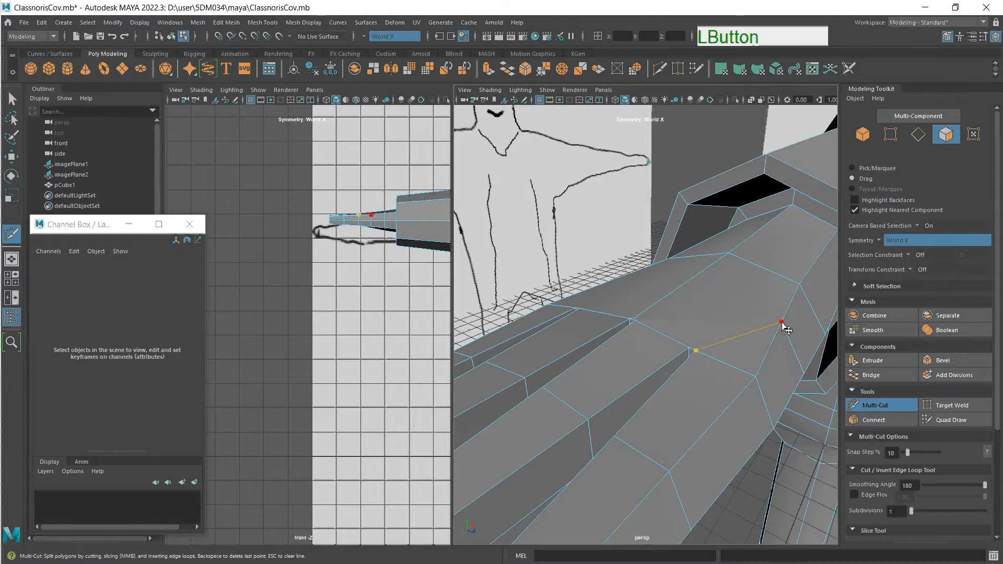
pyautogui.rightClick(750, 321)
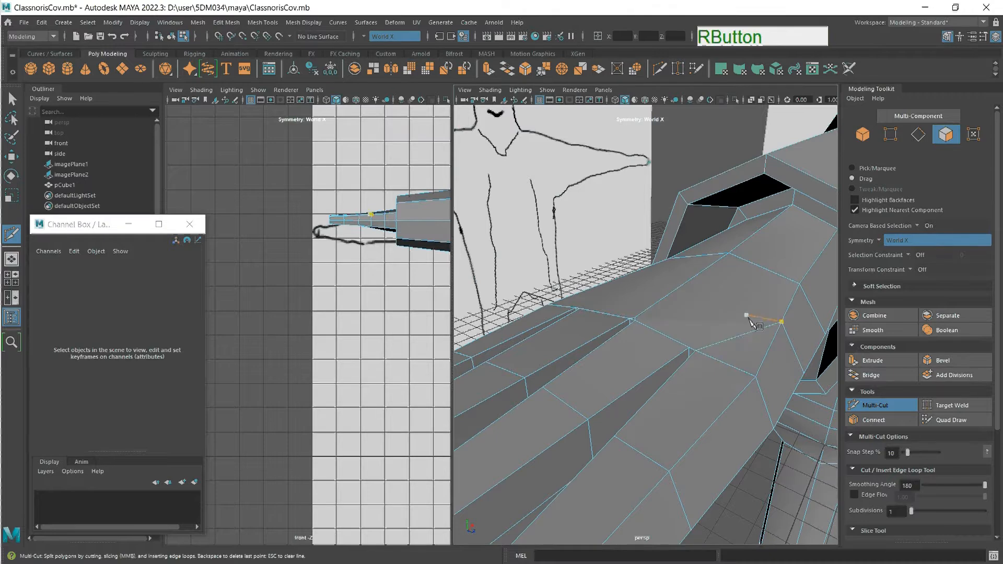
# - Cut an edge from the middle of the new diagonal edge across to the neighbouring lengthwise edge on the hand's back
pyautogui.click(741, 334)
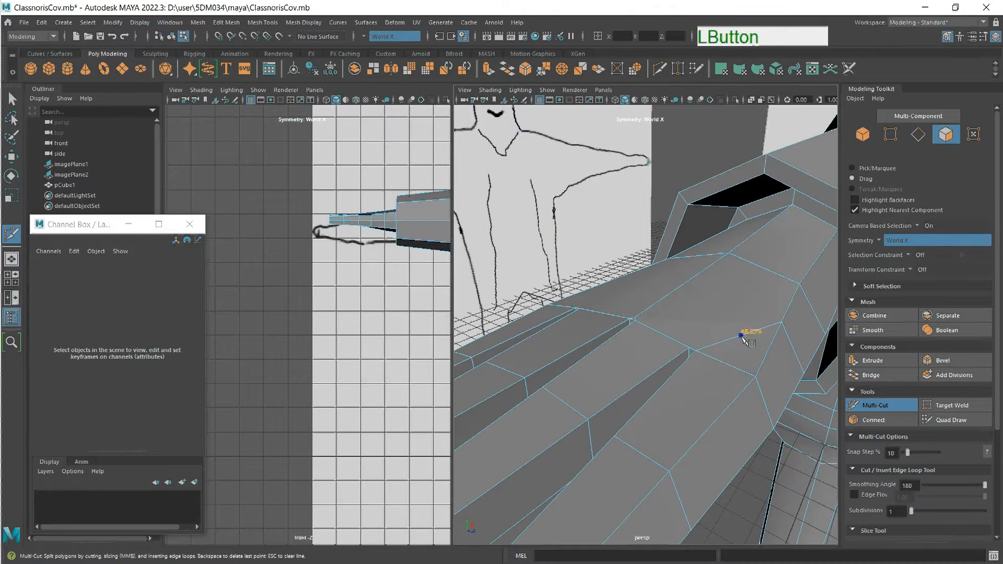
pyautogui.click(681, 286)
pyautogui.rightClick(705, 327)
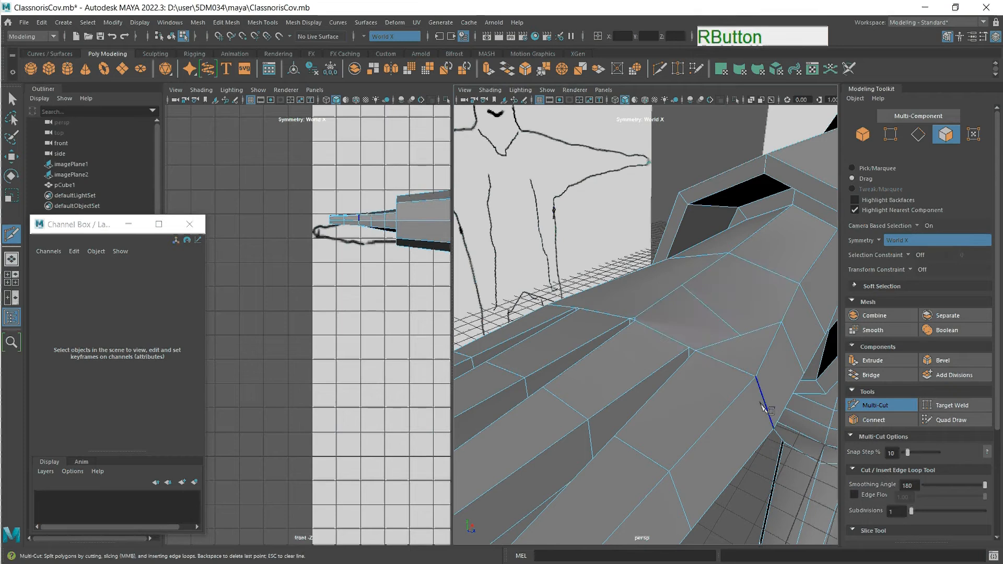
pyautogui.click(756, 377)
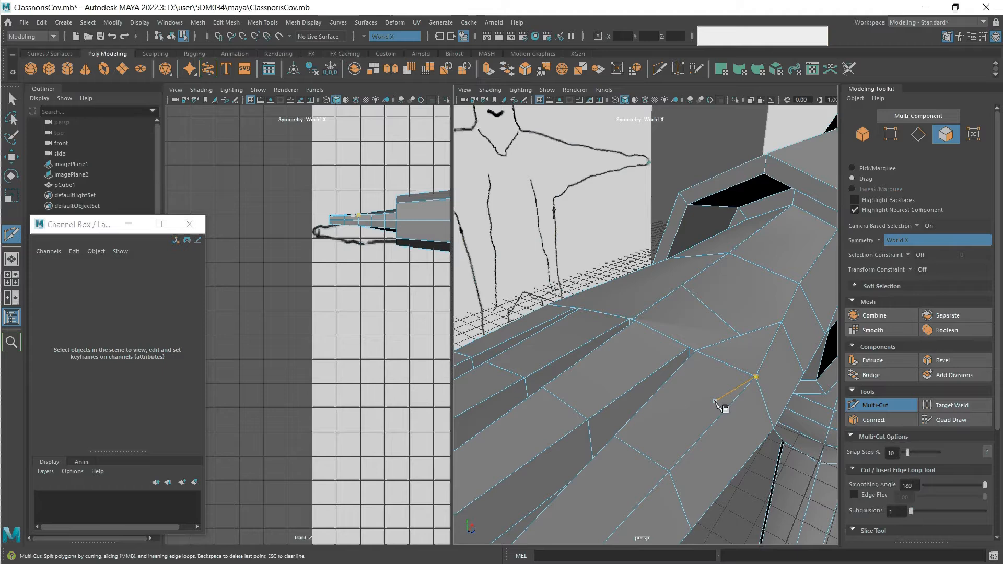
pyautogui.click(615, 437)
pyautogui.press('Escape')
# - Cut an edge from the finger-base vertex beside the outermost finger, across the short diagonal edge, to the loop vertex on the hand's back
pyautogui.click(688, 347)
pyautogui.click(709, 302)
pyautogui.click(729, 254)
pyautogui.click(728, 254)
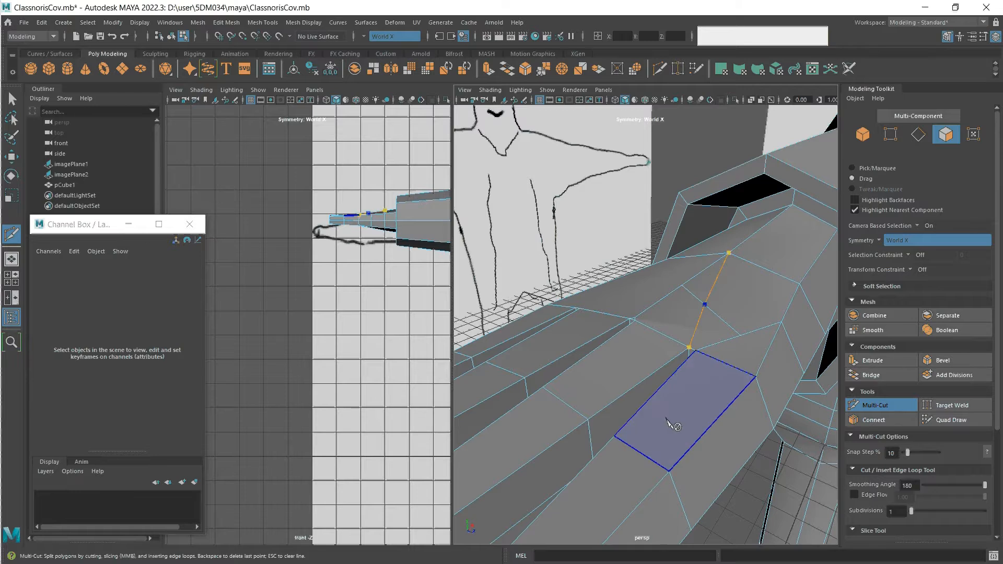
pyautogui.scroll(-5, 734, 350)
pyautogui.scroll(5, 730, 351)
pyautogui.scroll(-5, 693, 355)
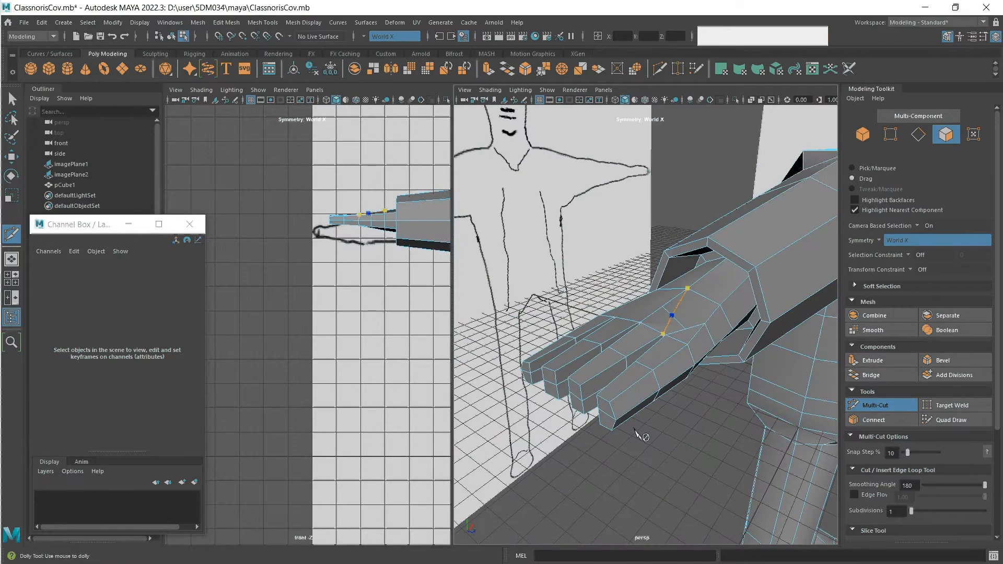
pyautogui.click(877, 406)
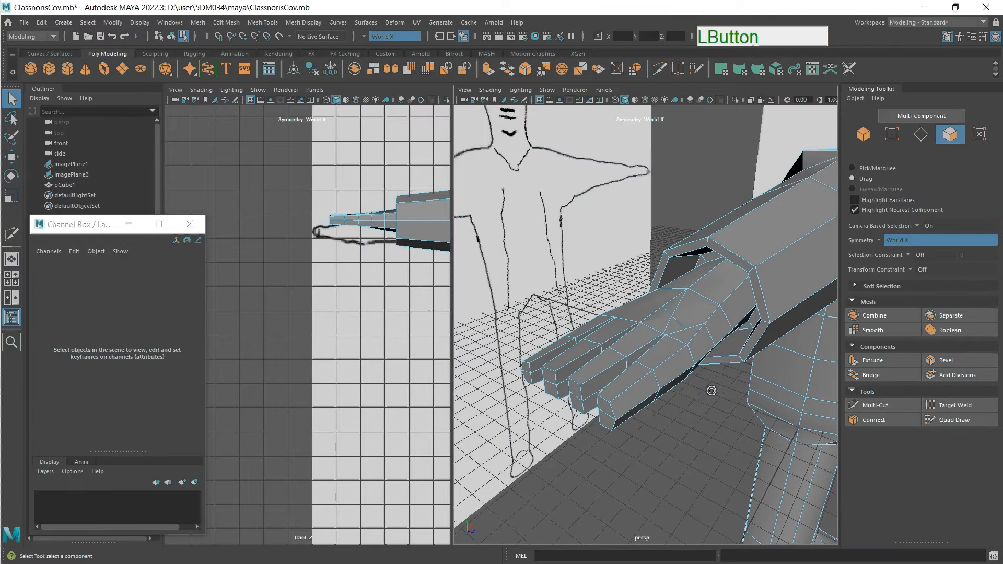
# - Select the block of four adjacent faces on the side of the hand near the wrist, where the thumb starts
pyautogui.keyDown('alt'); pyautogui.moveTo(710, 389); pyautogui.dragTo(689, 389); pyautogui.keyUp('alt')
pyautogui.scroll(8, 690, 389)
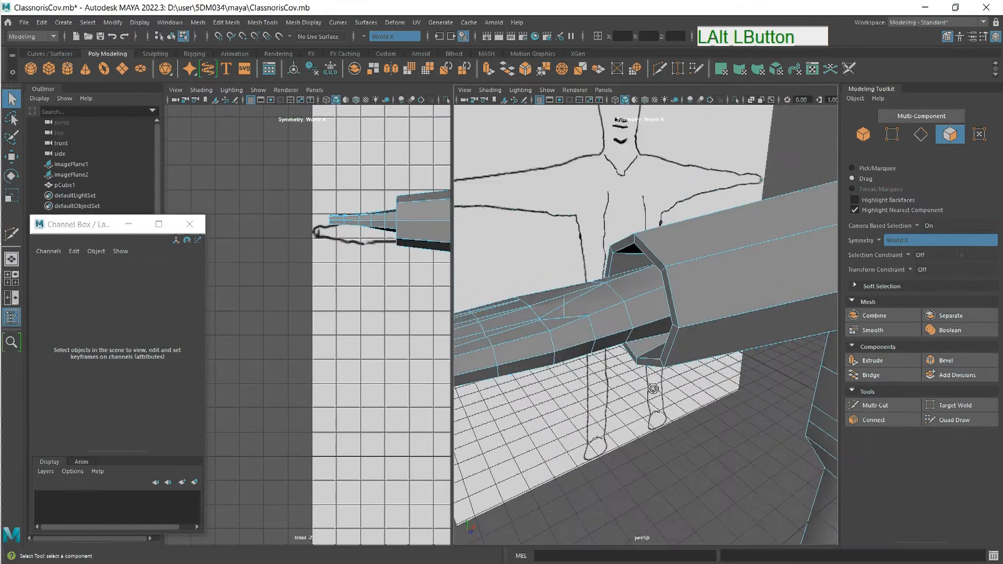
pyautogui.scroll(-3, 596, 358)
pyautogui.click(596, 357)
pyautogui.keyDown('alt'); pyautogui.moveTo(580, 345); pyautogui.dragTo(654, 311, button='middle'); pyautogui.keyUp('alt')
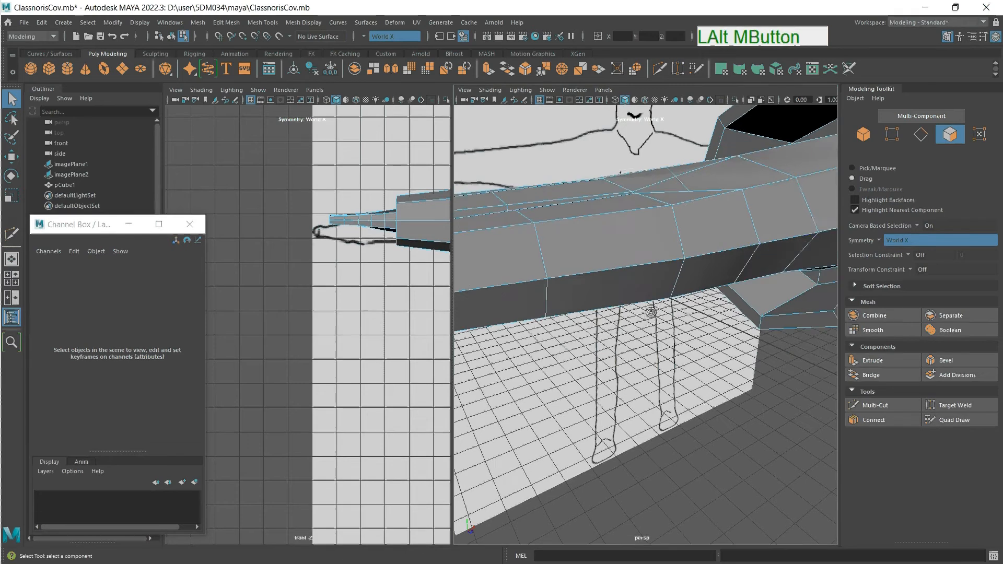
pyautogui.click(754, 217)
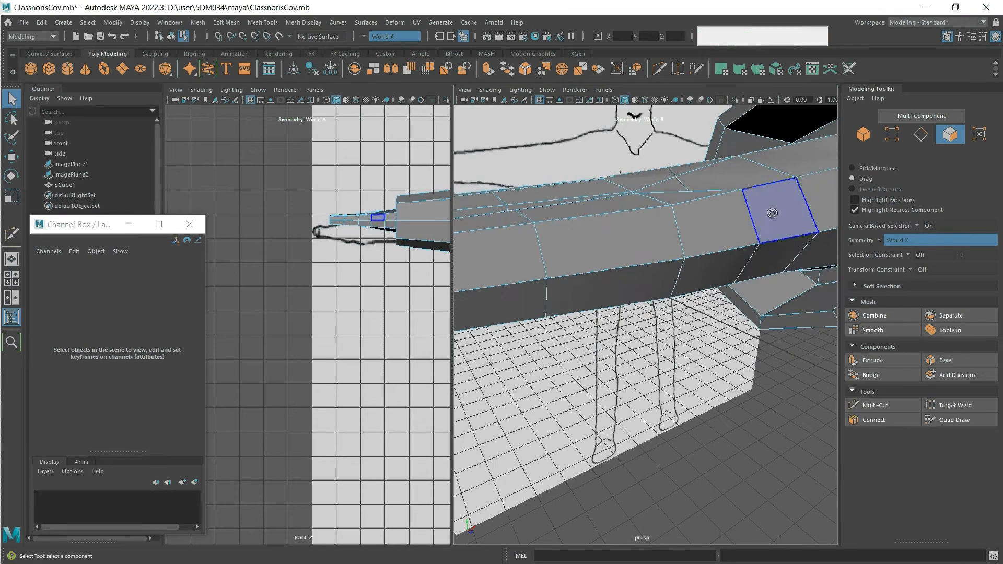
pyautogui.click(773, 246)
pyautogui.click(731, 264)
pyautogui.click(762, 251)
pyautogui.click(817, 201)
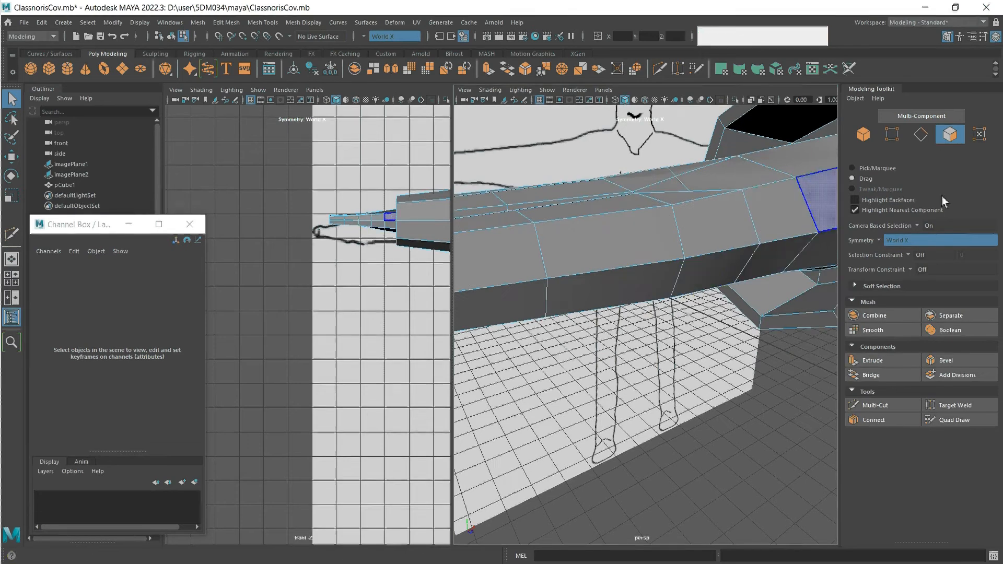
pyautogui.click(753, 222)
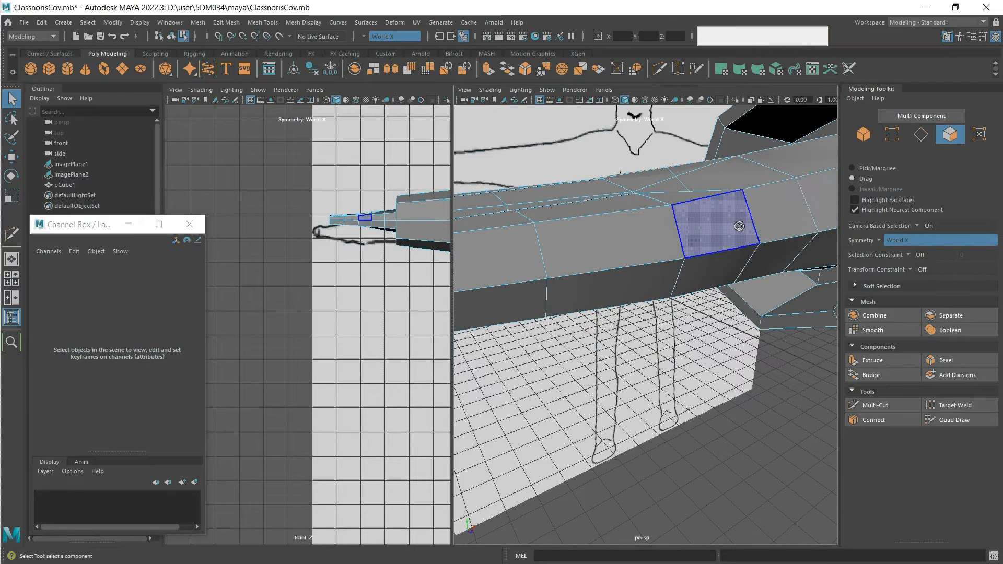
pyautogui.moveTo(752, 222)
pyautogui.mouseDown()
pyautogui.moveTo(705, 215)
pyautogui.moveTo(741, 261)
pyautogui.moveTo(782, 349)
pyautogui.mouseUp()
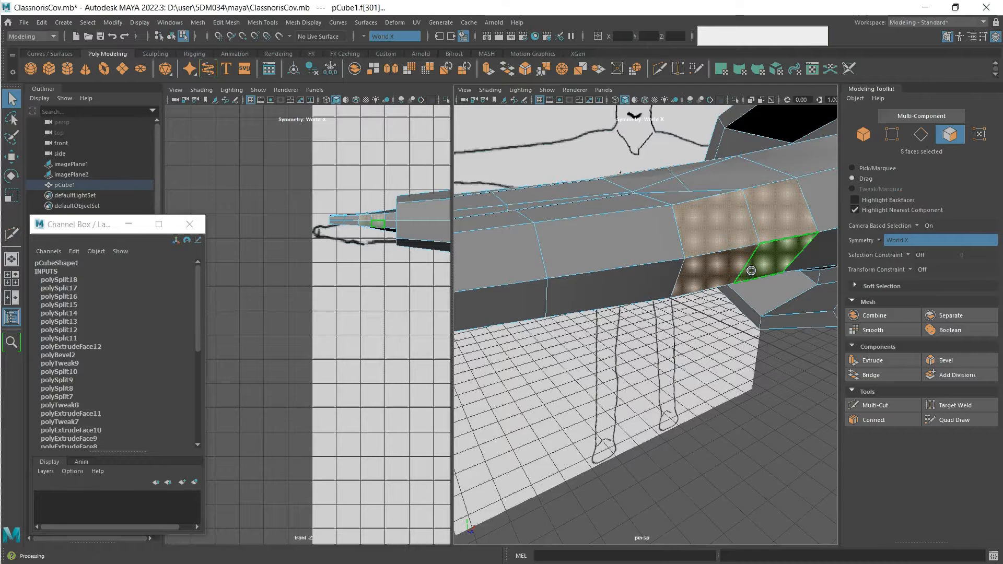
# - Scale the selected thumb-side faces along Z and rotate them slightly
pyautogui.press('r')
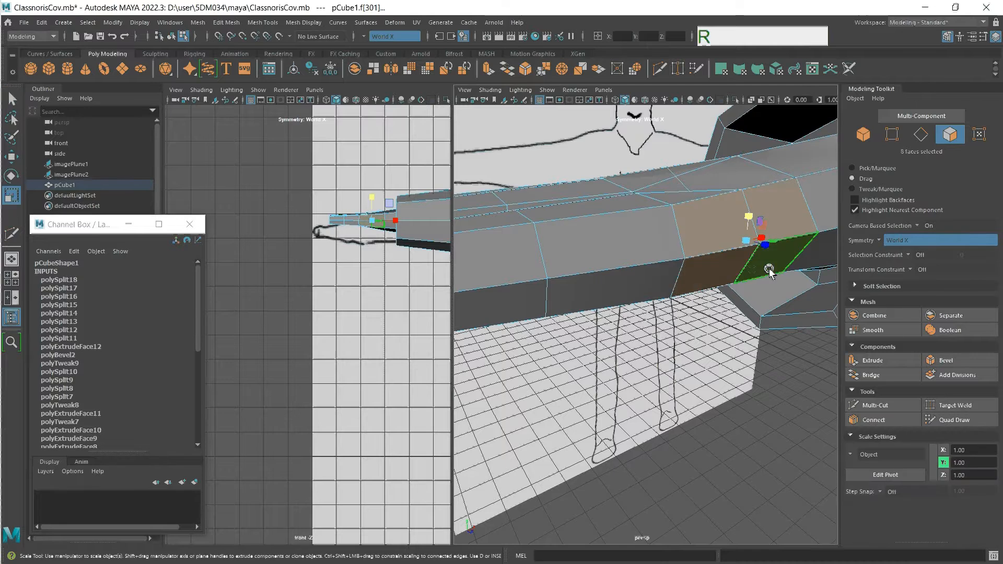
pyautogui.moveTo(766, 251); pyautogui.dragTo(757, 245)
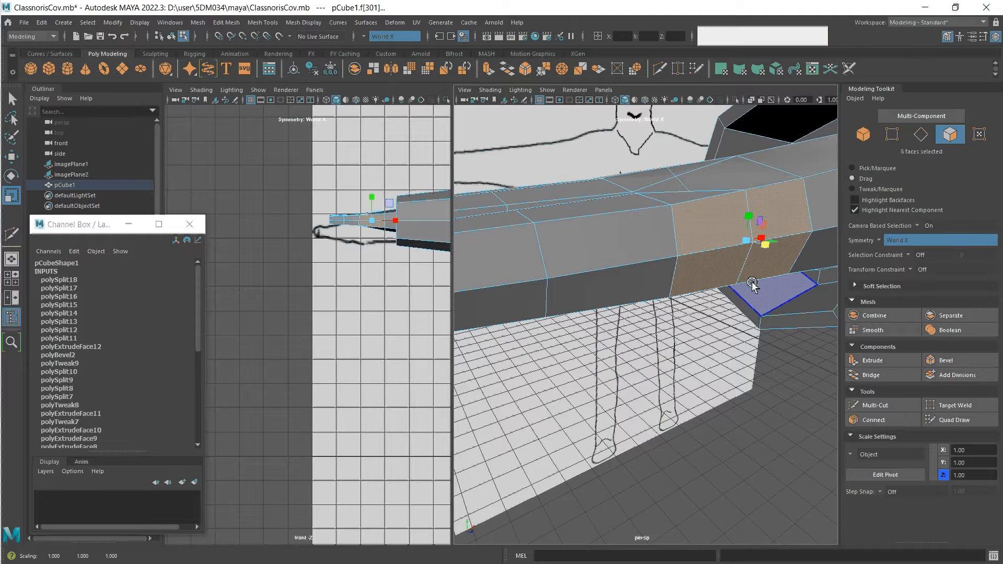
pyautogui.press('e')
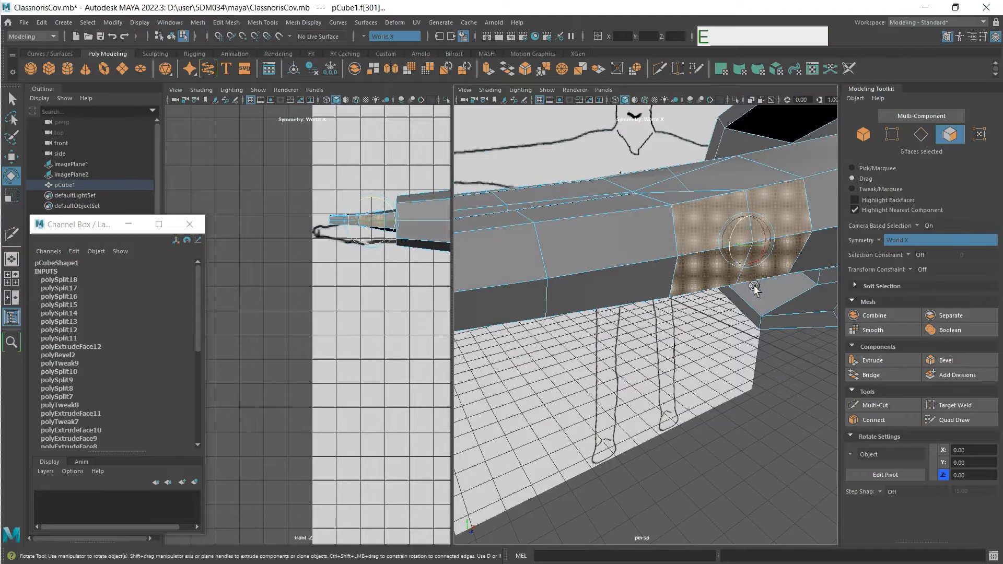
pyautogui.moveTo(762, 231); pyautogui.dragTo(762, 241)
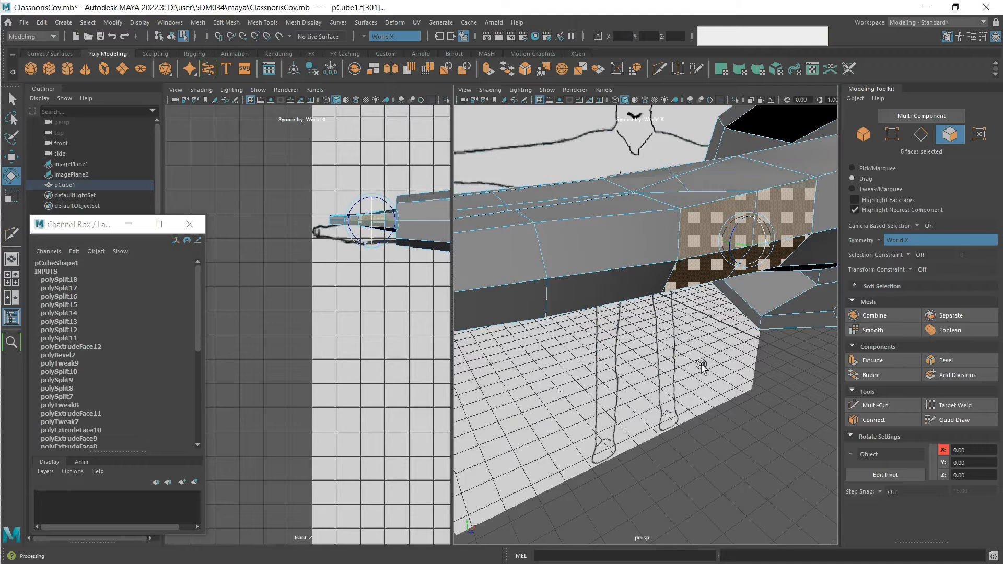
# - Extrude the thumb-side faces with a thickness of 2 and an offset of 1.4, and narrow the extruded end along X
pyautogui.keyDown('alt'); pyautogui.moveTo(773, 342); pyautogui.dragTo(714, 393); pyautogui.keyUp('alt')
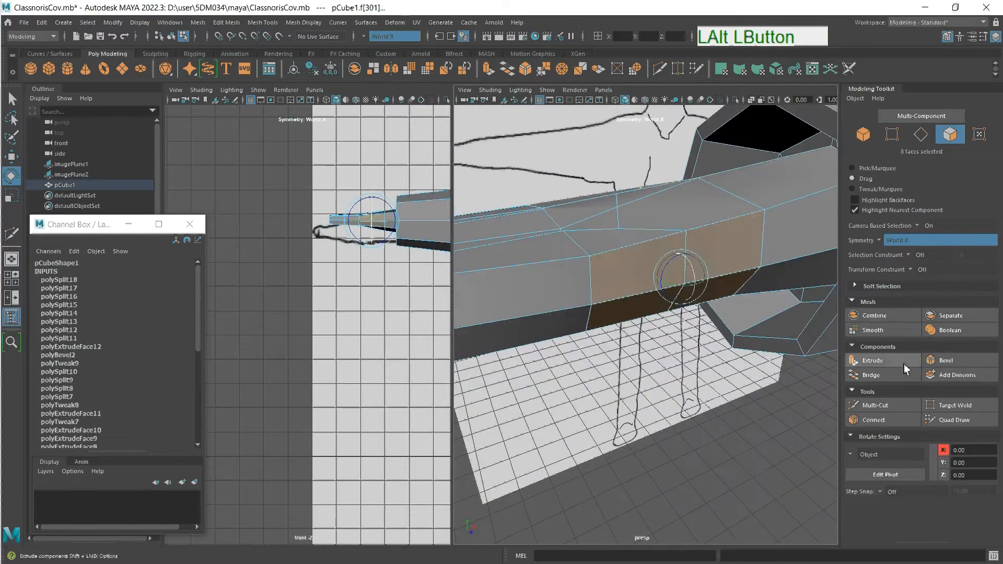
pyautogui.click(870, 360)
pyautogui.moveTo(768, 440)
pyautogui.mouseDown(button='middle')
pyautogui.moveTo(774, 460)
pyautogui.moveTo(779, 453)
pyautogui.mouseUp(button='middle')
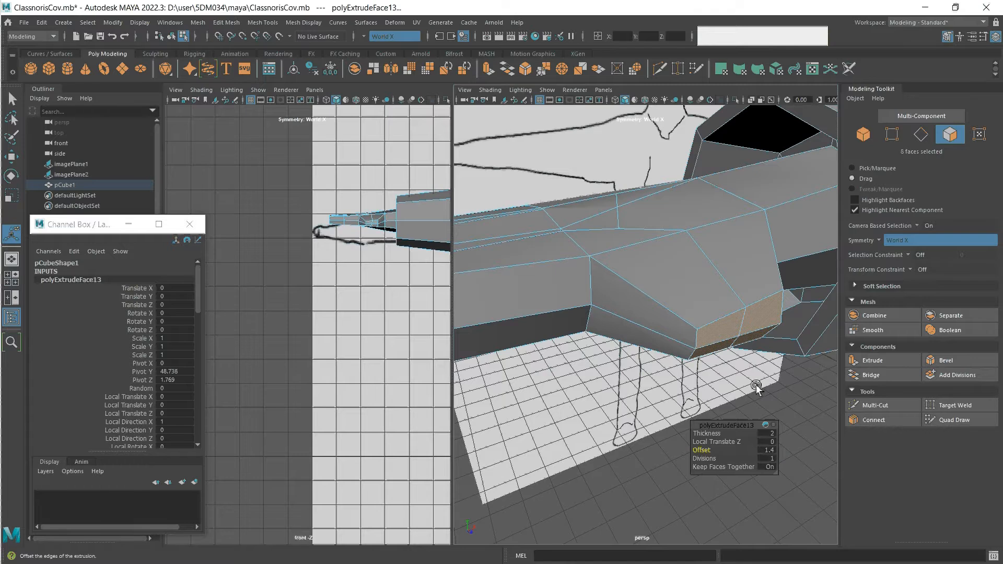
pyautogui.press('r')
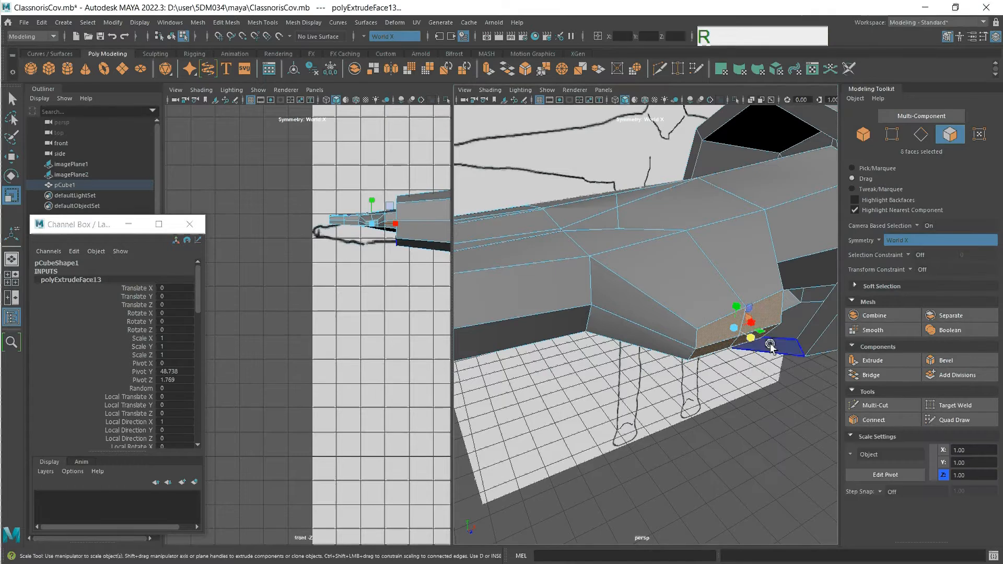
pyautogui.moveTo(752, 329); pyautogui.dragTo(747, 331)
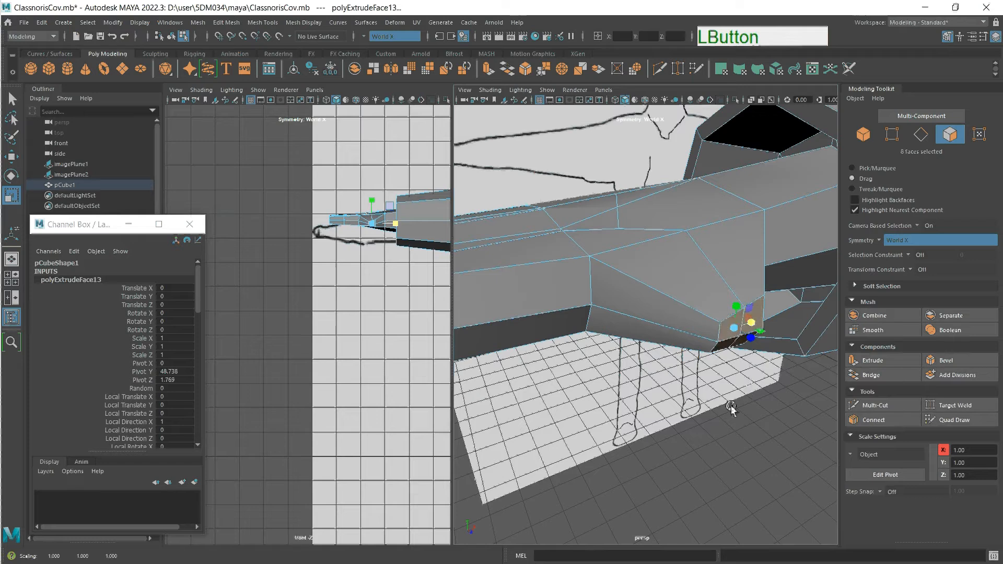
# - Move the extruded thumb-base faces along the hand toward the fingers and rotate them about Y
pyautogui.keyDown('alt'); pyautogui.moveTo(731, 405); pyautogui.dragTo(711, 421, button='middle'); pyautogui.keyUp('alt')
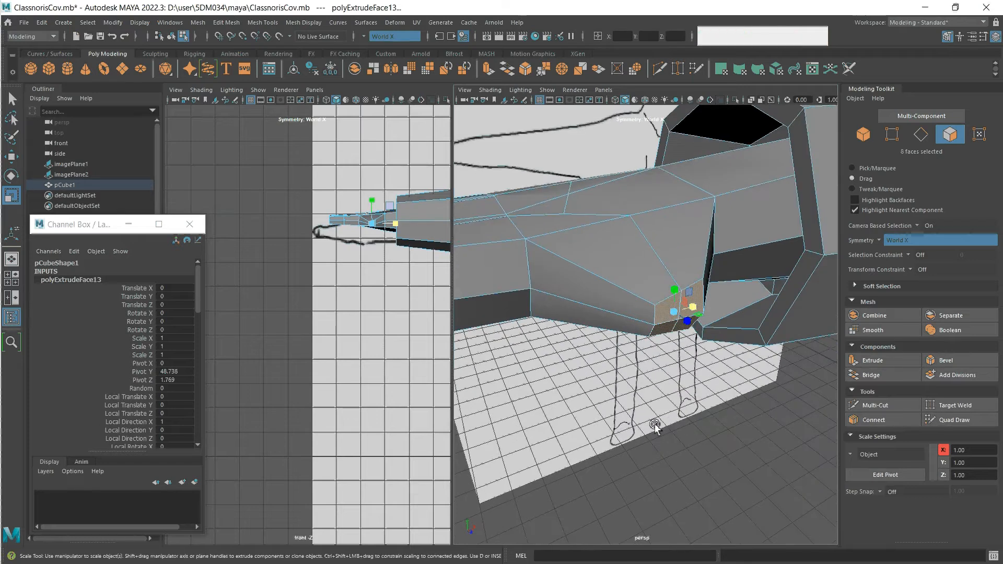
pyautogui.press('w')
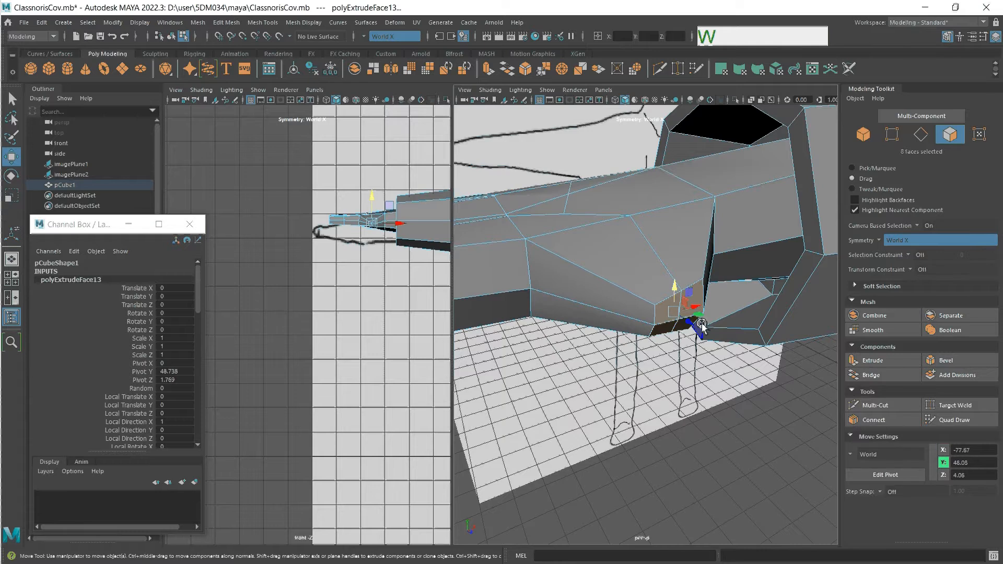
pyautogui.moveTo(700, 324); pyautogui.dragTo(634, 313)
pyautogui.press('e')
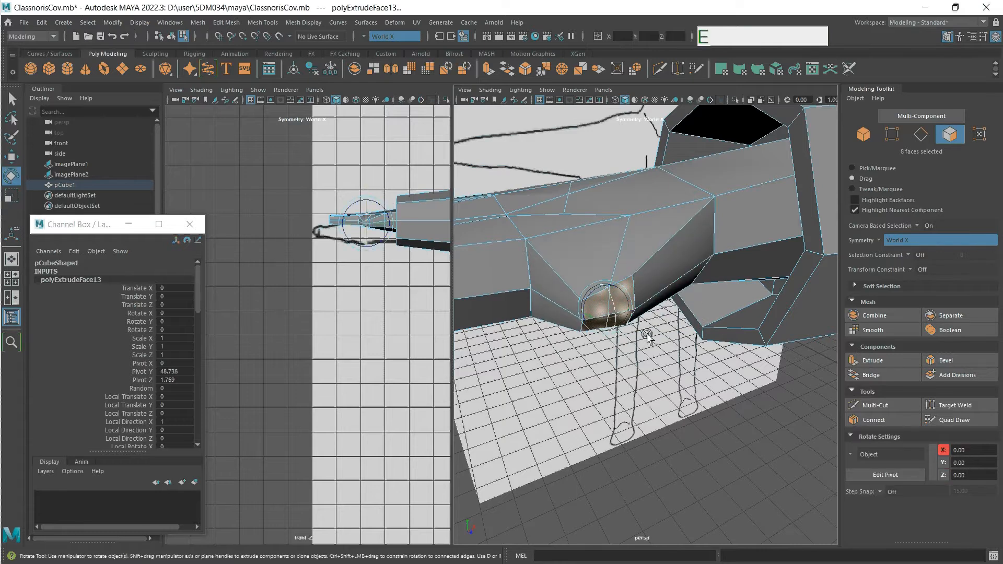
pyautogui.click(612, 322)
pyautogui.moveTo(612, 323)
pyautogui.mouseDown()
pyautogui.moveTo(635, 421)
pyautogui.moveTo(625, 429)
pyautogui.mouseUp()
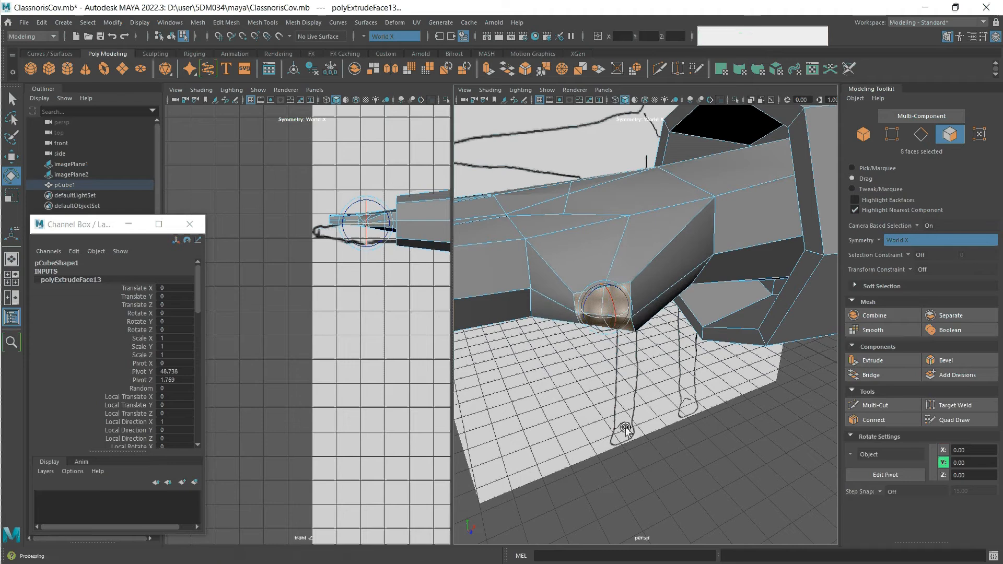
# - Circularize the end faces of the thumb base
pyautogui.press('r')
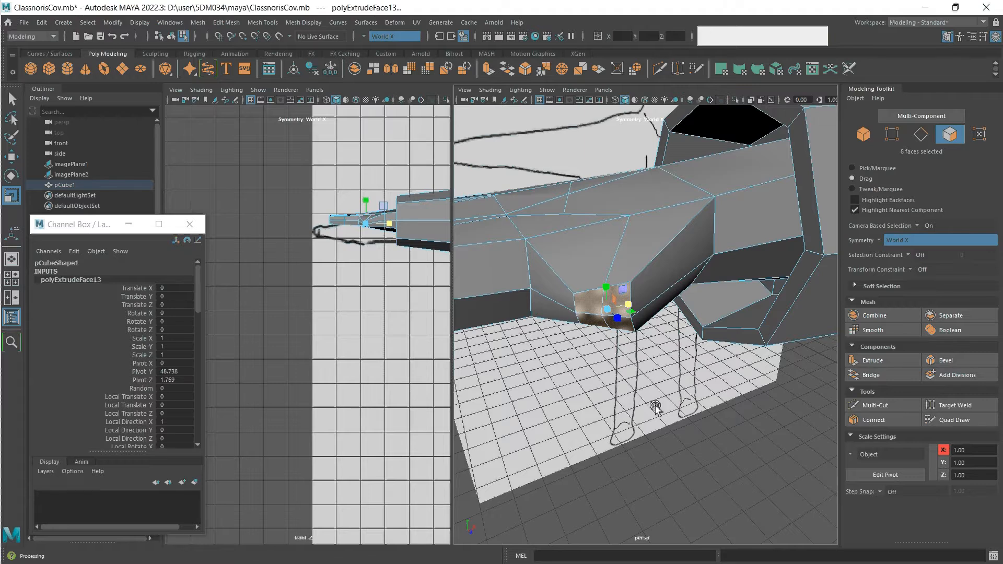
pyautogui.scroll(-5, 500, 294)
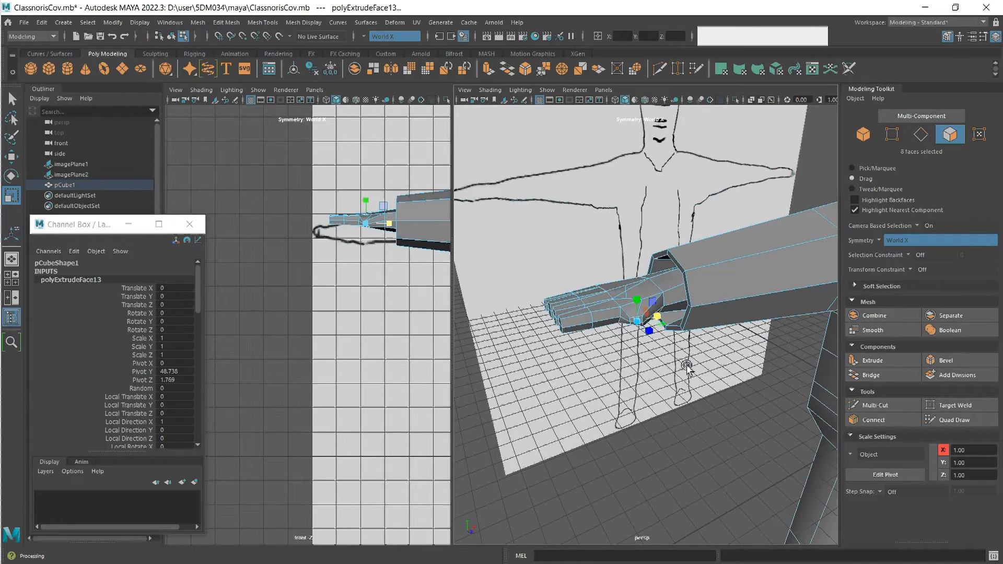
pyautogui.scroll(5, 659, 374)
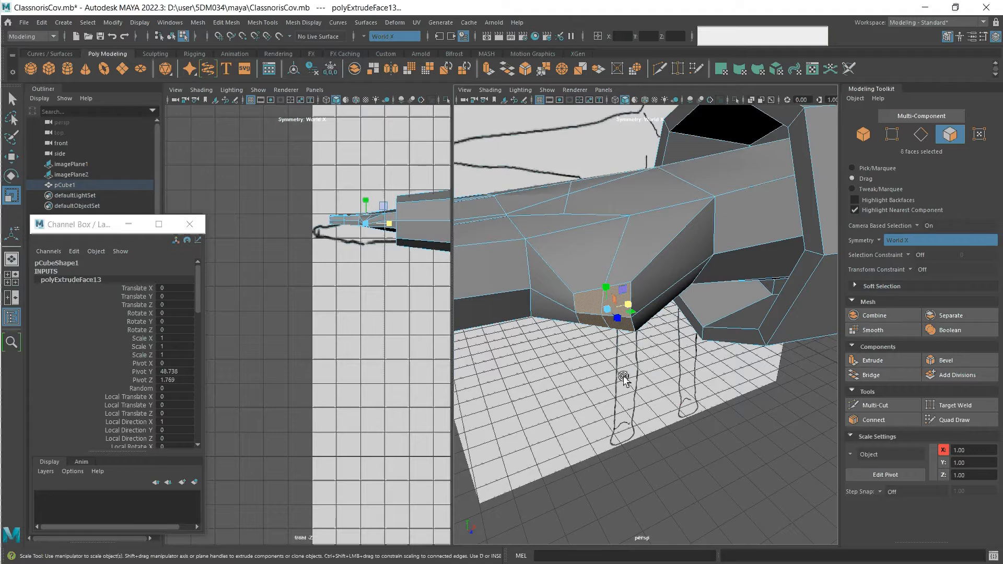
pyautogui.click(263, 24)
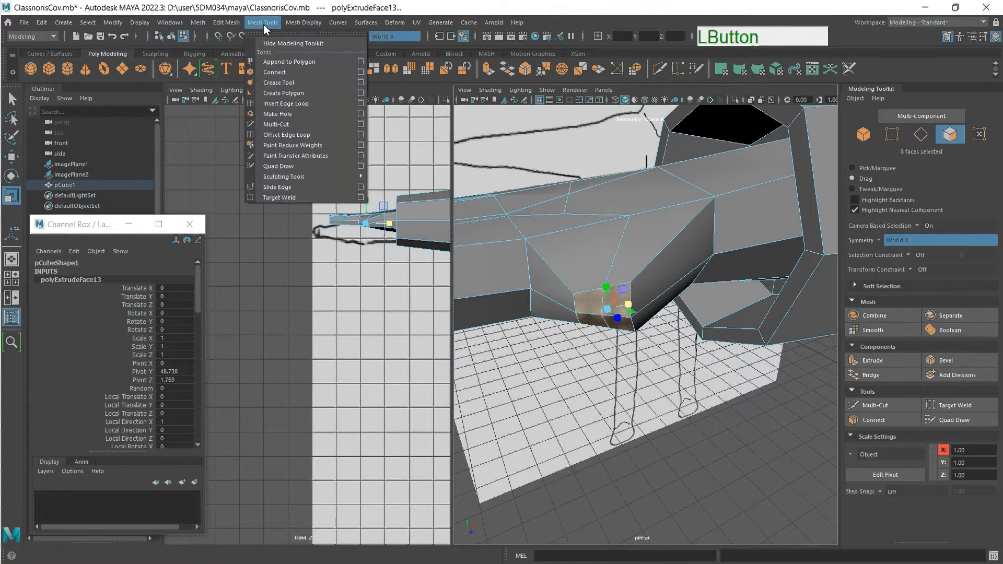
pyautogui.click(234, 24)
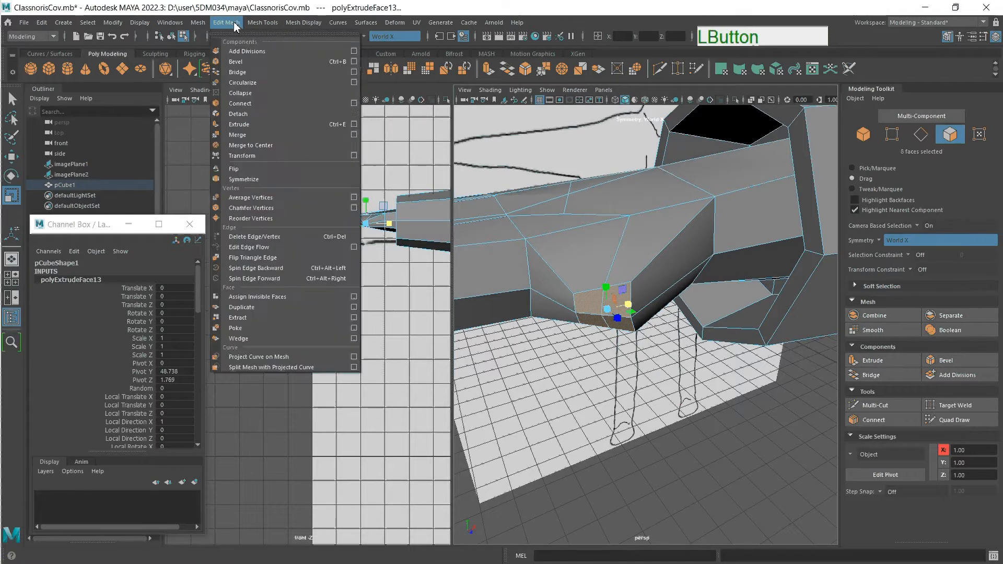
pyautogui.click(242, 82)
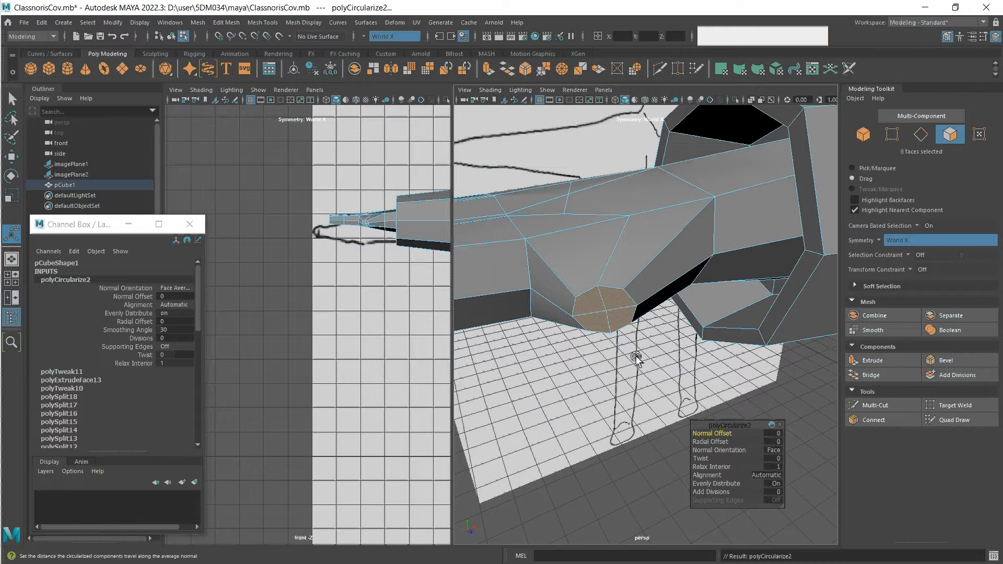
# - Rotate the circularized thumb-base faces to set the thumb's direction, undoing a trial rotation about Z
pyautogui.press('e')
pyautogui.moveTo(618, 321); pyautogui.dragTo(616, 360)
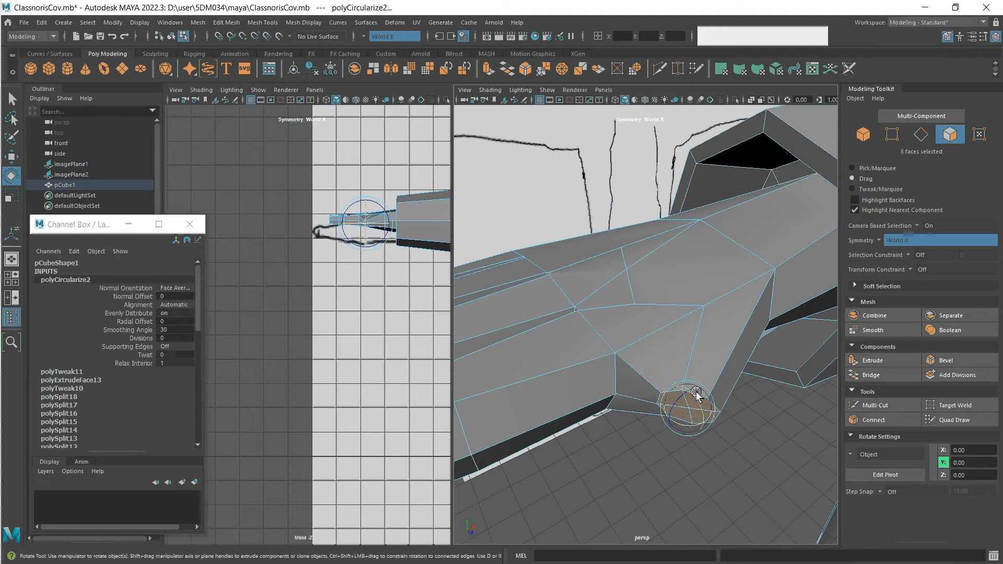
pyautogui.moveTo(697, 398); pyautogui.dragTo(719, 446)
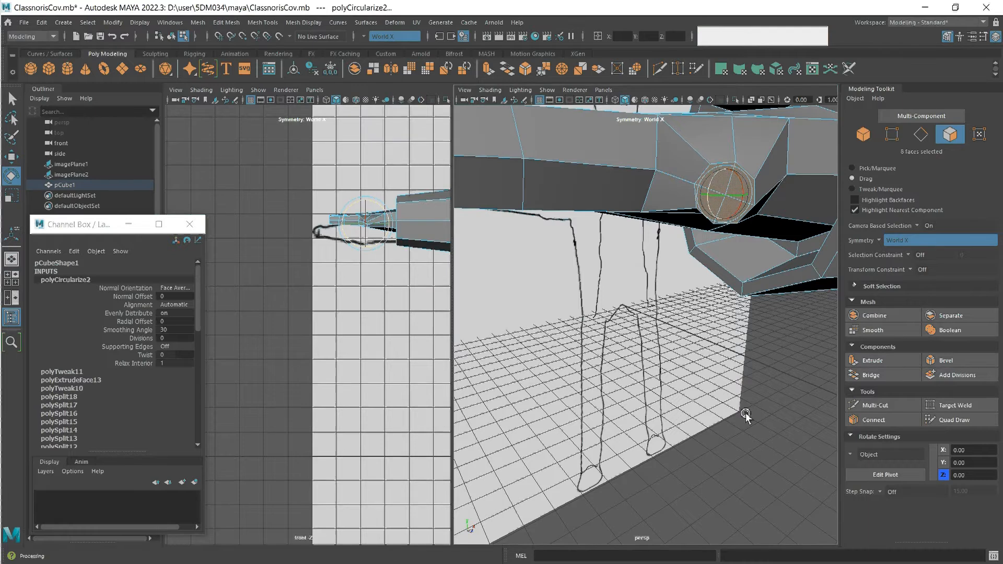
pyautogui.hotkey('ctrl', 'z')
pyautogui.hotkey('ctrl', 'z')
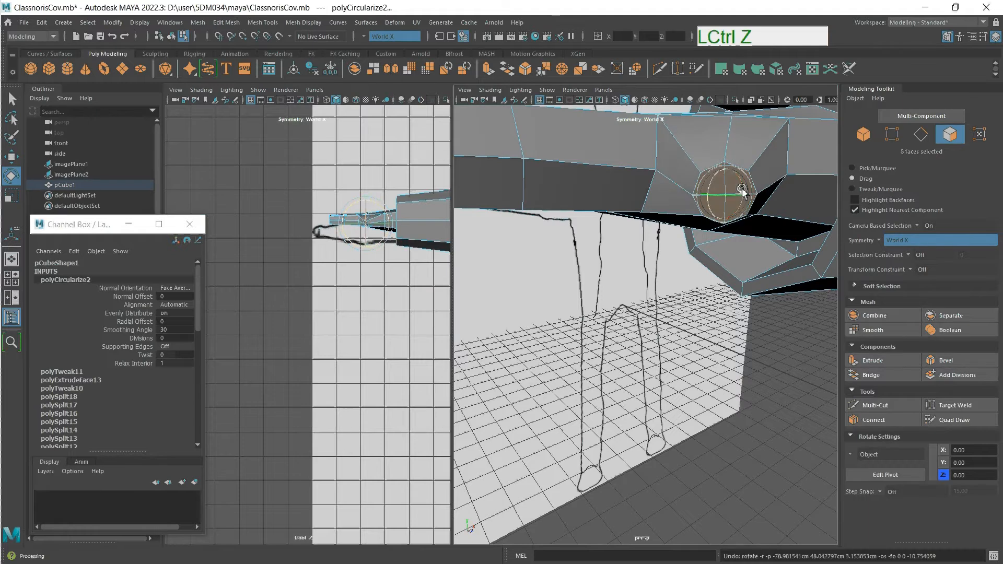
pyautogui.click(718, 191)
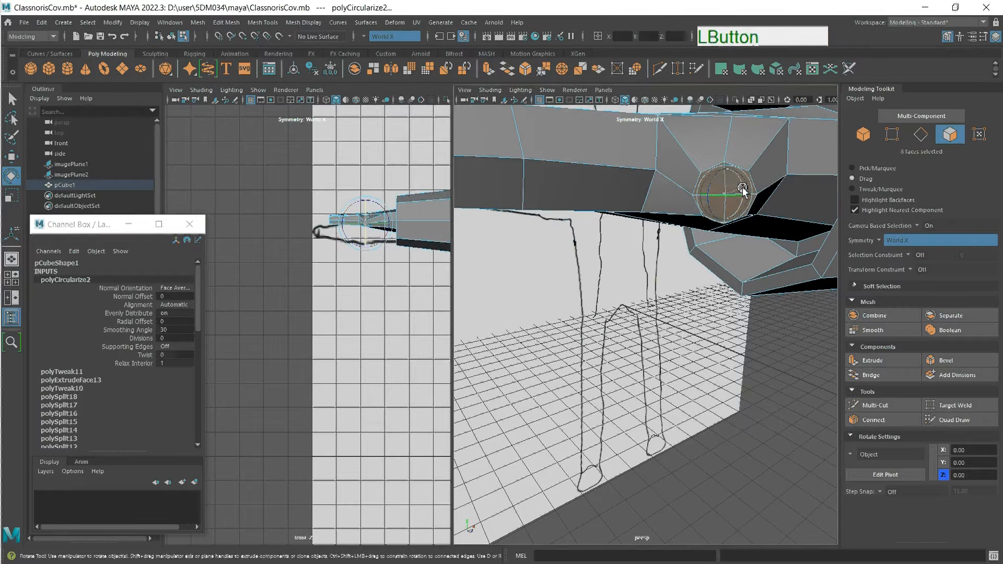
pyautogui.moveTo(717, 193)
pyautogui.mouseDown()
pyautogui.moveTo(713, 180)
pyautogui.moveTo(733, 287)
pyautogui.mouseUp()
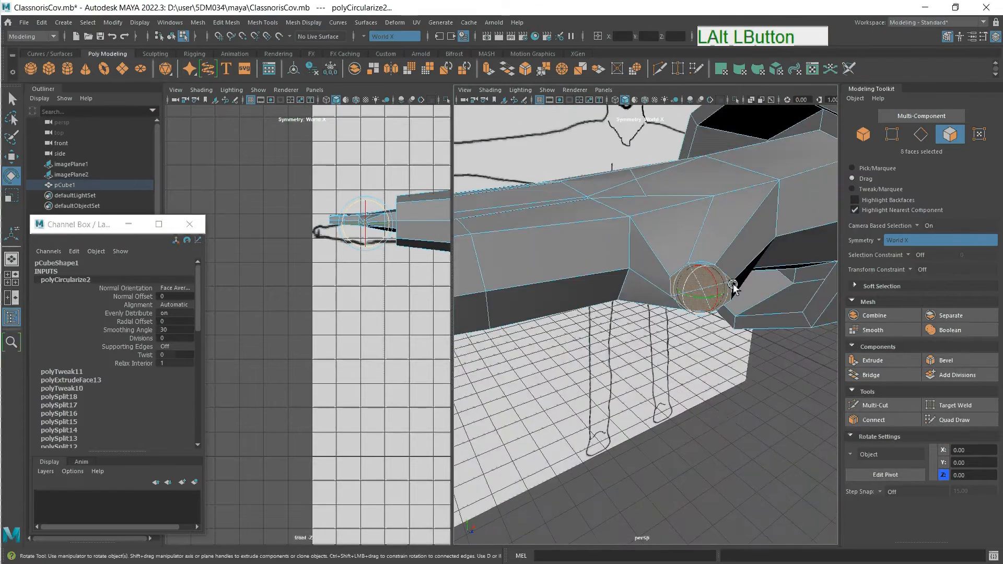
# - Extrude the circular thumb-base faces with a thickness of 1.2 and an offset of 0.1
pyautogui.click(881, 365)
pyautogui.moveTo(761, 434); pyautogui.dragTo(776, 436, button='middle')
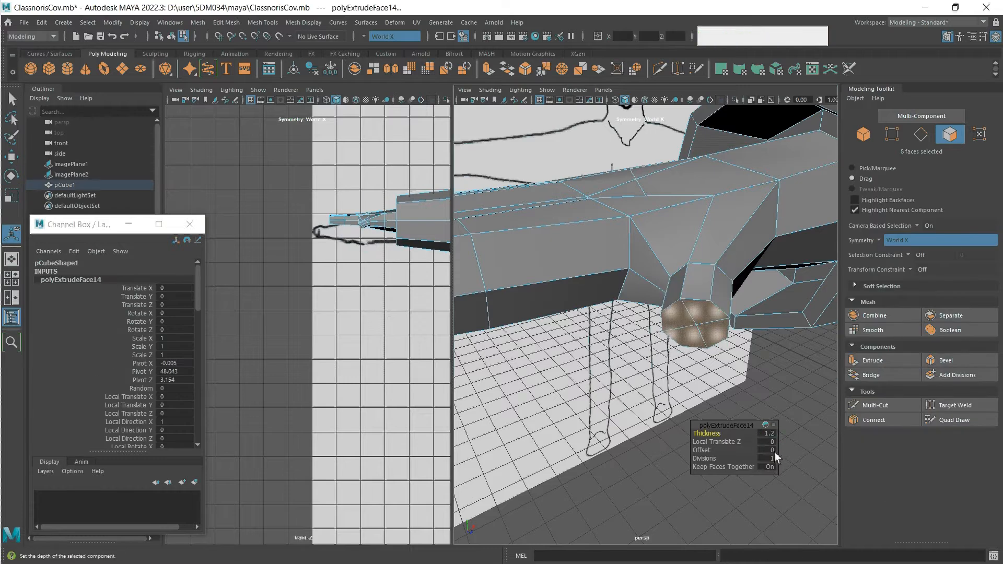
pyautogui.moveTo(775, 452); pyautogui.dragTo(770, 452, button='middle')
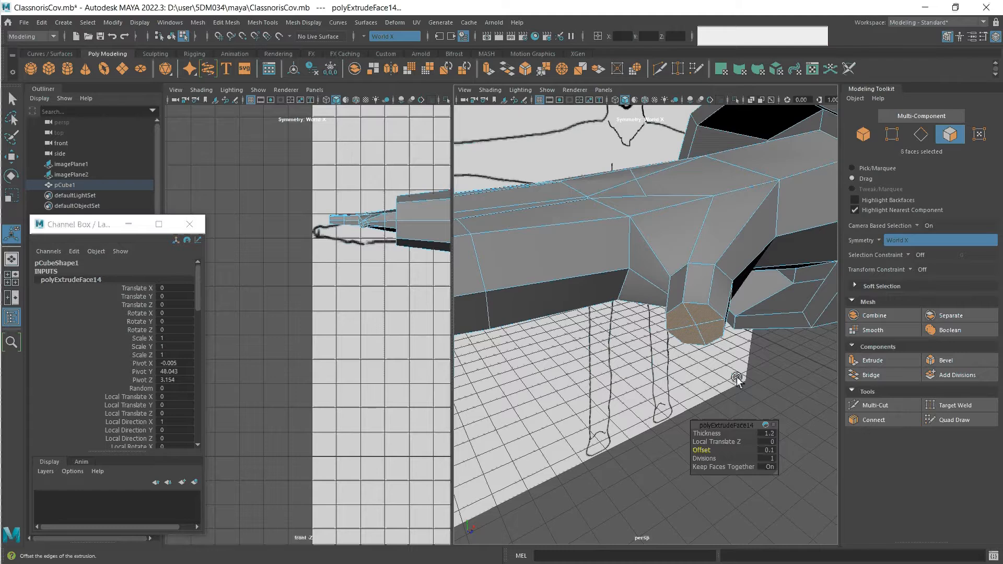
# - Extrude the thumb's circular end faces with a thickness of 2.2 and 2 divisions
pyautogui.press('e')
pyautogui.click(696, 339)
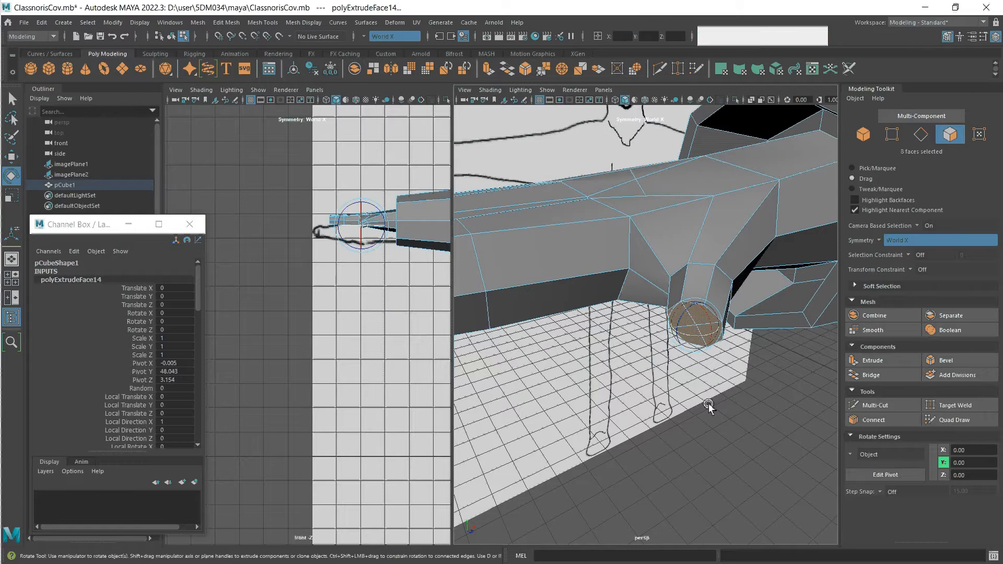
pyautogui.click(885, 362)
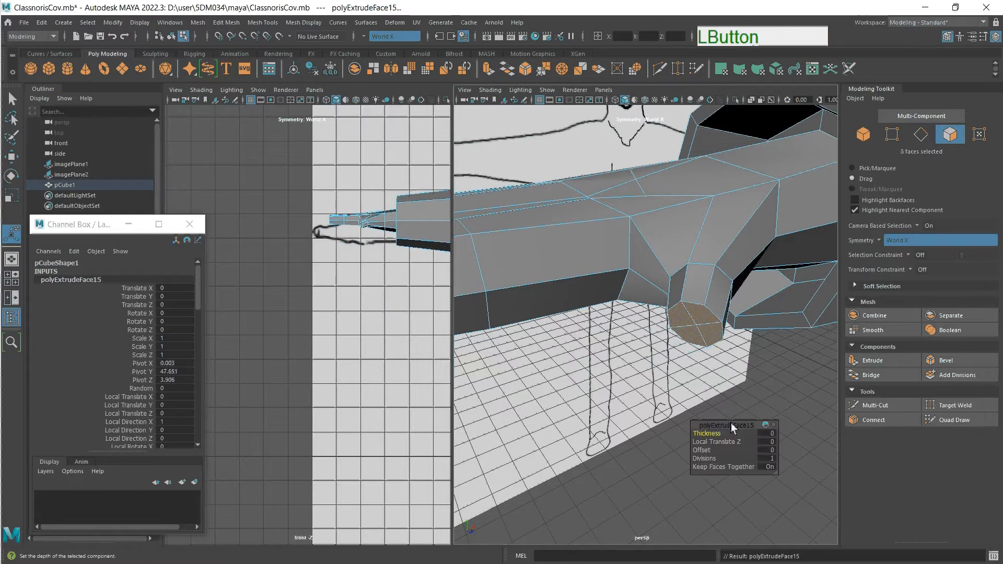
pyautogui.moveTo(771, 437); pyautogui.dragTo(437, 297, button='middle')
pyautogui.keyDown('alt'); pyautogui.moveTo(564, 335); pyautogui.dragTo(604, 340); pyautogui.keyUp('alt')
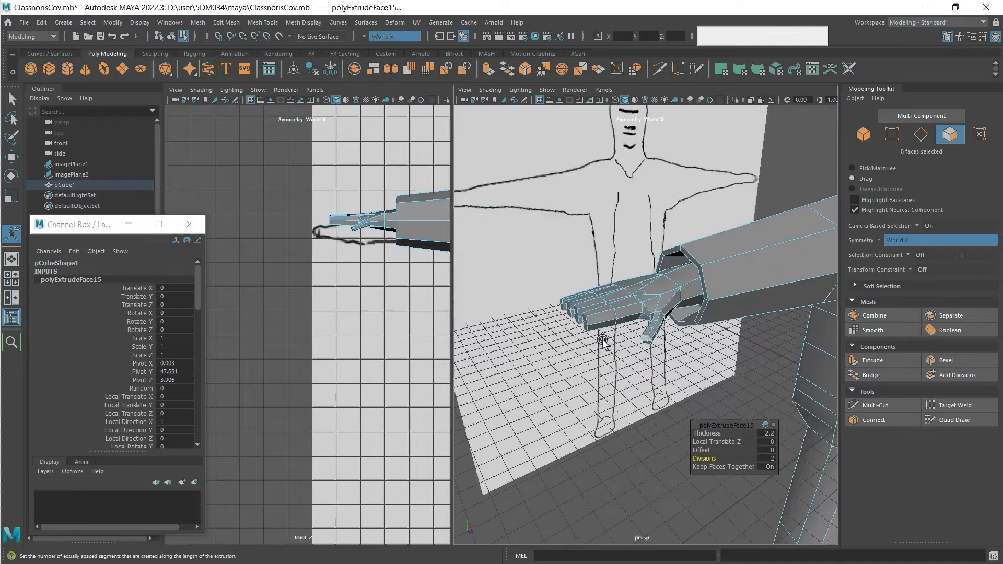
pyautogui.scroll(2, 585, 366)
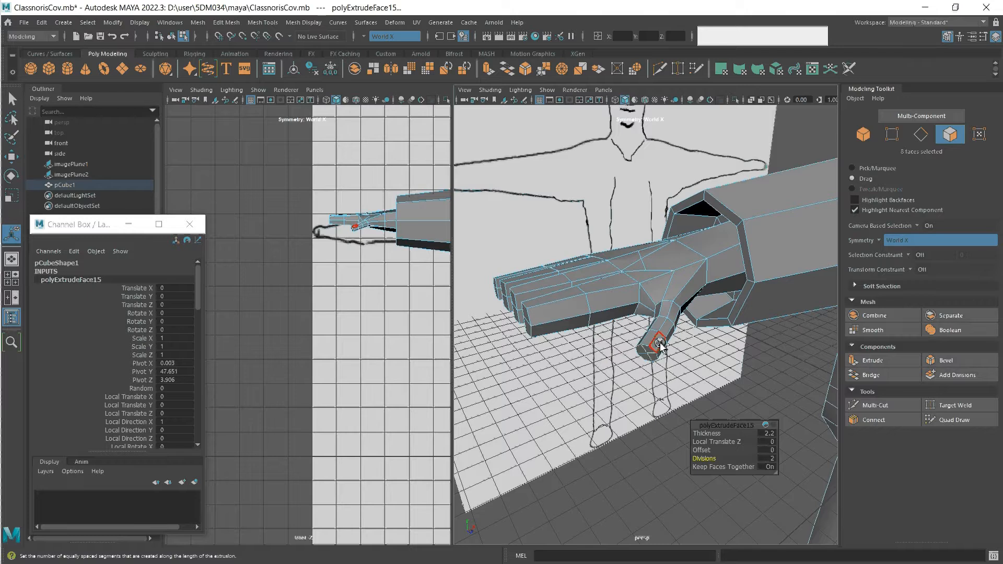
pyautogui.scroll(5, 663, 359)
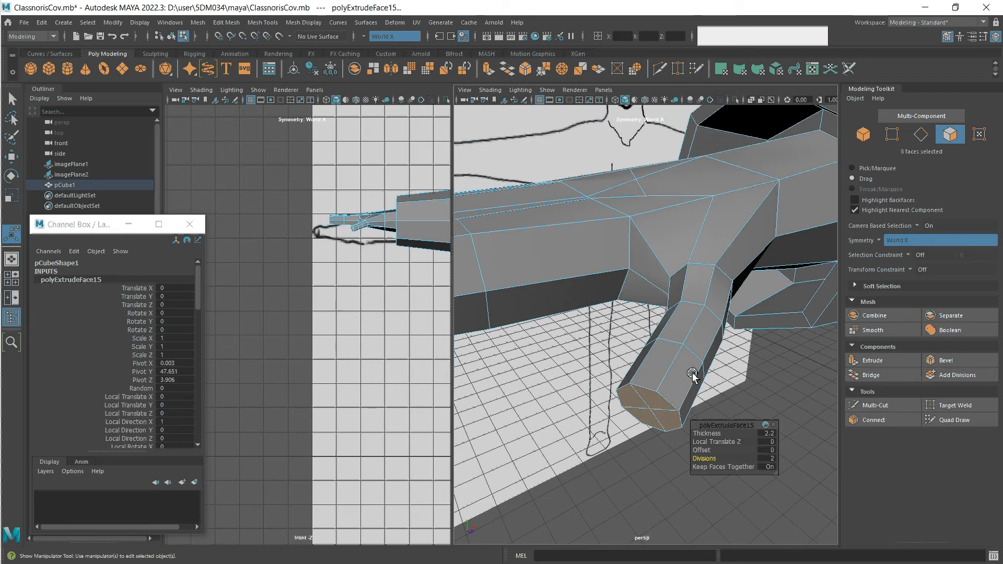
pyautogui.scroll(-5, 692, 372)
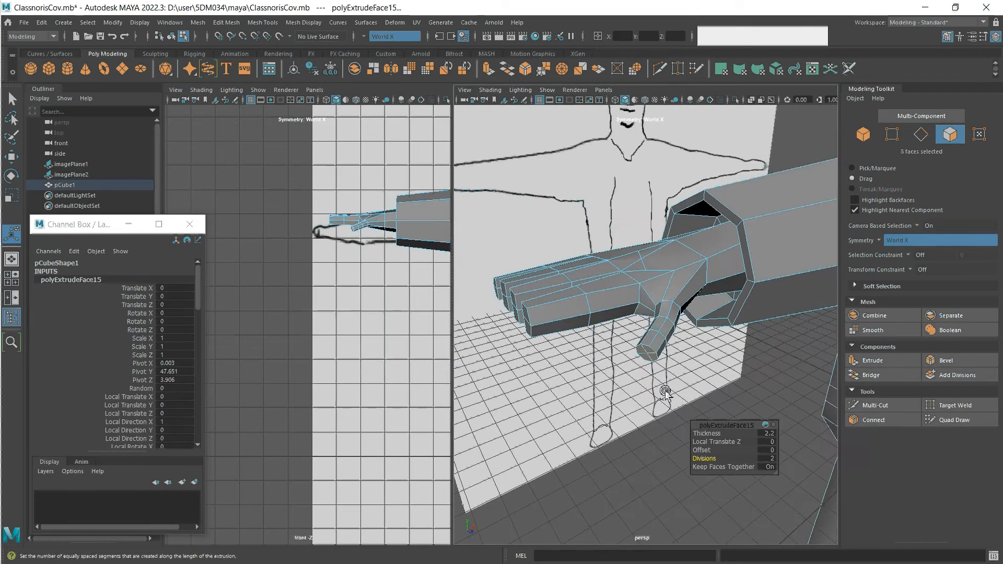
# - Select the mid-finger edge loops on the index and middle fingers and circularize them
pyautogui.click(920, 134)
pyautogui.click(584, 293)
pyautogui.click(580, 293)
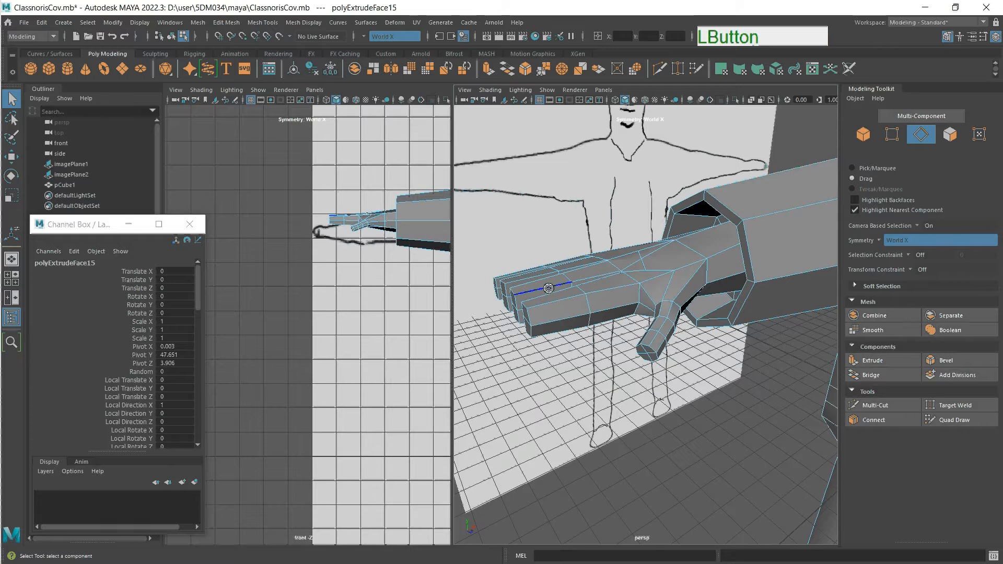
pyautogui.keyDown('alt'); pyautogui.moveTo(551, 296); pyautogui.dragTo(661, 411); pyautogui.keyUp('alt')
pyautogui.doubleClick(661, 411)
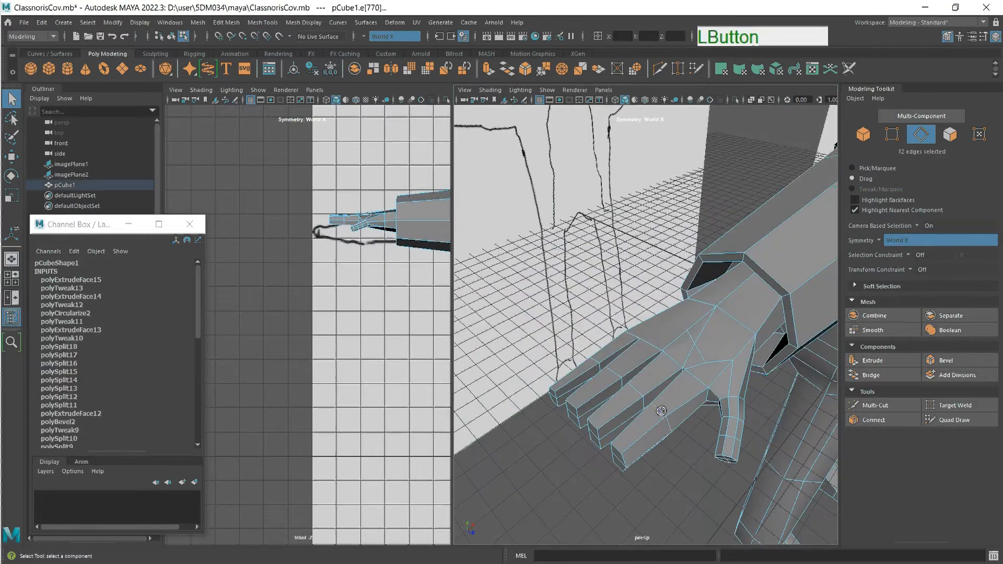
pyautogui.press('shift')
pyautogui.keyDown('shift'); pyautogui.doubleClick(636, 389); pyautogui.keyUp('shift')
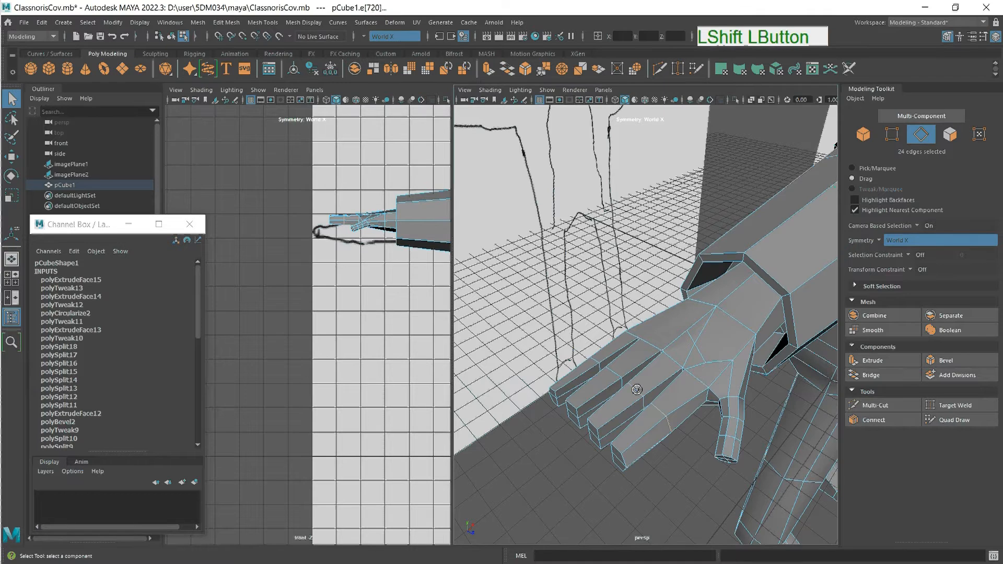
pyautogui.keyDown('shift'); pyautogui.click(617, 448); pyautogui.keyUp('shift')
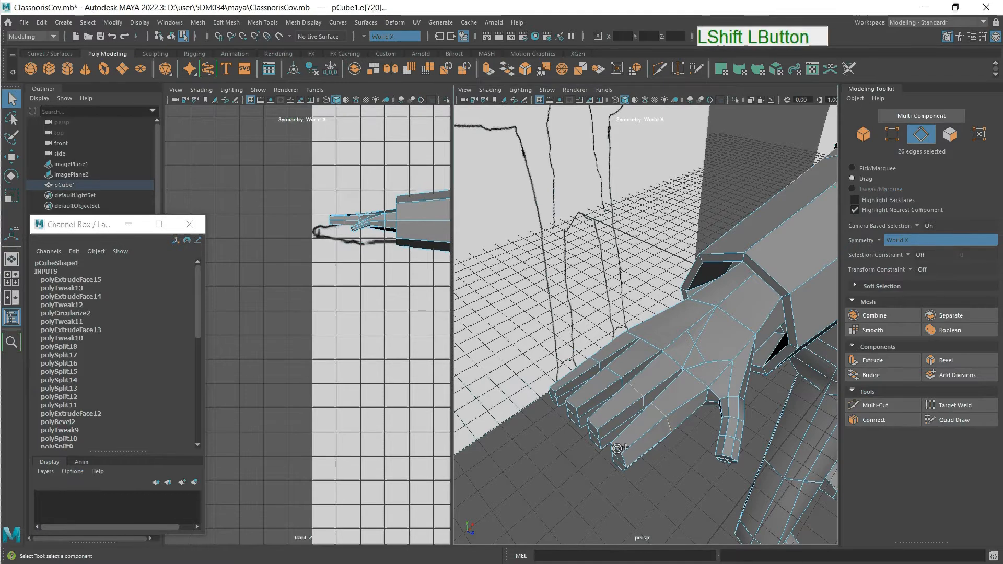
pyautogui.scroll(5, 629, 482)
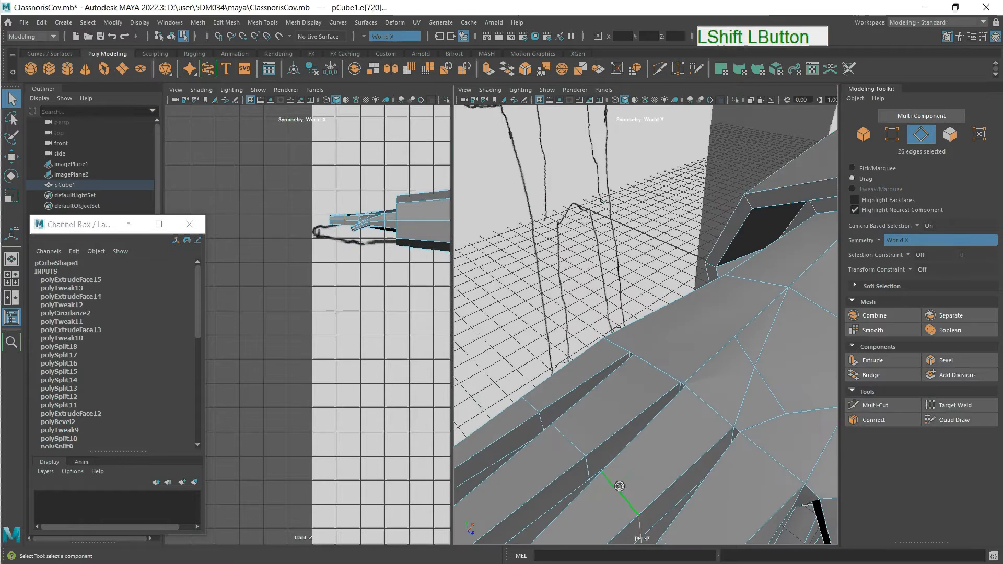
pyautogui.keyDown('alt'); pyautogui.moveTo(629, 482); pyautogui.dragTo(682, 365, button='middle'); pyautogui.keyUp('alt')
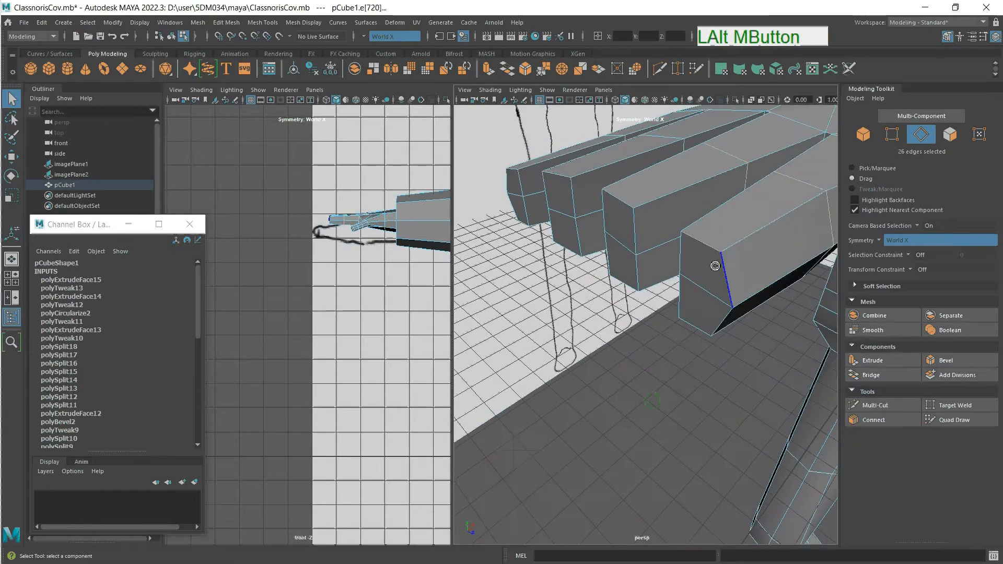
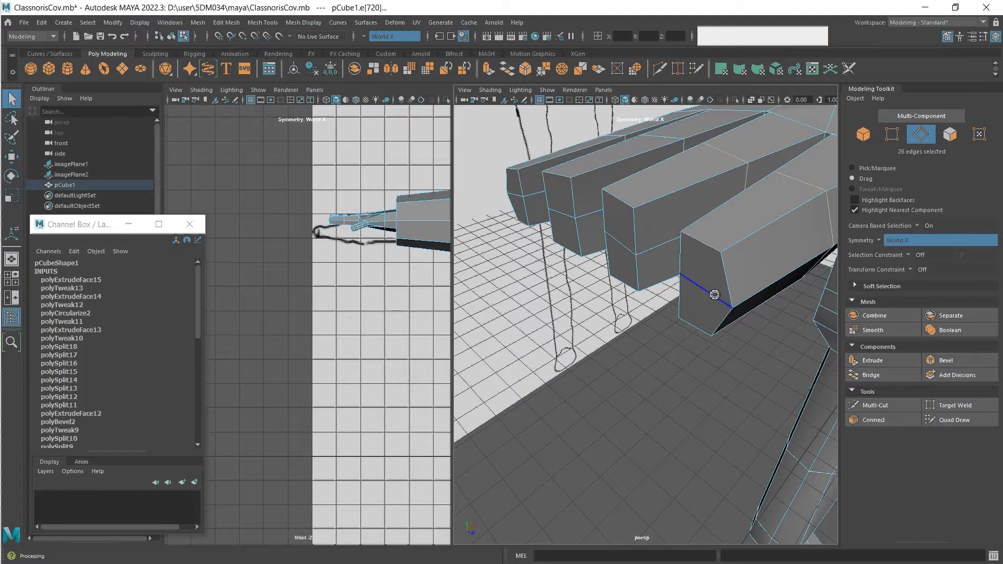
pyautogui.click(226, 22)
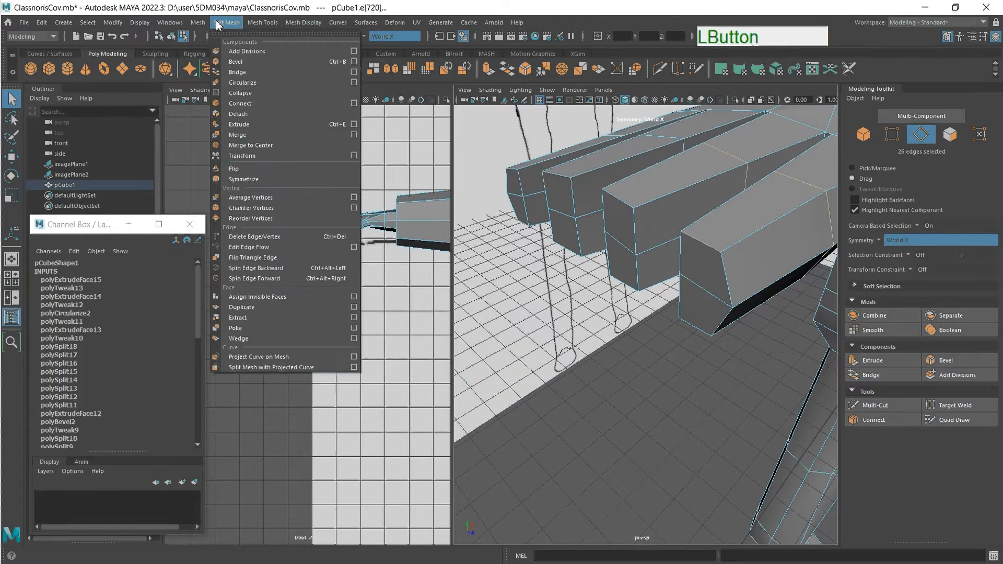
pyautogui.click(246, 85)
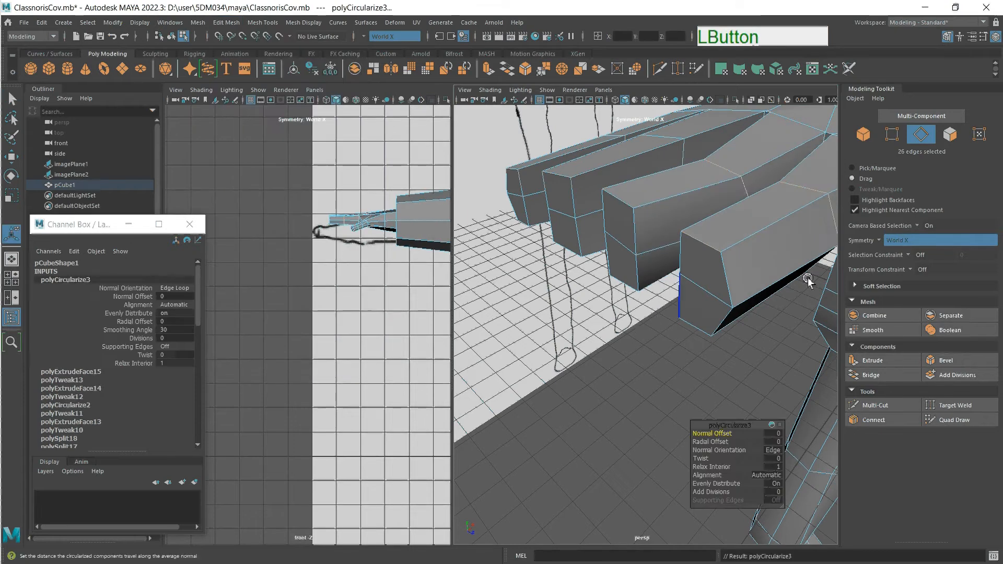
# - Circularize the end faces of the index finger
pyautogui.click(948, 136)
pyautogui.moveTo(702, 270); pyautogui.dragTo(701, 285)
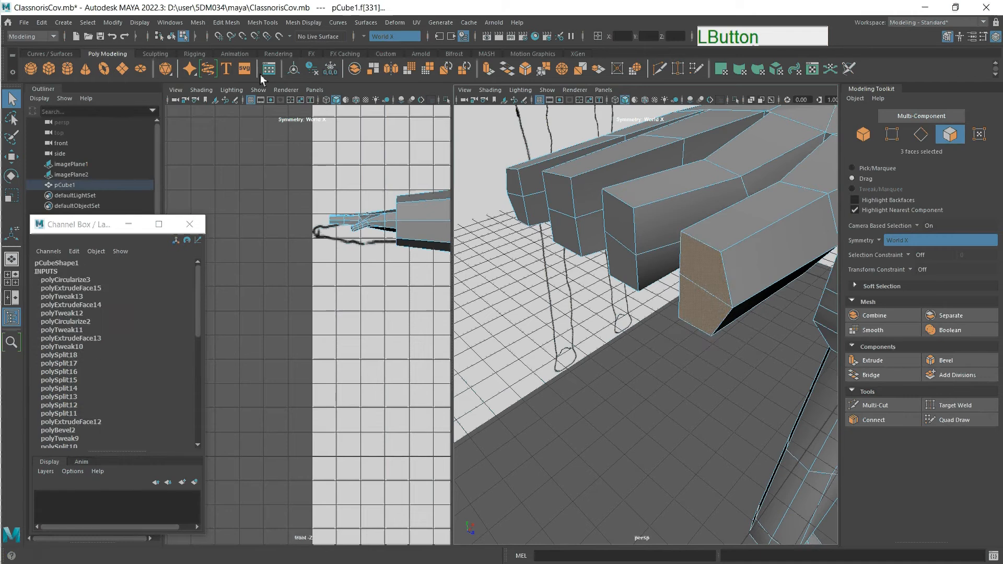
pyautogui.click(226, 22)
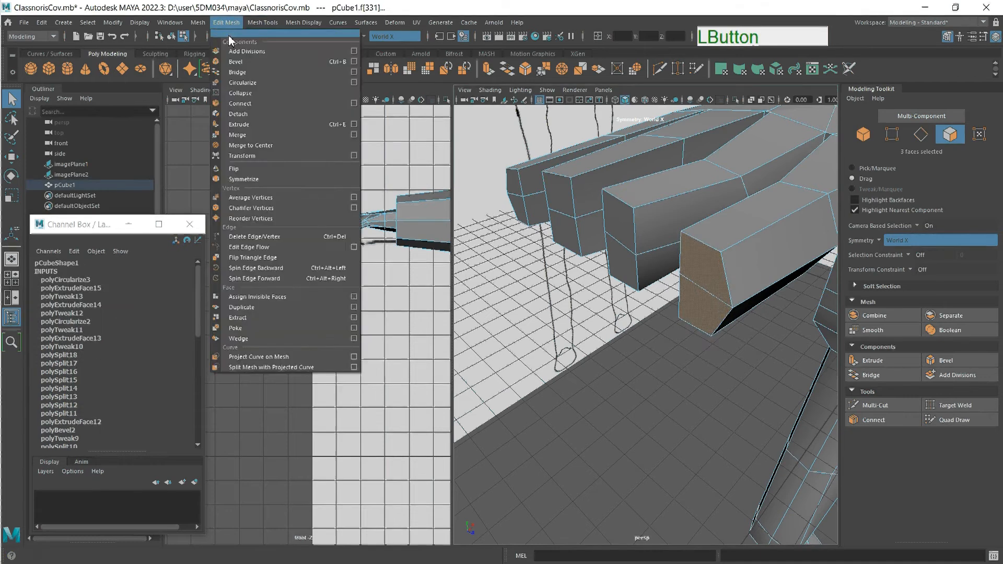
pyautogui.click(243, 83)
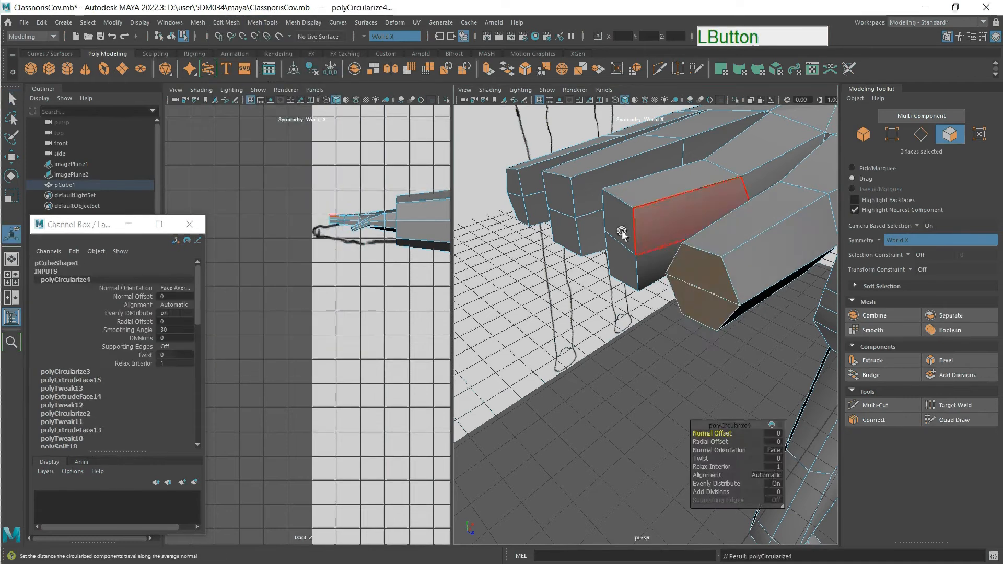
# - Circularize the end faces of the middle, ring and little fingers together
pyautogui.click(624, 265)
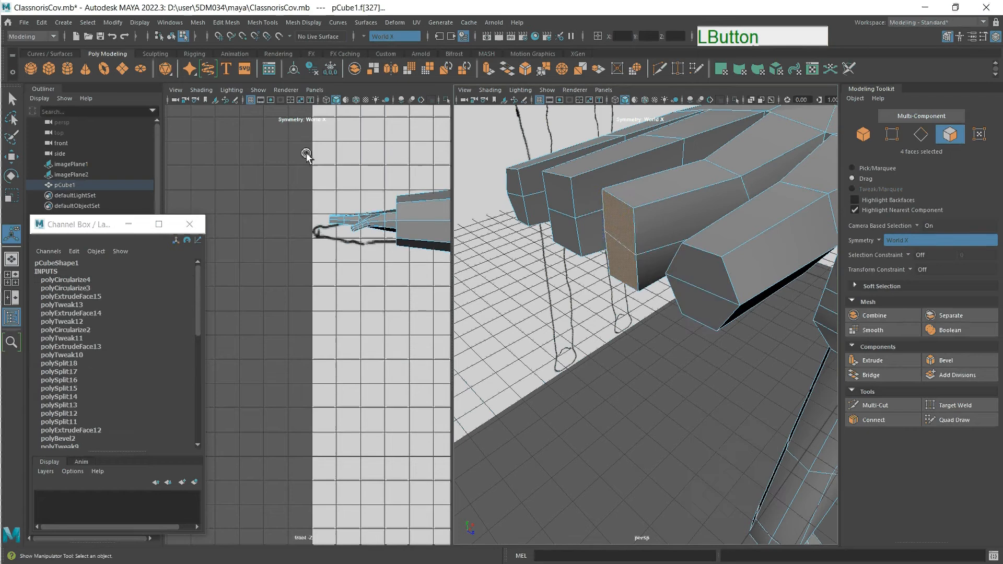
pyautogui.keyDown('shift'); pyautogui.click(566, 208); pyautogui.keyUp('shift')
pyautogui.keyDown('shift'); pyautogui.click(521, 202); pyautogui.keyUp('shift')
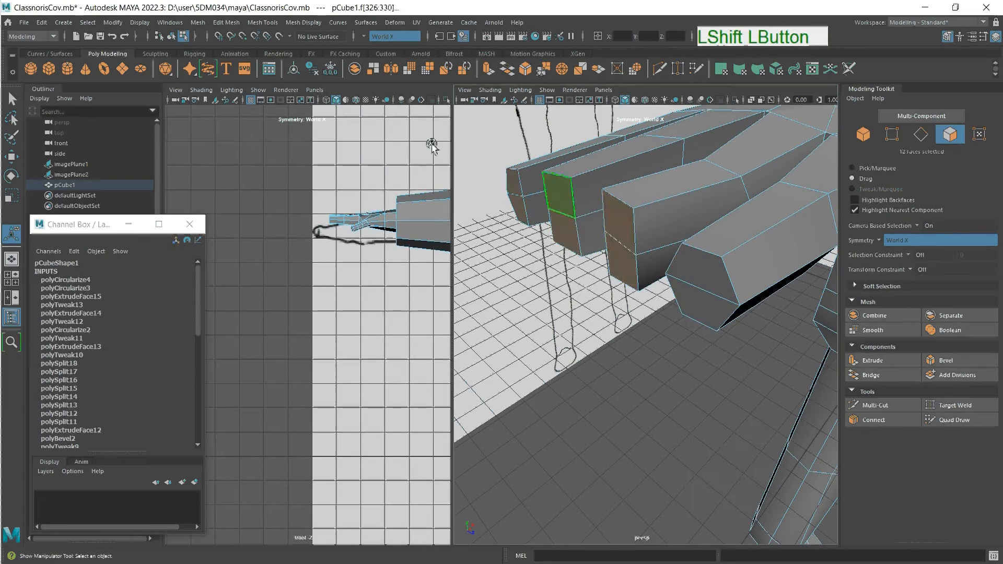
pyautogui.click(226, 22)
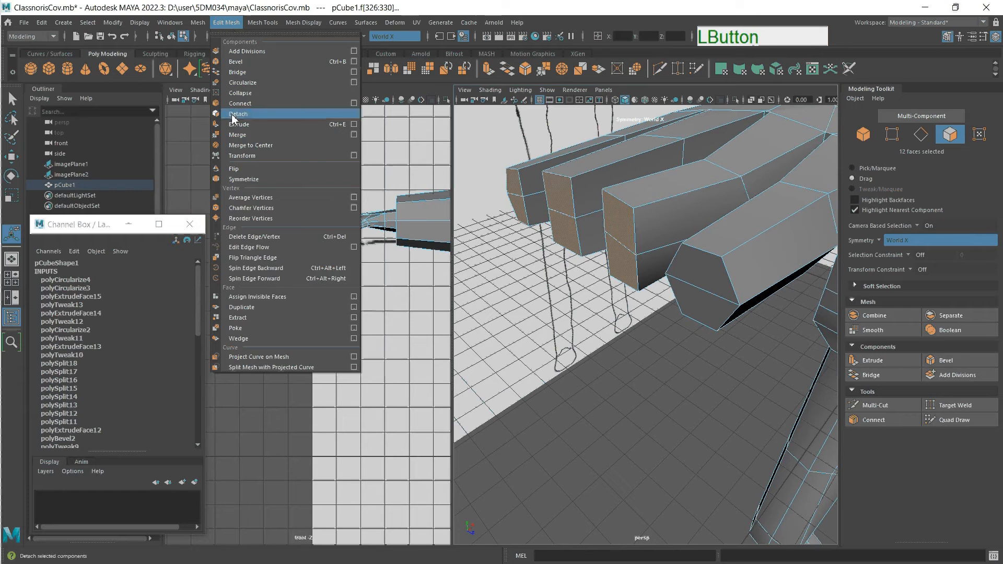
pyautogui.click(241, 84)
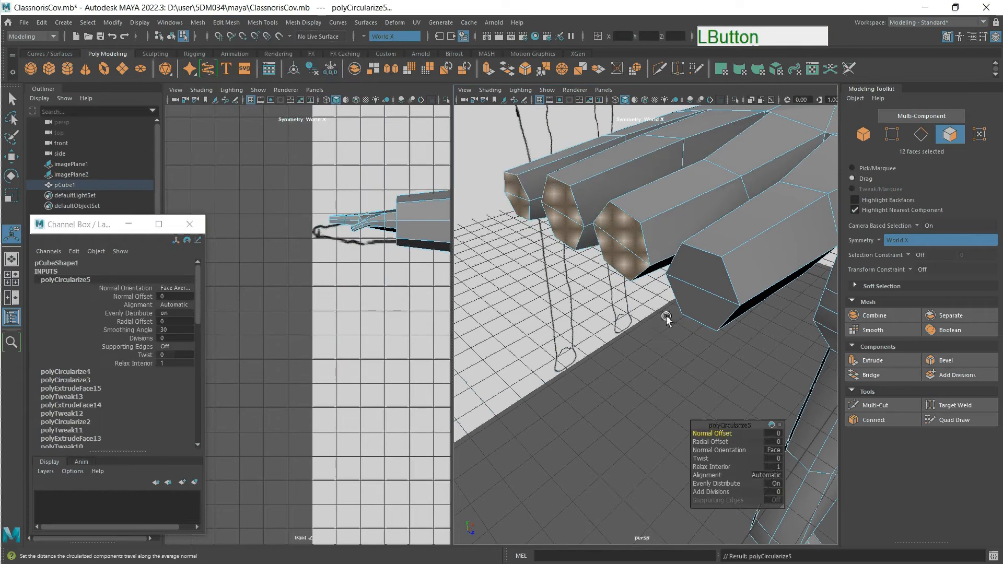
# - Try a normal offset of 0.6 on the circularized fingertip faces and reset it to 0
pyautogui.scroll(-3, 666, 314)
pyautogui.scroll(-2, 646, 323)
pyautogui.keyDown('alt'); pyautogui.moveTo(679, 308); pyautogui.dragTo(764, 262, button='middle'); pyautogui.keyUp('alt')
pyautogui.keyDown('alt'); pyautogui.moveTo(763, 262); pyautogui.dragTo(629, 228); pyautogui.keyUp('alt')
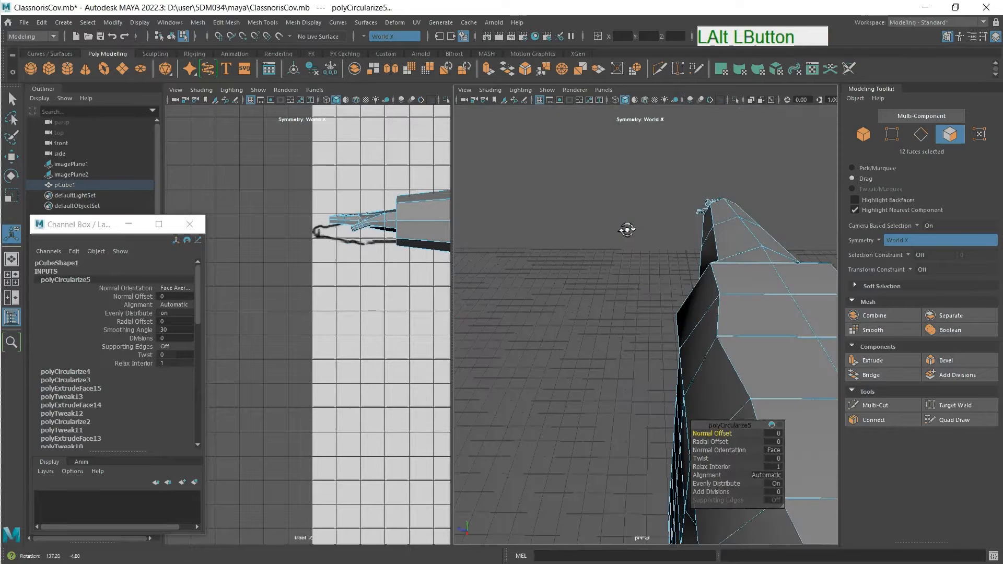
pyautogui.moveTo(777, 428); pyautogui.dragTo(763, 392, button='middle')
pyautogui.scroll(-8, 660, 336)
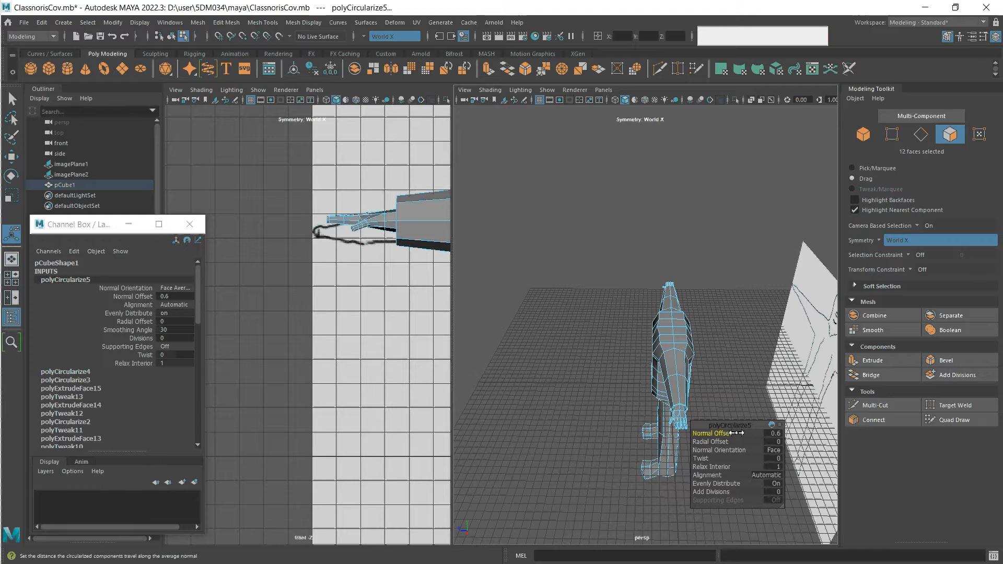
pyautogui.click(774, 433)
pyautogui.write('0')
pyautogui.press('Return')
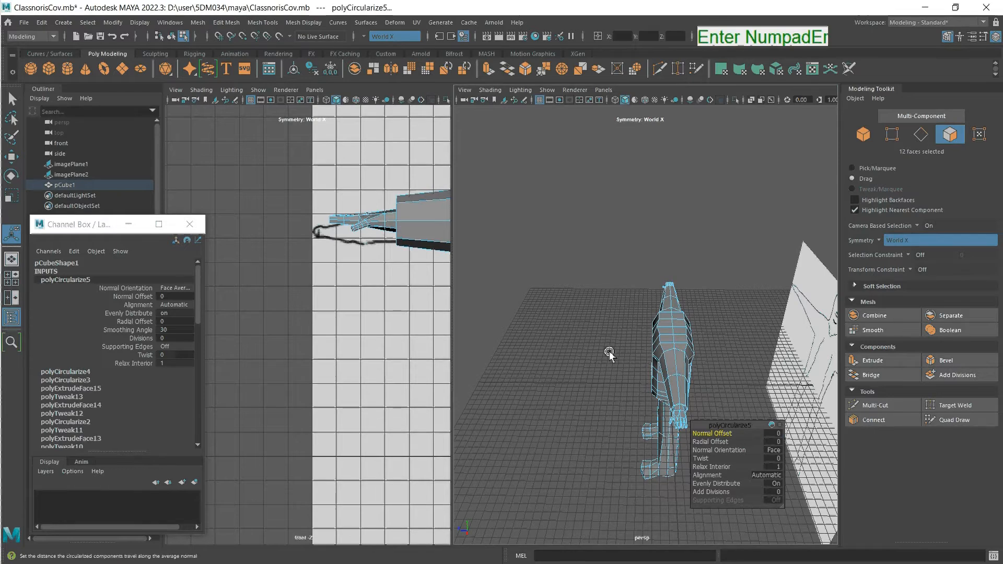
# - Select the two end faces at the tip of the index finger
pyautogui.keyDown('alt'); pyautogui.moveTo(673, 450); pyautogui.dragTo(642, 392, button='middle'); pyautogui.keyUp('alt')
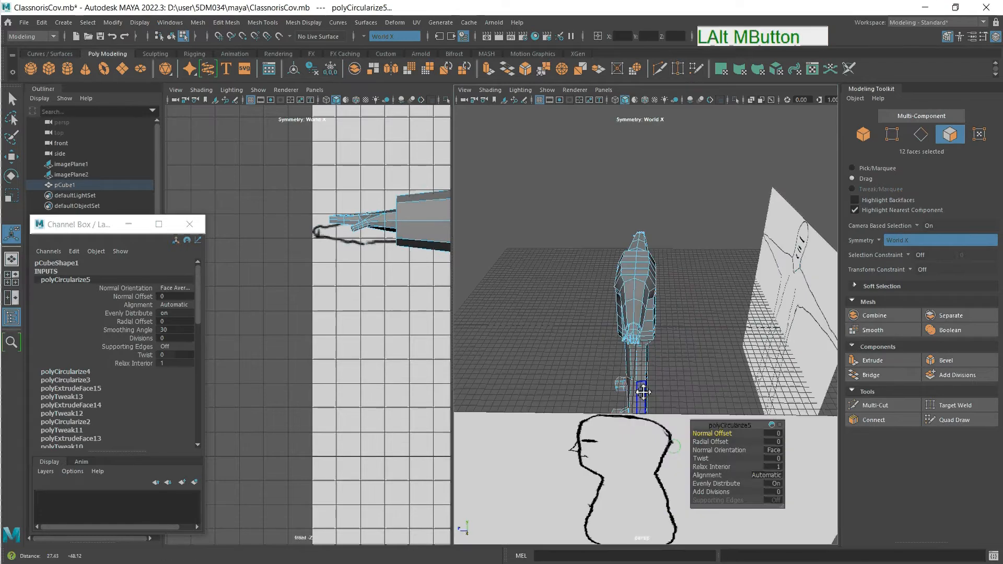
pyautogui.scroll(5, 635, 355)
pyautogui.scroll(-8, 611, 378)
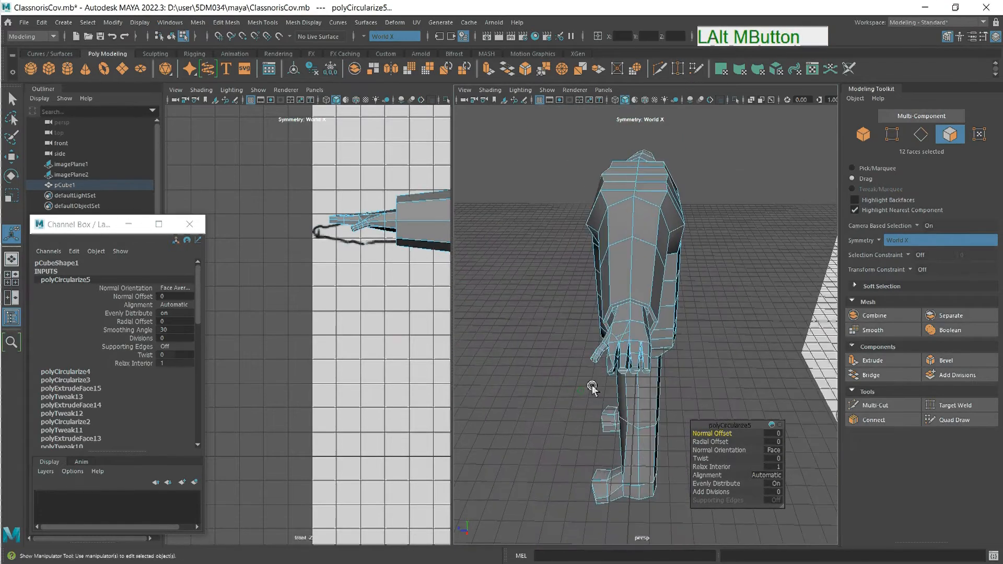
pyautogui.scroll(8, 591, 388)
pyautogui.keyDown('alt'); pyautogui.moveTo(601, 359); pyautogui.dragTo(607, 333, button='middle'); pyautogui.keyUp('alt')
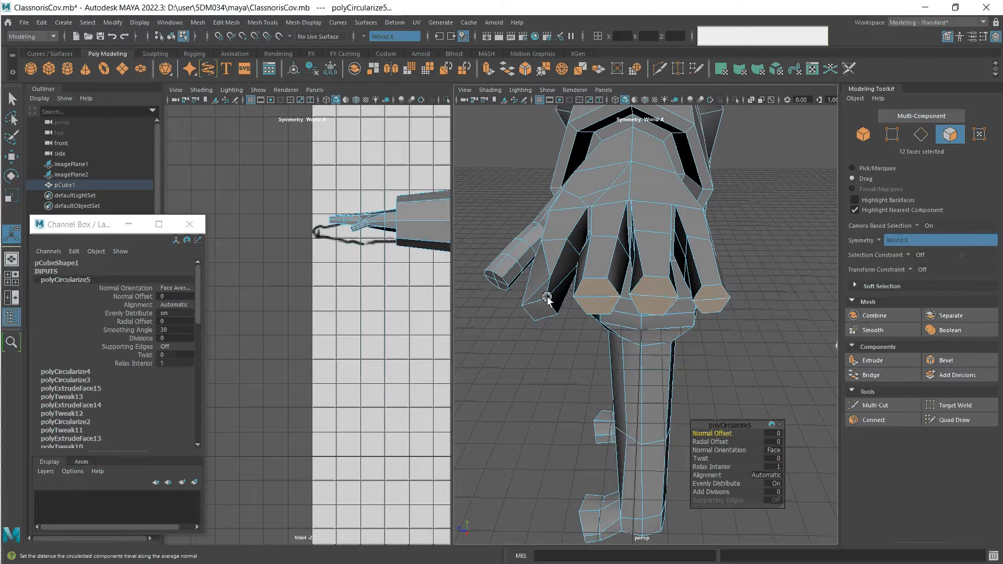
pyautogui.click(544, 316)
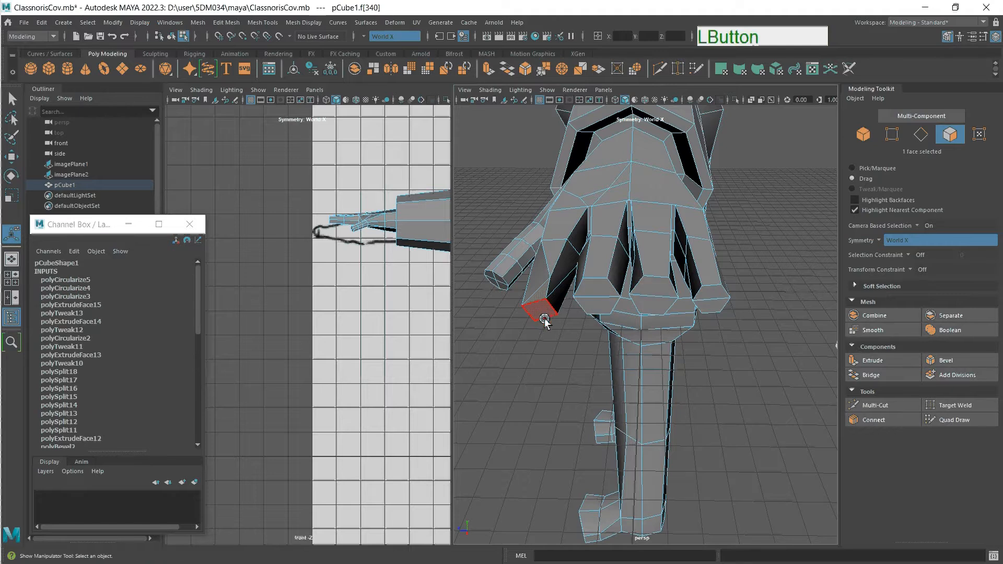
pyautogui.hotkey('ctrl', 'e')
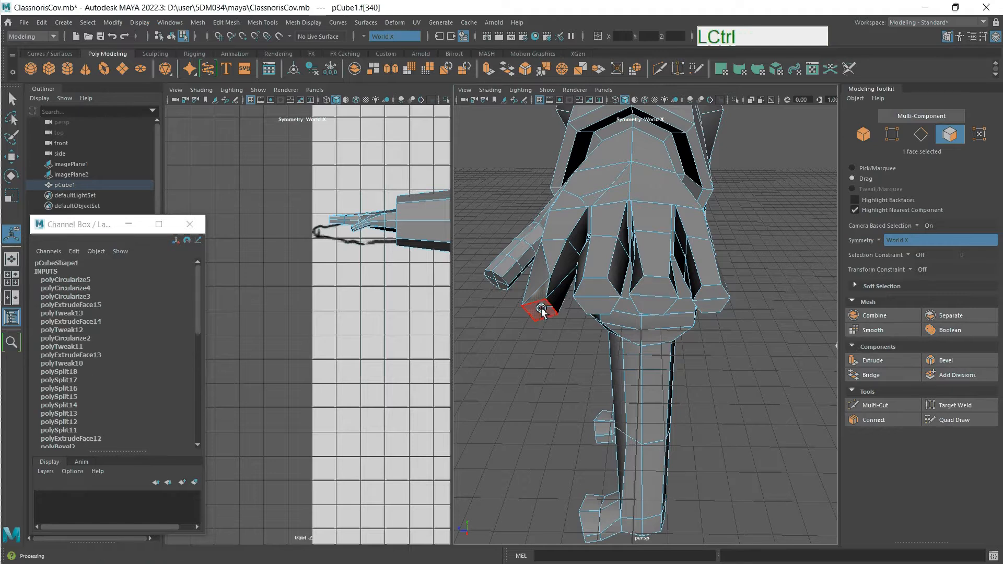
pyautogui.keyDown('shift'); pyautogui.click(543, 316); pyautogui.keyUp('shift')
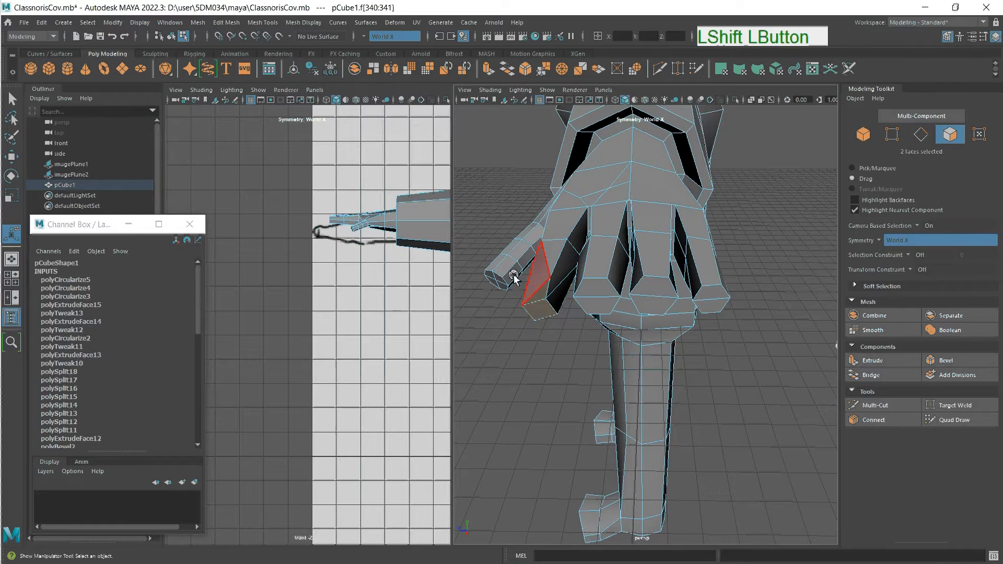
pyautogui.click(226, 22)
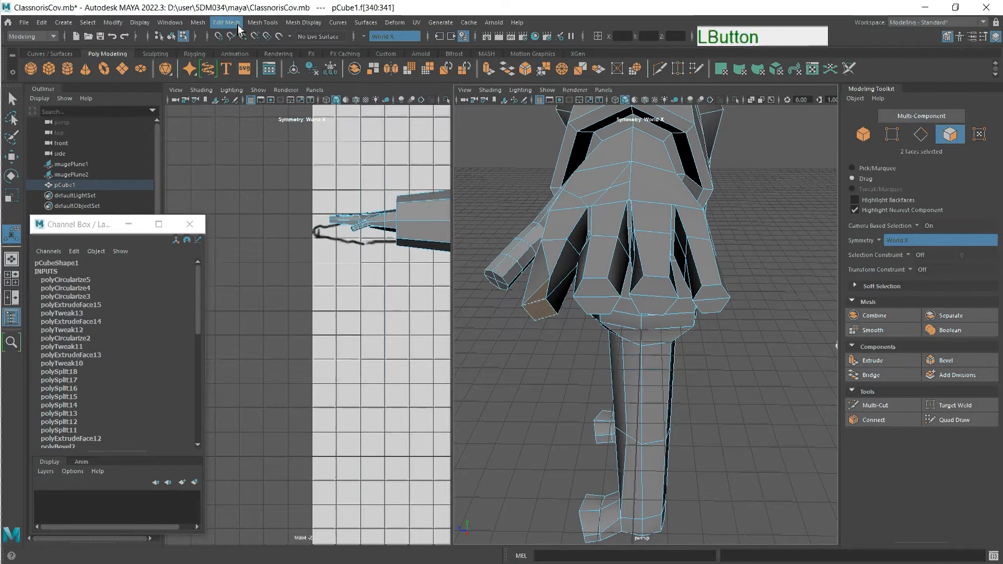
pyautogui.click(251, 76)
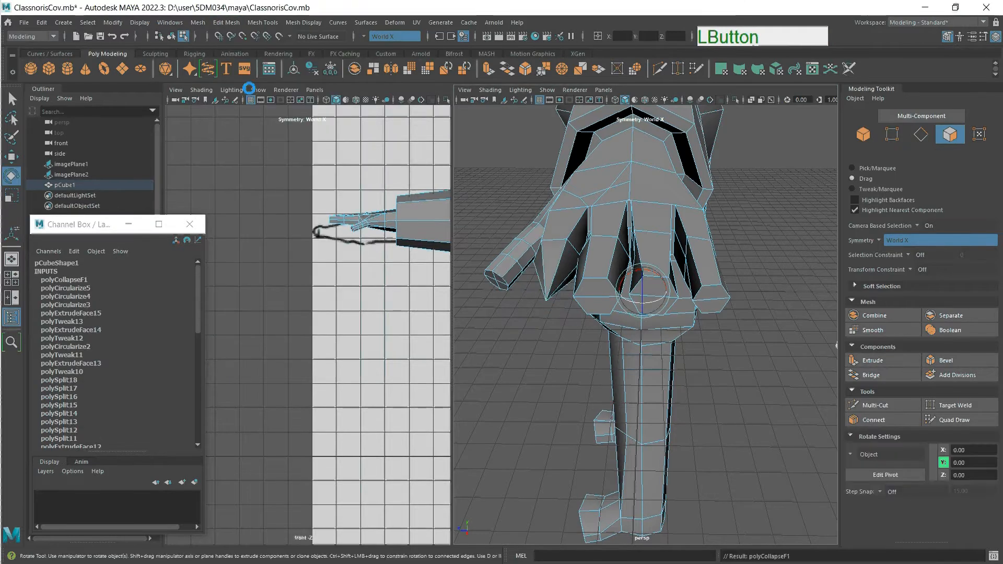
pyautogui.hotkey('ctrl', 'z')
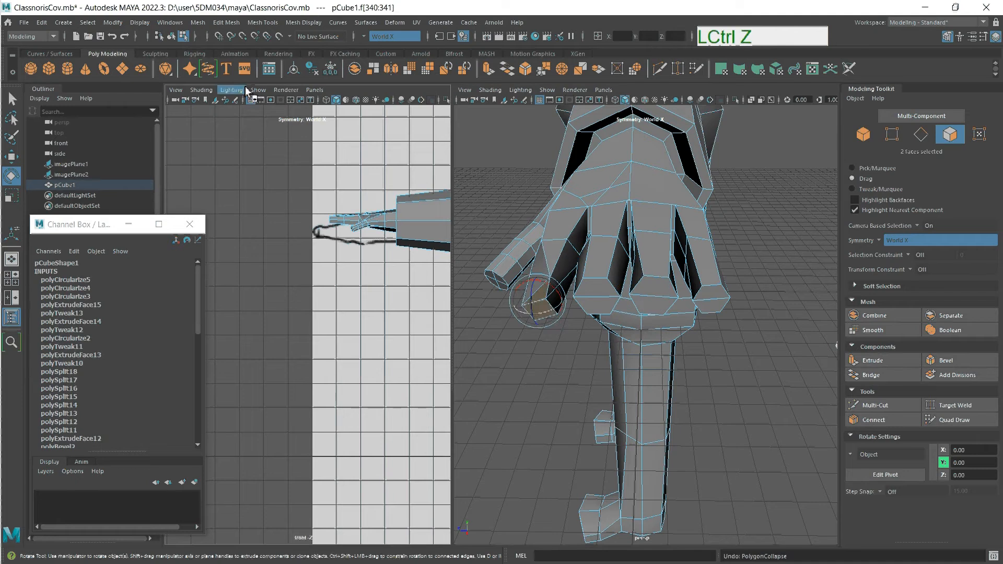
# - Circularize the two selected end faces of the index finger
pyautogui.click(227, 22)
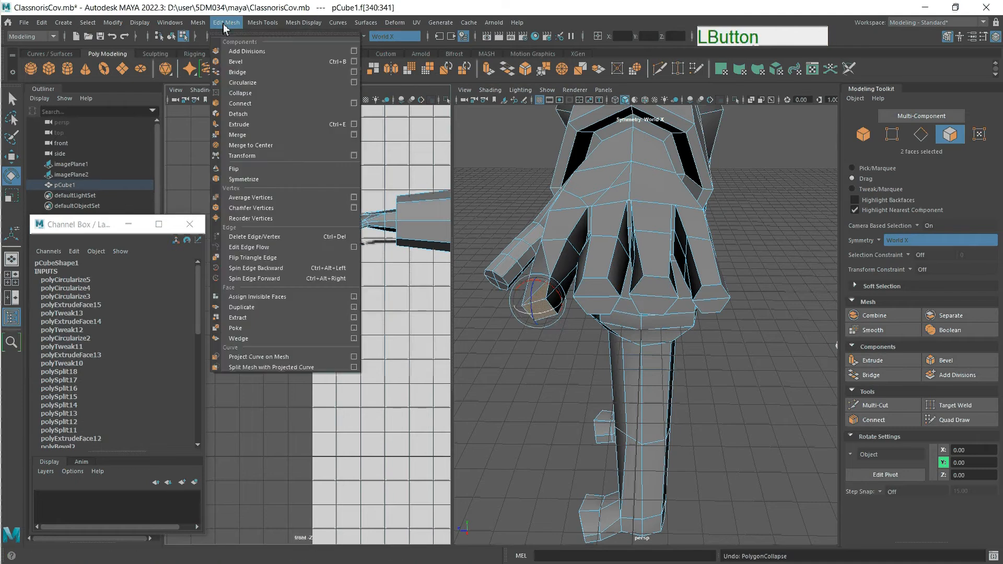
pyautogui.click(241, 86)
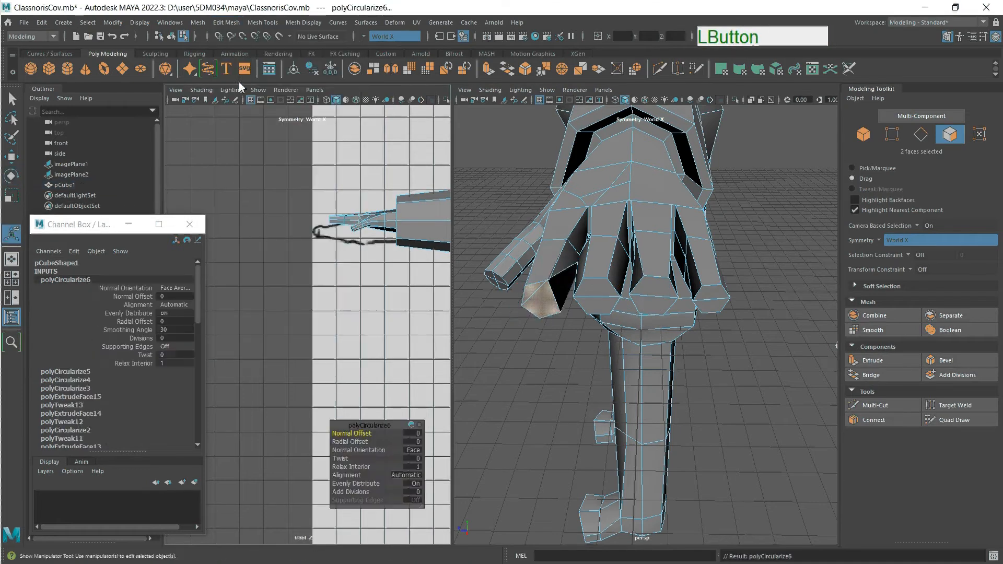
# - Move the index fingertip's edge facing the middle finger down to a Y position of about 48.31
pyautogui.moveTo(541, 347)
pyautogui.keyDown('alt'); pyautogui.mouseDown()
pyautogui.moveTo(551, 347)
pyautogui.moveTo(537, 343)
pyautogui.moveTo(538, 352)
pyautogui.mouseUp(); pyautogui.keyUp('alt')
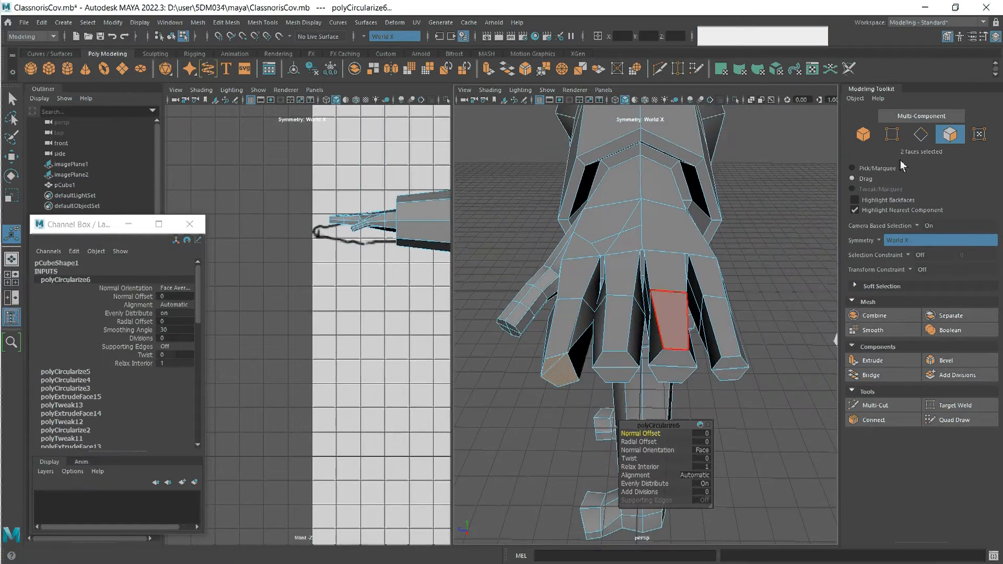
pyautogui.click(920, 135)
pyautogui.click(575, 372)
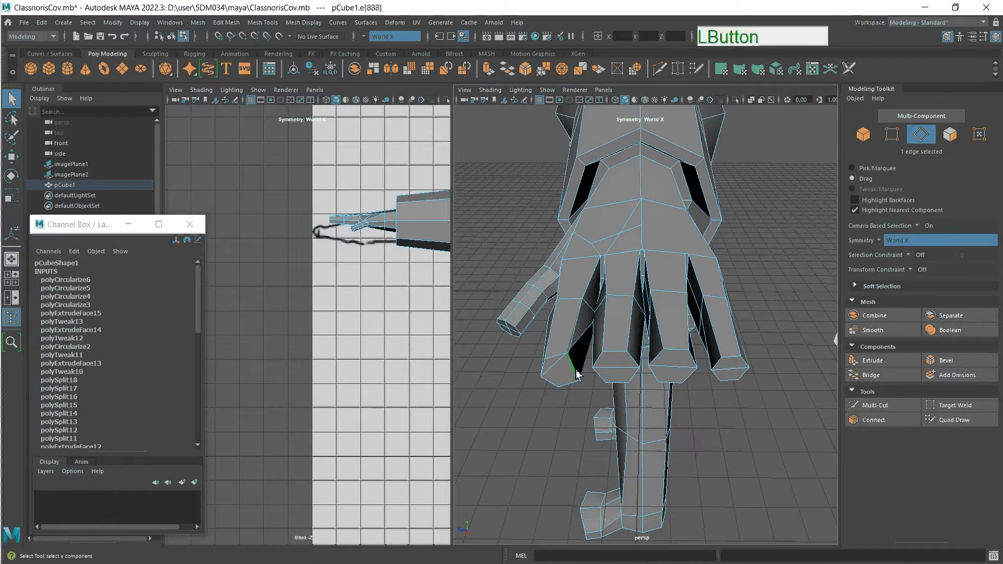
pyautogui.press('w')
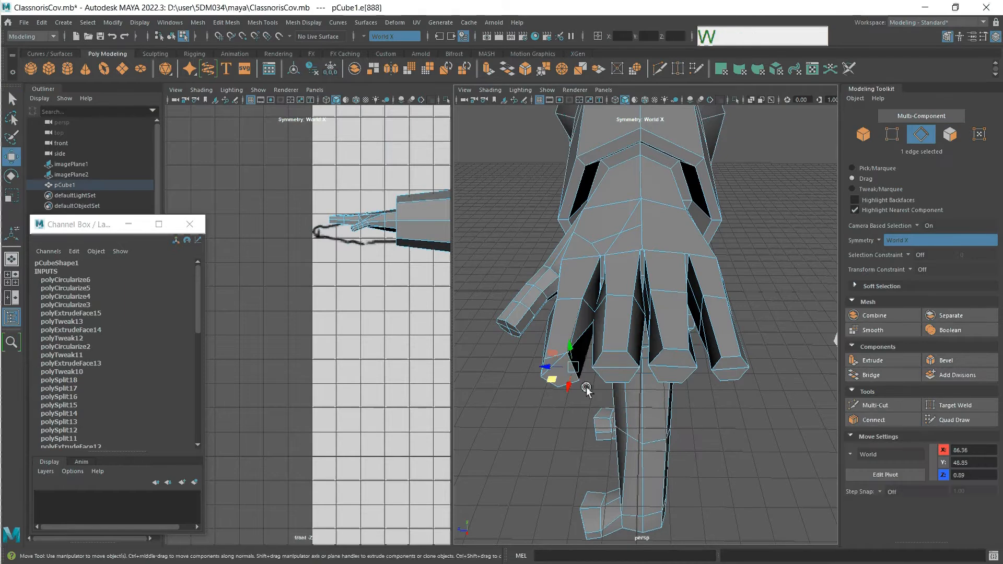
pyautogui.moveTo(577, 364); pyautogui.dragTo(572, 365)
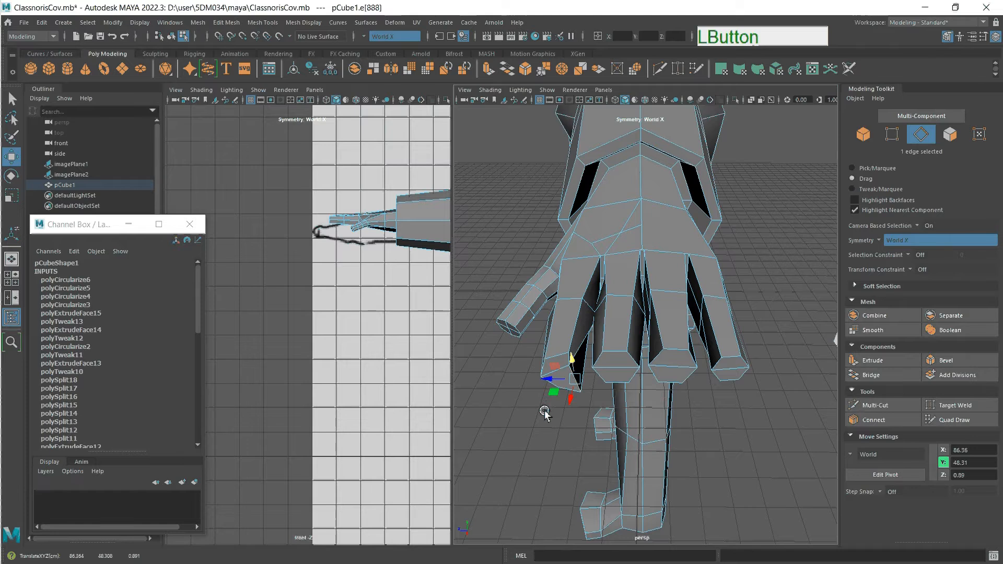
# - Select the side-view reference image plane, imagePlane2, that blocks the view of the hand
pyautogui.keyDown('alt'); pyautogui.moveTo(572, 399); pyautogui.dragTo(601, 391); pyautogui.keyUp('alt')
pyautogui.keyDown('alt'); pyautogui.moveTo(718, 254); pyautogui.dragTo(696, 302); pyautogui.keyUp('alt')
pyautogui.keyDown('alt'); pyautogui.moveTo(696, 302); pyautogui.dragTo(718, 300, button='middle'); pyautogui.keyUp('alt')
pyautogui.keyDown('alt'); pyautogui.moveTo(719, 299); pyautogui.dragTo(682, 302); pyautogui.keyUp('alt')
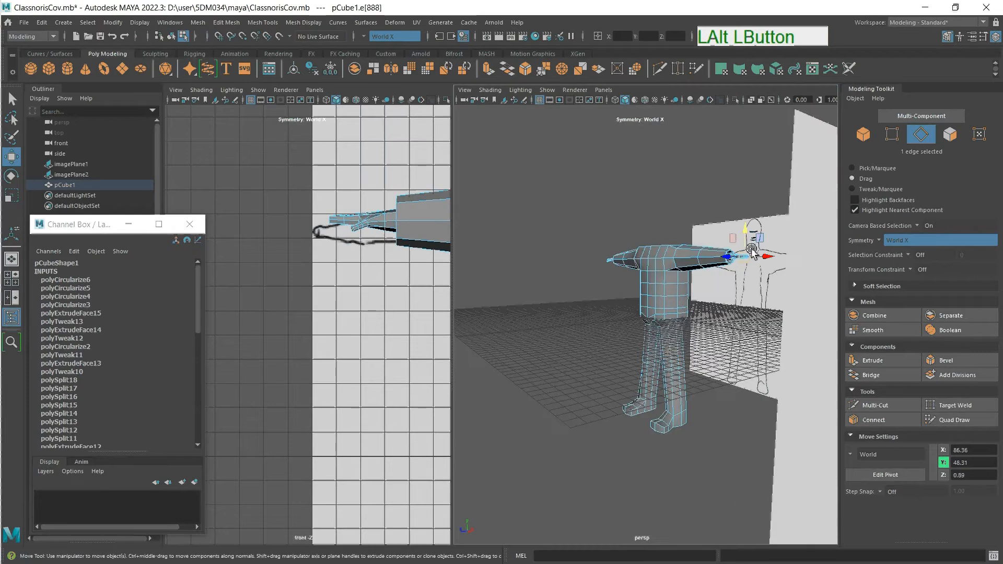
pyautogui.scroll(3, 753, 249)
pyautogui.keyDown('alt'); pyautogui.moveTo(762, 251); pyautogui.dragTo(679, 276, button='middle'); pyautogui.keyUp('alt')
pyautogui.scroll(-5, 679, 277)
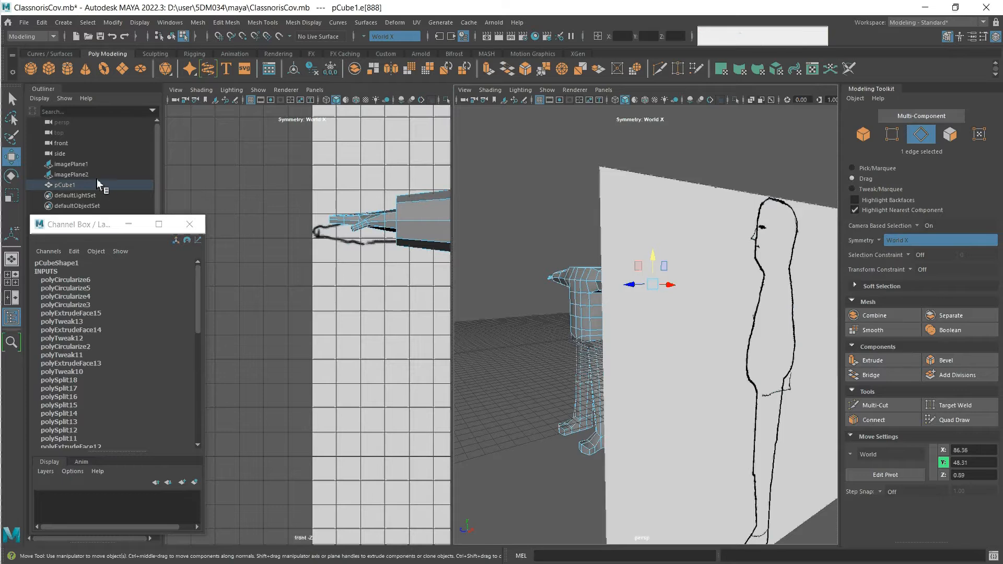
pyautogui.click(75, 176)
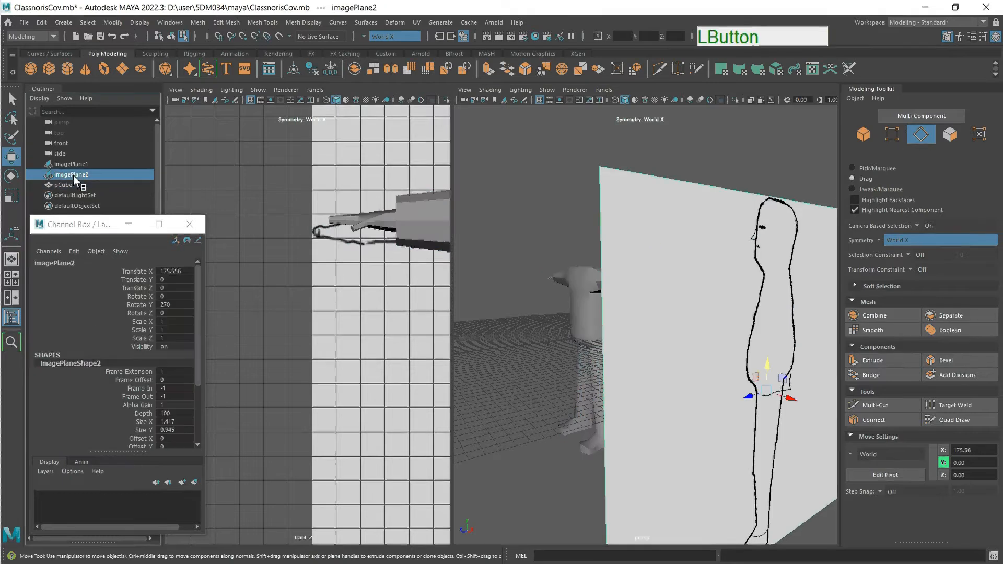
pyautogui.rightClick(75, 176)
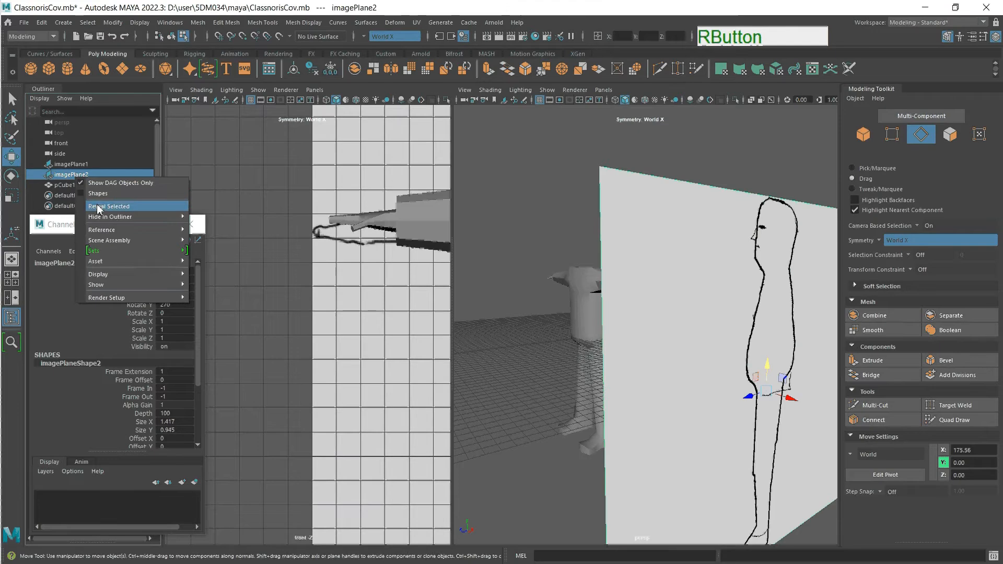
pyautogui.moveTo(130, 272)
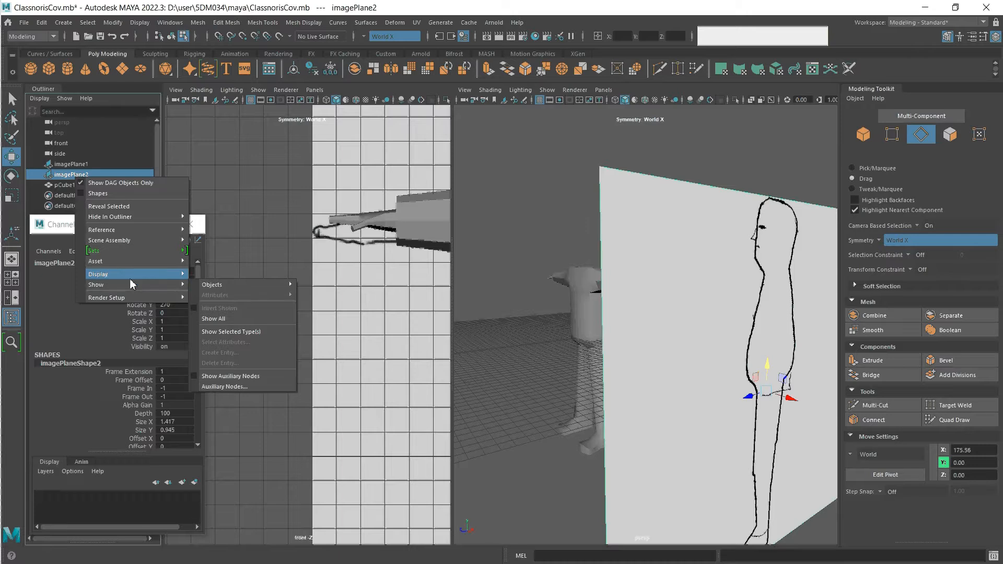
pyautogui.moveTo(137, 221)
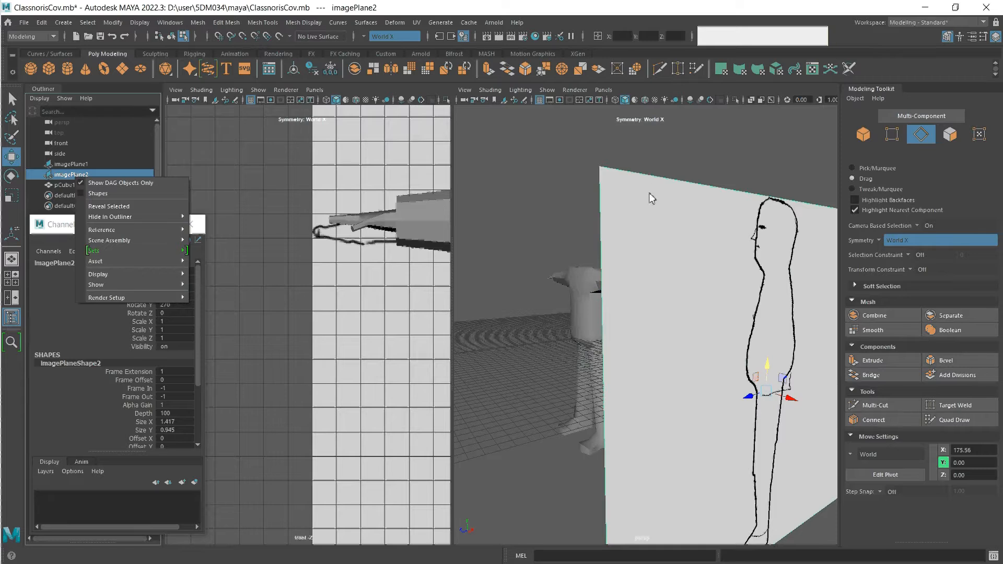
pyautogui.rightClick(657, 180)
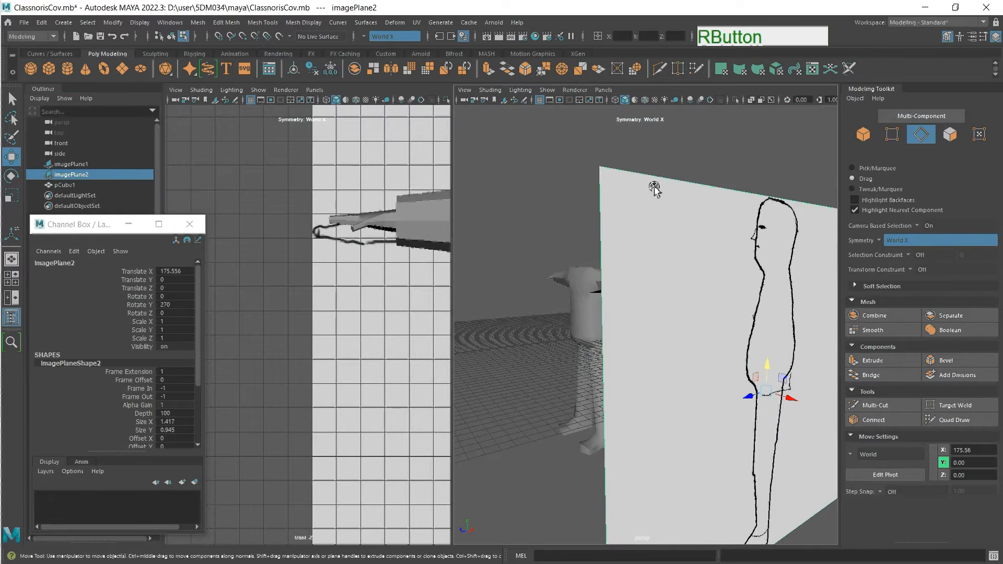
pyautogui.rightClick(654, 188)
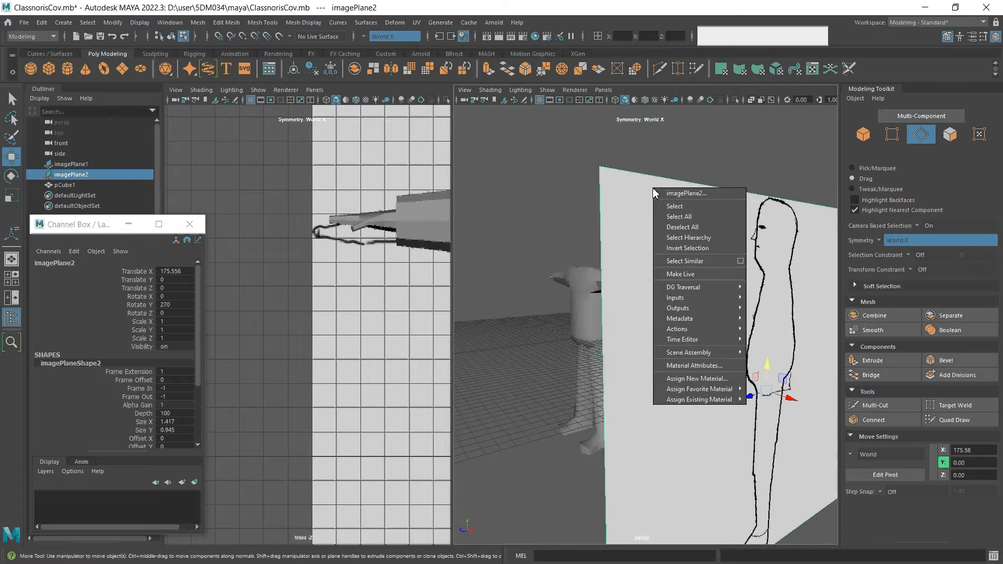
pyautogui.click(654, 190)
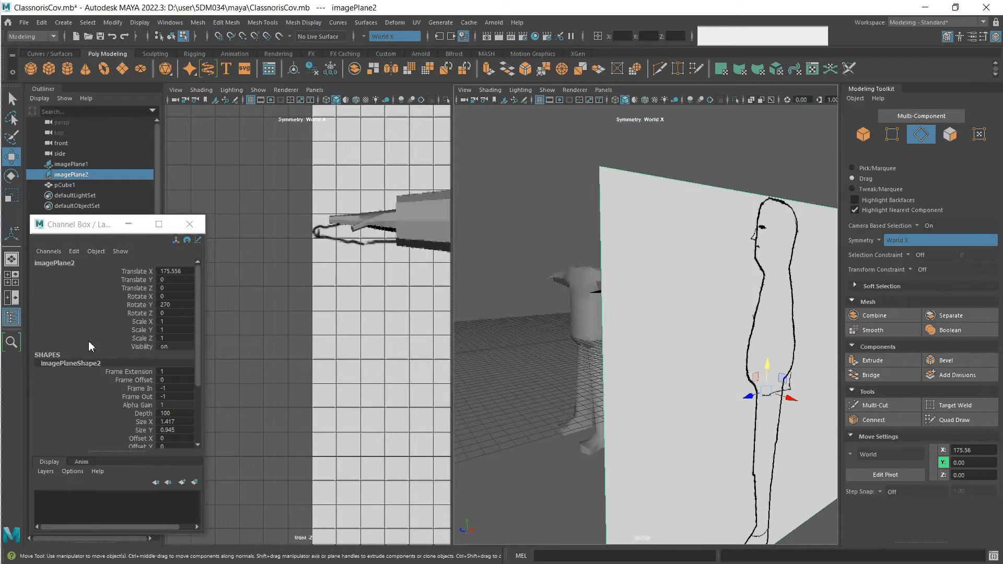
# - Set the visibility of imagePlane2 to off
pyautogui.doubleClick(172, 348)
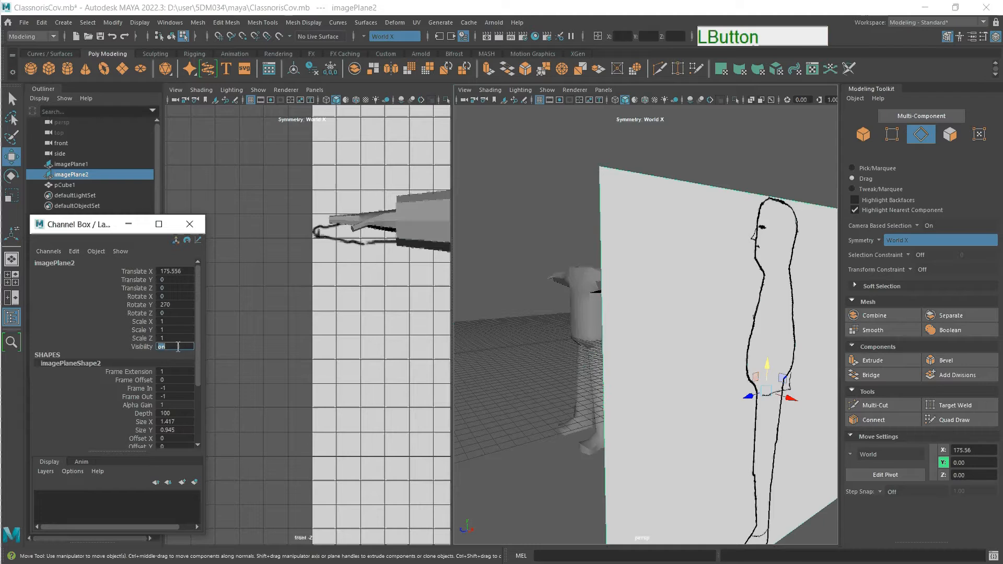
pyautogui.middleClick(152, 350)
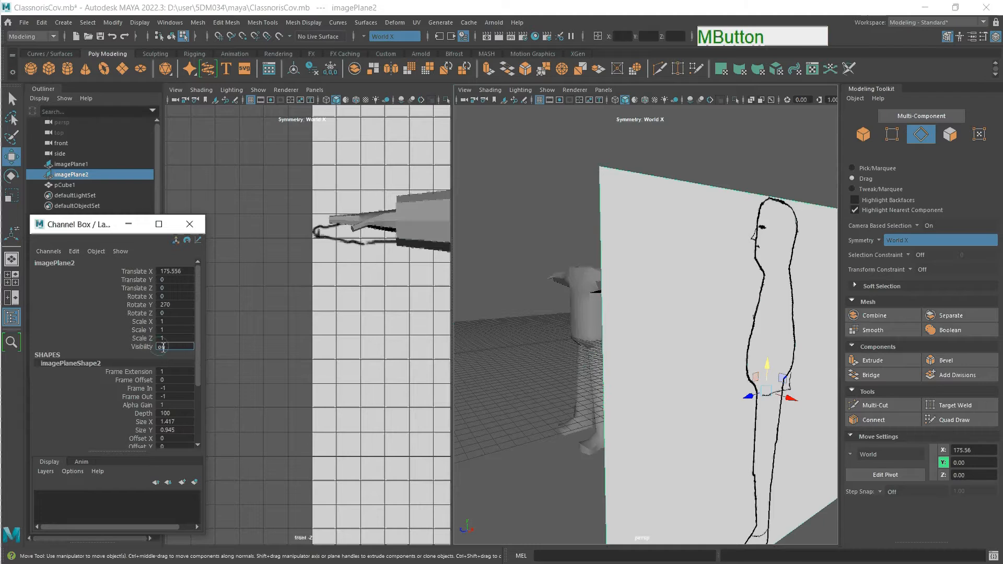
pyautogui.click(168, 350)
pyautogui.moveTo(168, 350); pyautogui.dragTo(152, 349)
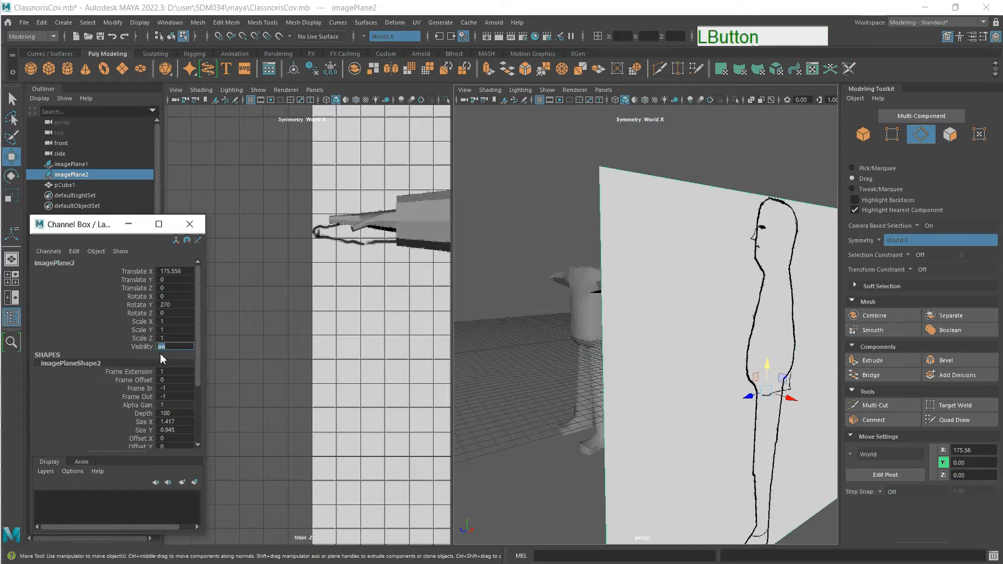
pyautogui.write('off')
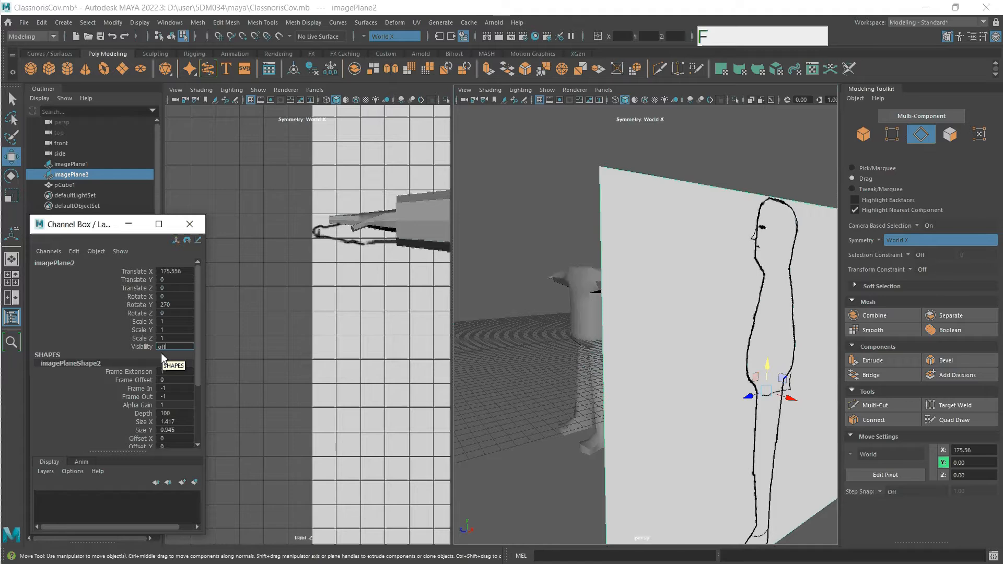
pyautogui.press('Return')
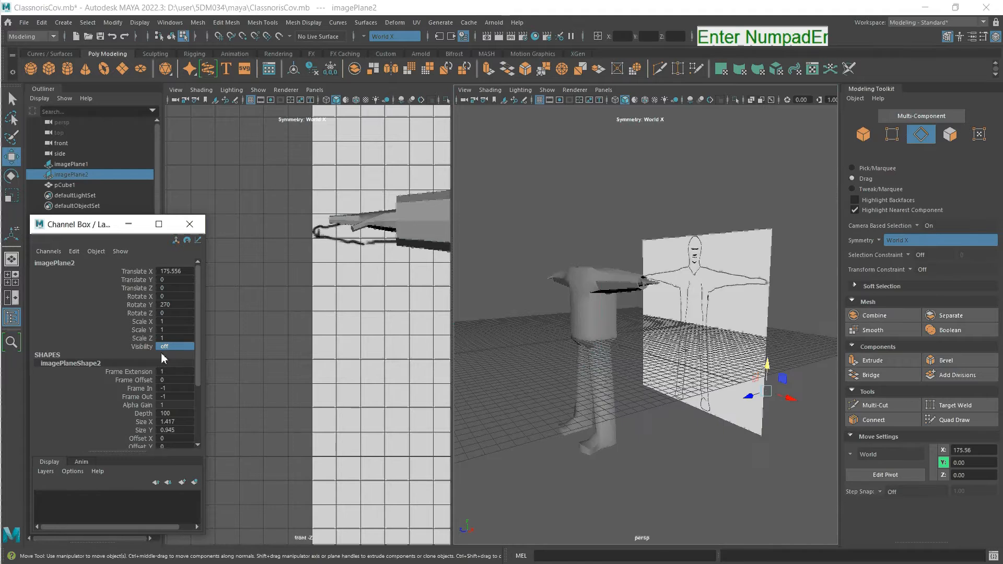
# - Select the character mesh pCube1 again and return to selecting its edges
pyautogui.scroll(5, 680, 281)
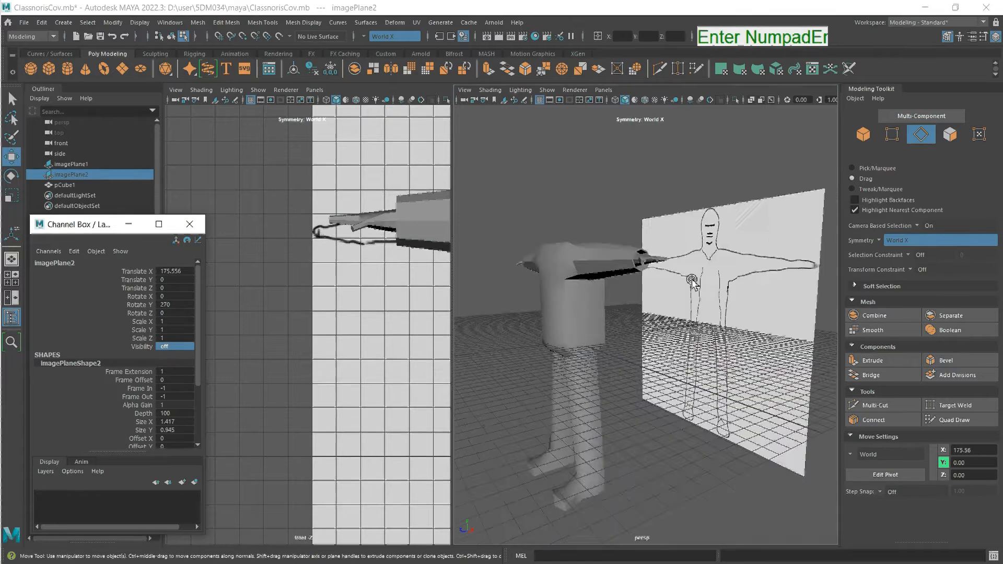
pyautogui.click(594, 212)
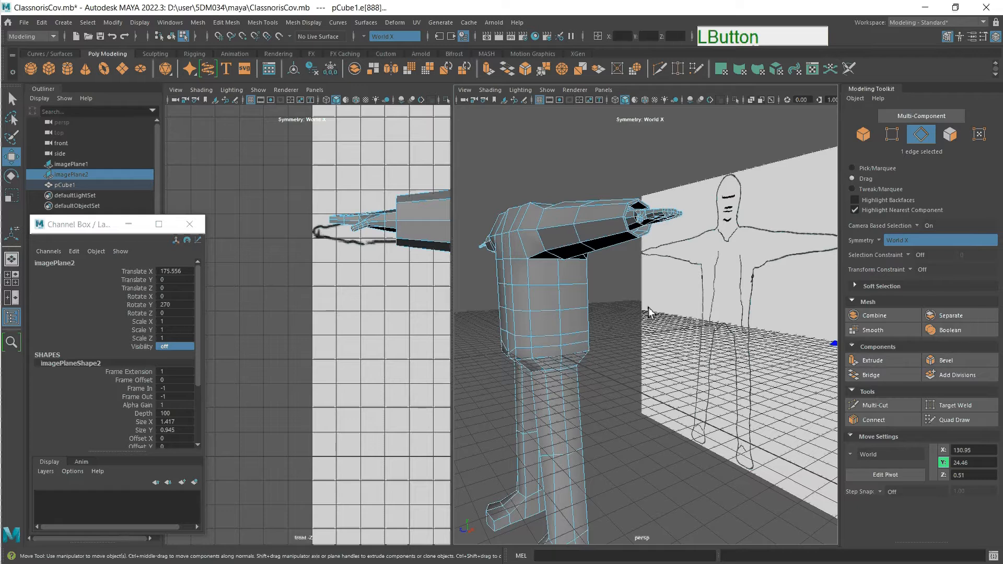
pyautogui.keyDown('alt'); pyautogui.moveTo(647, 310); pyautogui.dragTo(619, 308, button='middle'); pyautogui.keyUp('alt')
pyautogui.click(92, 184)
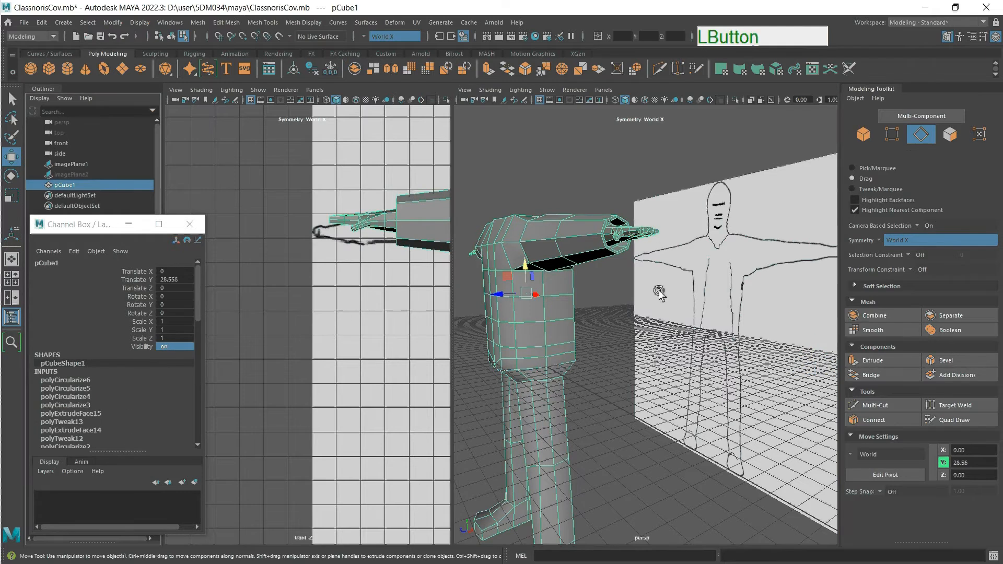
pyautogui.scroll(3, 635, 196)
pyautogui.keyDown('alt'); pyautogui.moveTo(635, 196); pyautogui.dragTo(600, 256); pyautogui.keyUp('alt')
pyautogui.click(920, 136)
pyautogui.click(599, 380)
# - Examine the character's hand from several angles, checking the index fingertip and the edges between the fingers
pyautogui.scroll(5, 593, 386)
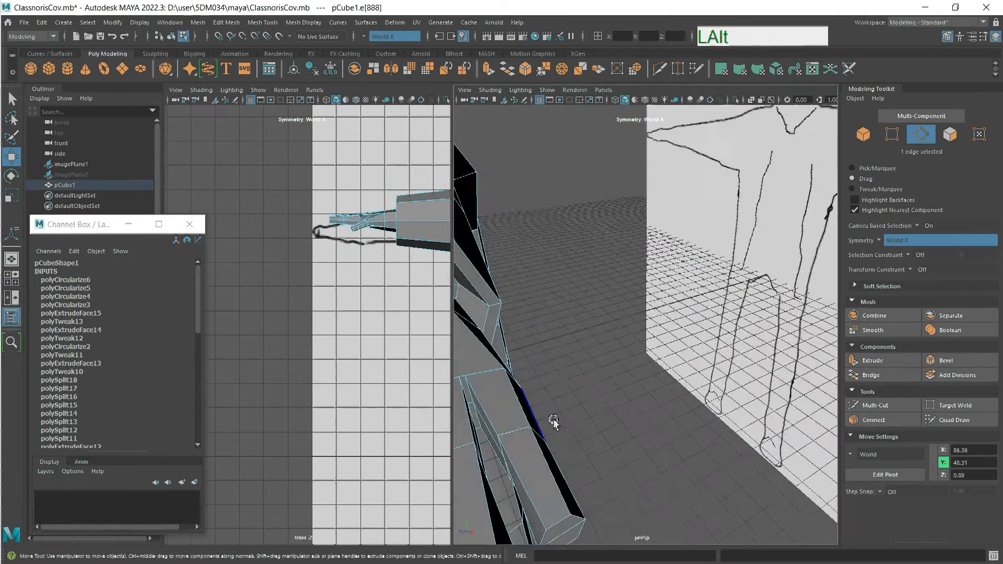
pyautogui.keyDown('alt'); pyautogui.moveTo(594, 387); pyautogui.dragTo(578, 382, button='middle'); pyautogui.keyUp('alt')
pyautogui.keyDown('alt'); pyautogui.moveTo(578, 383); pyautogui.dragTo(566, 372); pyautogui.keyUp('alt')
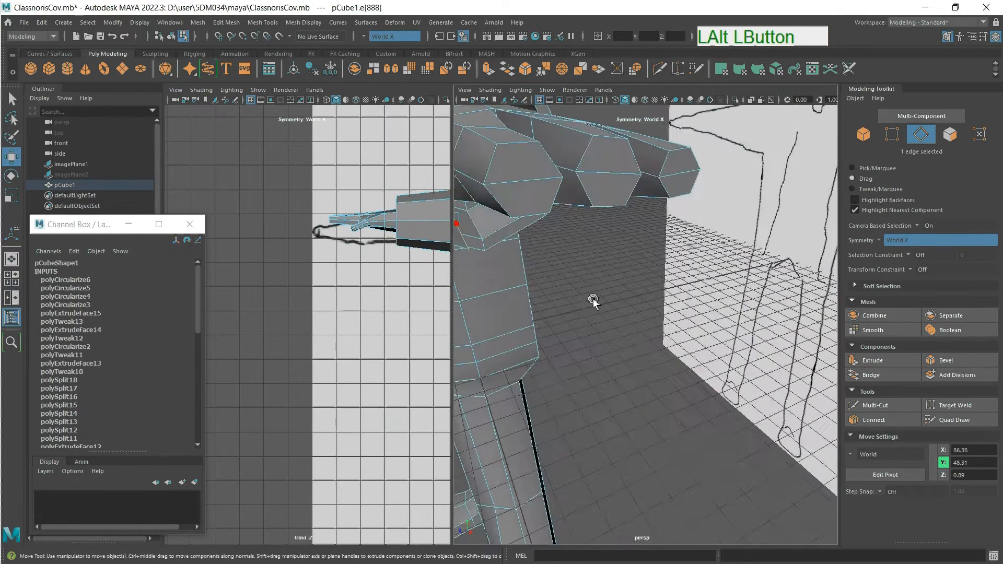
pyautogui.keyDown('alt'); pyautogui.moveTo(575, 262); pyautogui.dragTo(519, 363); pyautogui.keyUp('alt')
pyautogui.keyDown('alt'); pyautogui.moveTo(519, 363); pyautogui.dragTo(659, 412, button='middle'); pyautogui.keyUp('alt')
pyautogui.keyDown('alt'); pyautogui.moveTo(659, 413); pyautogui.dragTo(596, 246); pyautogui.keyUp('alt')
pyautogui.keyDown('alt'); pyautogui.moveTo(596, 247); pyautogui.dragTo(580, 353, button='middle'); pyautogui.keyUp('alt')
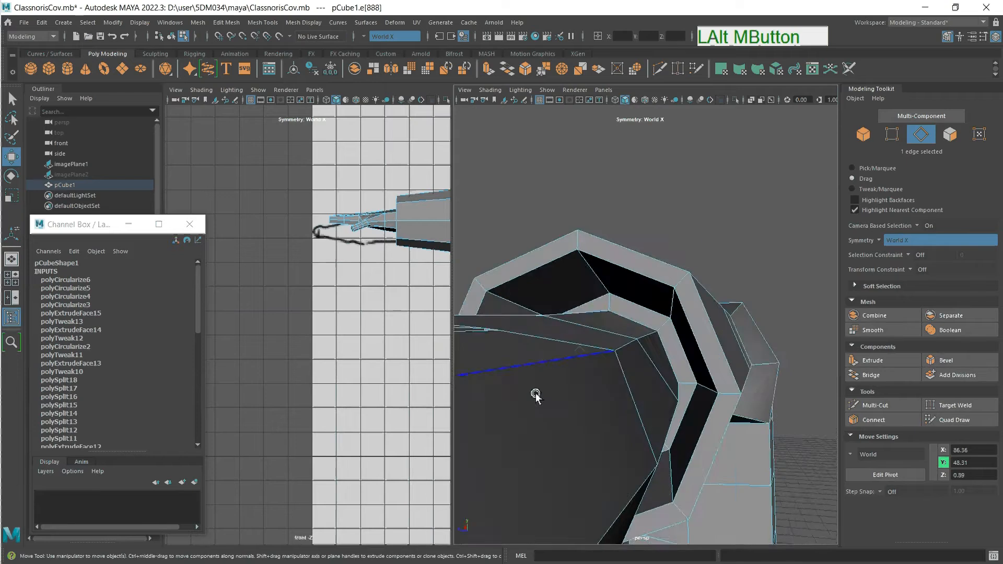
pyautogui.scroll(-5, 535, 394)
pyautogui.keyDown('alt'); pyautogui.moveTo(549, 385); pyautogui.dragTo(571, 388, button='middle'); pyautogui.keyUp('alt')
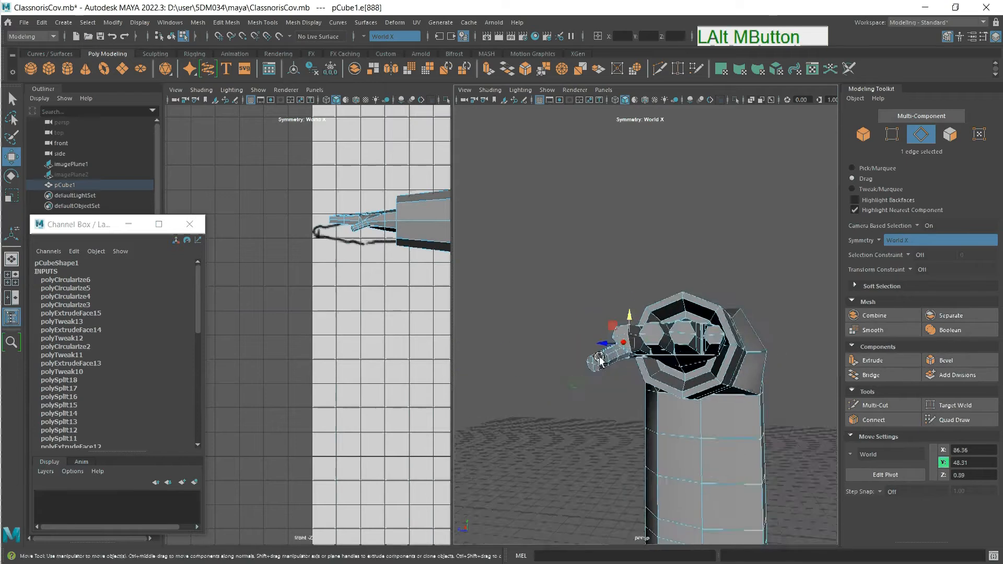
pyautogui.scroll(1, 598, 358)
pyautogui.scroll(-1, 594, 360)
pyautogui.keyDown('alt'); pyautogui.moveTo(594, 364); pyautogui.dragTo(578, 438, button='right'); pyautogui.keyUp('alt')
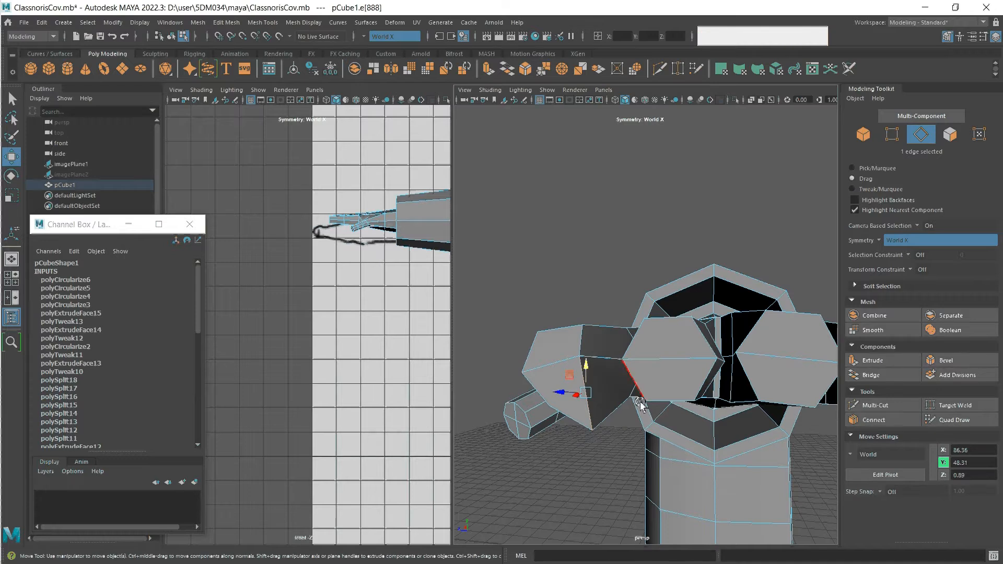
pyautogui.keyDown('alt'); pyautogui.moveTo(598, 355); pyautogui.dragTo(610, 412); pyautogui.keyUp('alt')
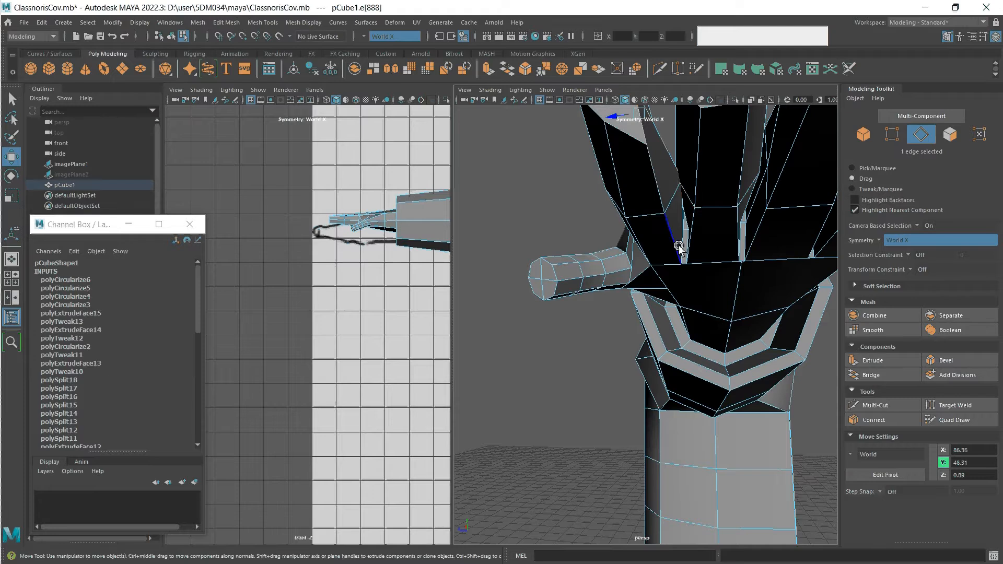
pyautogui.keyDown('alt'); pyautogui.moveTo(656, 216); pyautogui.dragTo(650, 214); pyautogui.keyUp('alt')
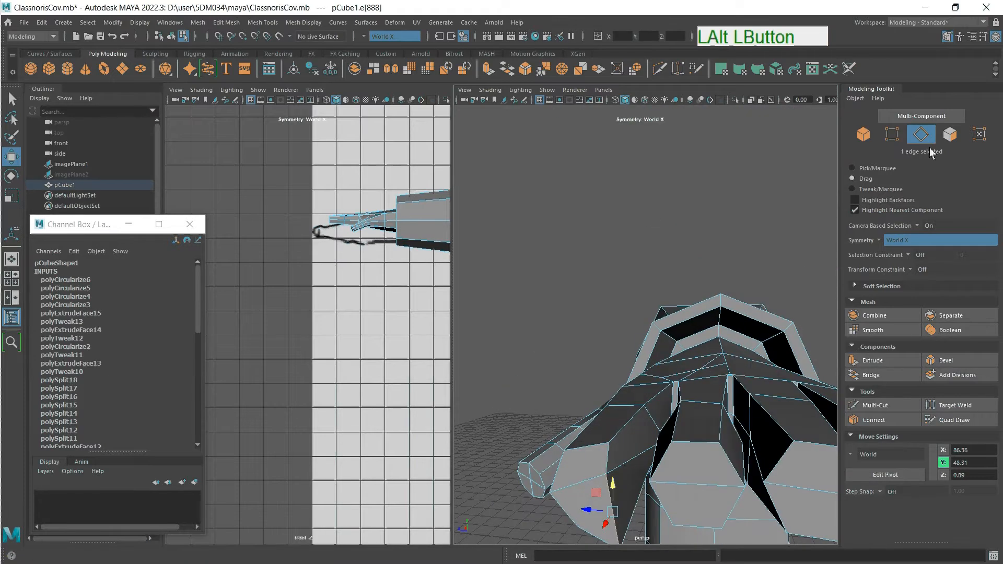
# - Select the two end faces of the index fingertip and copy their Y position
pyautogui.click(949, 134)
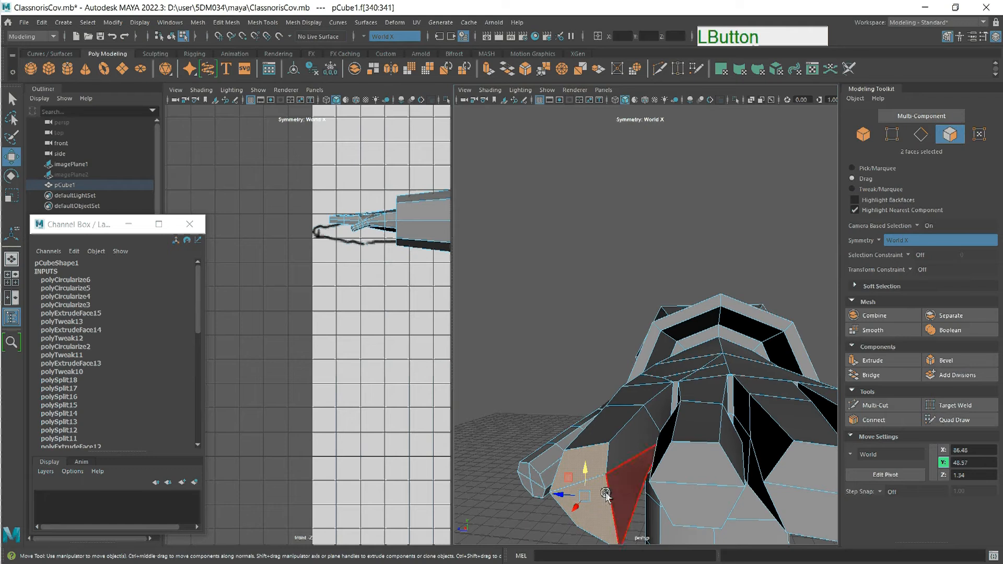
pyautogui.click(569, 517)
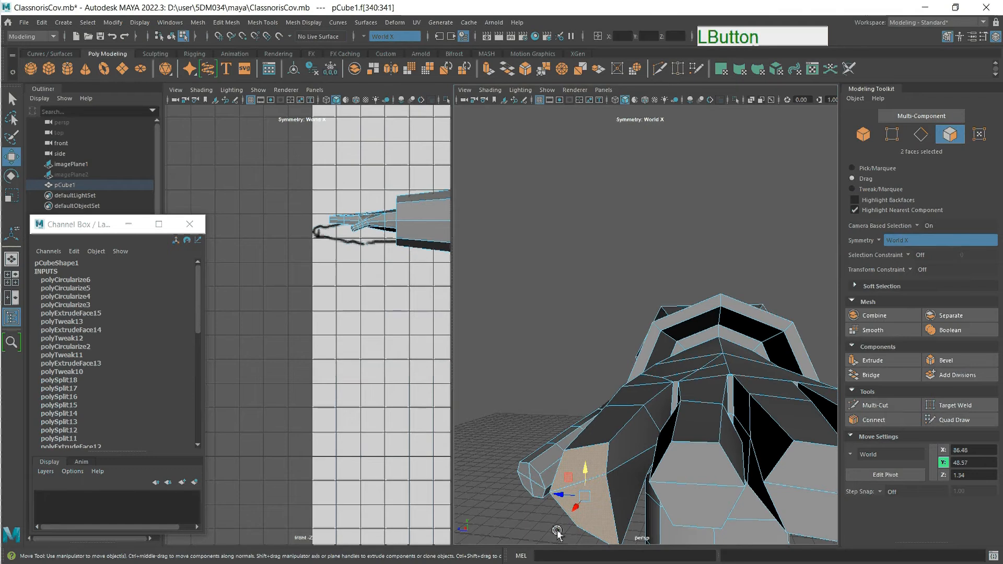
pyautogui.click(976, 464)
pyautogui.moveTo(969, 465); pyautogui.dragTo(945, 466)
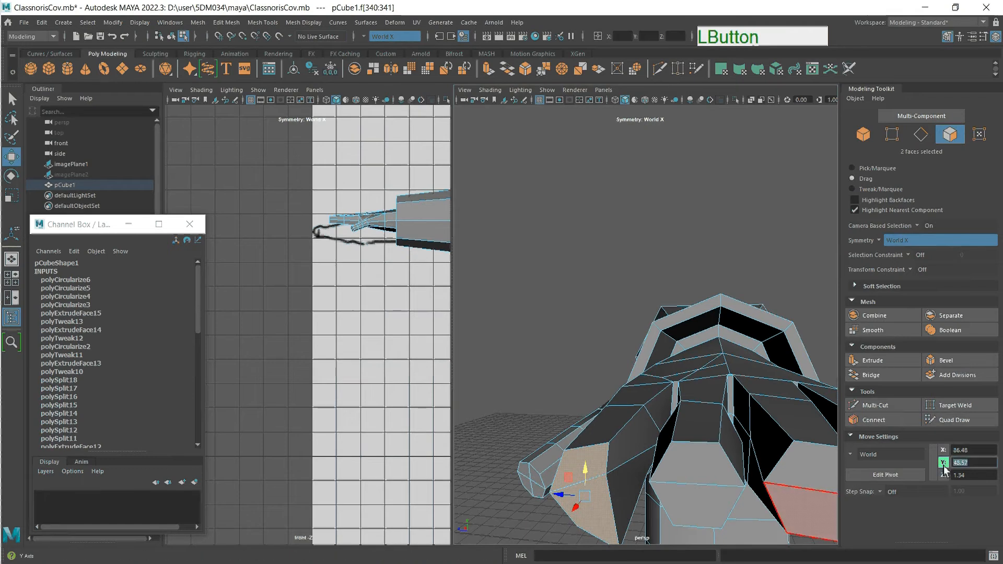
pyautogui.hotkey('ctrl', 'c')
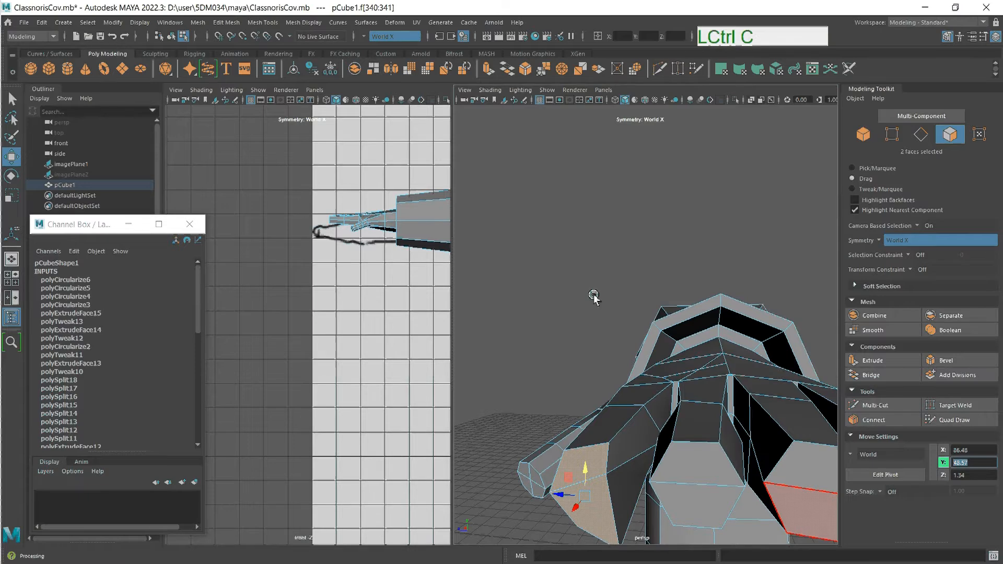
pyautogui.click(648, 37)
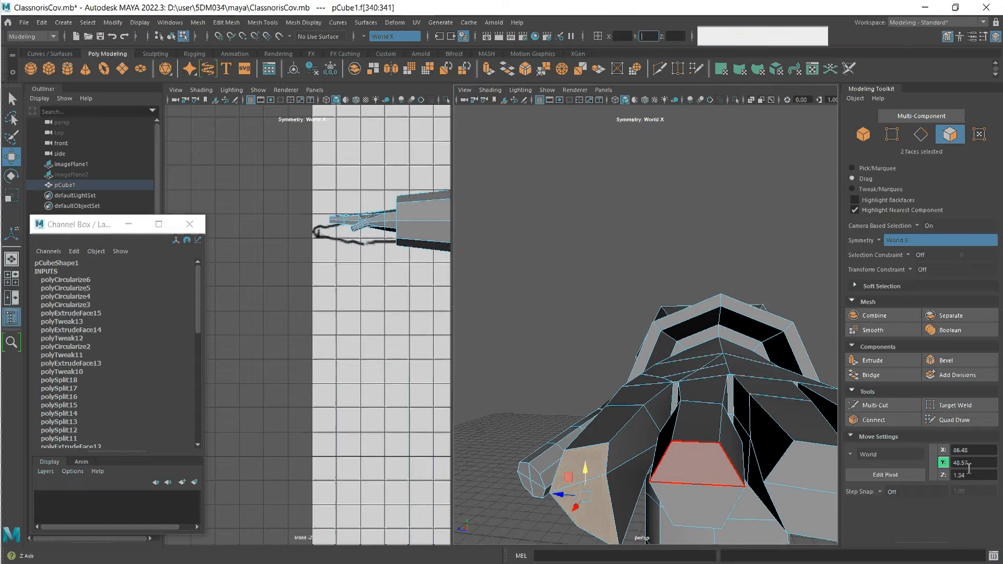
# - Try to set the absolute X position of the index fingertip's end faces to their copied value, 86.48
pyautogui.click(980, 451)
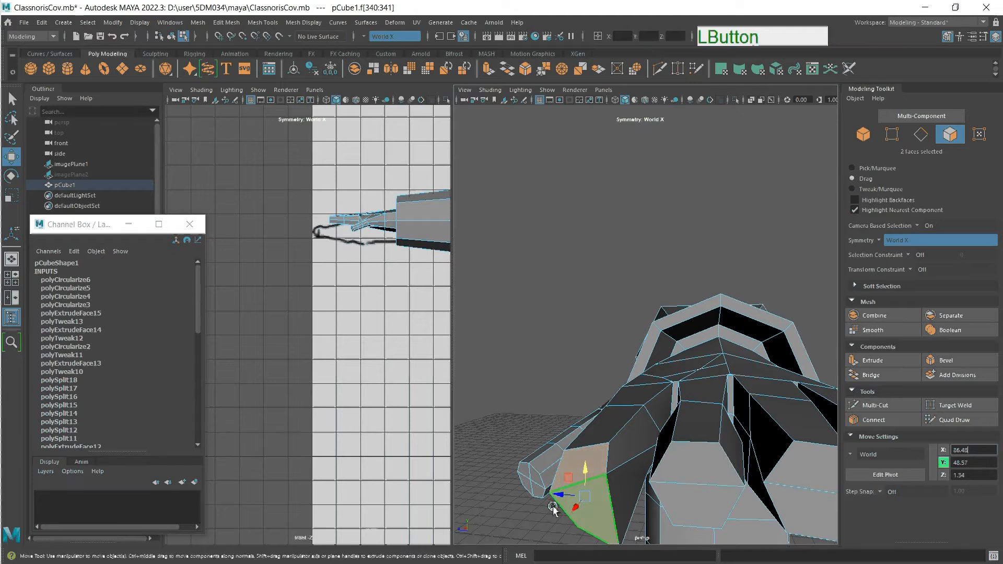
pyautogui.click(573, 510)
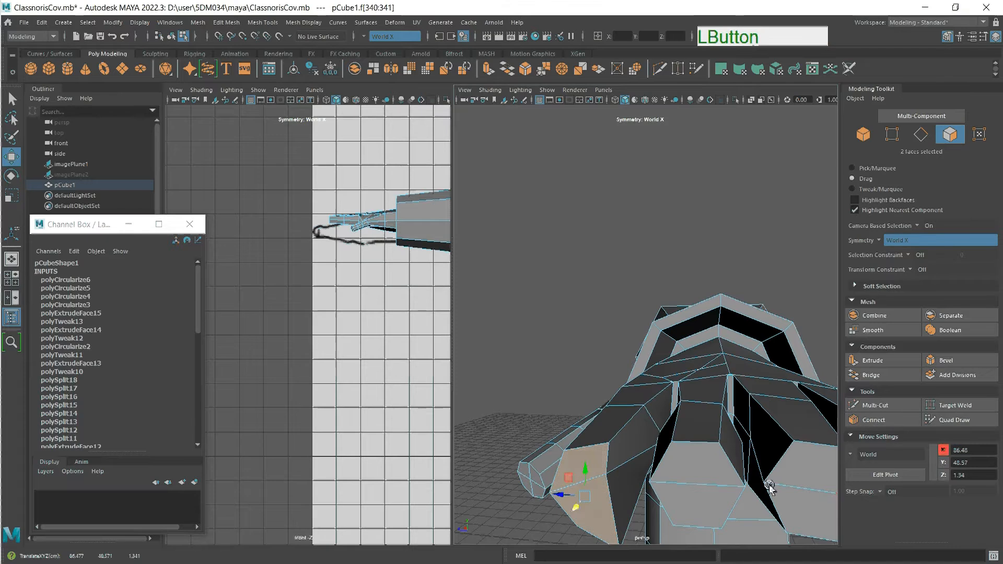
pyautogui.doubleClick(961, 449)
pyautogui.hotkey('ctrl', 'c')
pyautogui.click(621, 37)
pyautogui.hotkey('ctrl', 'v')
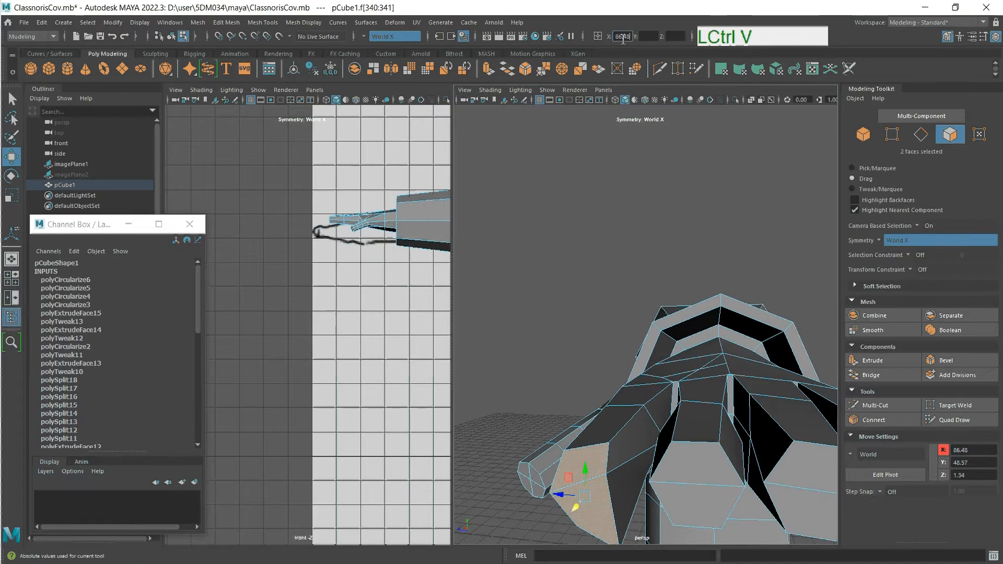
pyautogui.press('KP_Enter')
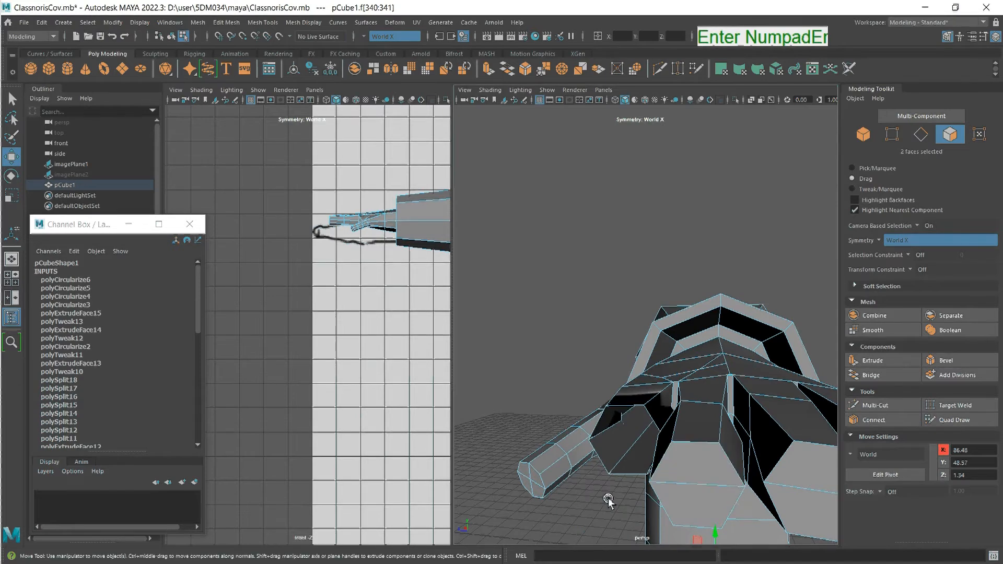
# - Inspect the body and hand from several angles to check the shape of the index finger
pyautogui.keyDown('alt'); pyautogui.moveTo(615, 481); pyautogui.dragTo(763, 487); pyautogui.keyUp('alt')
pyautogui.scroll(-6, 640, 416)
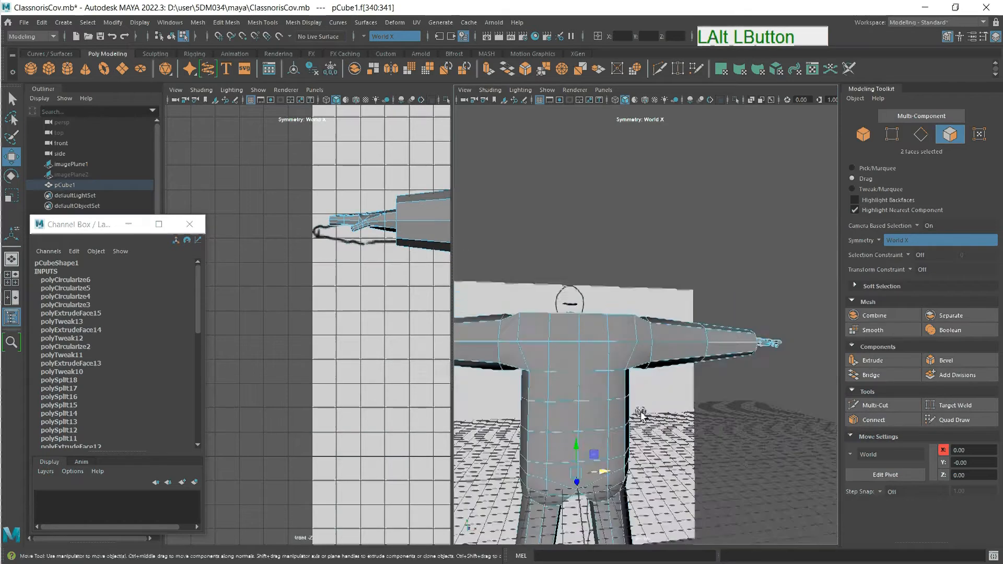
pyautogui.scroll(3, 563, 351)
pyautogui.keyDown('alt'); pyautogui.moveTo(562, 352); pyautogui.dragTo(543, 401); pyautogui.keyUp('alt')
pyautogui.scroll(2, 532, 398)
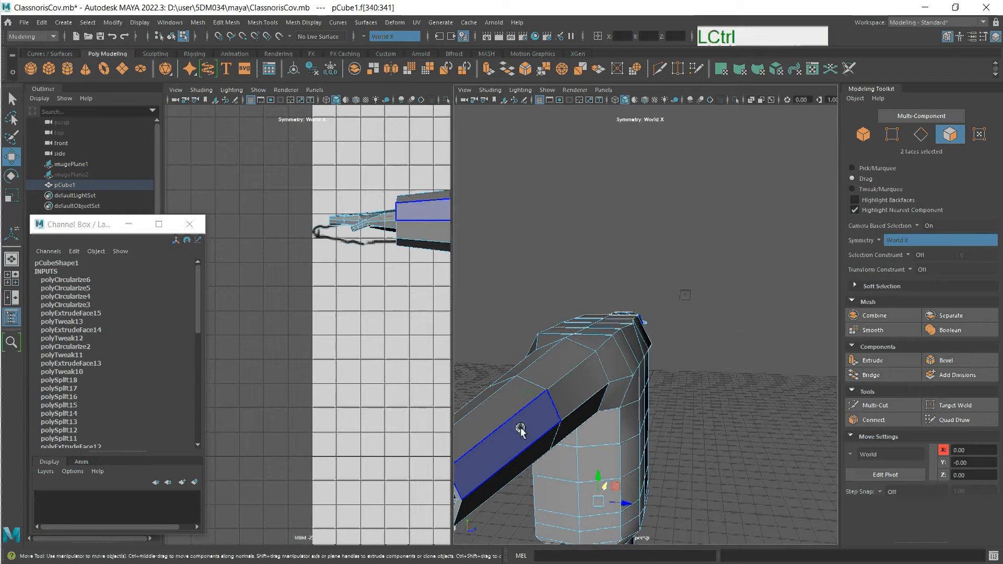
pyautogui.keyDown('alt'); pyautogui.moveTo(526, 423); pyautogui.dragTo(597, 348, button='middle'); pyautogui.keyUp('alt')
pyautogui.scroll(5, 596, 345)
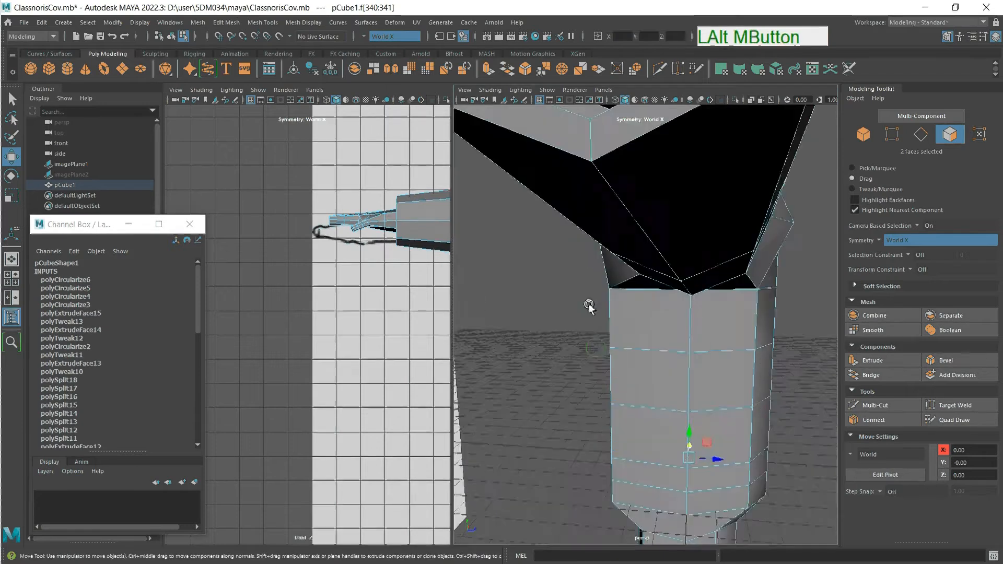
pyautogui.moveTo(589, 319)
pyautogui.keyDown('alt'); pyautogui.mouseDown()
pyautogui.moveTo(585, 326)
pyautogui.moveTo(588, 315)
pyautogui.mouseUp(); pyautogui.keyUp('alt')
pyautogui.keyDown('alt'); pyautogui.moveTo(588, 315); pyautogui.dragTo(577, 258, button='right'); pyautogui.keyUp('alt')
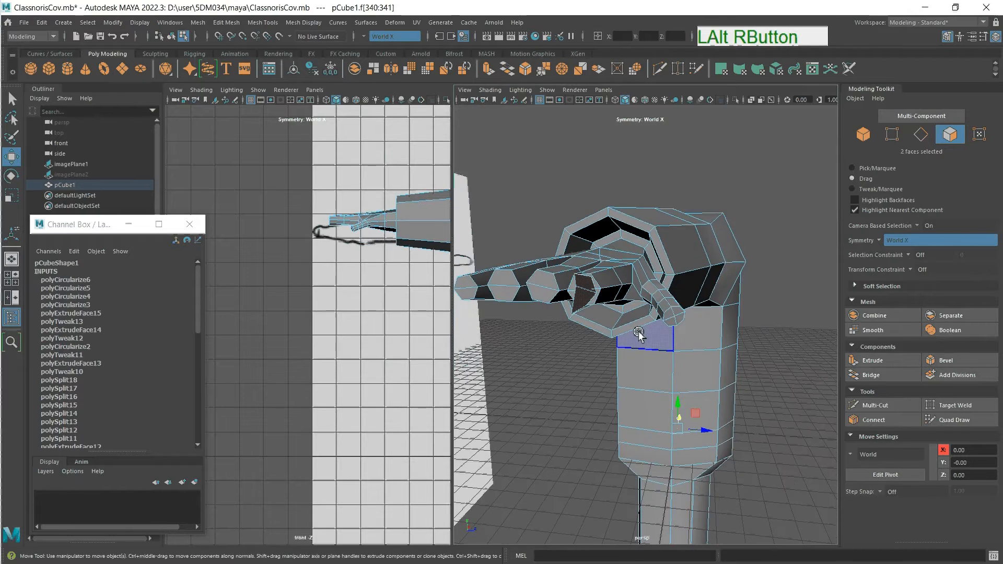
# - Undo the position change of the index fingertip's faces and the hiding of imagePlane2
pyautogui.hotkey('ctrl', 'z')
pyautogui.hotkey('ctrl', 'z')
pyautogui.hotkey('ctrl', 'z')
pyautogui.hotkey('ctrl', 'z')
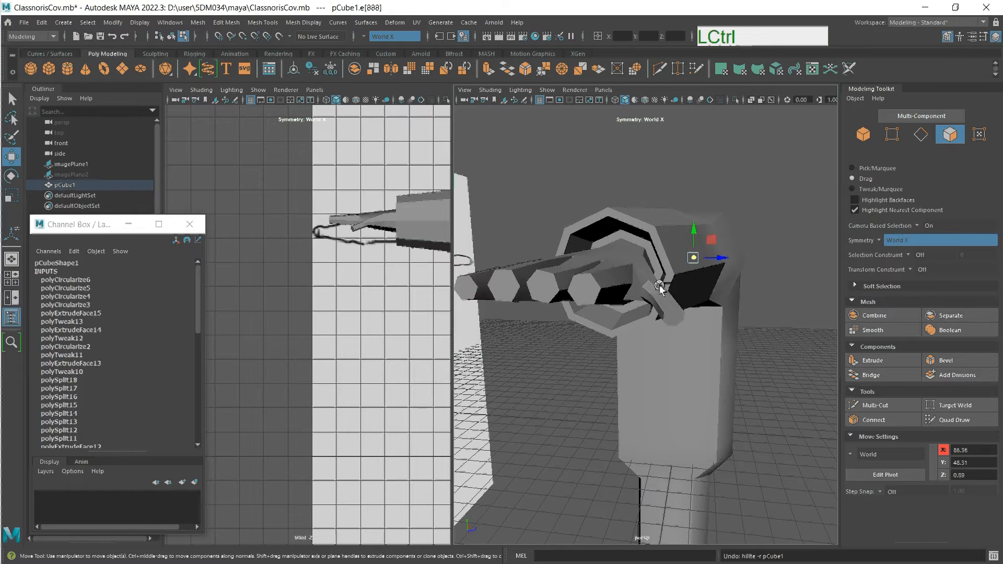
pyautogui.hotkey('ctrl', 'z')
pyautogui.hotkey('ctrl', 'z')
pyautogui.hotkey('ctrl', 'z')
pyautogui.hotkey('ctrl', 'z')
pyautogui.hotkey('ctrl', 'z')
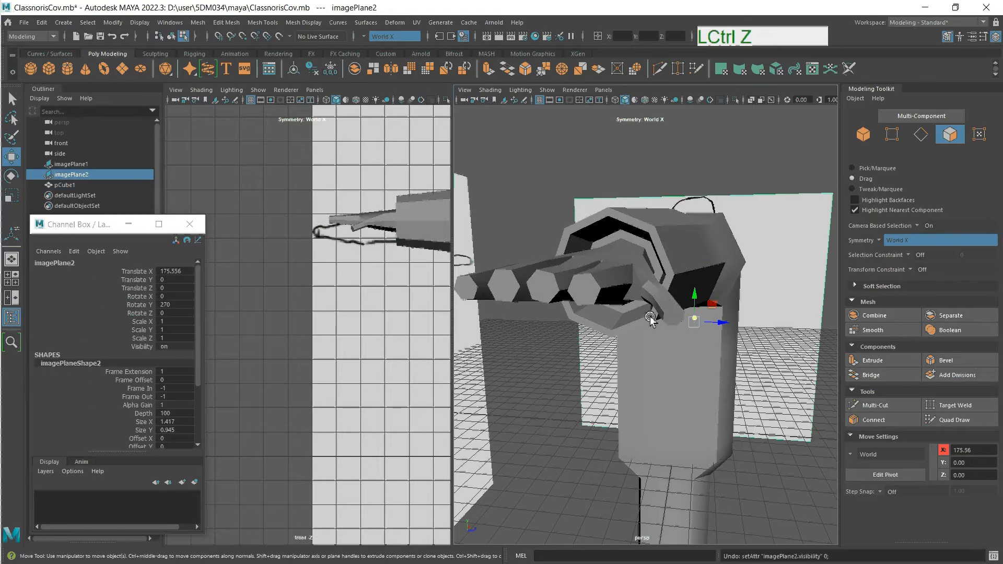
# - Undo the earlier index fingertip edits and the last two Circularize operations, back to the square ends of the other three fingers
pyautogui.hotkey('ctrl', 'z')
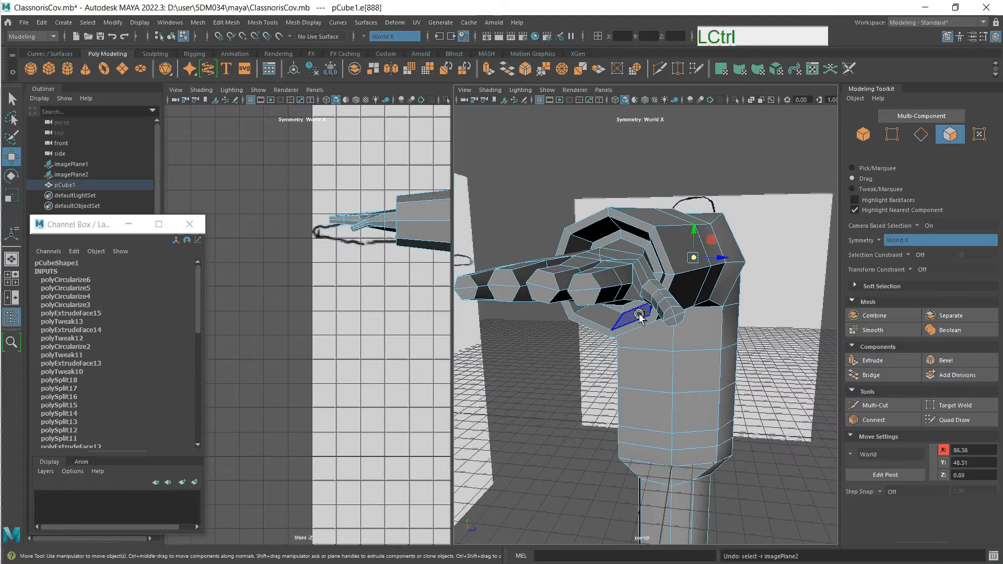
pyautogui.hotkey('ctrl', 'z')
pyautogui.hotkey('ctrl', 'z')
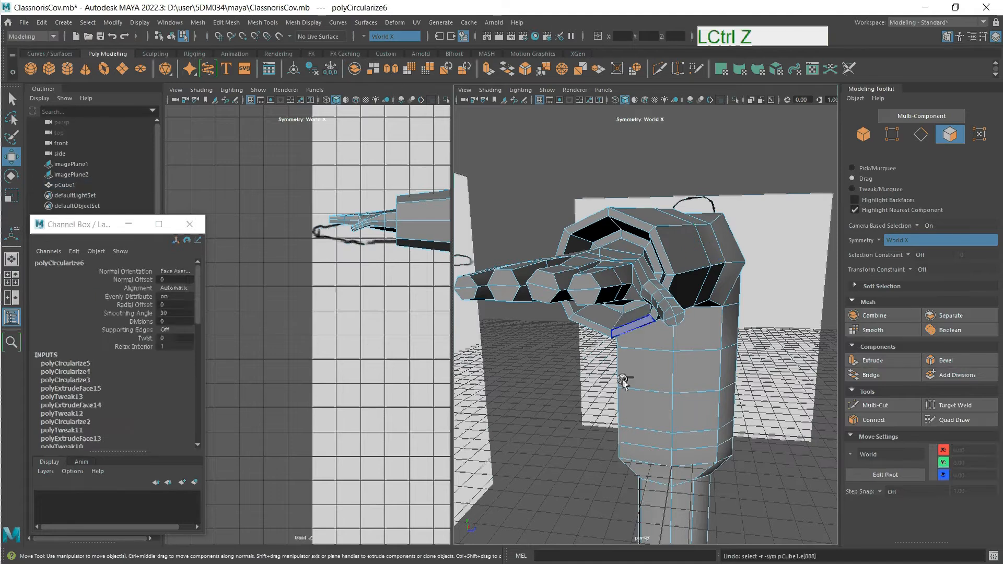
pyautogui.hotkey('ctrl', 'z')
pyautogui.hotkey('ctrl', 'z')
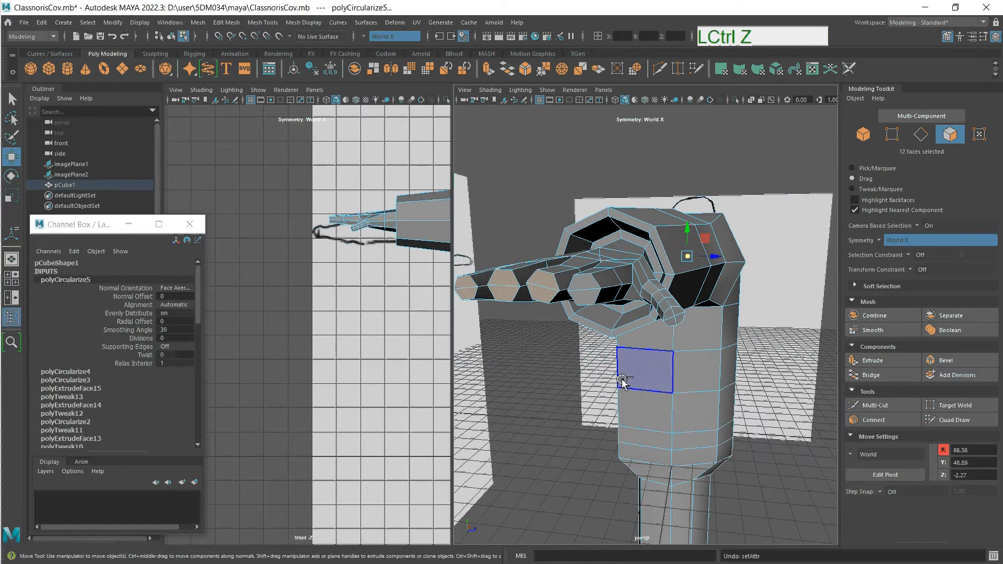
pyautogui.hotkey('ctrl', 'z')
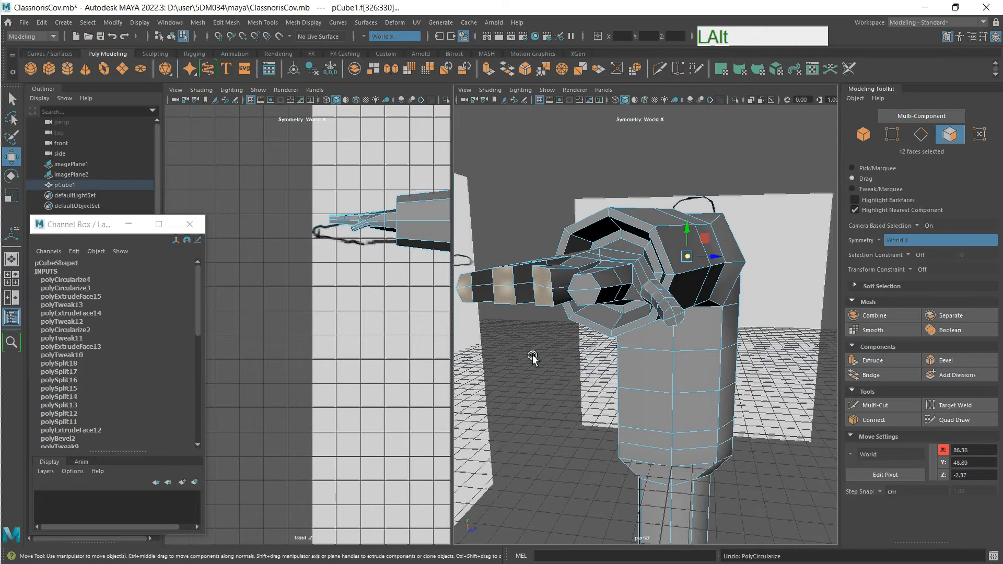
# - Circularize the selected end faces of the middle, ring and little fingers
pyautogui.keyDown('alt'); pyautogui.moveTo(533, 356); pyautogui.dragTo(535, 359); pyautogui.keyUp('alt')
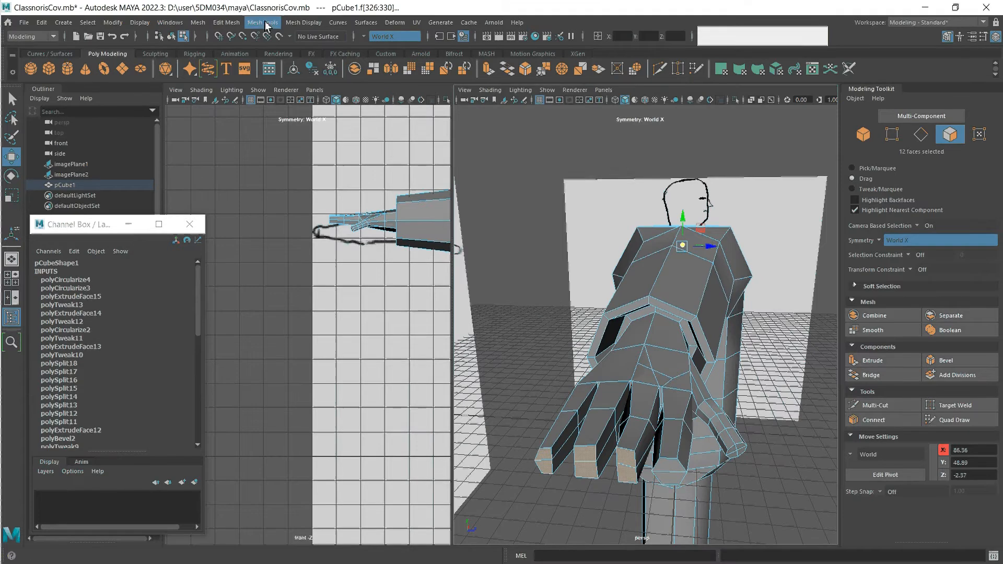
pyautogui.click(227, 22)
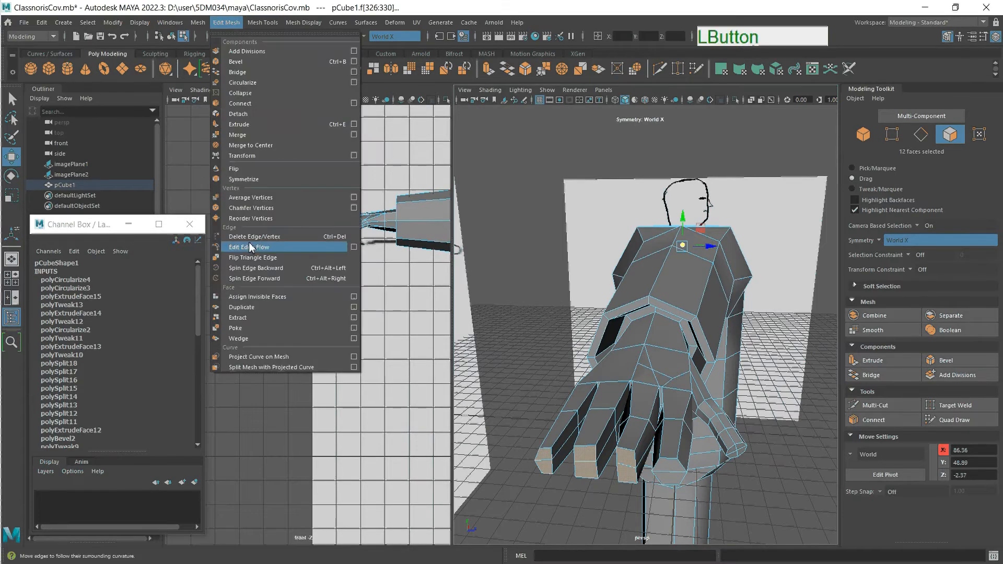
pyautogui.click(252, 83)
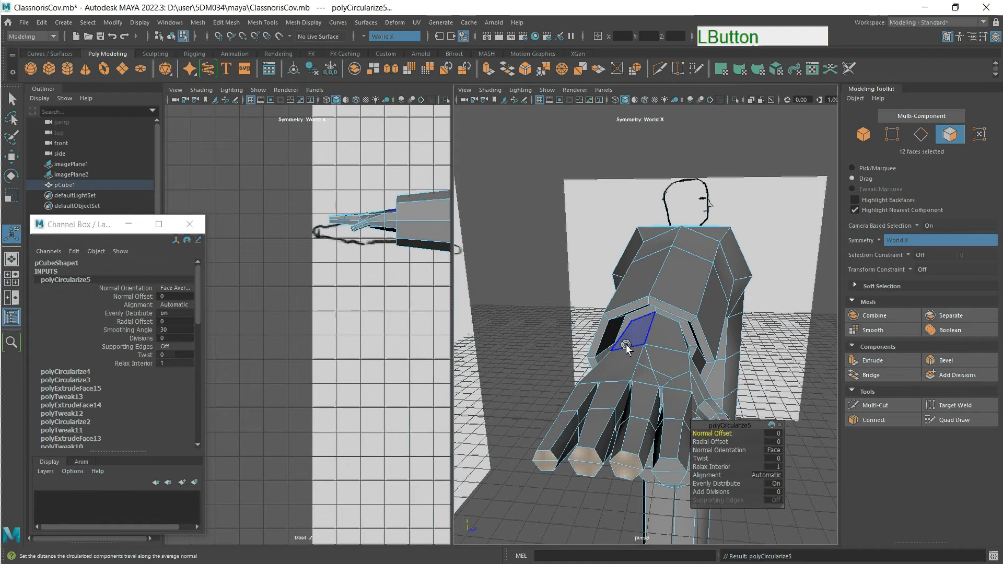
pyautogui.press('alt')
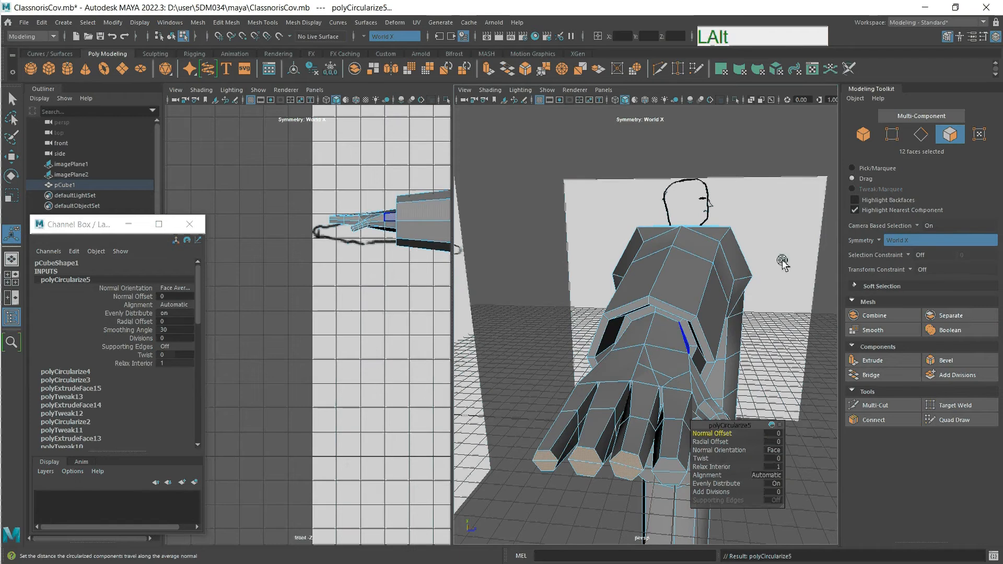
pyautogui.keyDown('alt'); pyautogui.moveTo(745, 331); pyautogui.dragTo(756, 312); pyautogui.keyUp('alt')
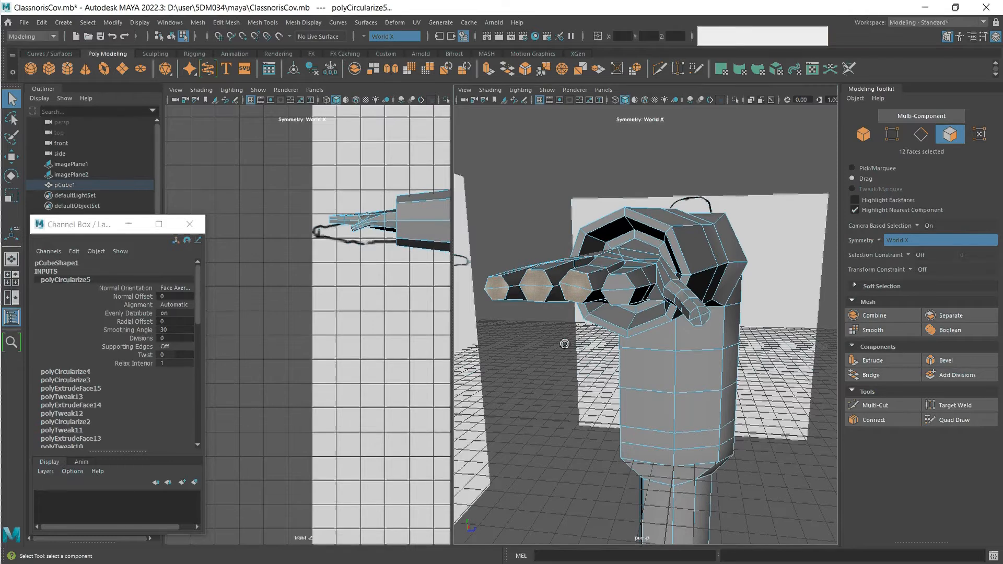
# - Extrude the four central faces on top of the torso with a thickness of 8 to form the neck
pyautogui.keyDown('alt'); pyautogui.moveTo(565, 343); pyautogui.dragTo(684, 392); pyautogui.keyUp('alt')
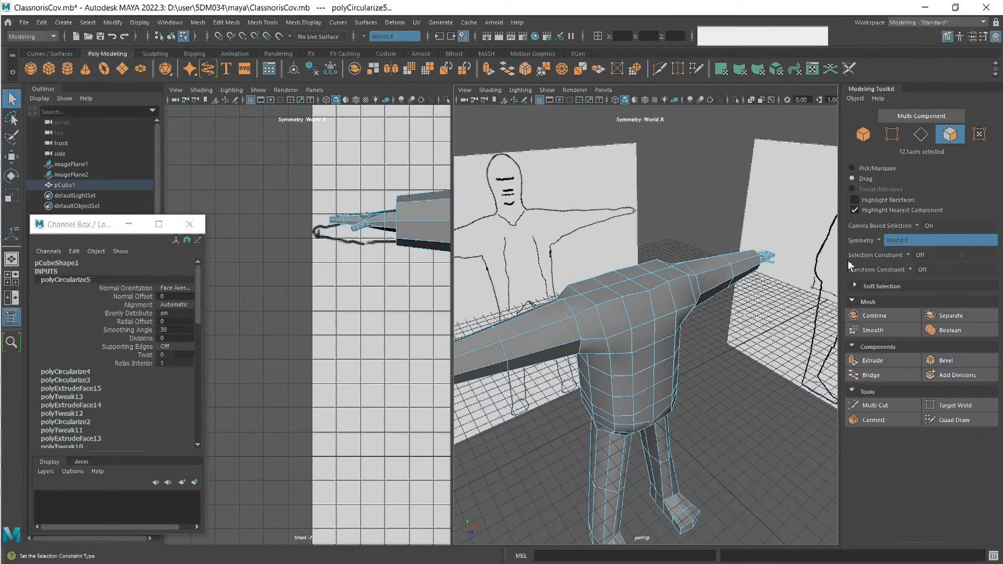
pyautogui.click(621, 283)
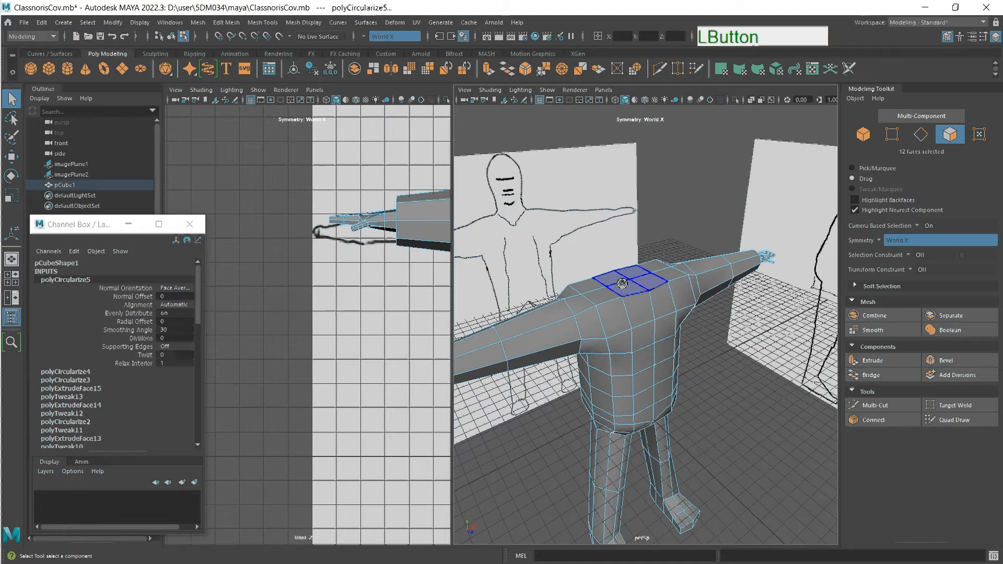
pyautogui.click(622, 283)
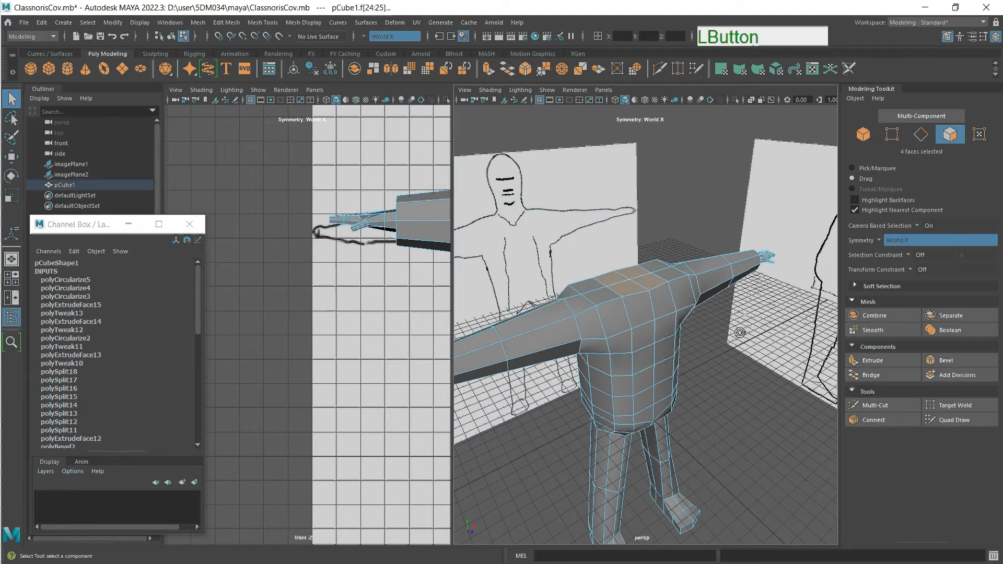
pyautogui.click(882, 362)
pyautogui.moveTo(767, 439); pyautogui.dragTo(807, 475, button='middle')
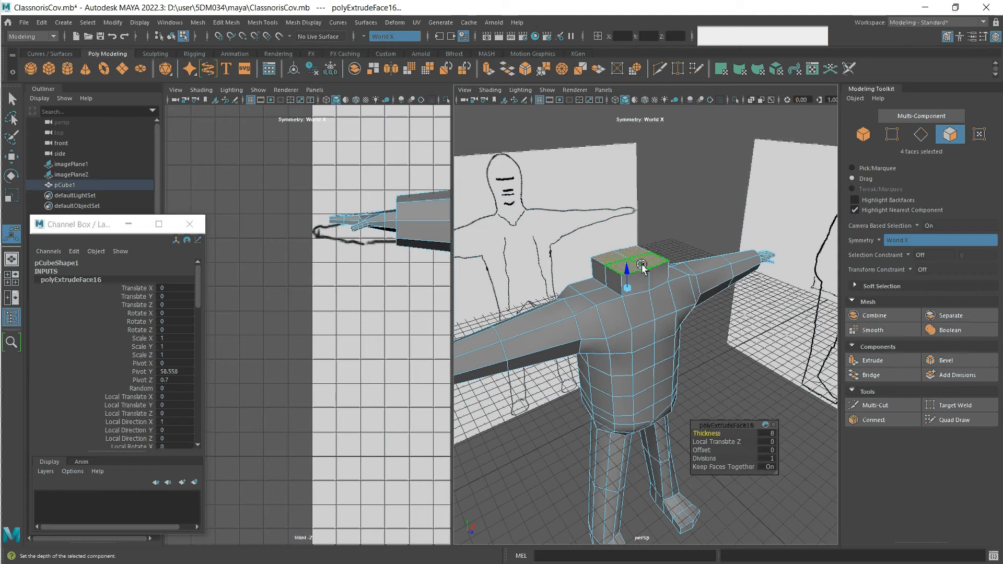
pyautogui.click(888, 406)
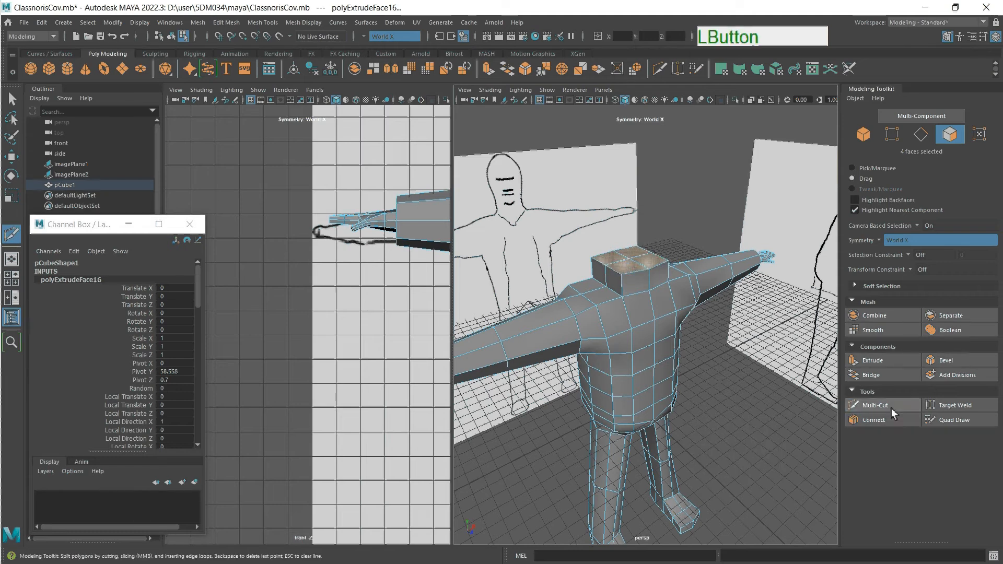
pyautogui.click(668, 281)
pyautogui.click(621, 297)
pyautogui.press('ctrl')
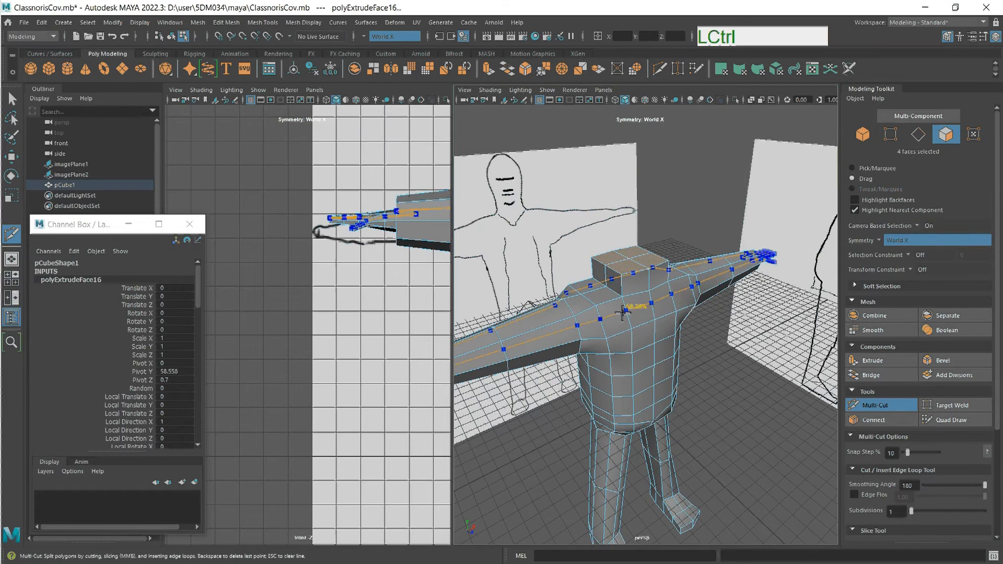
pyautogui.press('ctrl')
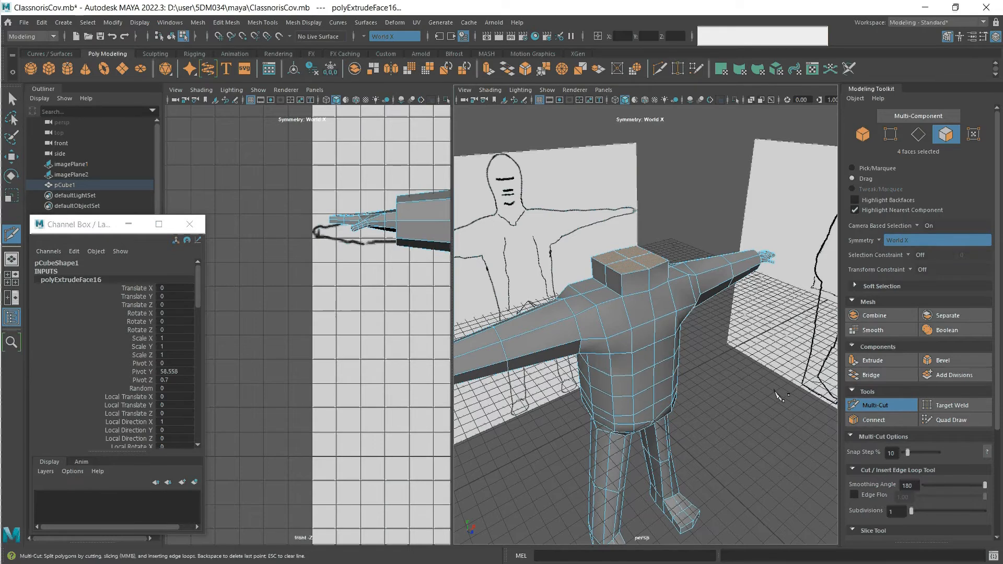
# - Undo the neck extrusion, keeping the four central faces on top of the torso selected
pyautogui.press('ctrl')
pyautogui.hotkey('ctrl', 'z')
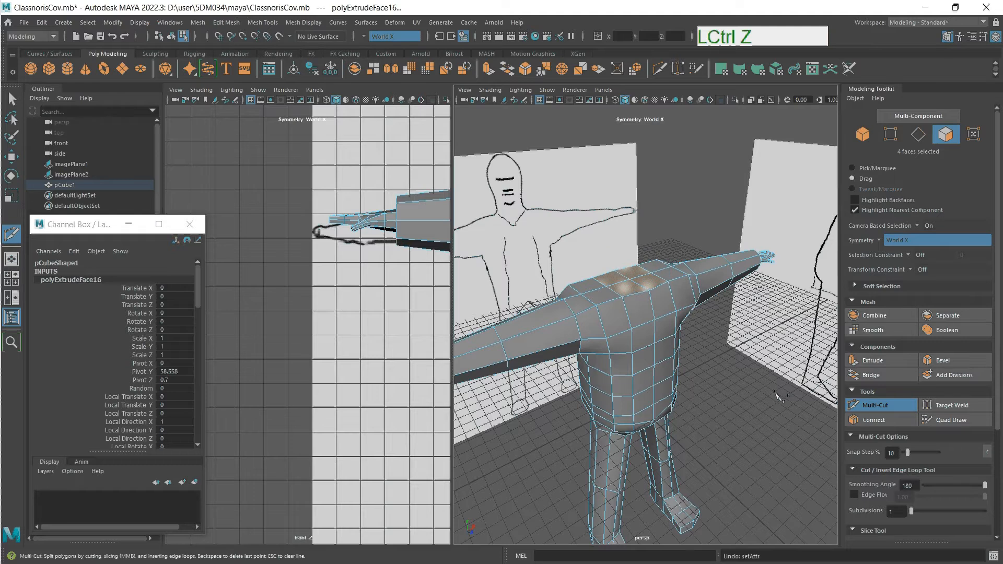
pyautogui.hotkey('ctrl', 'z')
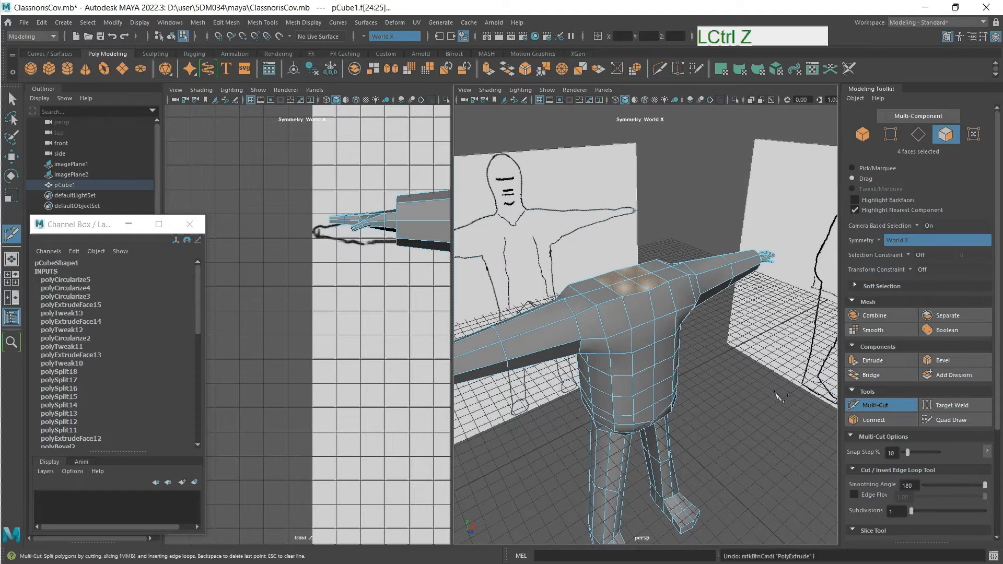
pyautogui.hotkey('ctrl', 'z')
pyautogui.hotkey('ctrl', 'y')
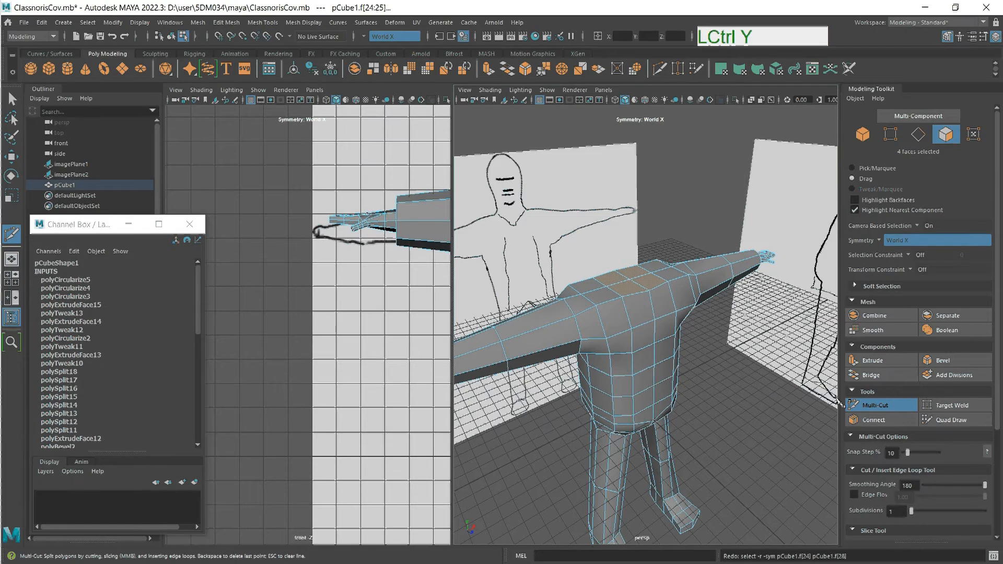
# - Extrude the four central faces on top of the torso with thickness 7.1, offset 1.9 and 3 divisions to form the neck
pyautogui.click(882, 362)
pyautogui.moveTo(772, 440); pyautogui.dragTo(814, 436, button='middle')
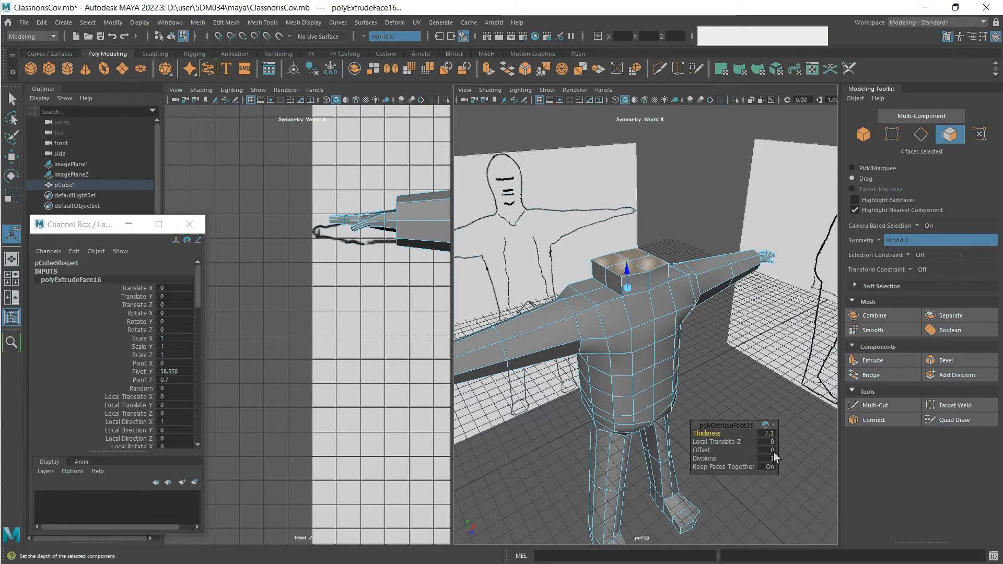
pyautogui.moveTo(775, 455); pyautogui.dragTo(790, 459, button='middle')
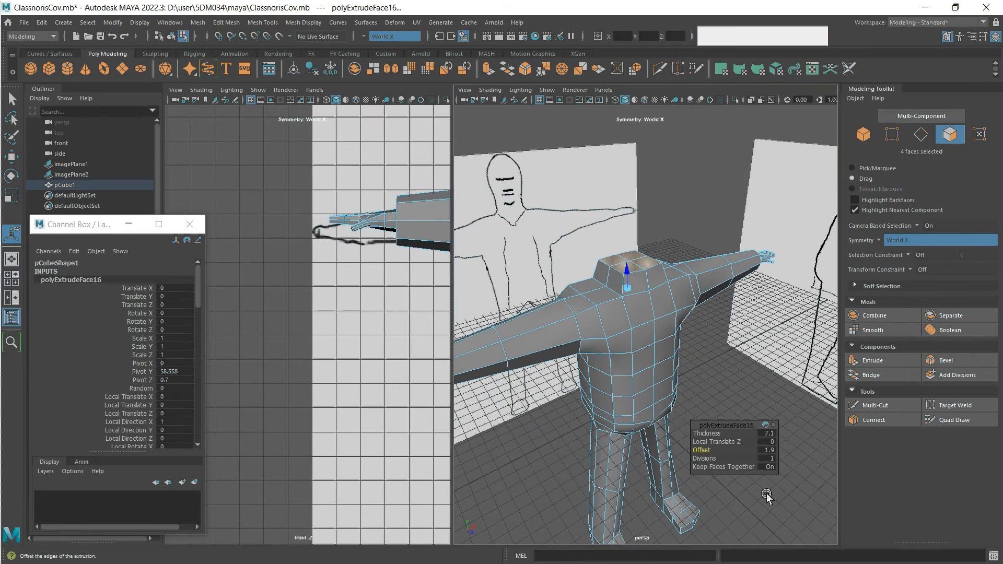
pyautogui.moveTo(771, 464); pyautogui.dragTo(782, 466, button='middle')
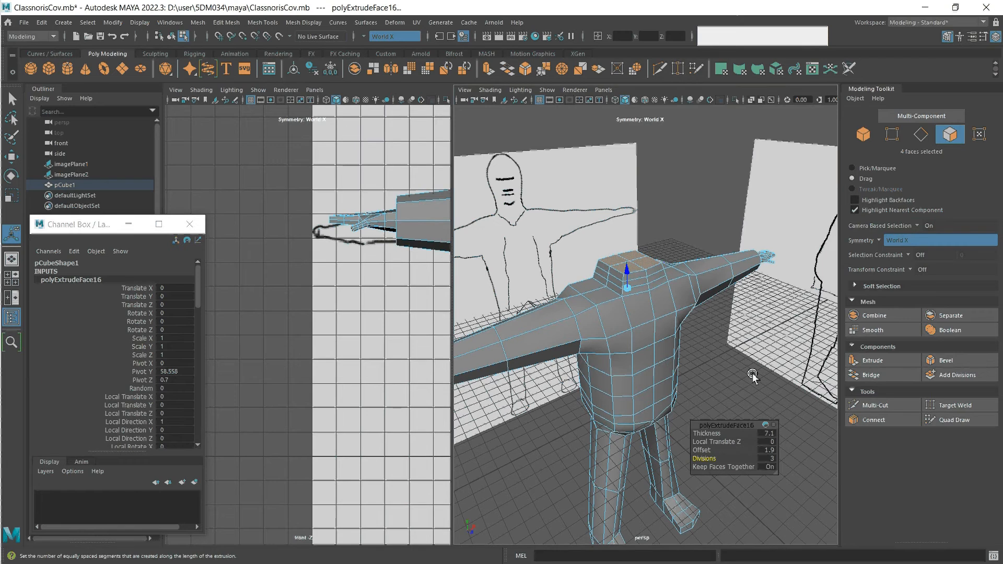
# - Extrude the neck's top faces upward with thickness 24 and 2 divisions to block out the head
pyautogui.click(900, 359)
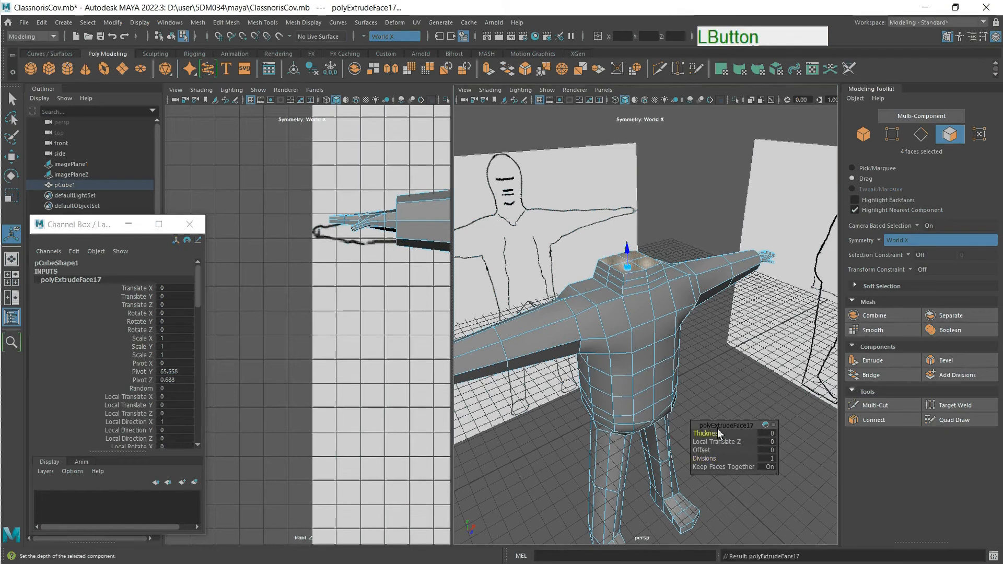
pyautogui.moveTo(773, 439); pyautogui.dragTo(885, 430, button='middle')
pyautogui.scroll(-5, 374, 248)
pyautogui.scroll(-2, 398, 259)
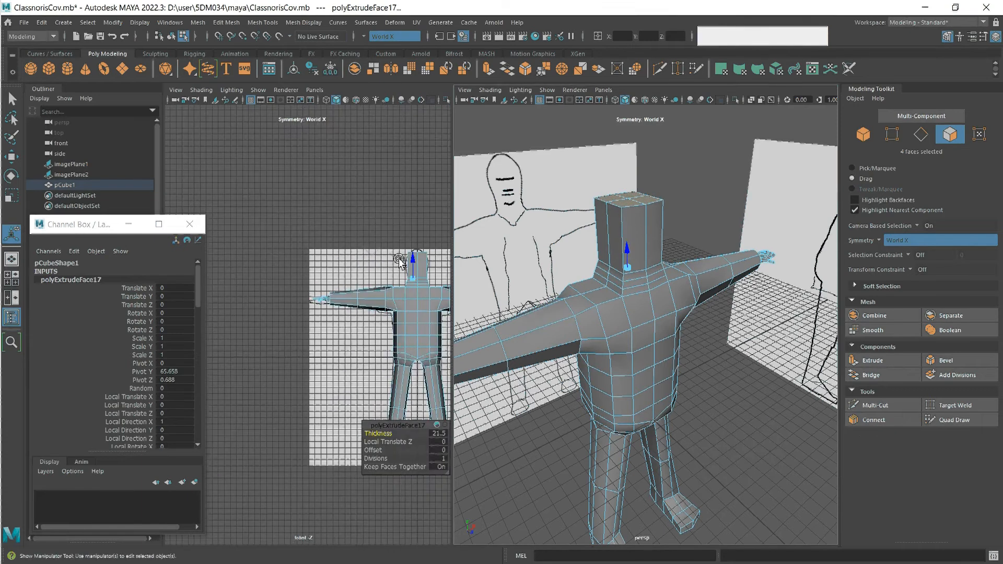
pyautogui.moveTo(441, 433); pyautogui.dragTo(450, 462, button='middle')
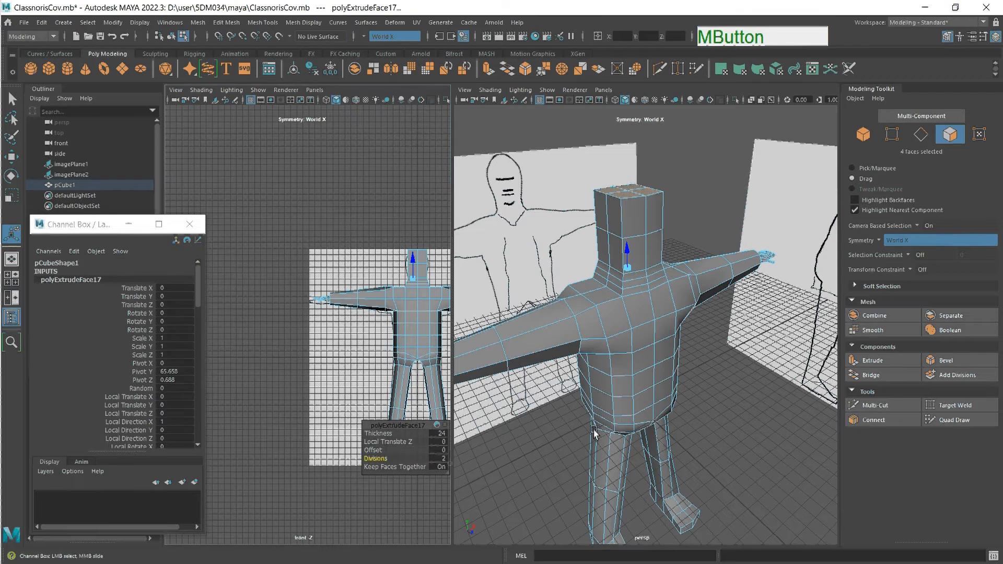
pyautogui.moveTo(626, 309); pyautogui.dragTo(619, 314, button='middle')
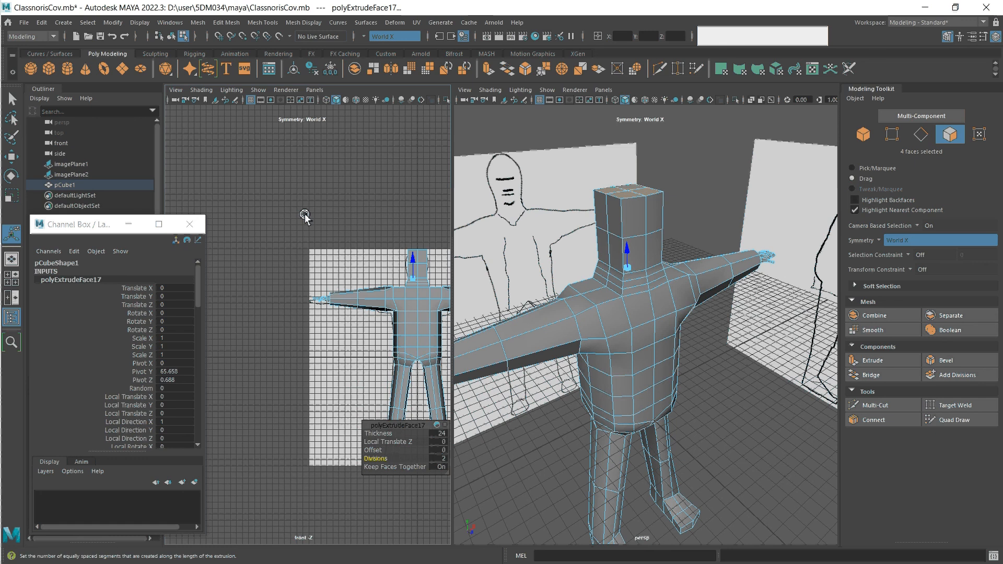
pyautogui.hotkey('ctrl', 'alt')
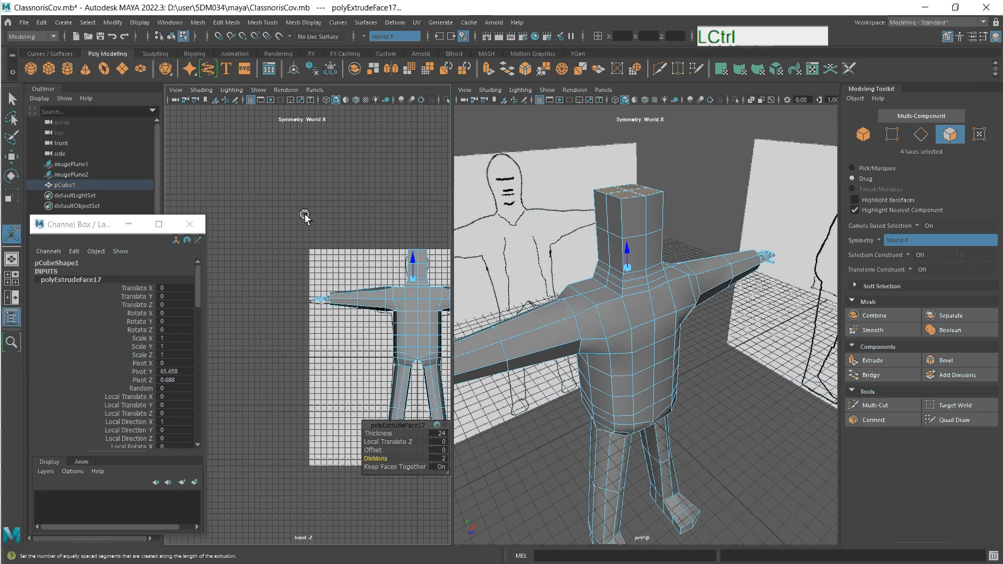